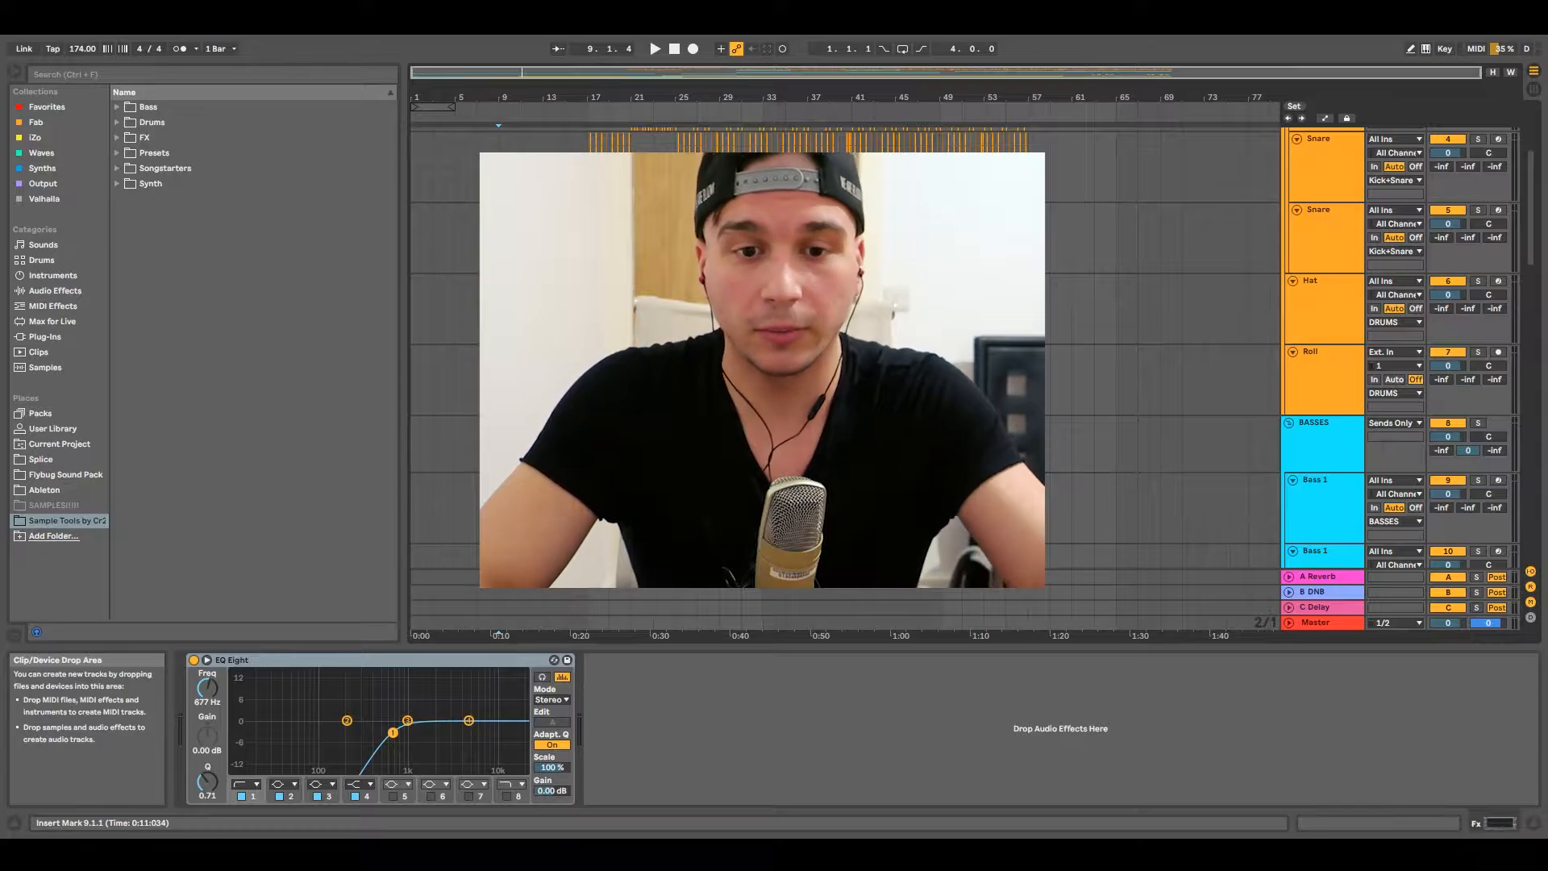
scroll(806, 363, up, 2)
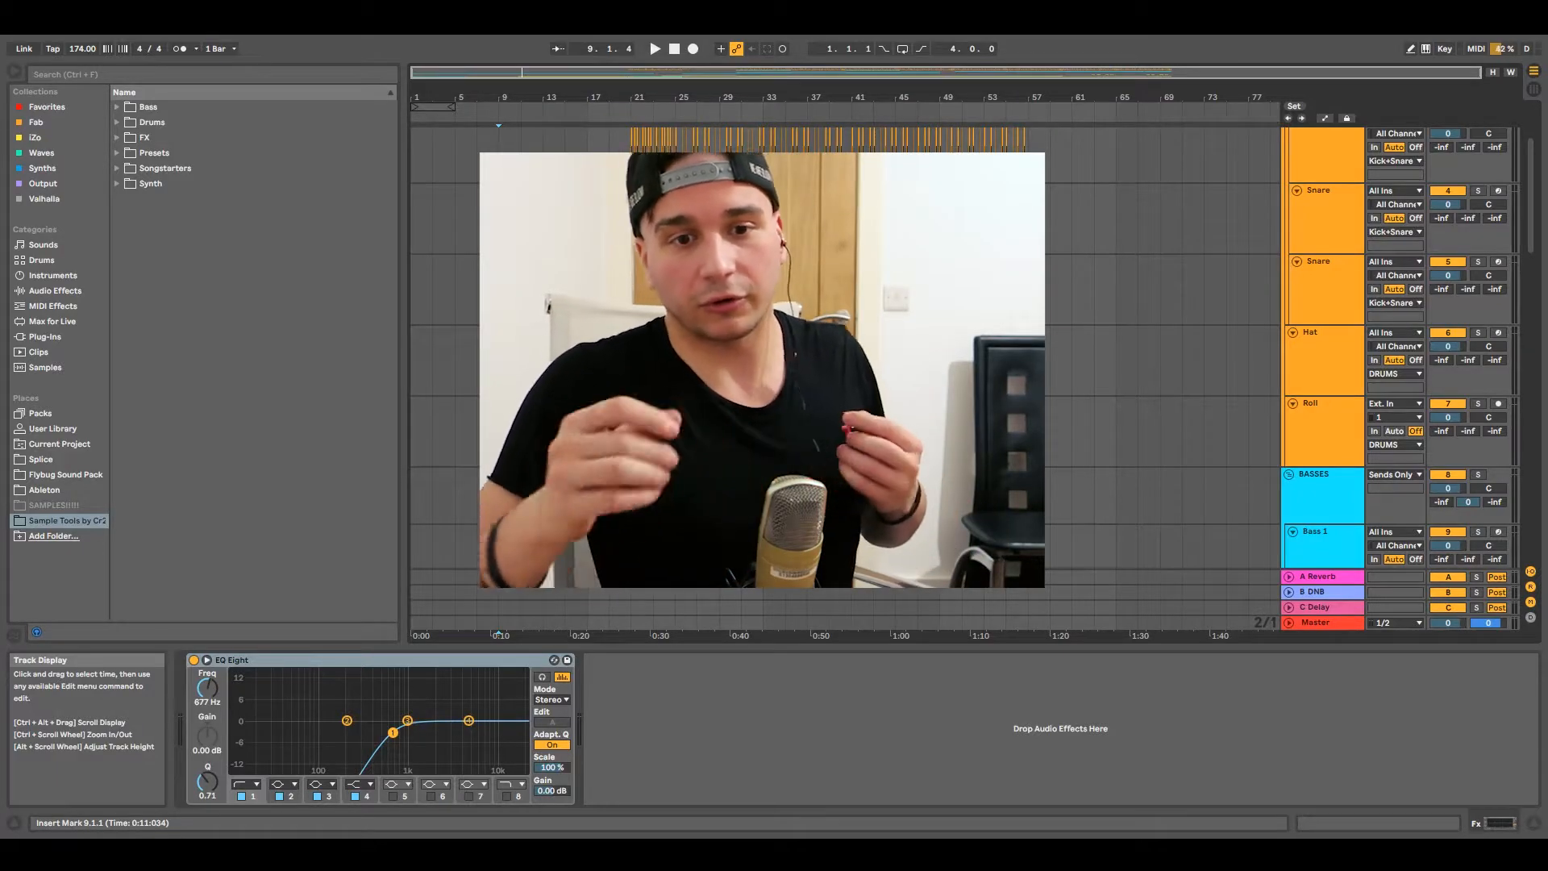
scroll(968, 355, up, 3)
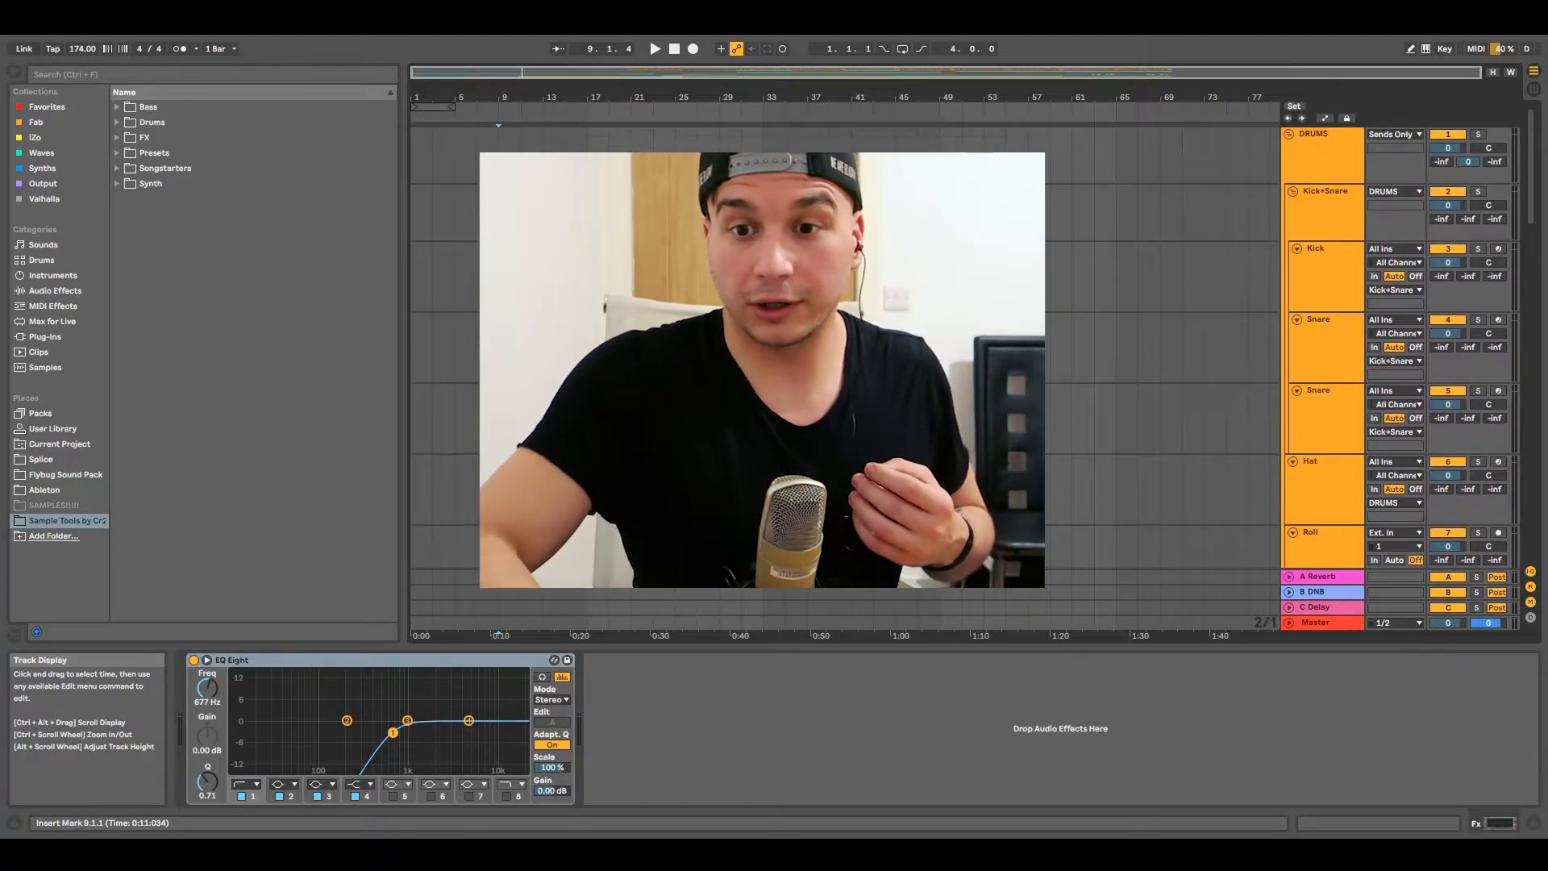
scroll(485, 355, up, 5)
scroll(503, 355, down, 8)
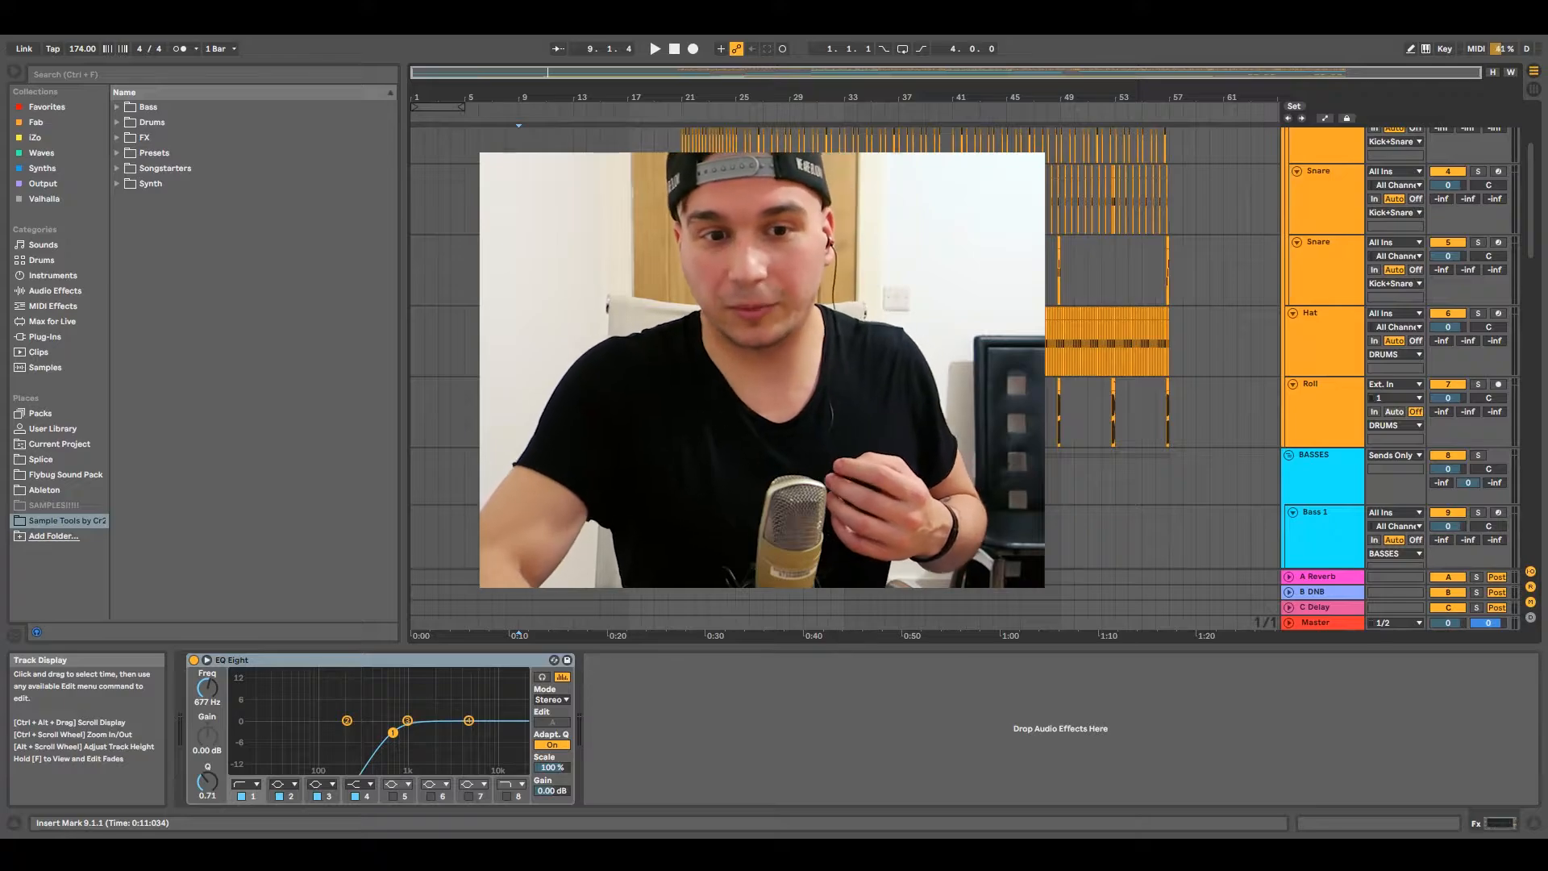
scroll(845, 355, down, 1)
scroll(845, 355, up, 1)
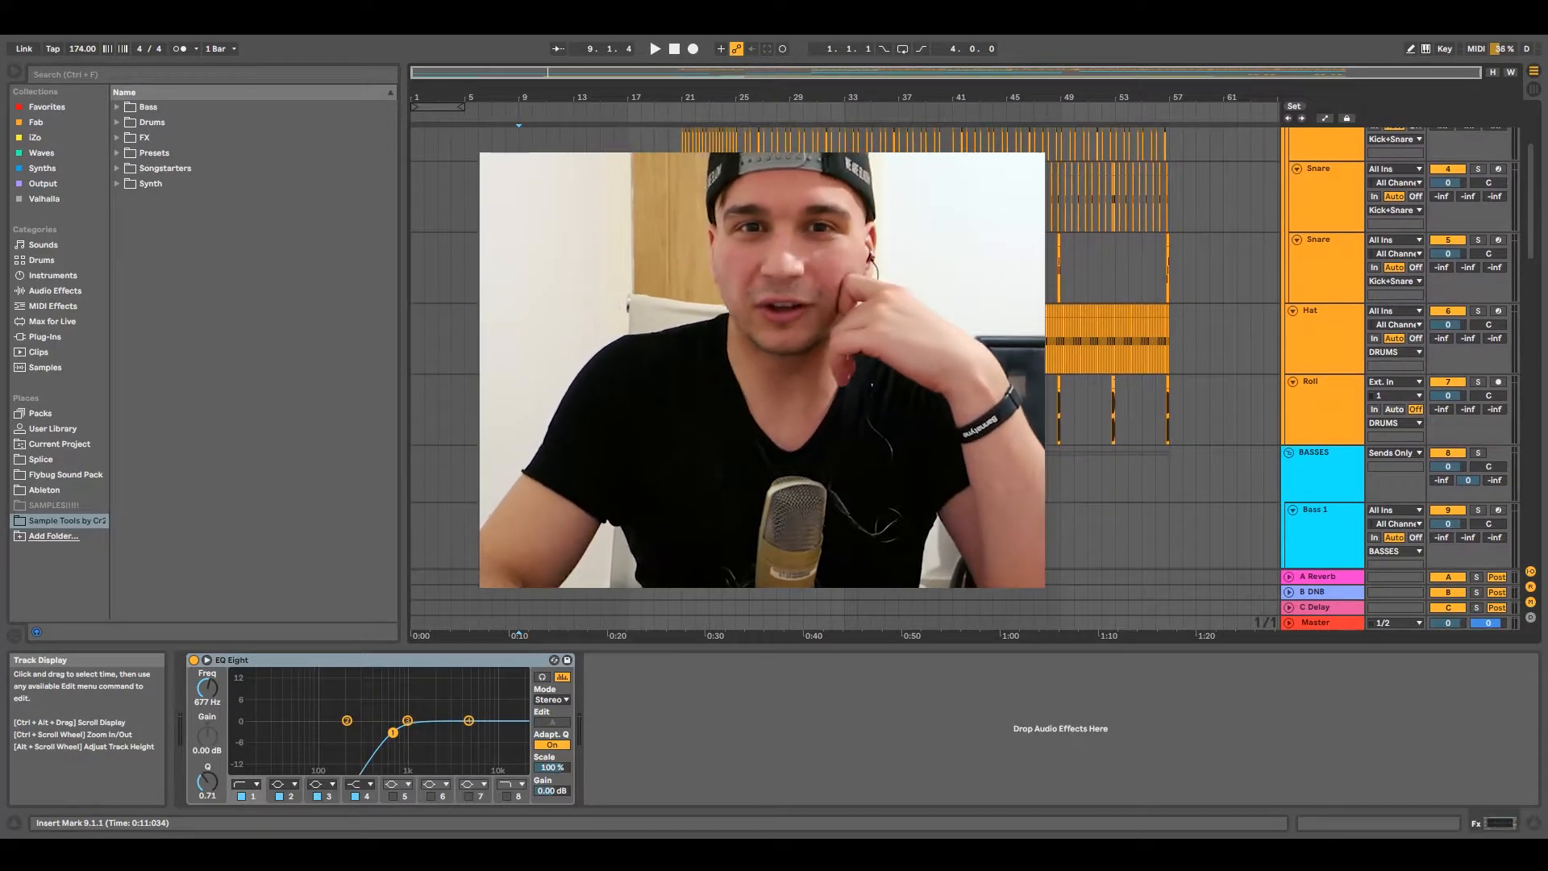
scroll(845, 355, up, 1)
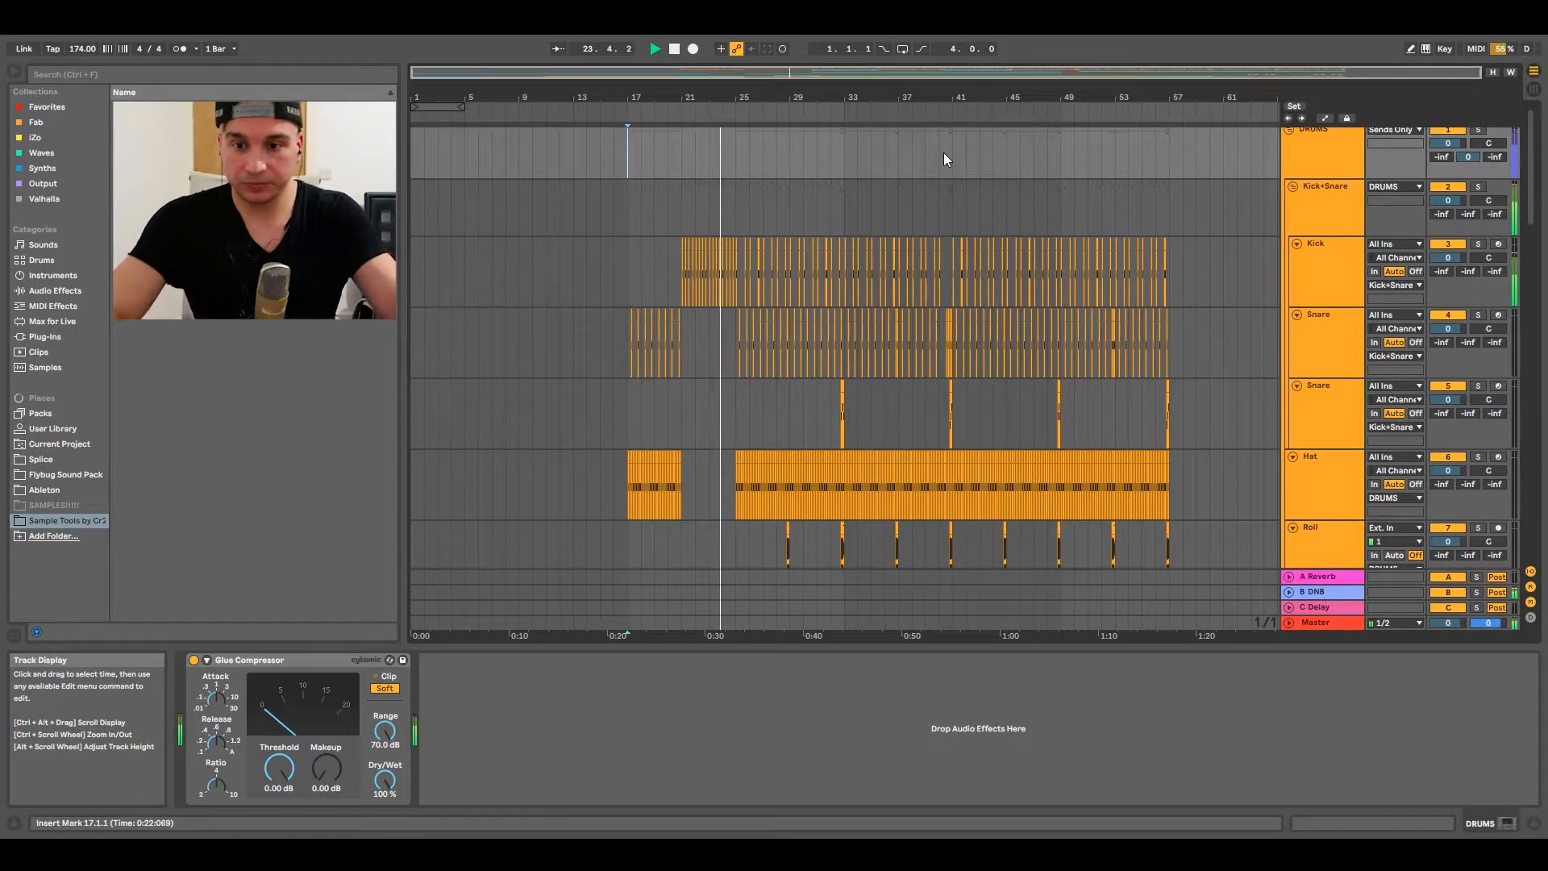
Examine the device chains of the DRUMS and Kick+Snare groups and the Kick and two Snare tracks during playback.
scroll(1053, 145, up, 1)
click(1321, 138)
click(1322, 208)
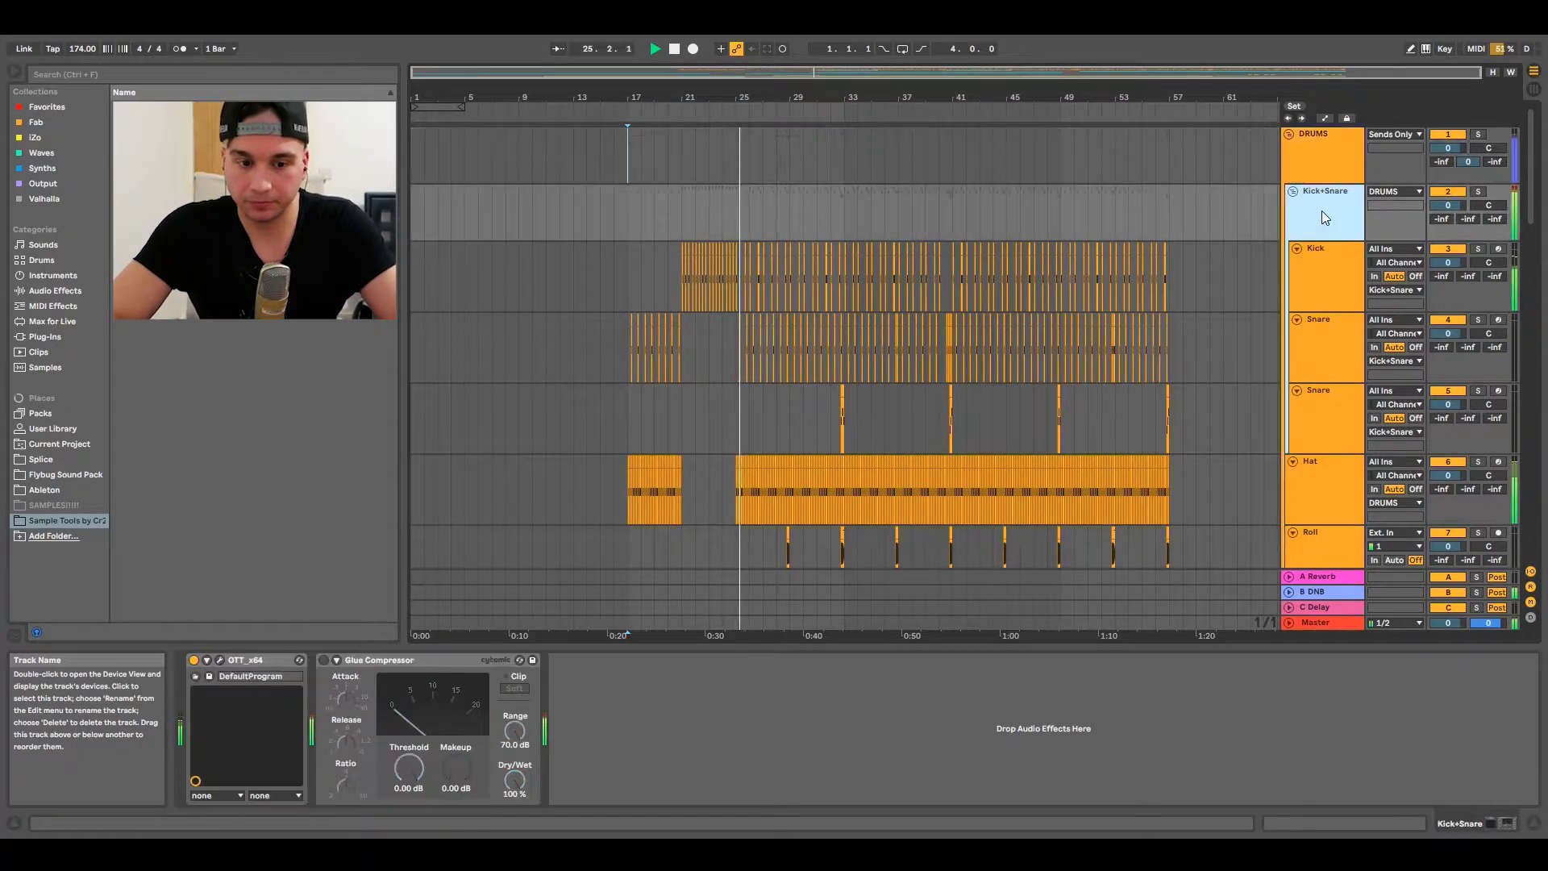
click(1327, 277)
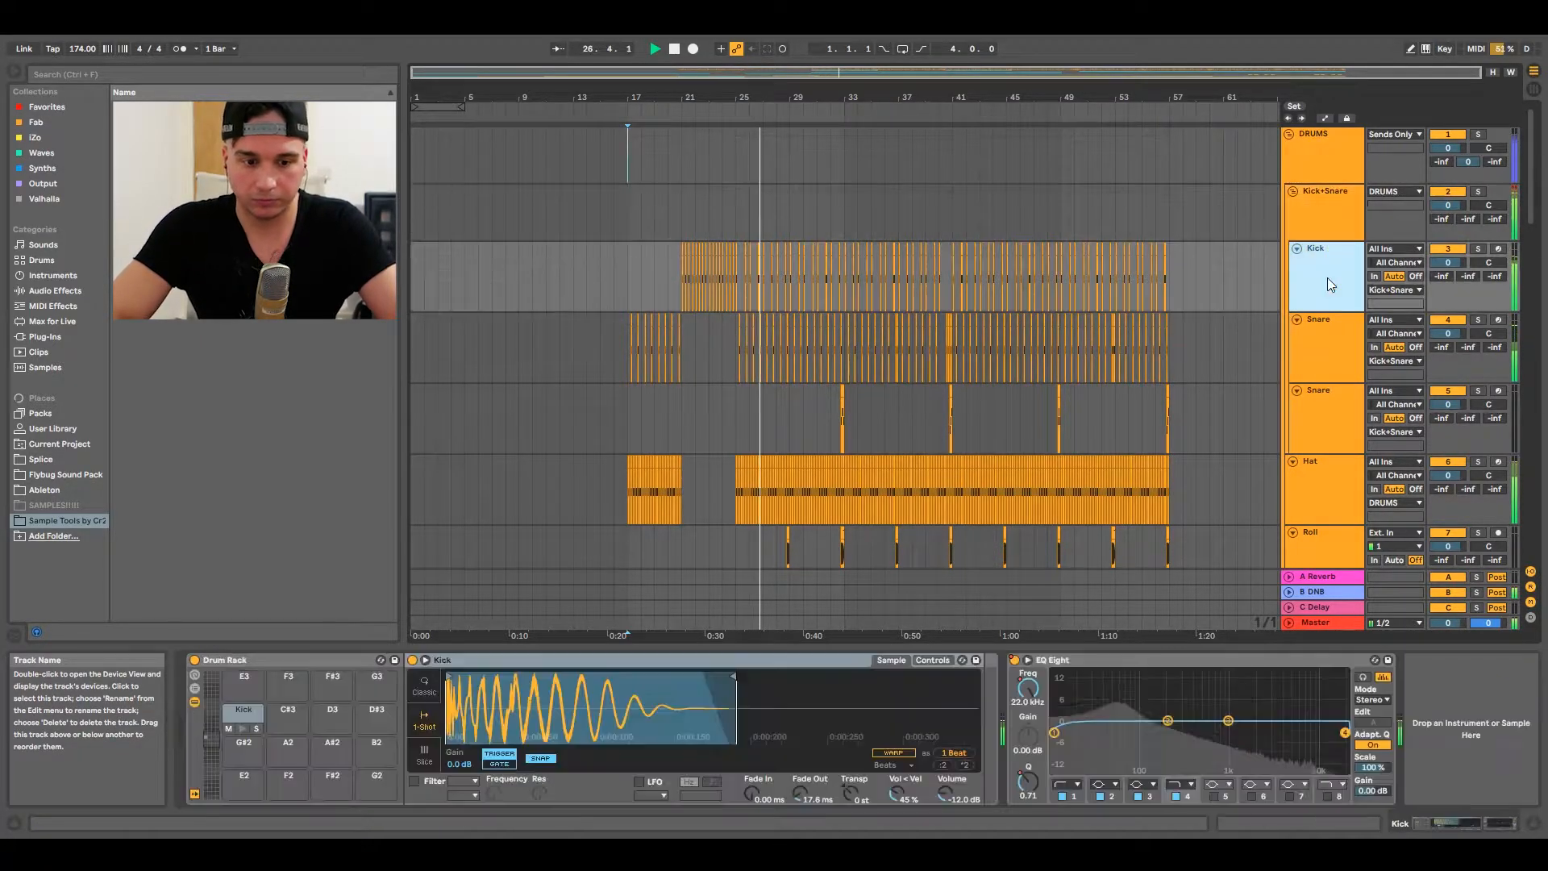
click(1322, 326)
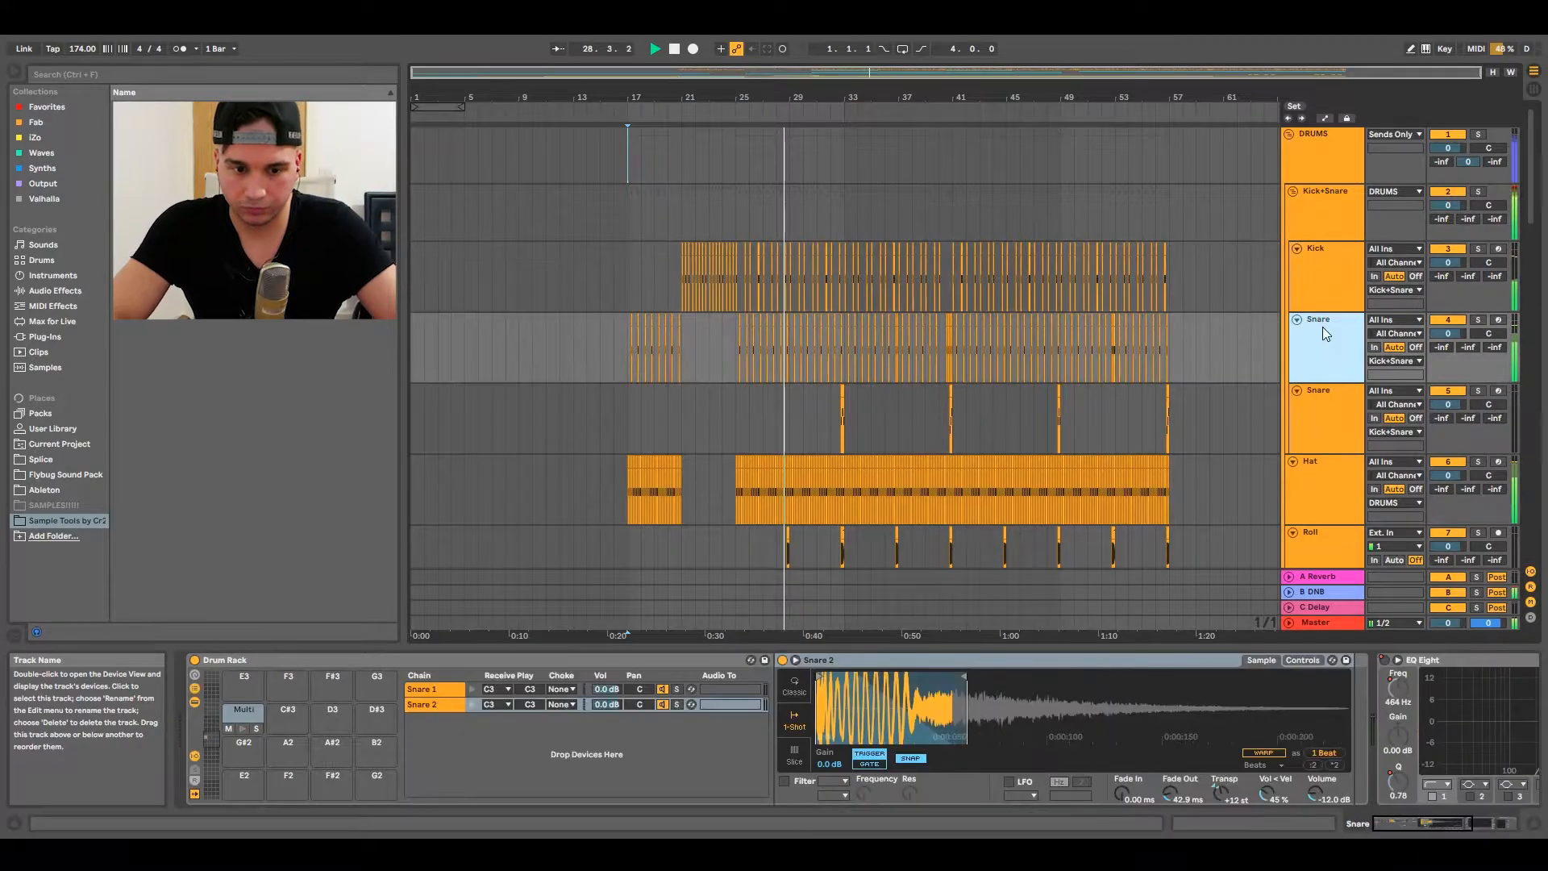
click(1237, 766)
scroll(1235, 778, down, 3)
scroll(1036, 716, up, 5)
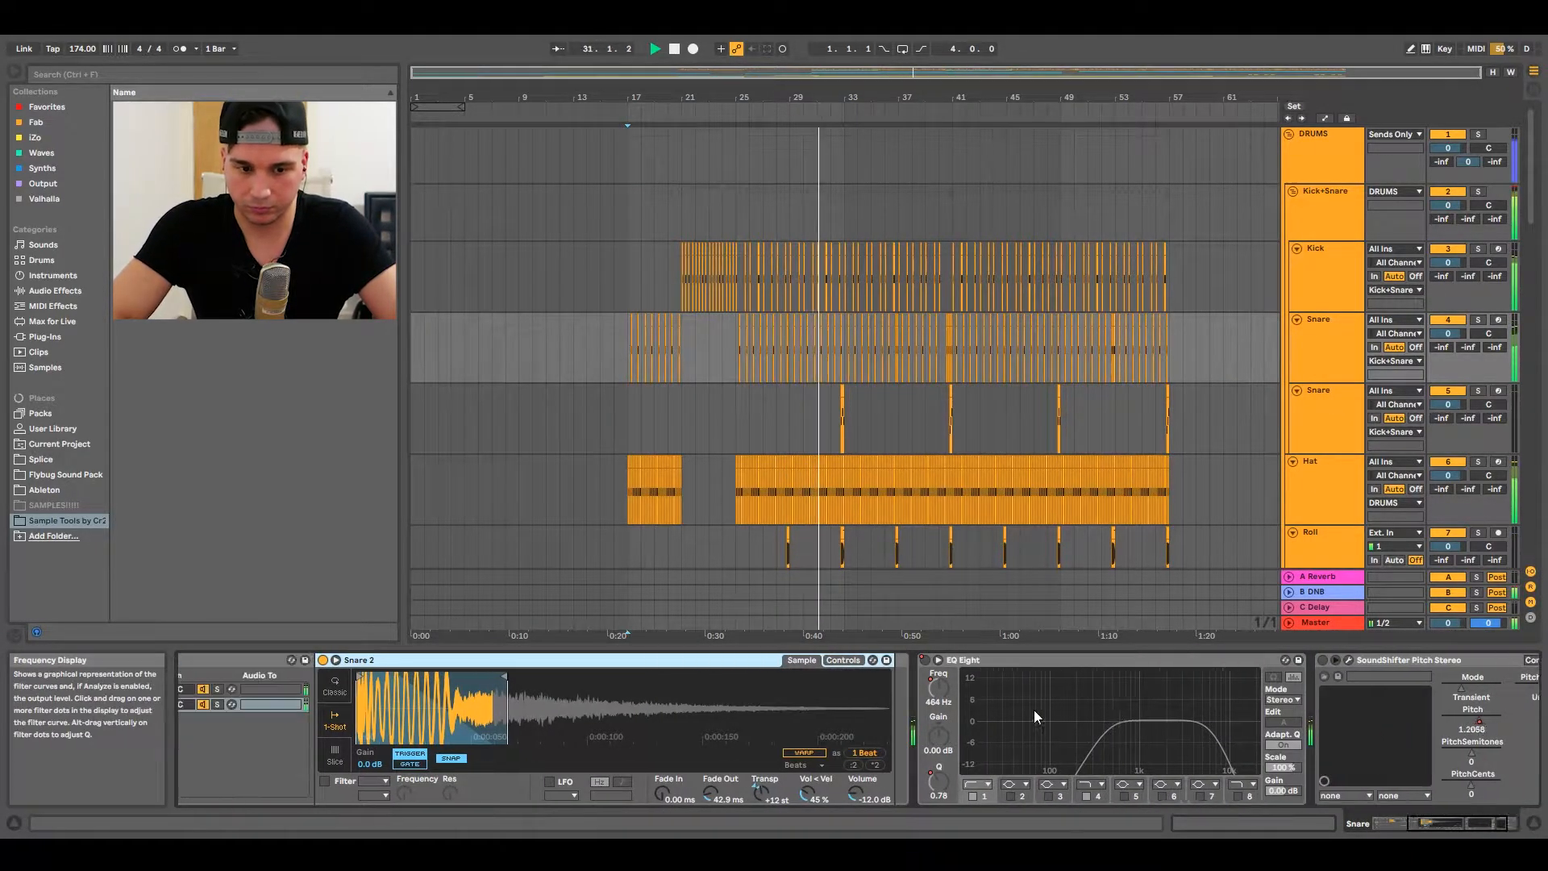
click(1326, 345)
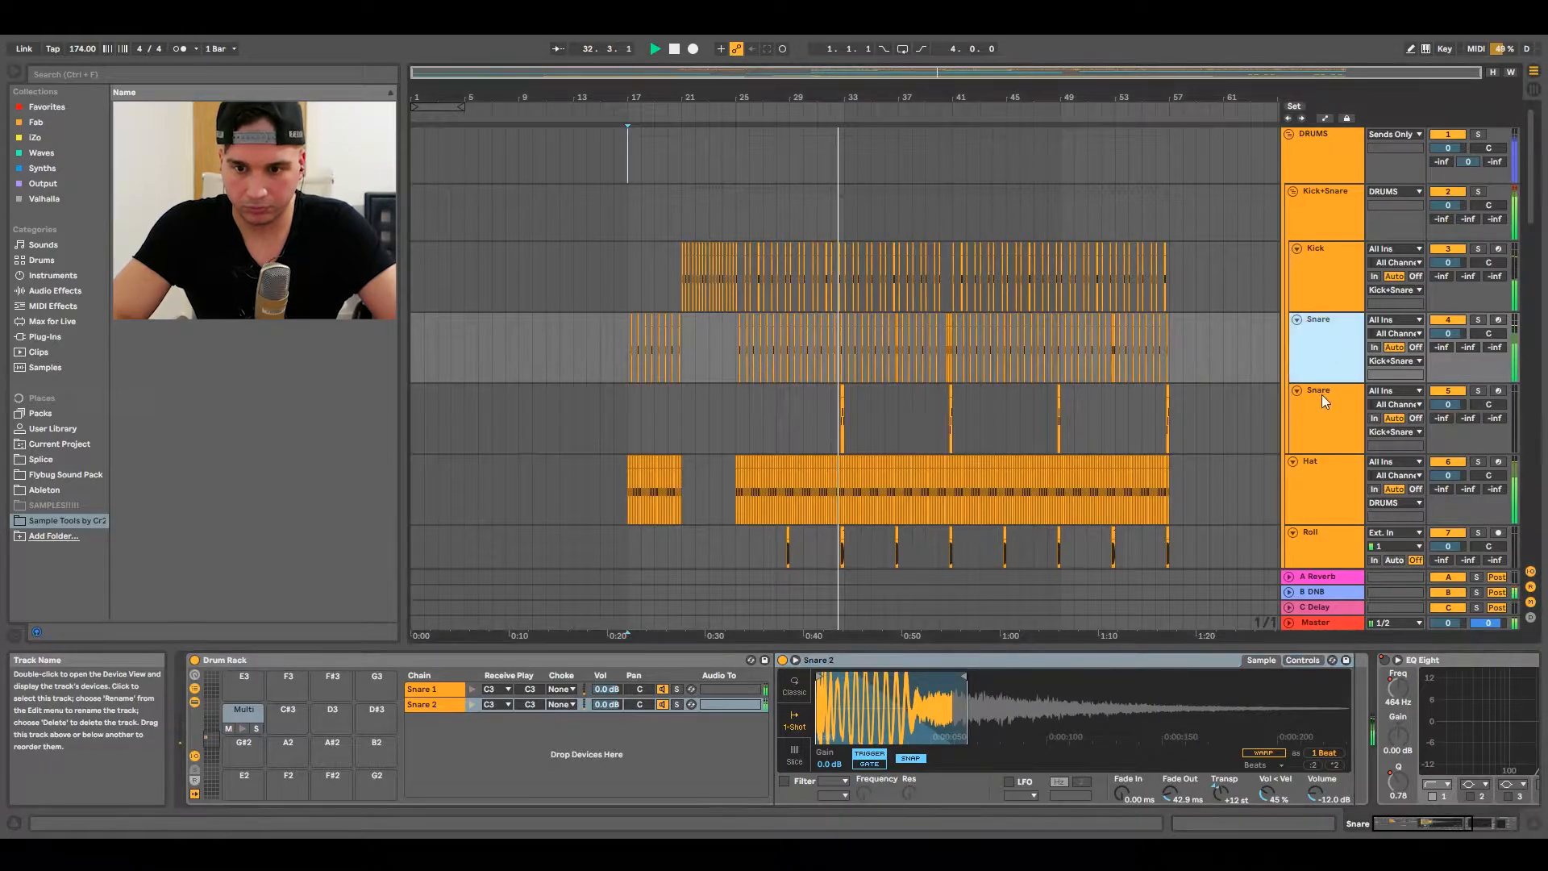
click(1322, 398)
click(1334, 226)
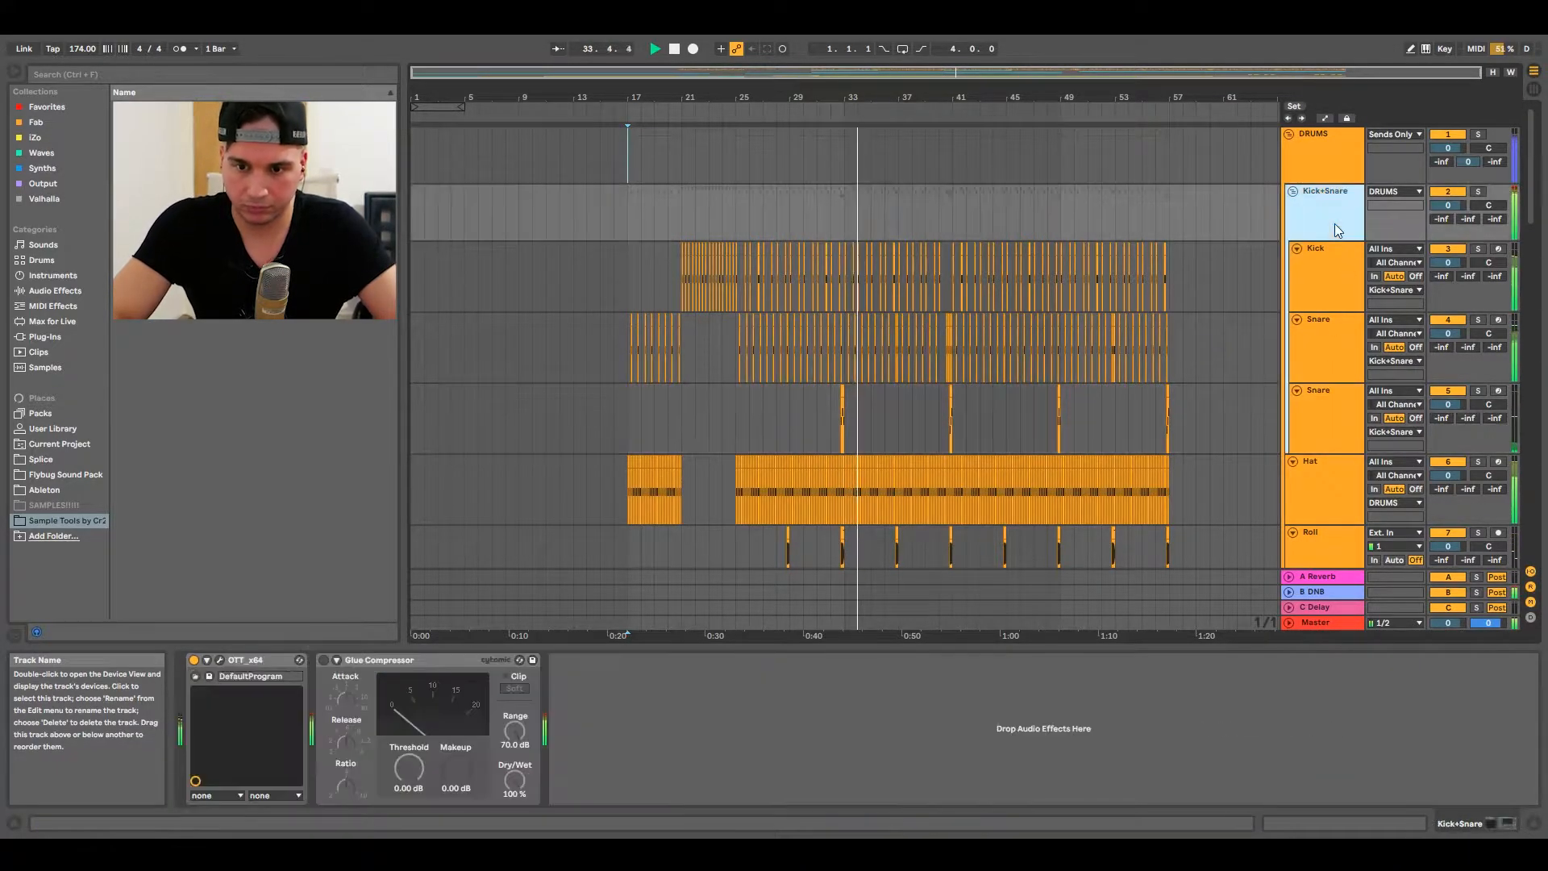
Examine the Hat track's full device chain, including its EQ Eight and OTT effects, and the Roll track's devices.
click(1323, 472)
scroll(1323, 472, down, 3)
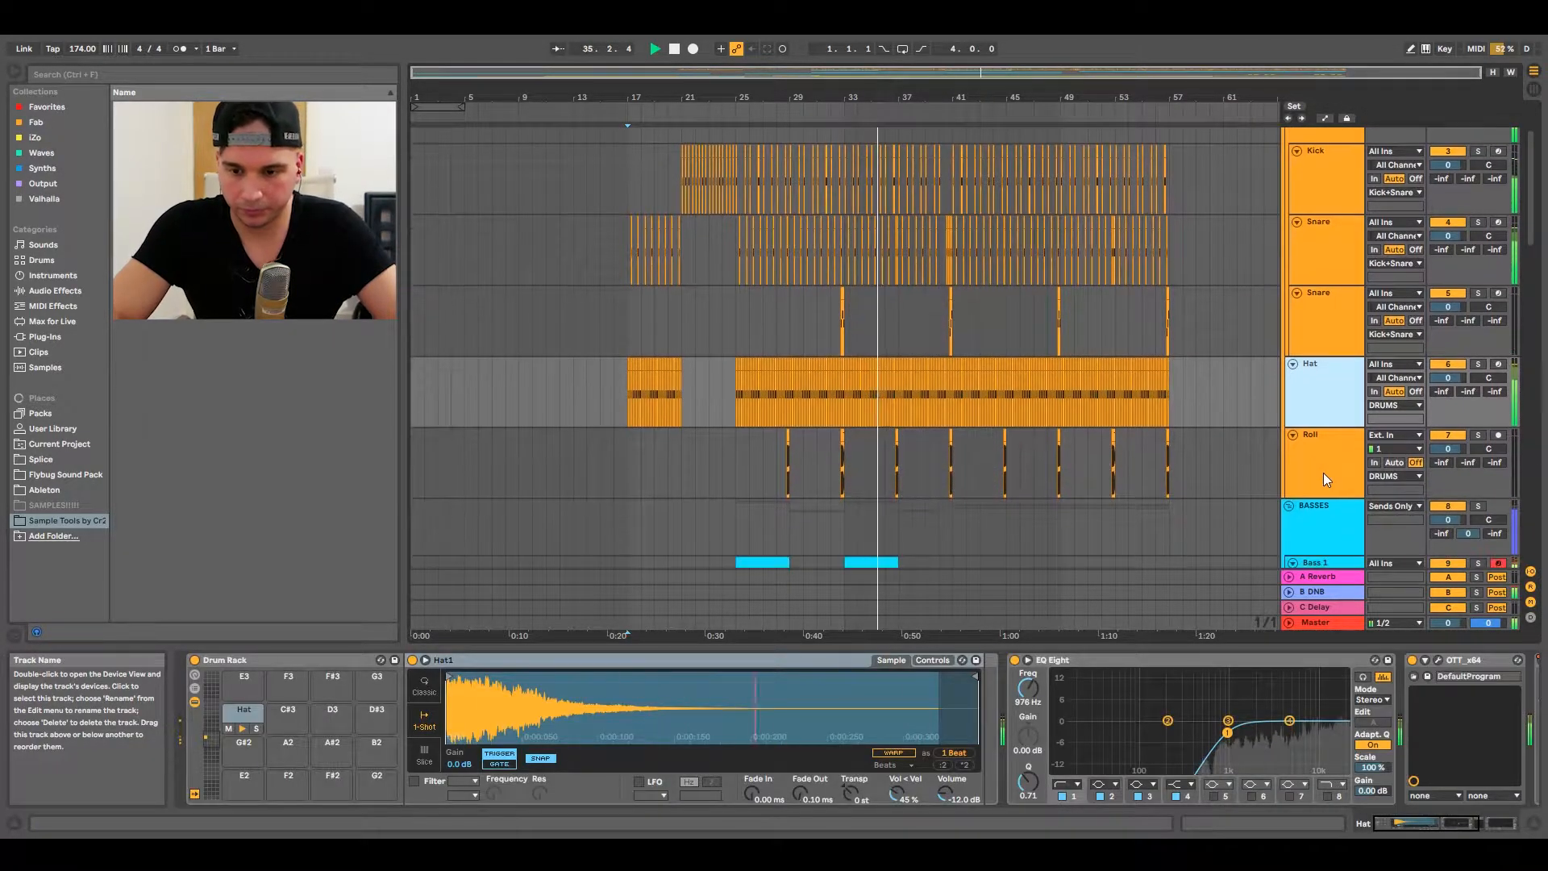
scroll(1241, 709, right, 5)
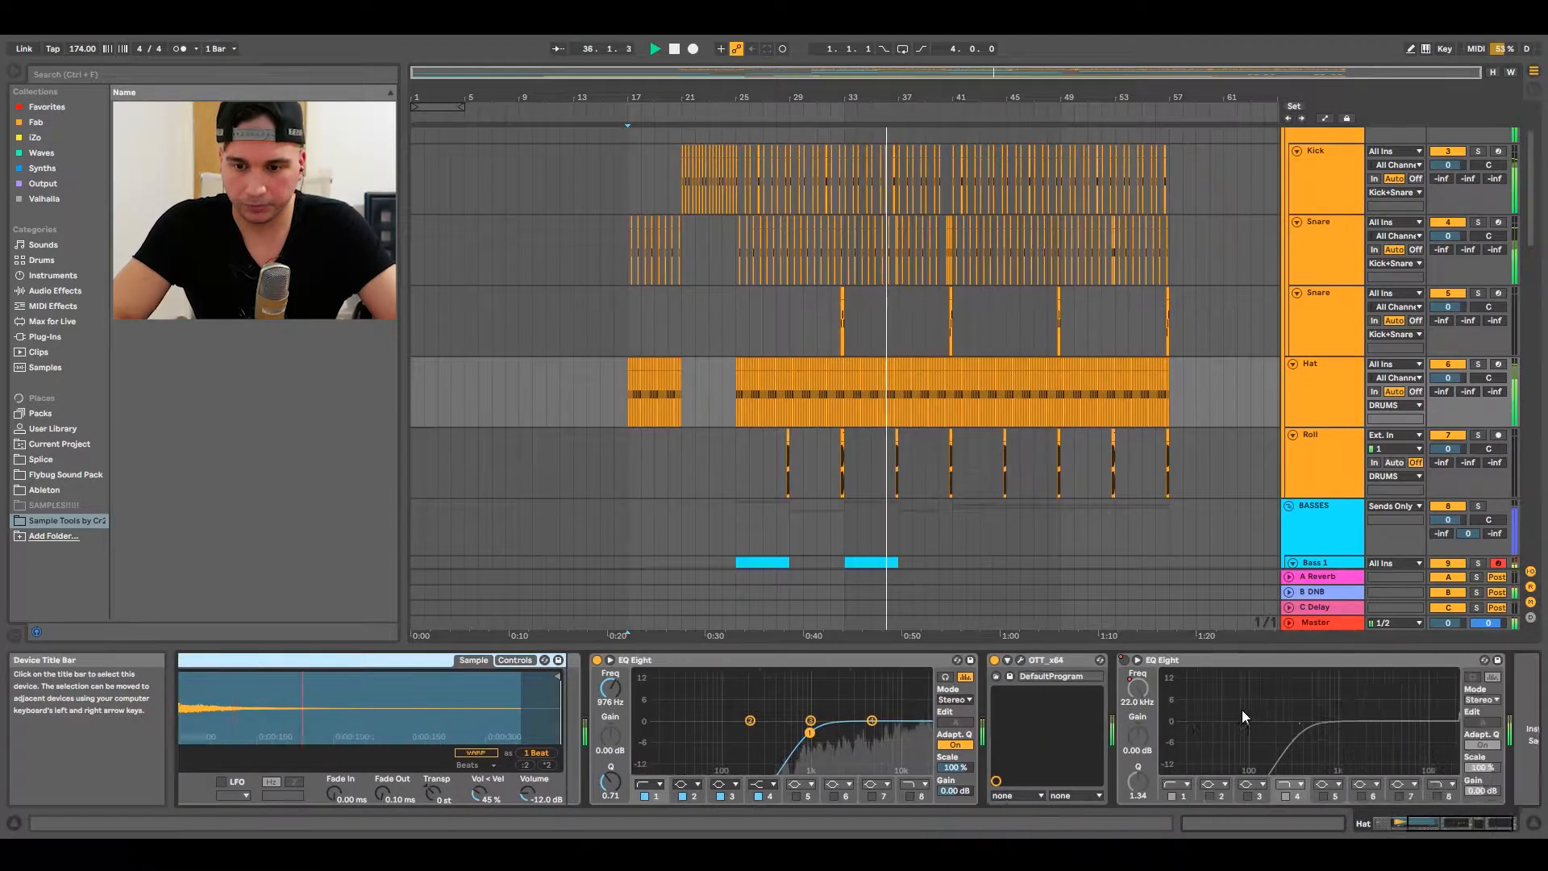
click(1325, 386)
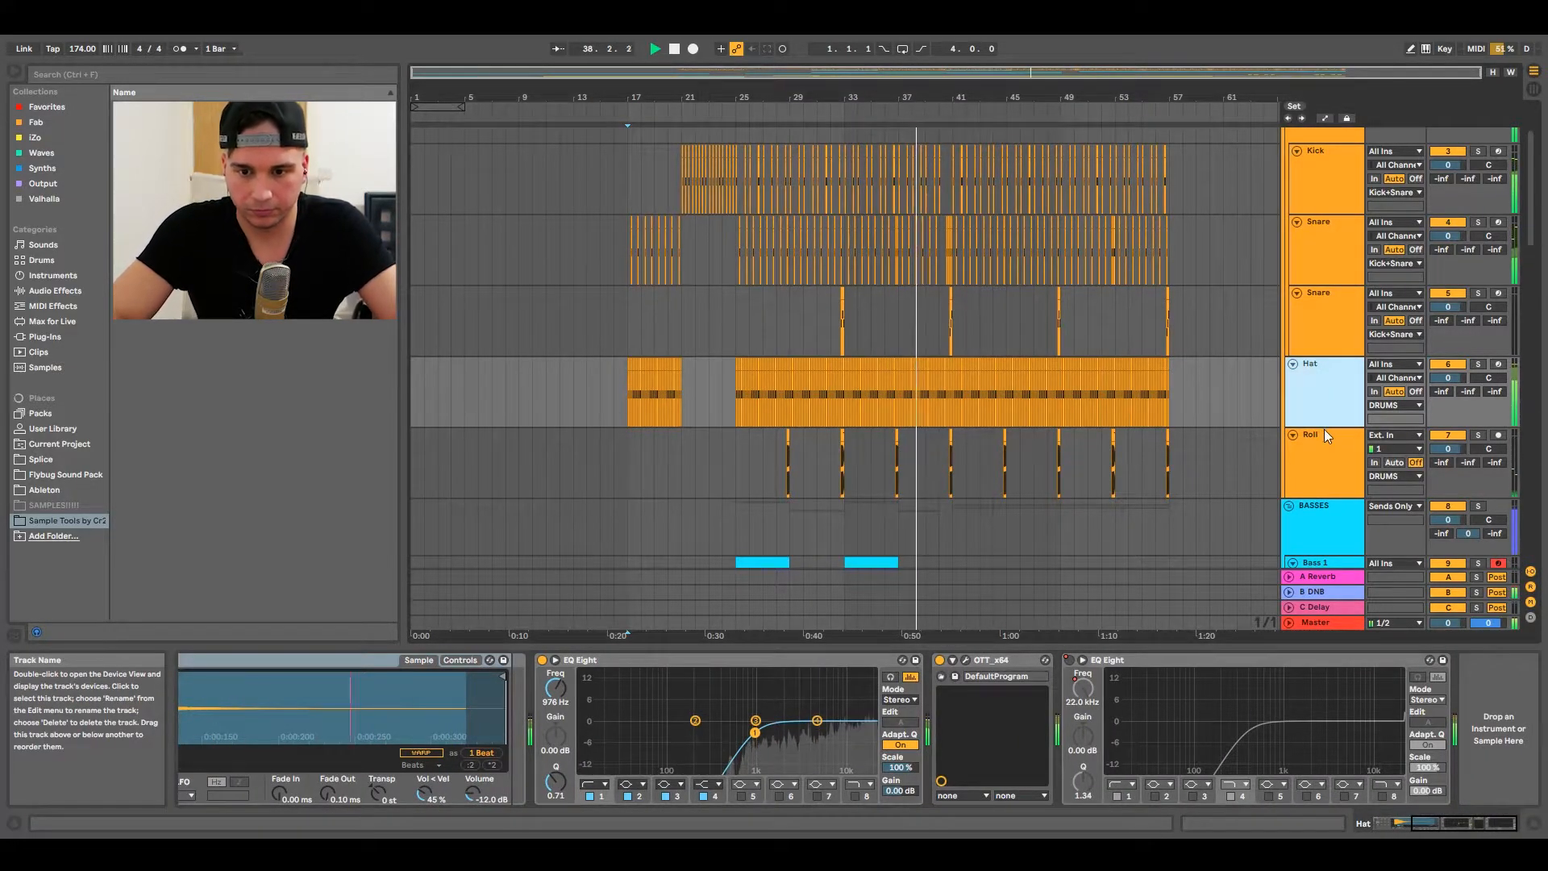
click(1325, 432)
scroll(1326, 427, down, 3)
Examine the BASSES group's sidechain compressors and the device chains of Bass 1 tracks 10 and 12 and 11 Serum_x64.
click(1324, 405)
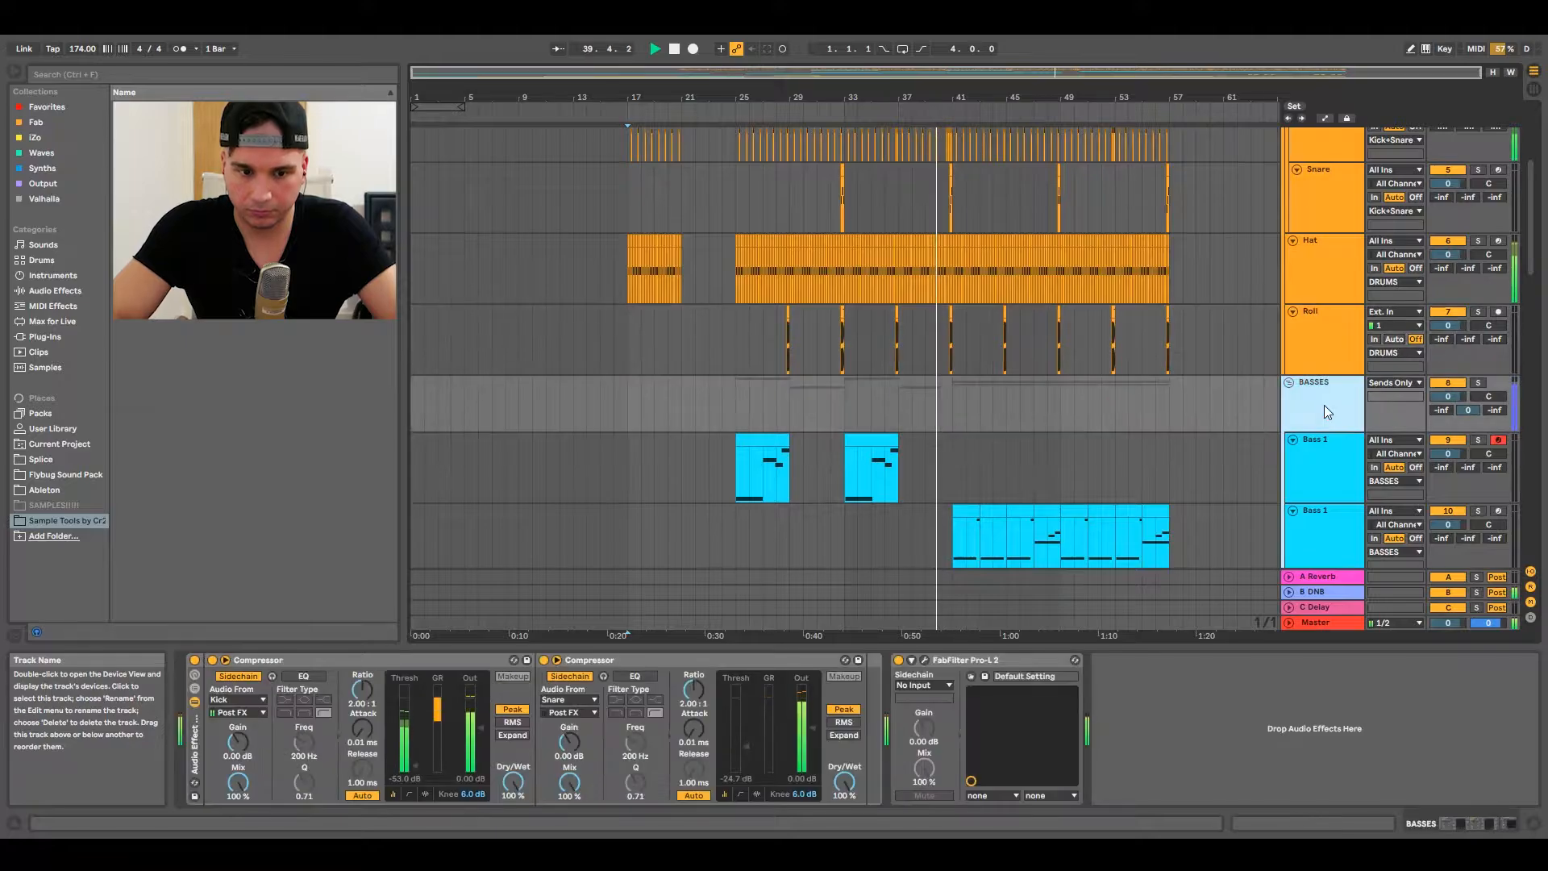
scroll(1323, 405, down, 3)
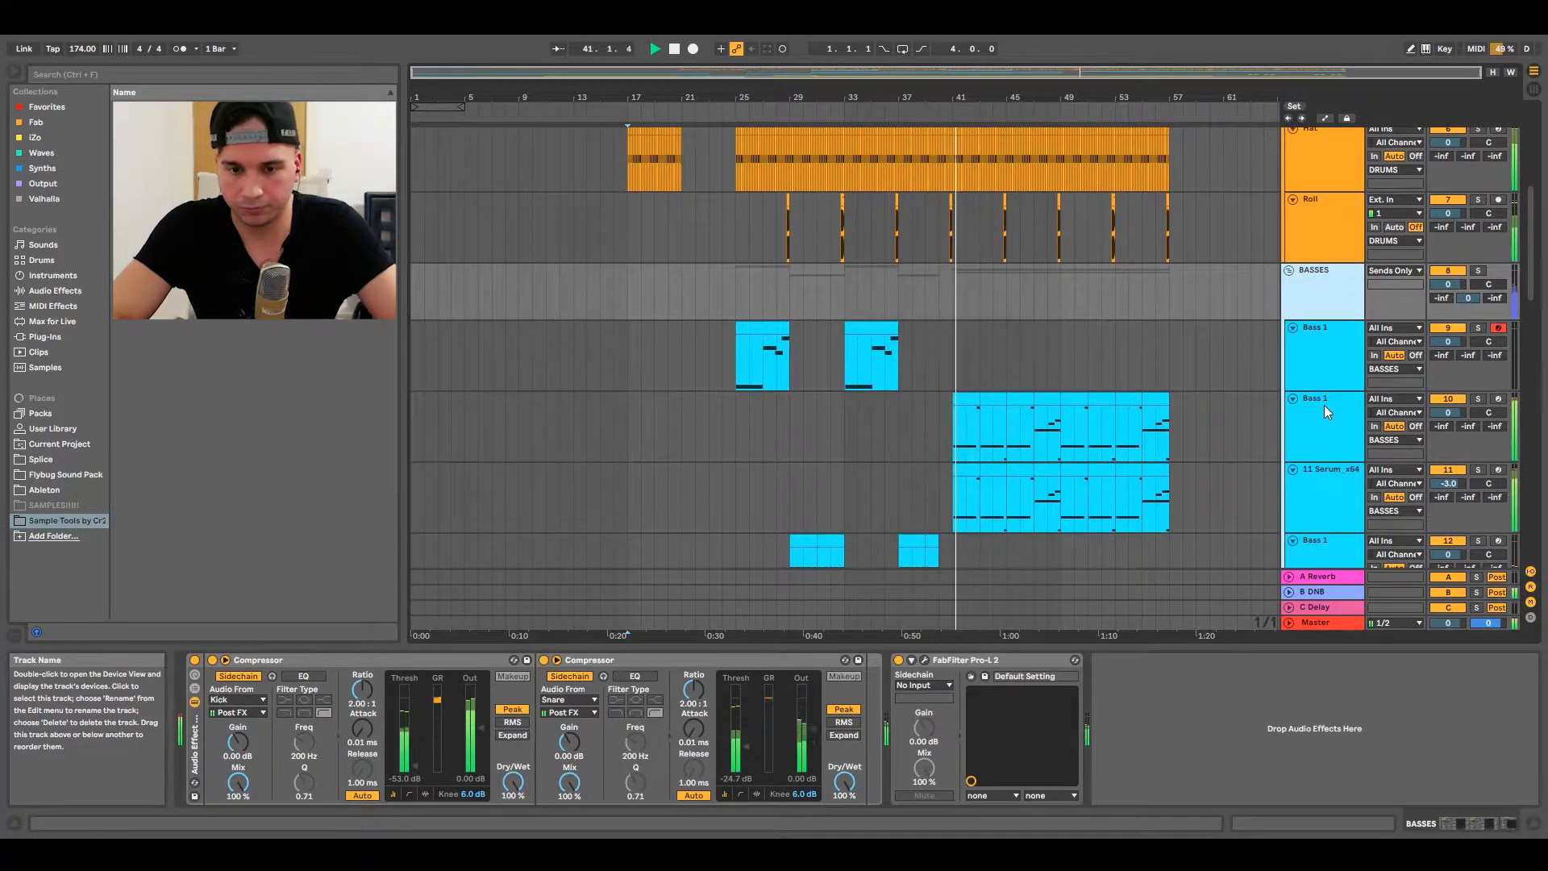
scroll(1323, 405, down, 2)
scroll(1324, 405, down, 1)
click(1336, 332)
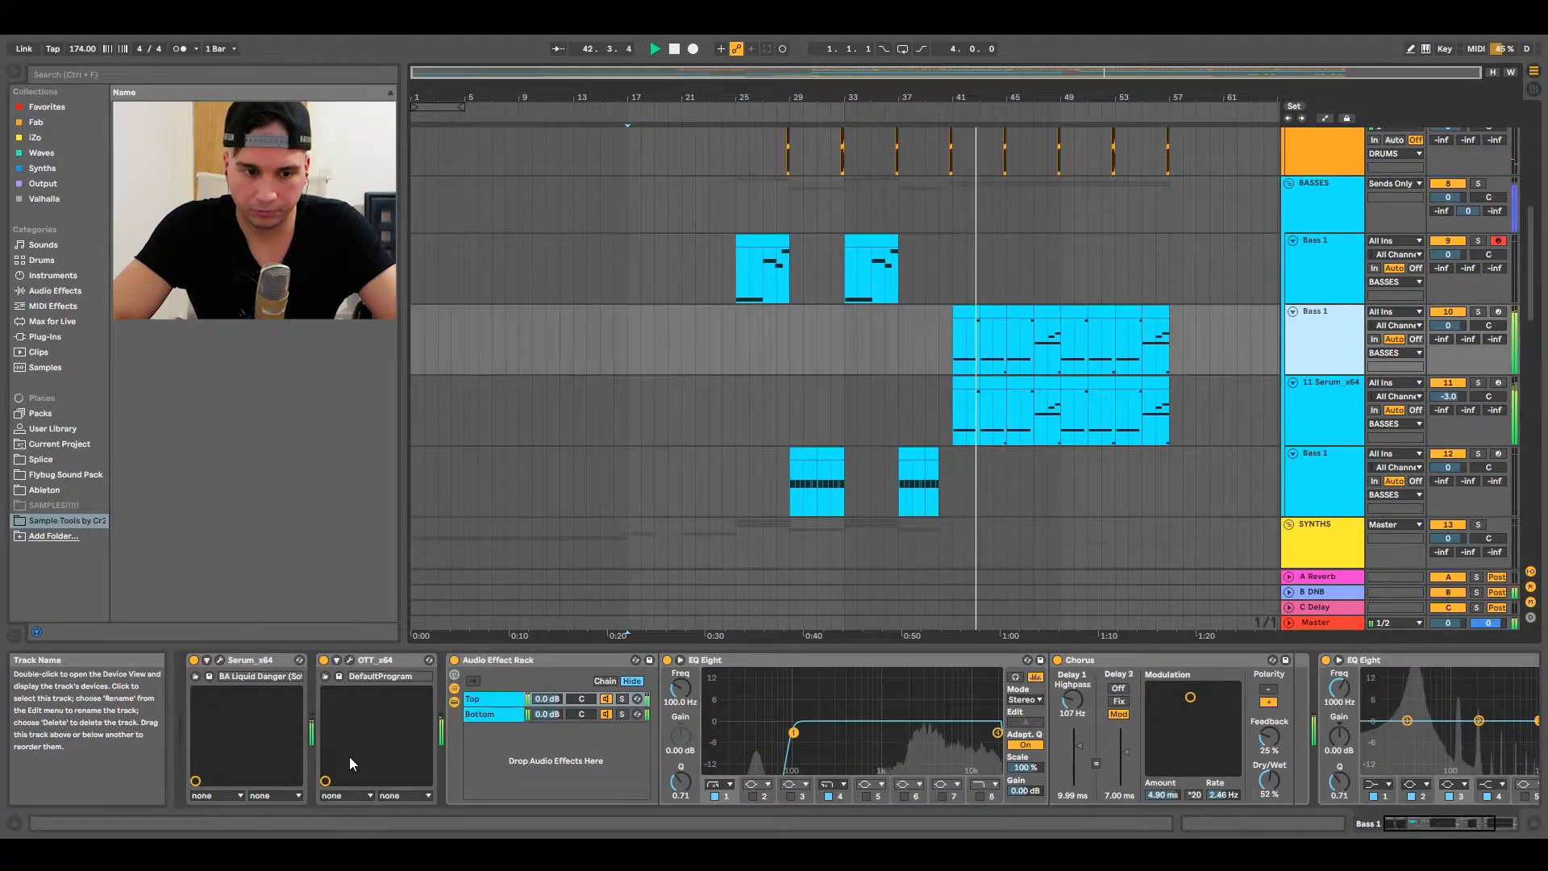
scroll(544, 748, right, 5)
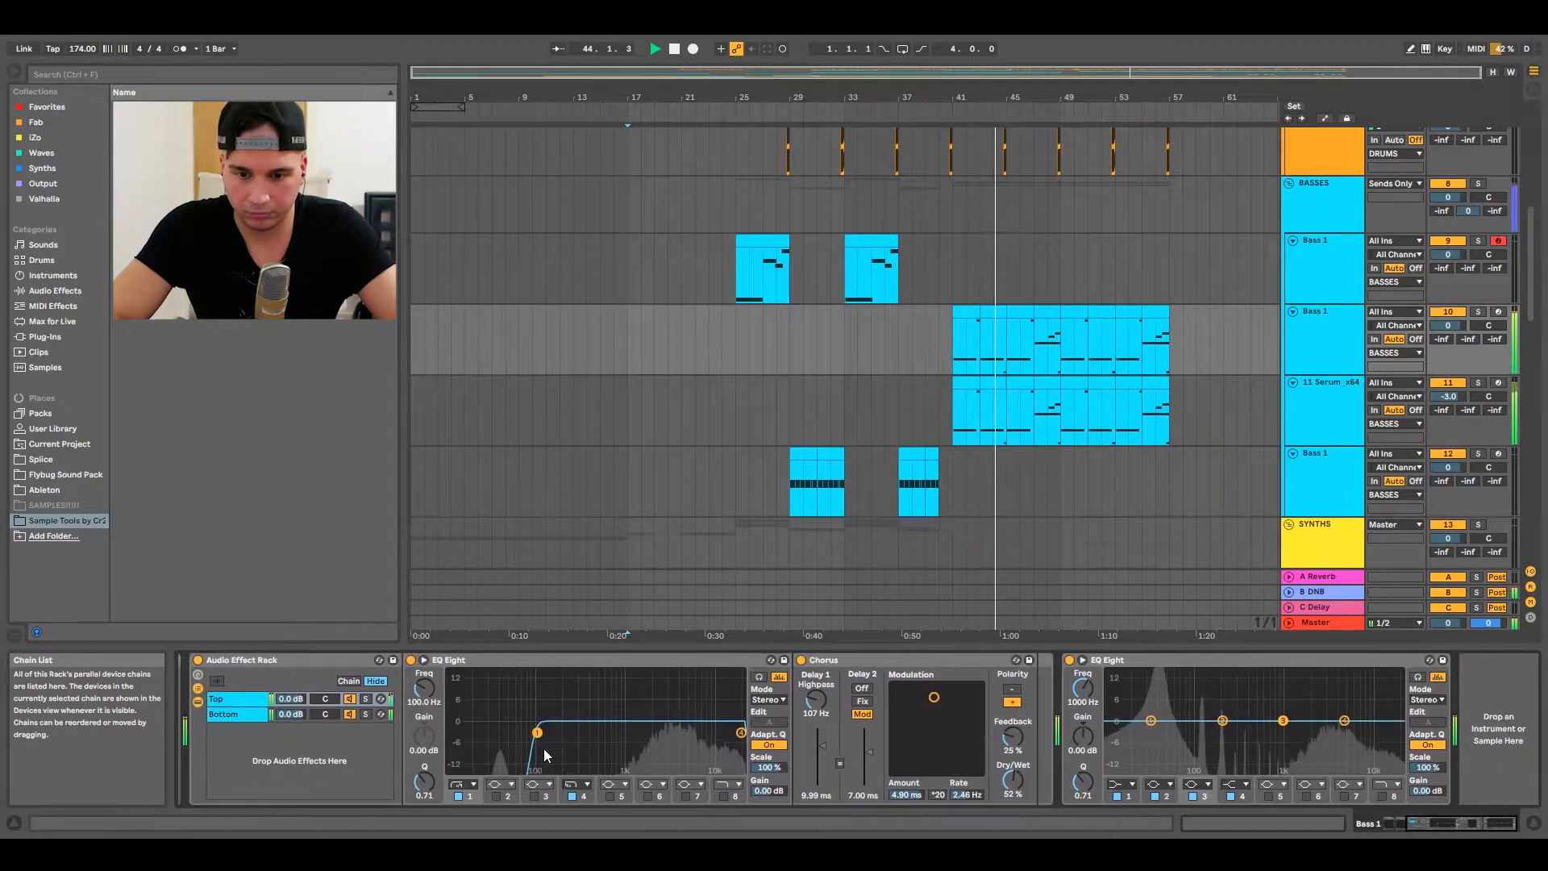
click(1339, 404)
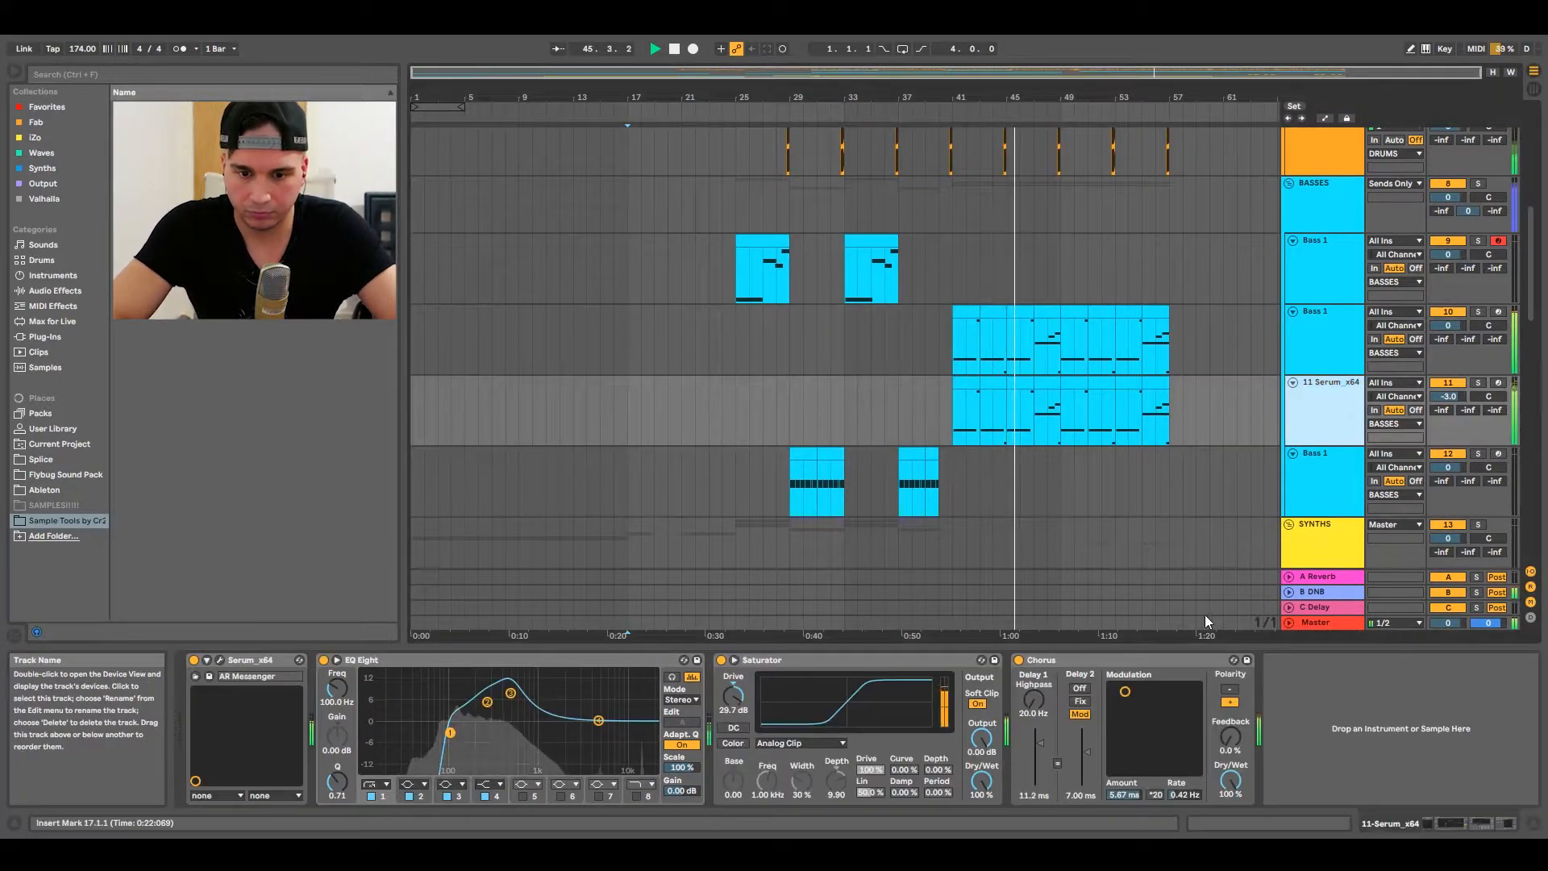
click(1309, 463)
scroll(1128, 447, down, 5)
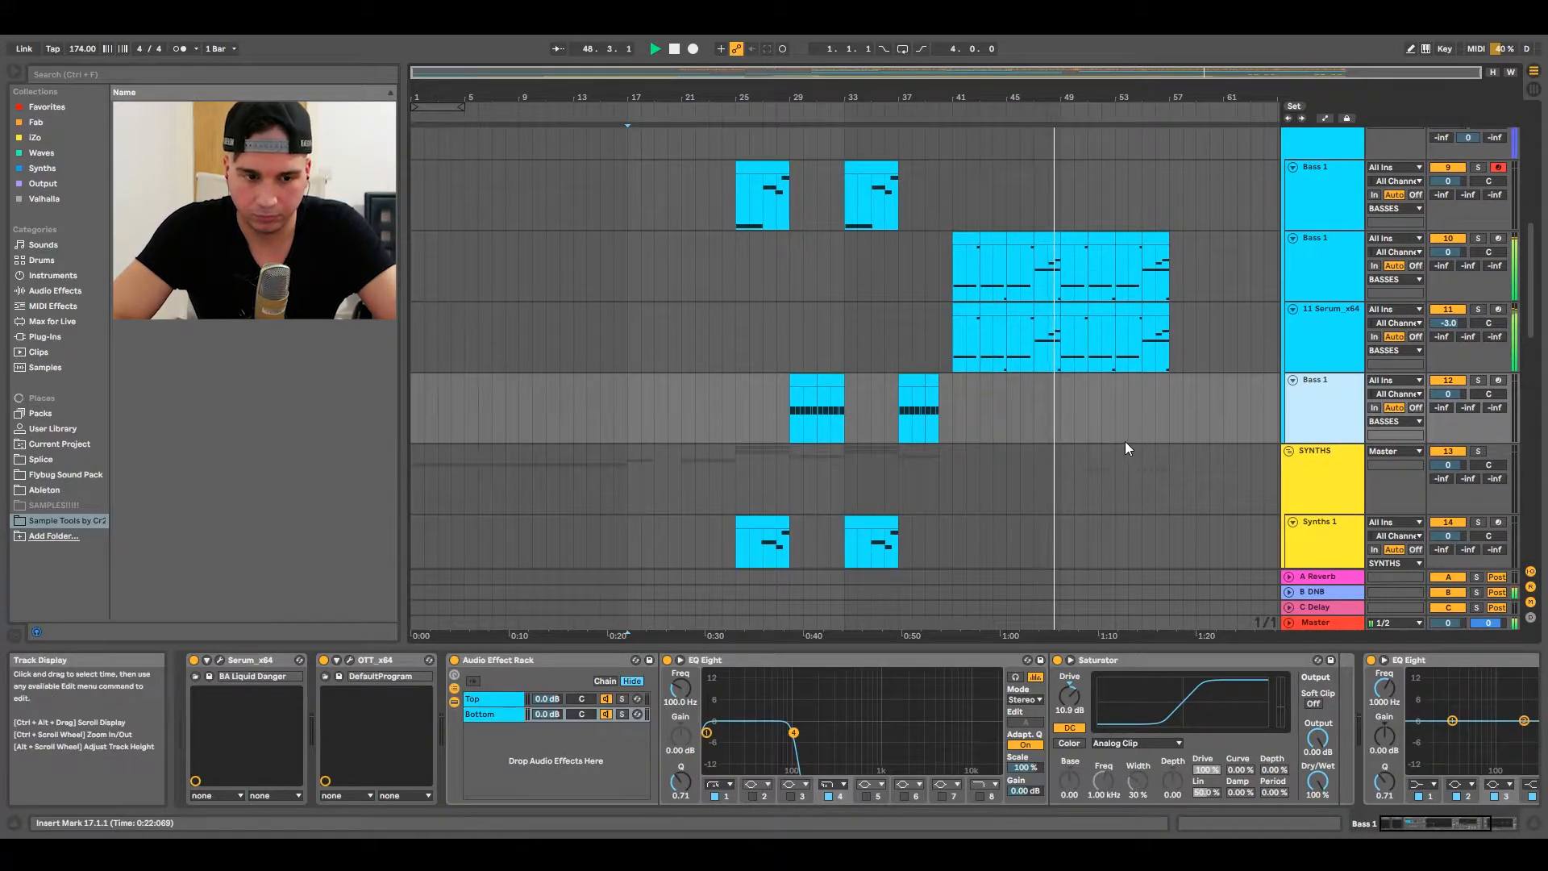
Raise the volume of the 19 Serum_x64 track in the SYNTHS group to 5.9 dB.
scroll(1322, 416, down, 15)
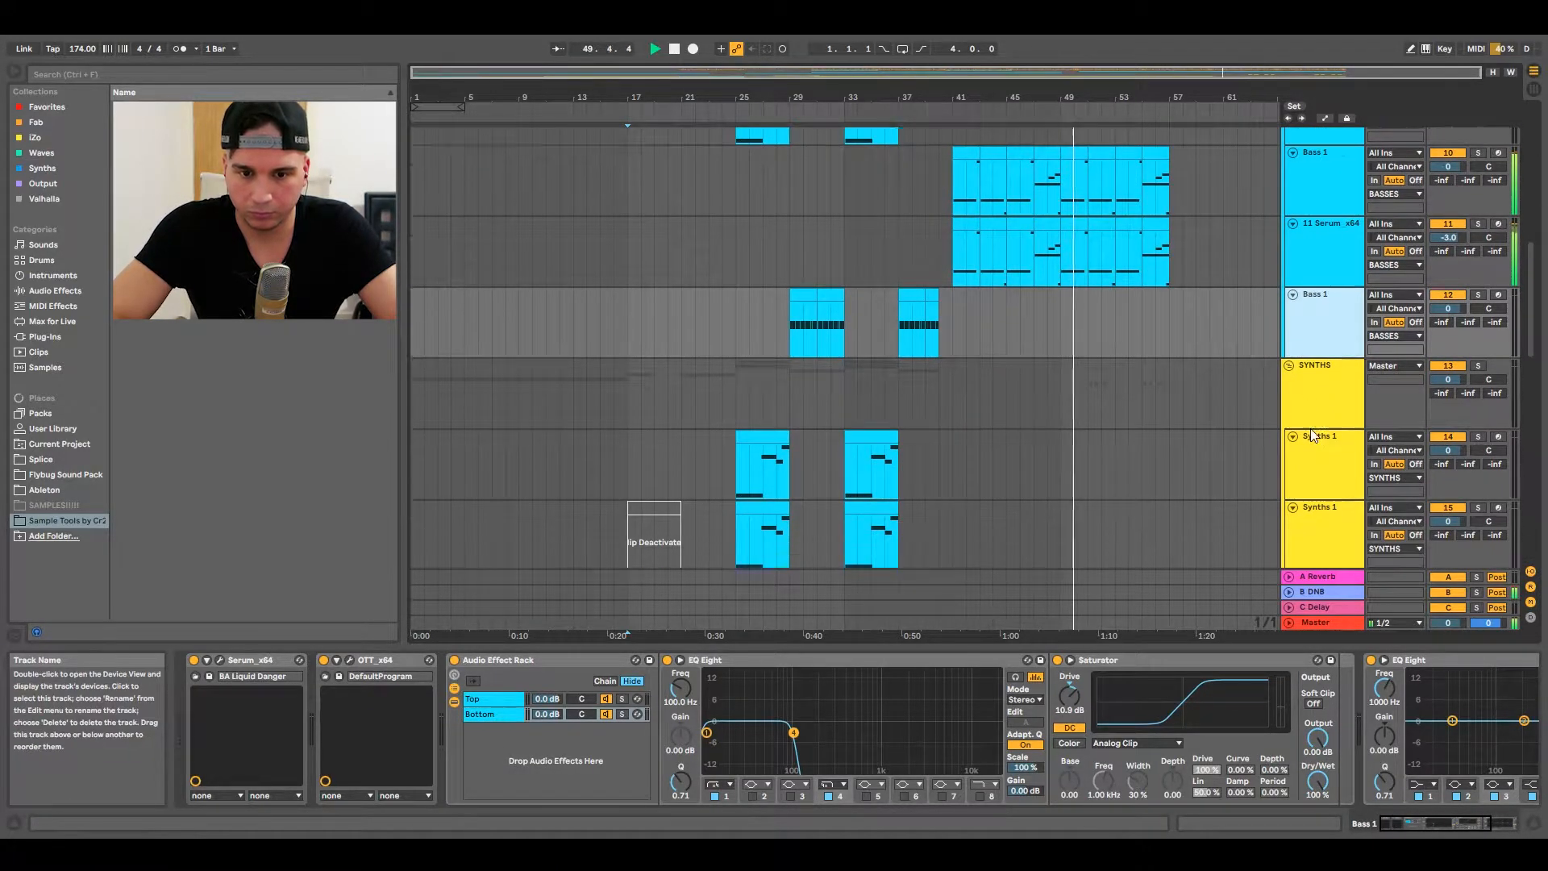
scroll(1311, 429, down, 12)
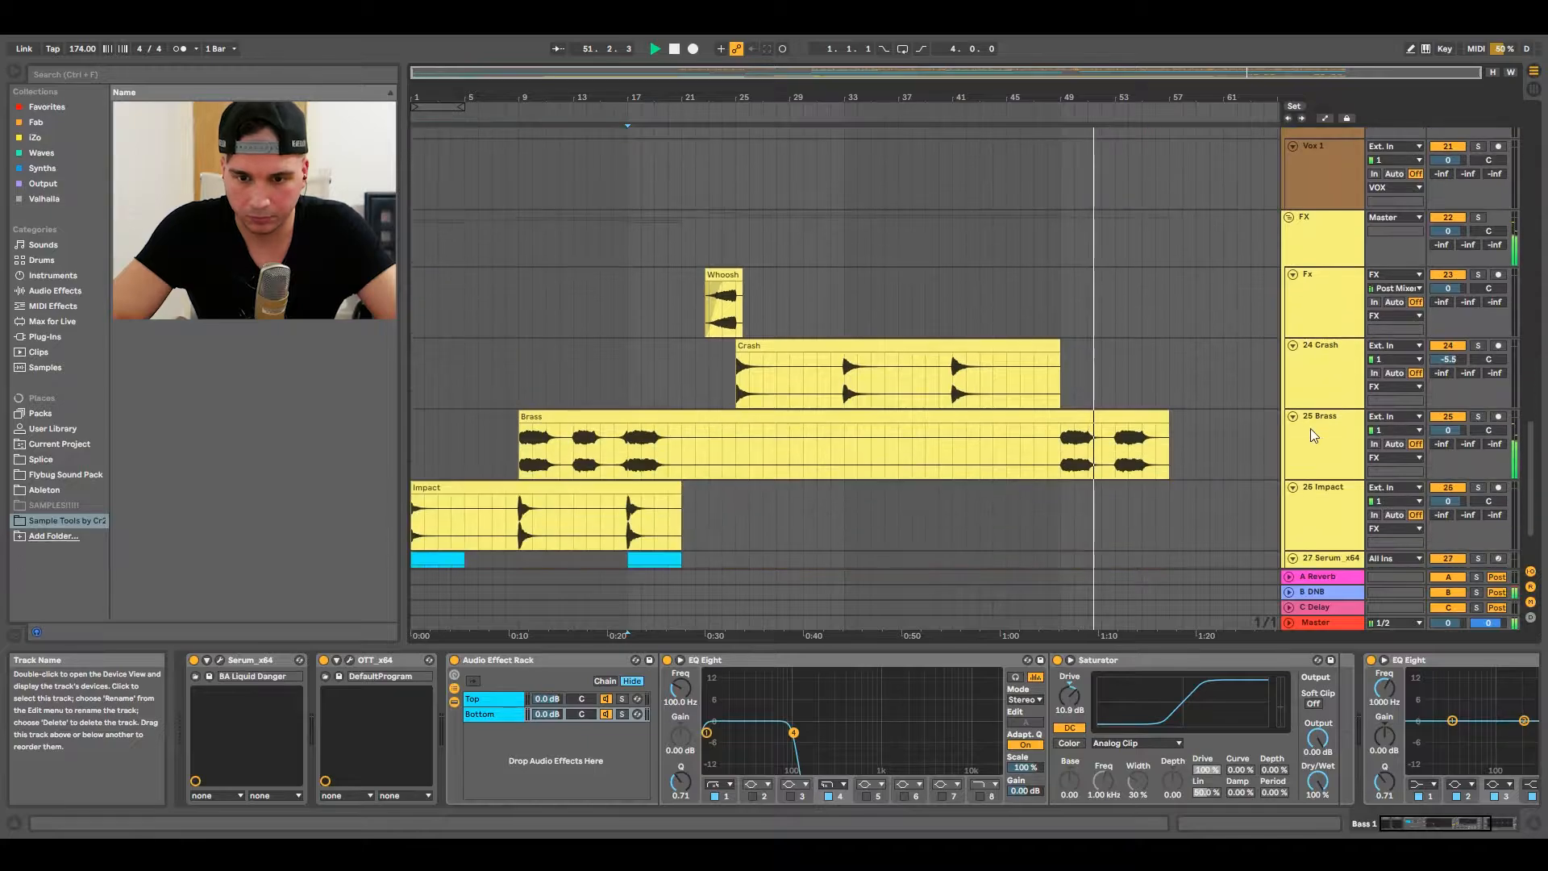
scroll(1311, 428, up, 11)
scroll(1309, 428, down, 7)
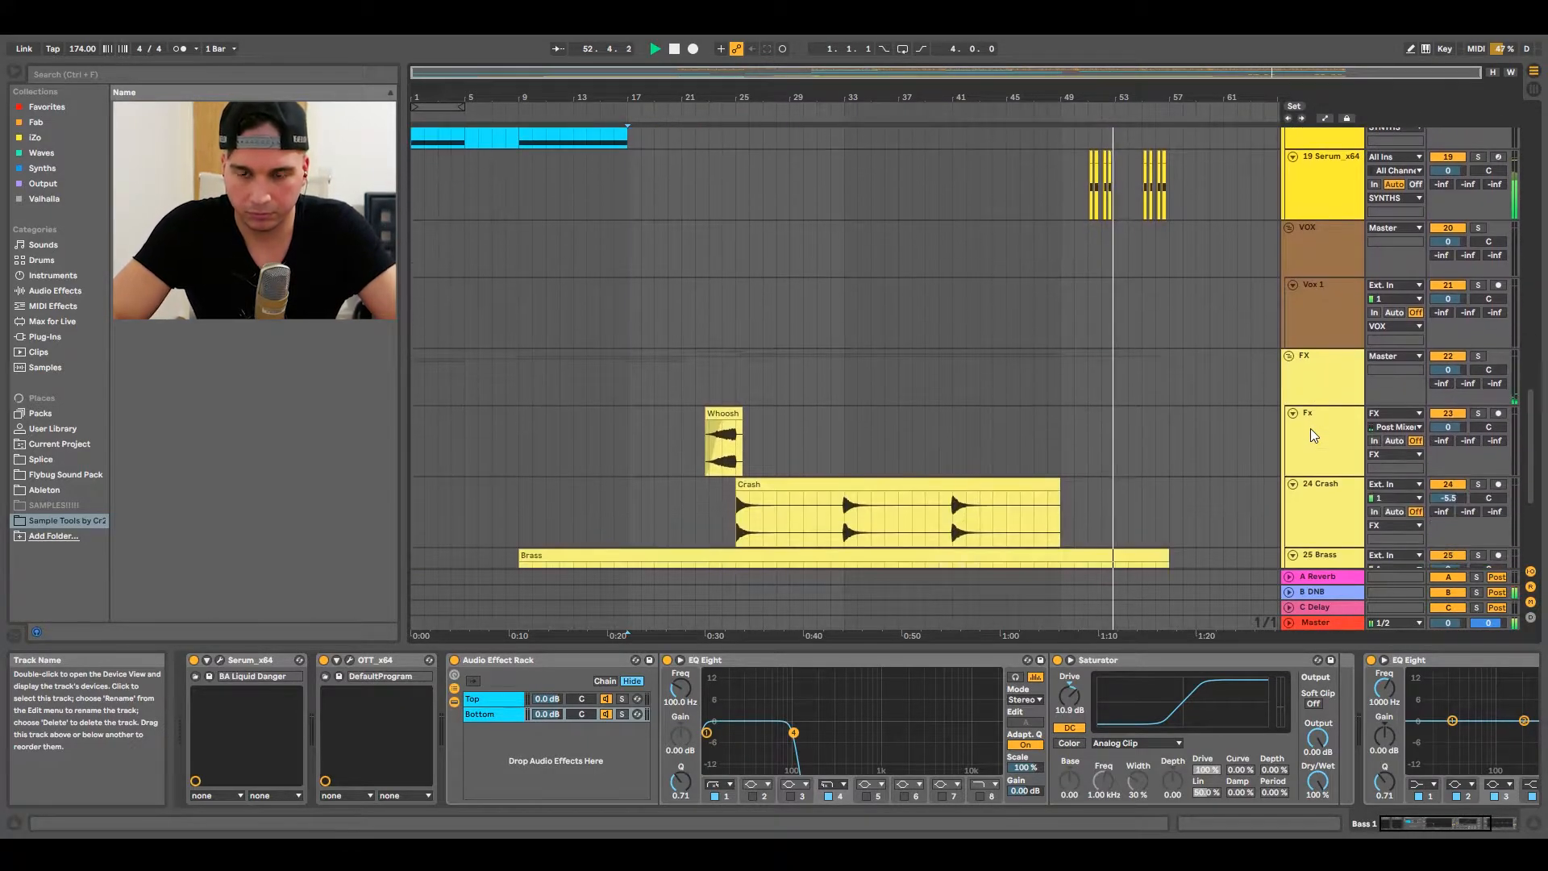
scroll(1309, 428, up, 2)
drag(1448, 222, 1448, 211)
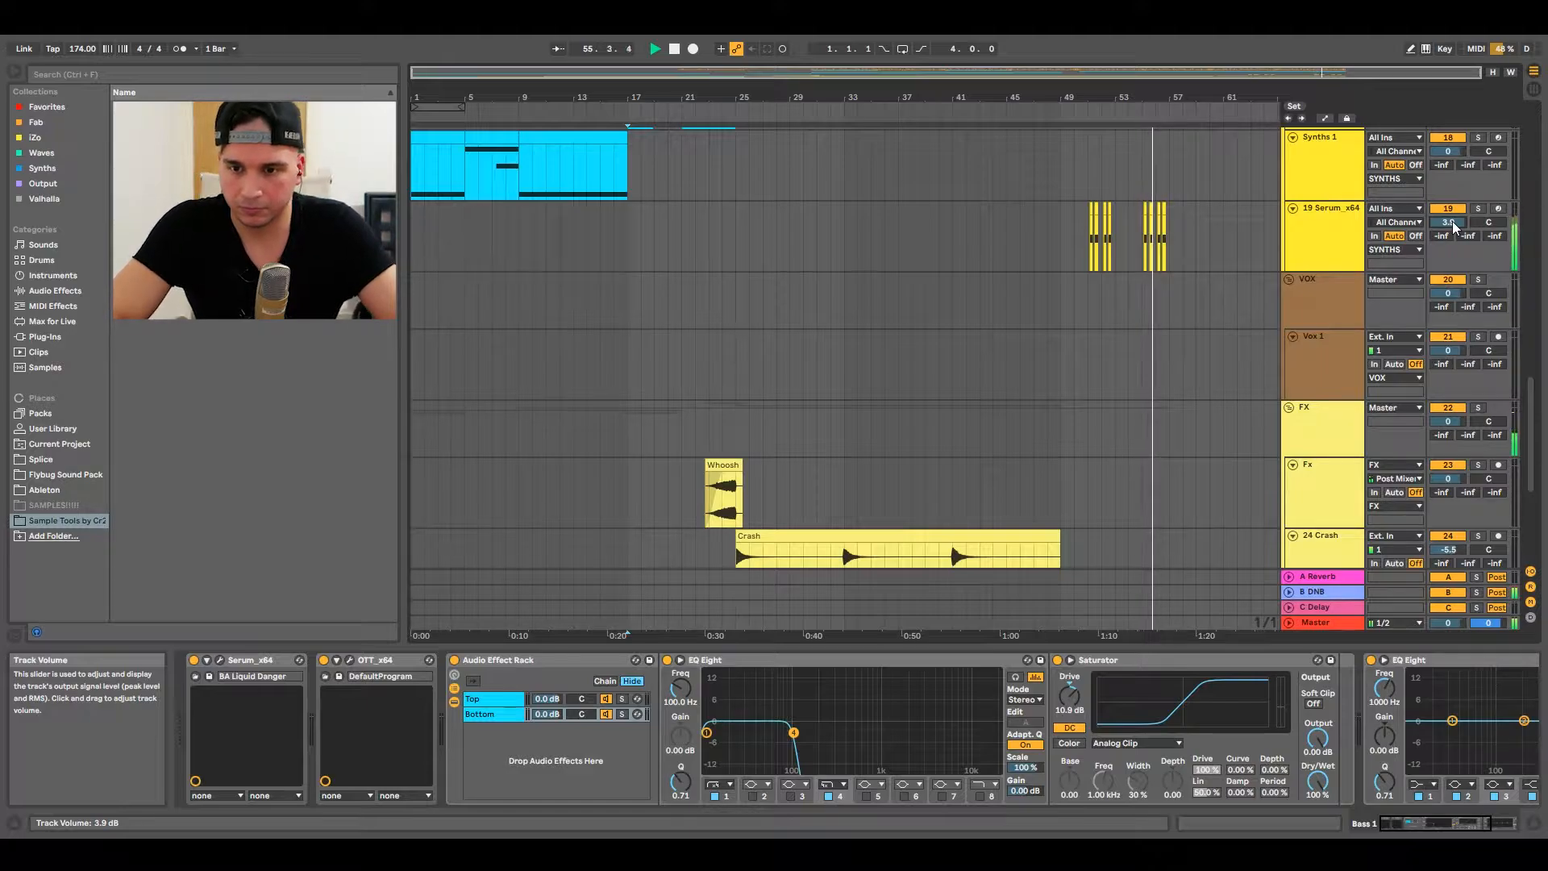
drag(1451, 222, 1451, 216)
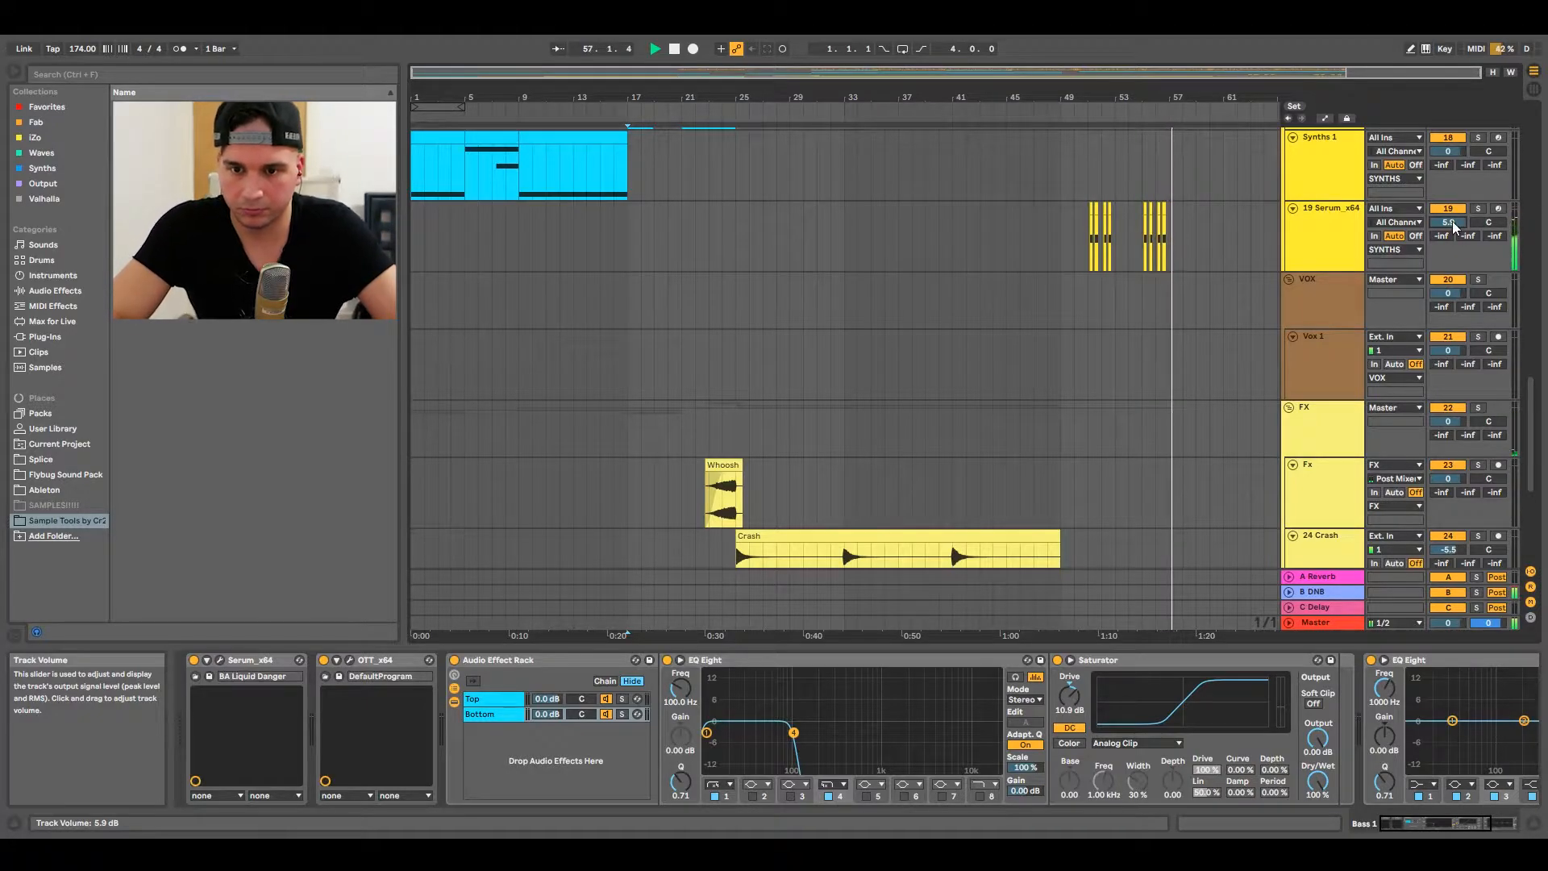
Place the insert marker at 25.1.1 on the BASSES group track.
scroll(1159, 380, up, 3)
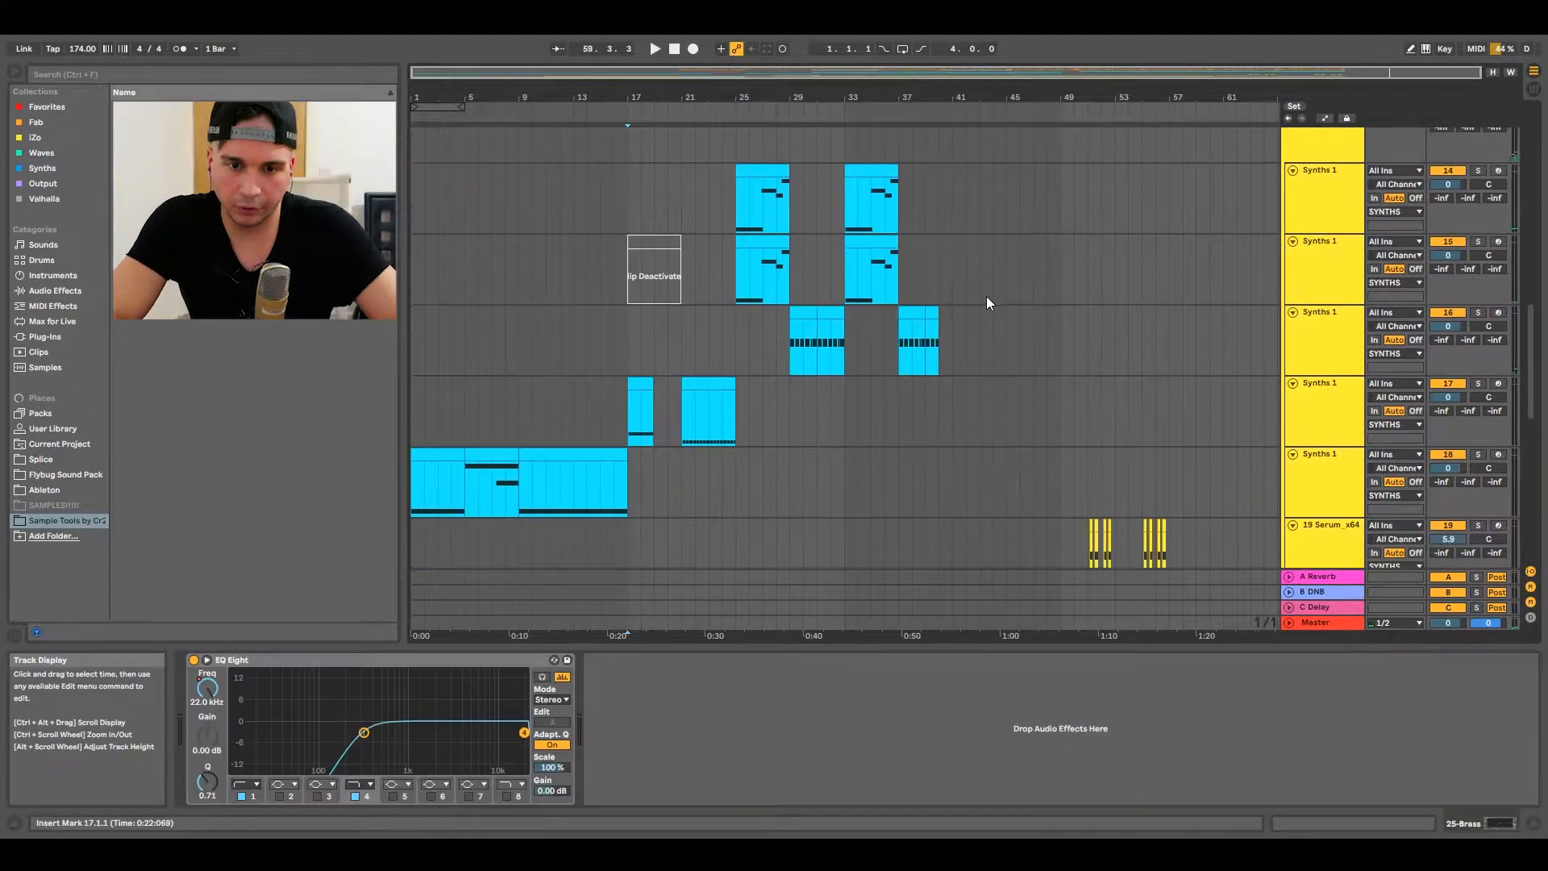
scroll(985, 297, up, 7)
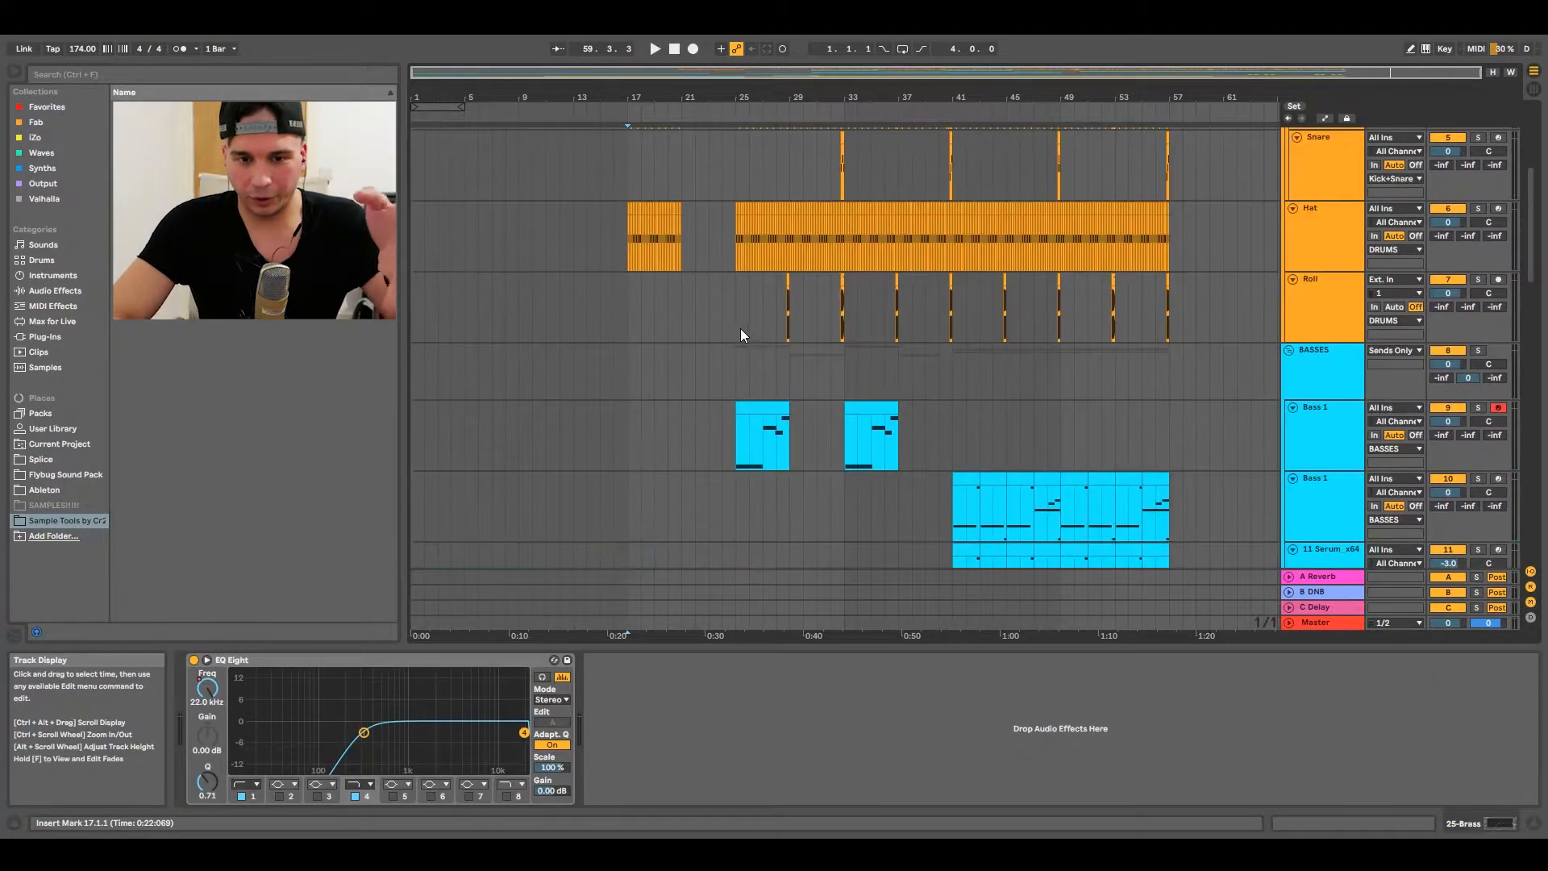
click(740, 355)
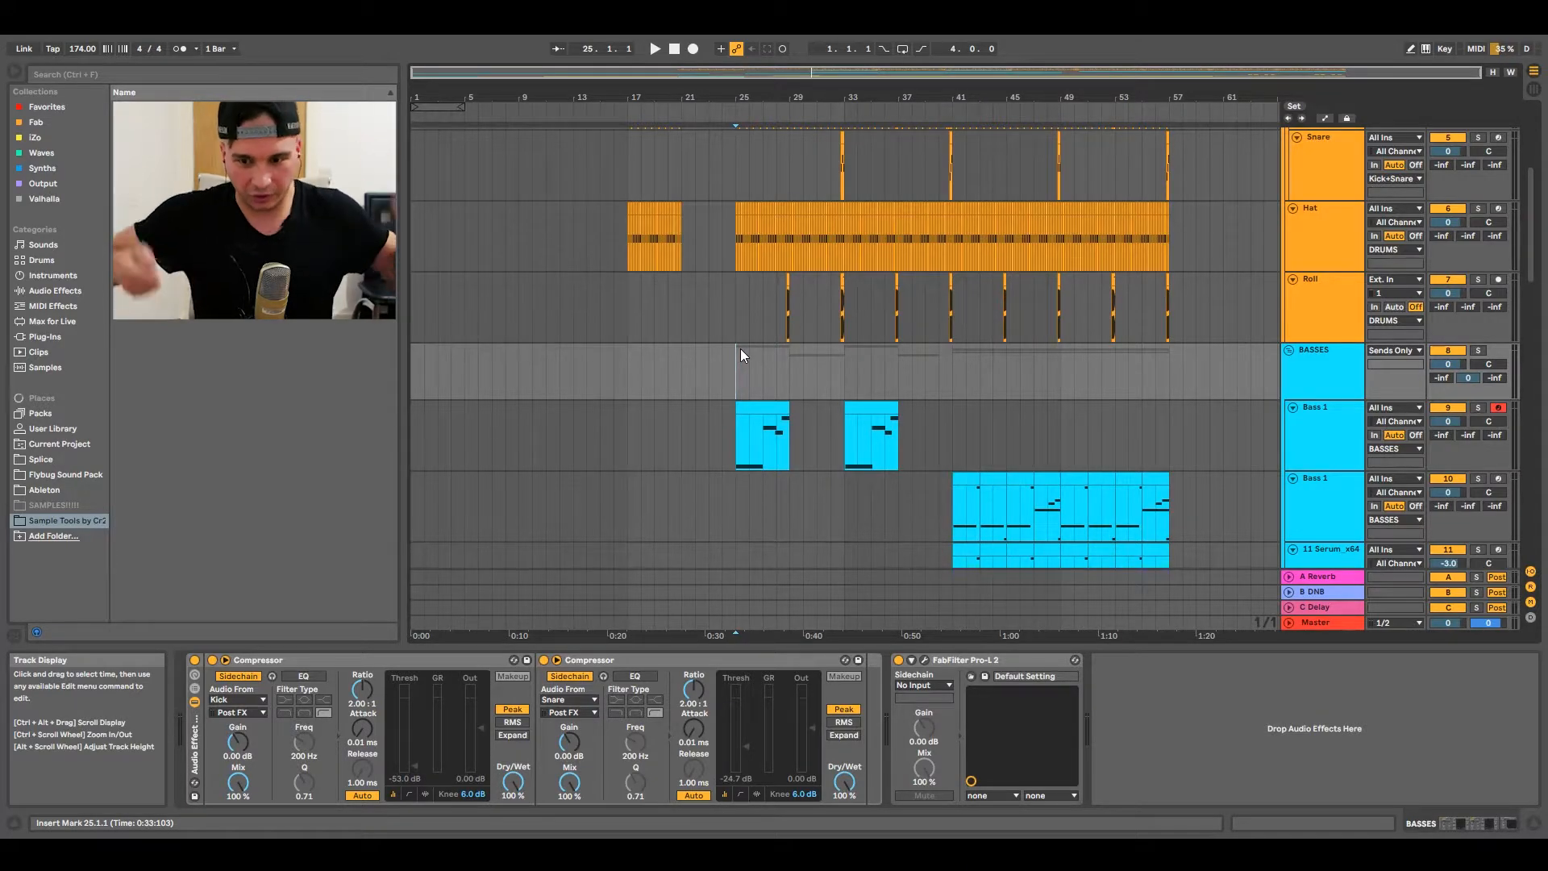
Review the devices on the Kick, Hat, second Snare and Roll tracks and on the BASSES group.
scroll(740, 348, up, 4)
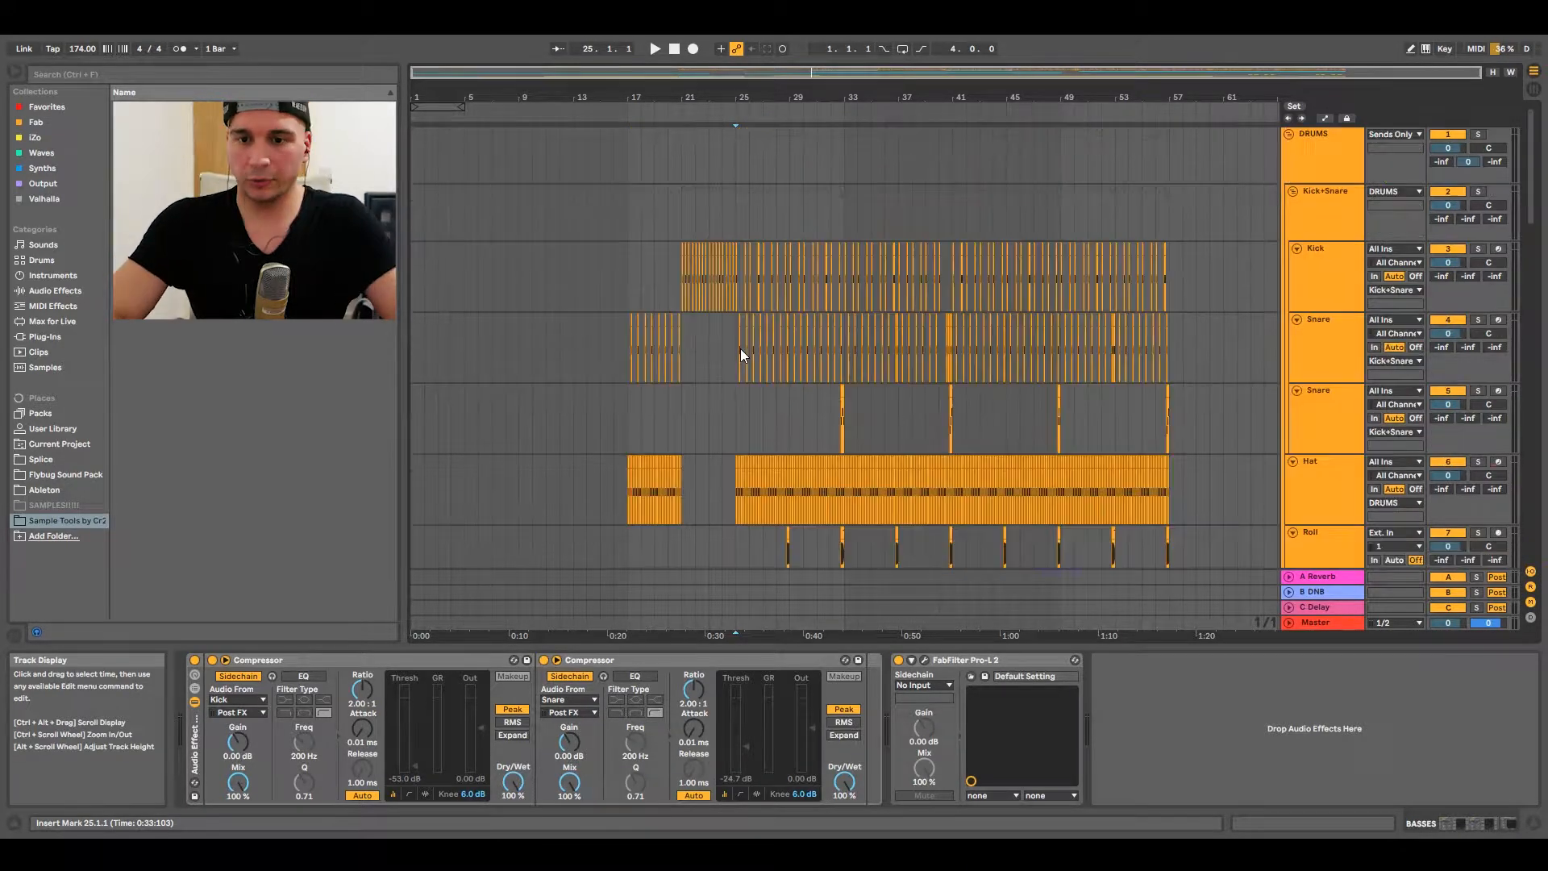
click(1330, 278)
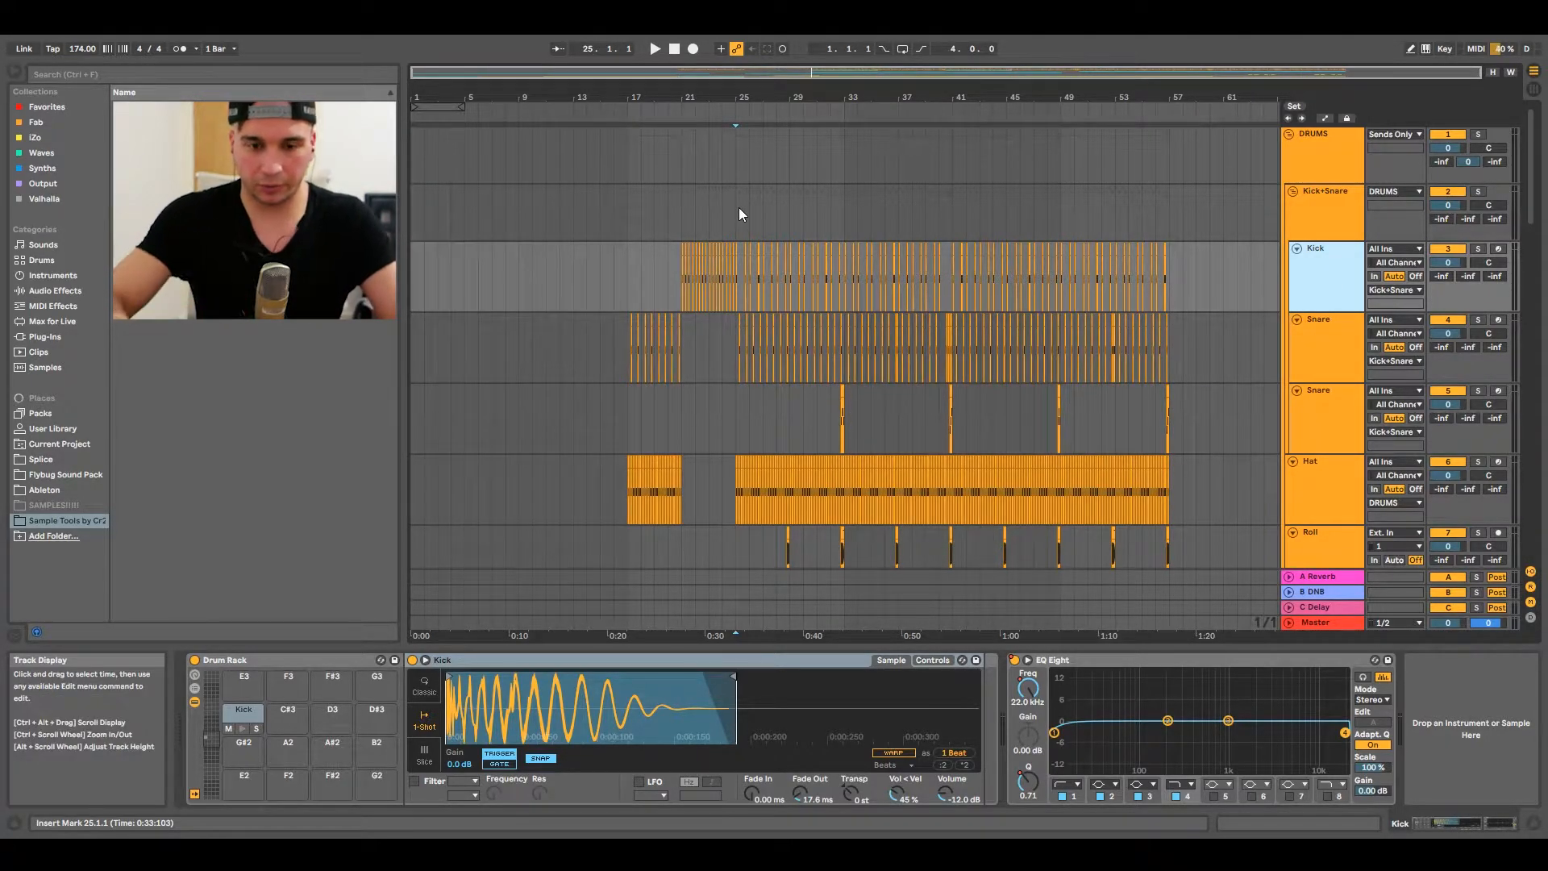
click(1309, 464)
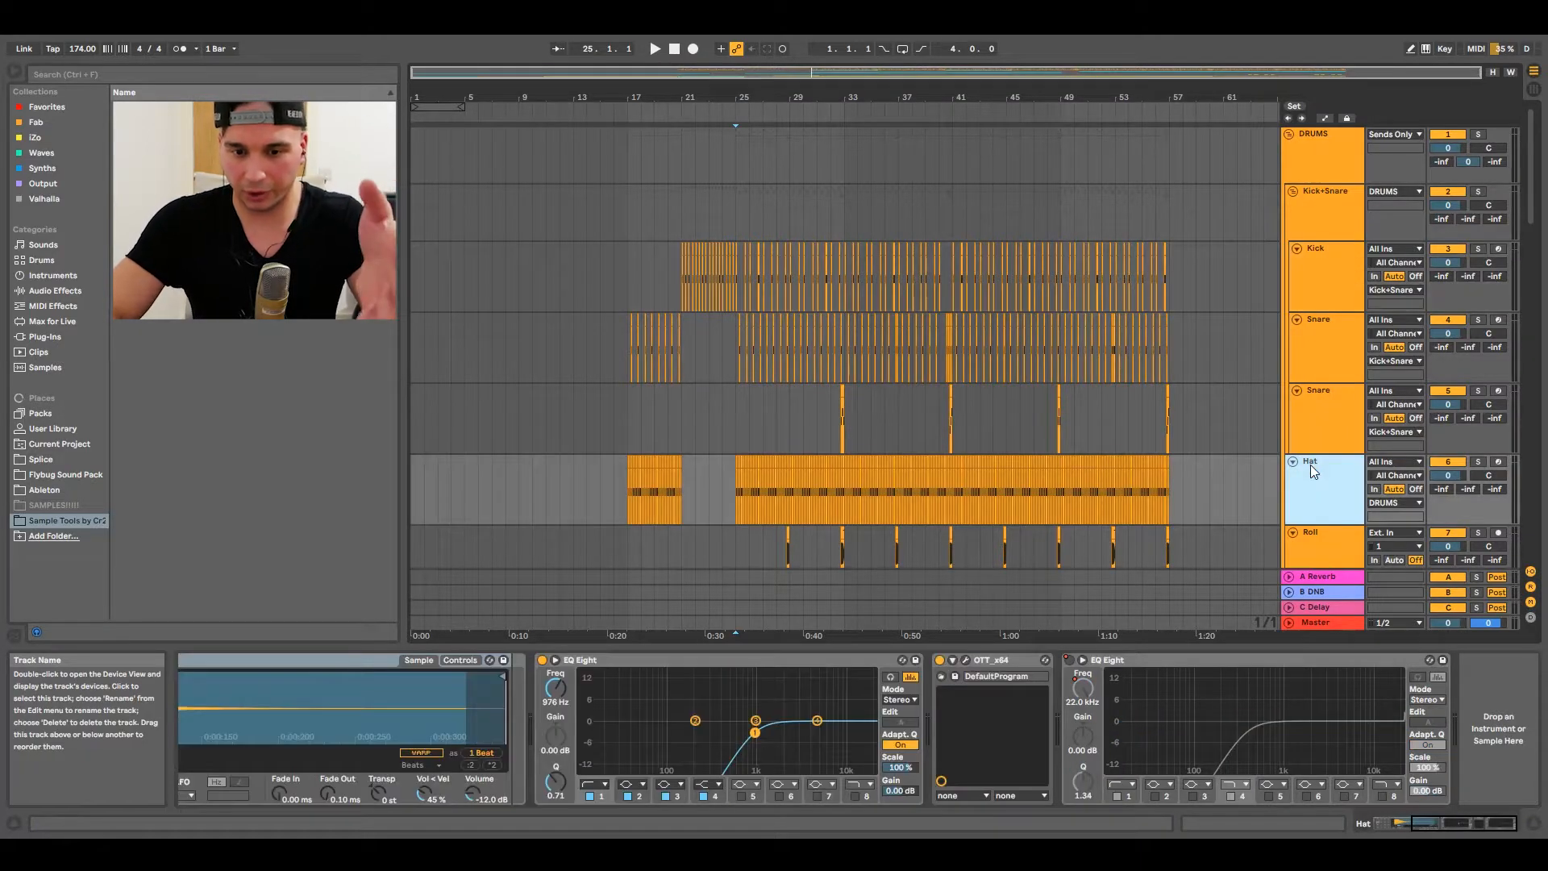
click(347, 659)
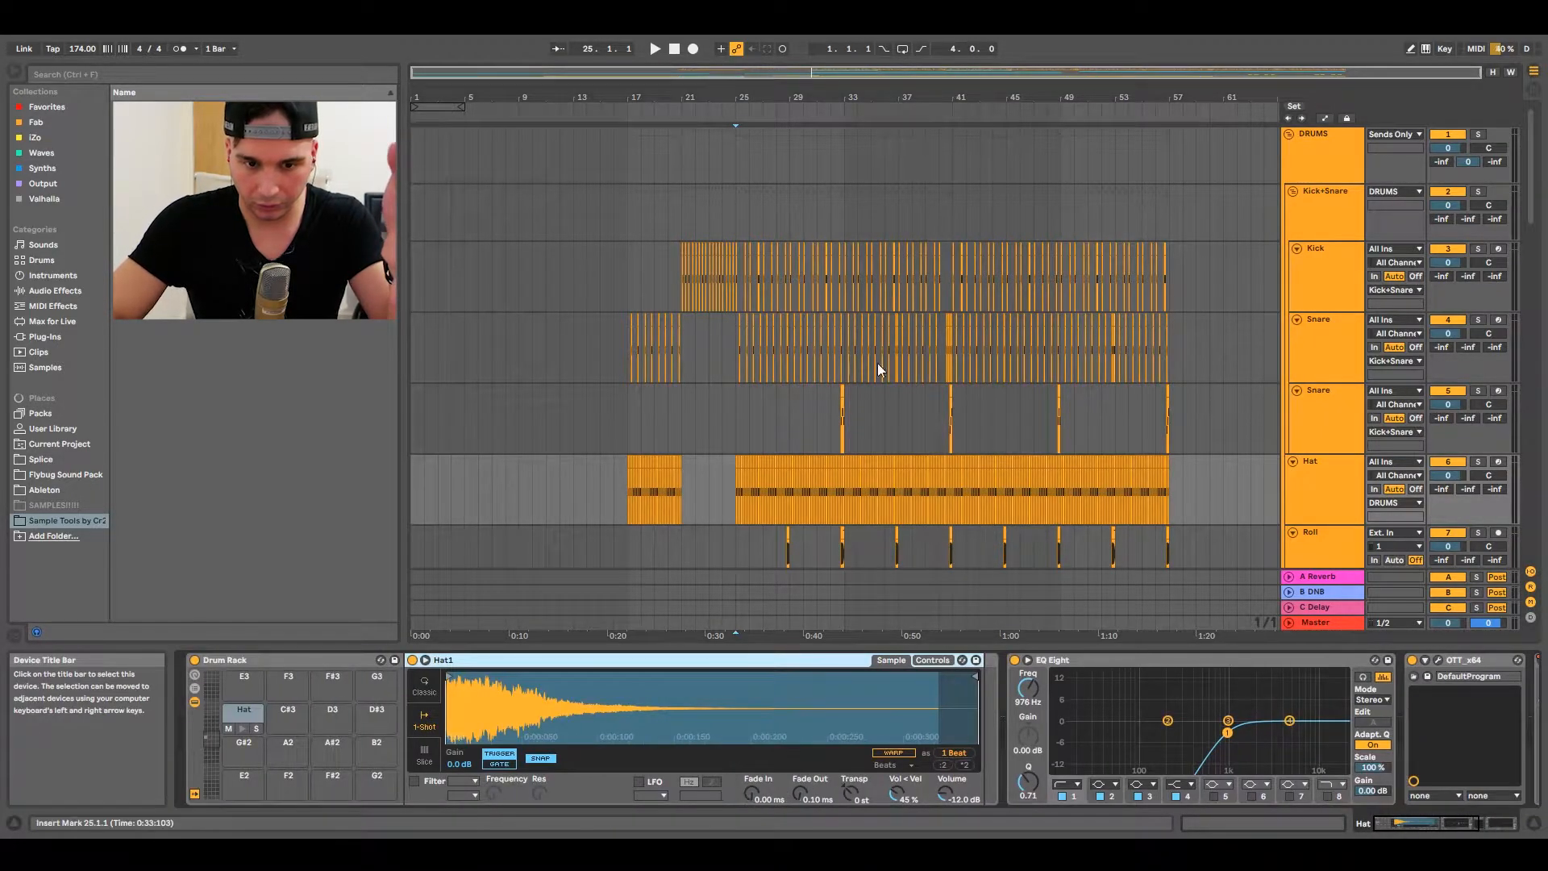
scroll(1027, 443, down, 3)
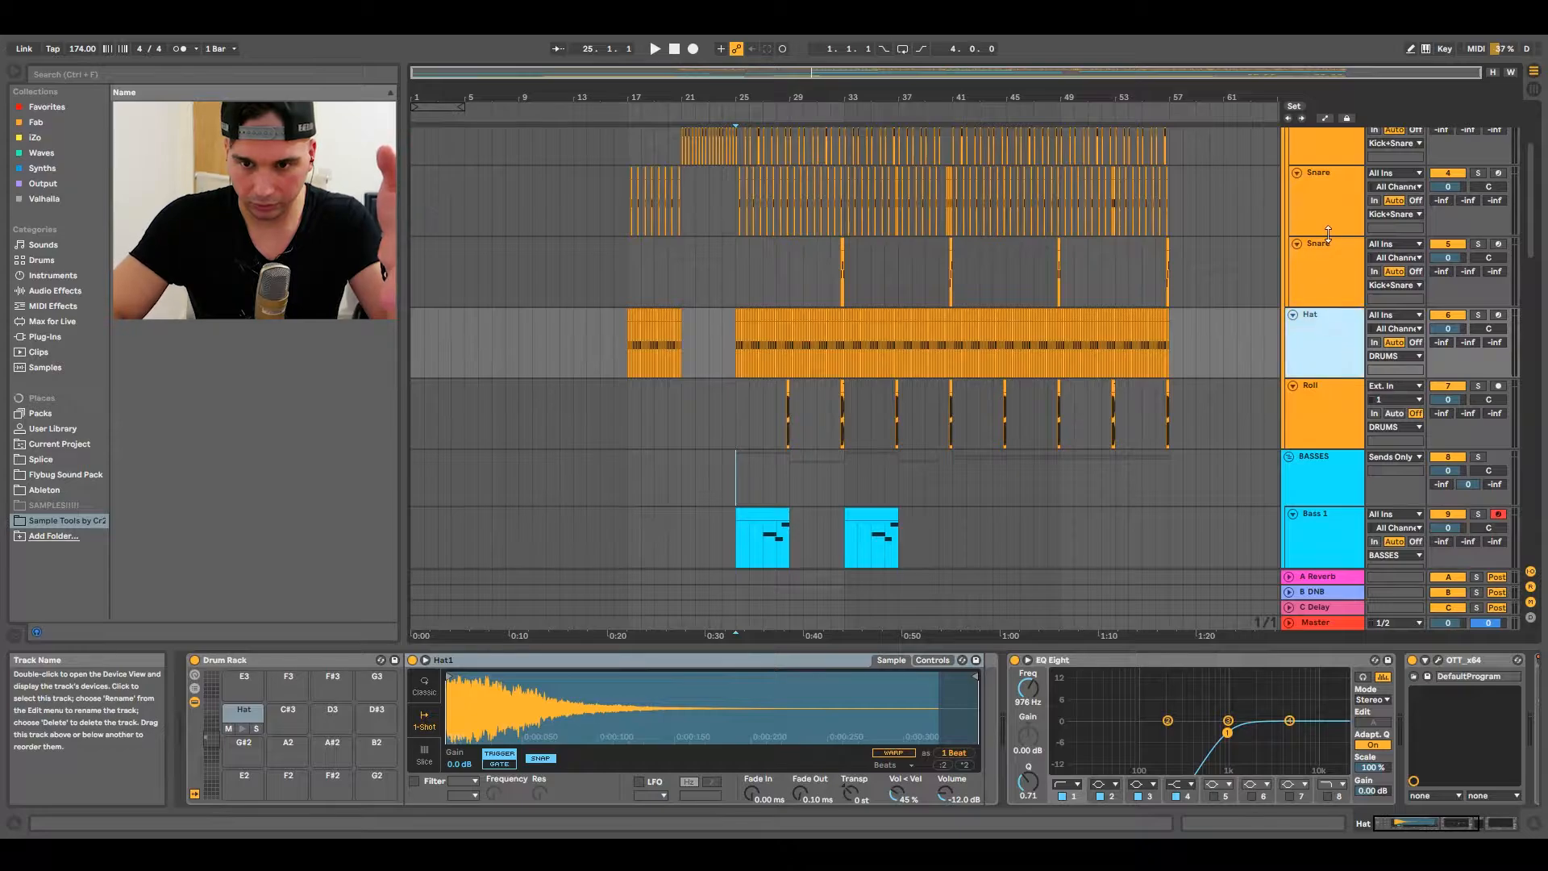
click(1328, 232)
click(1328, 272)
click(1325, 437)
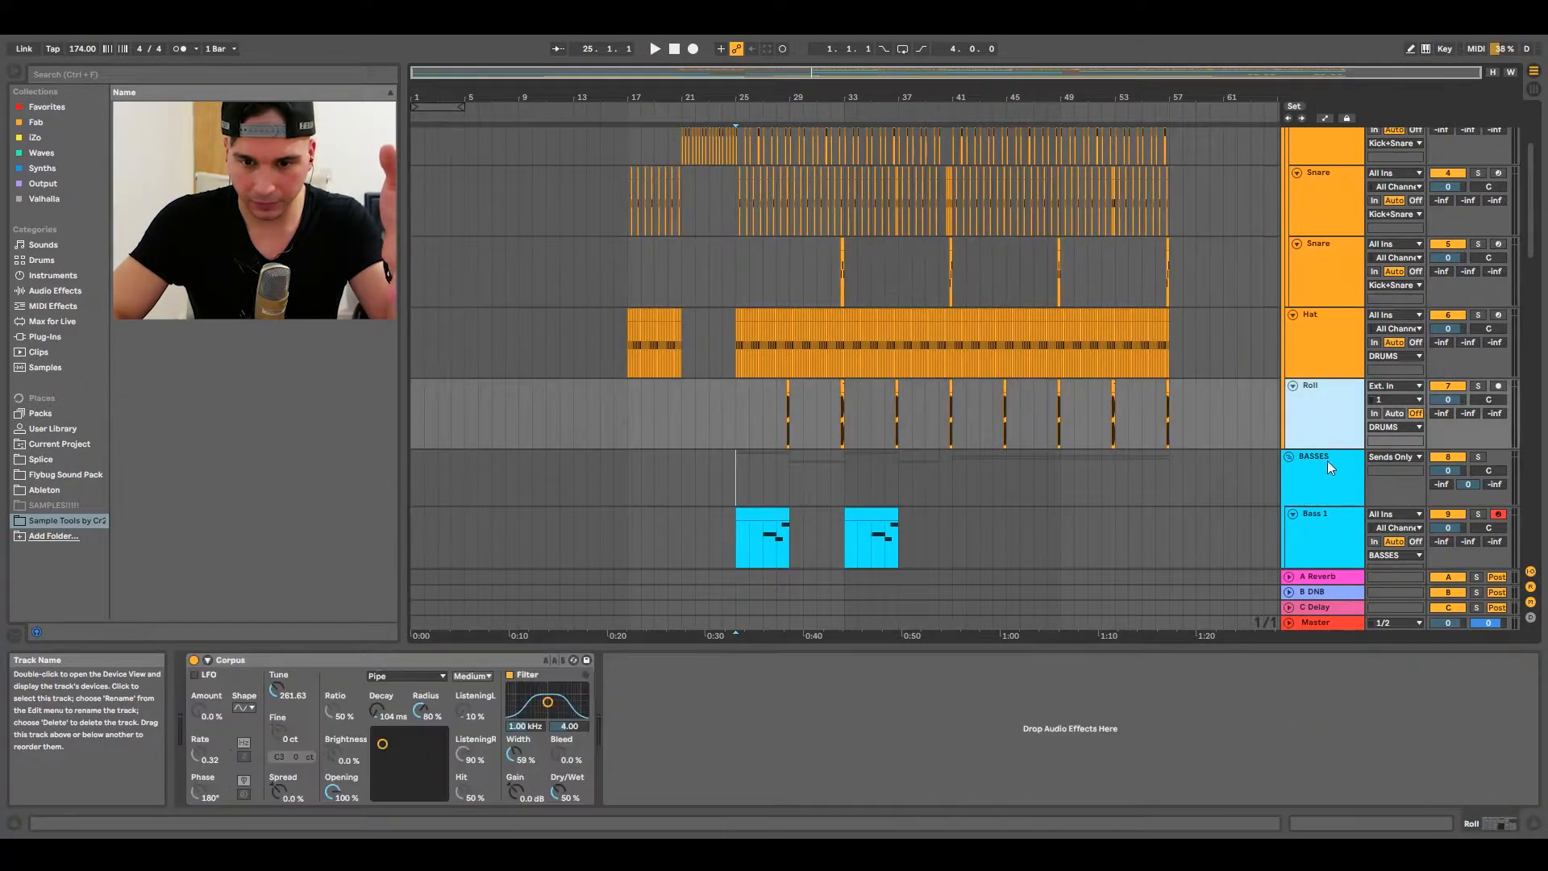
click(1327, 461)
scroll(1331, 485, down, 3)
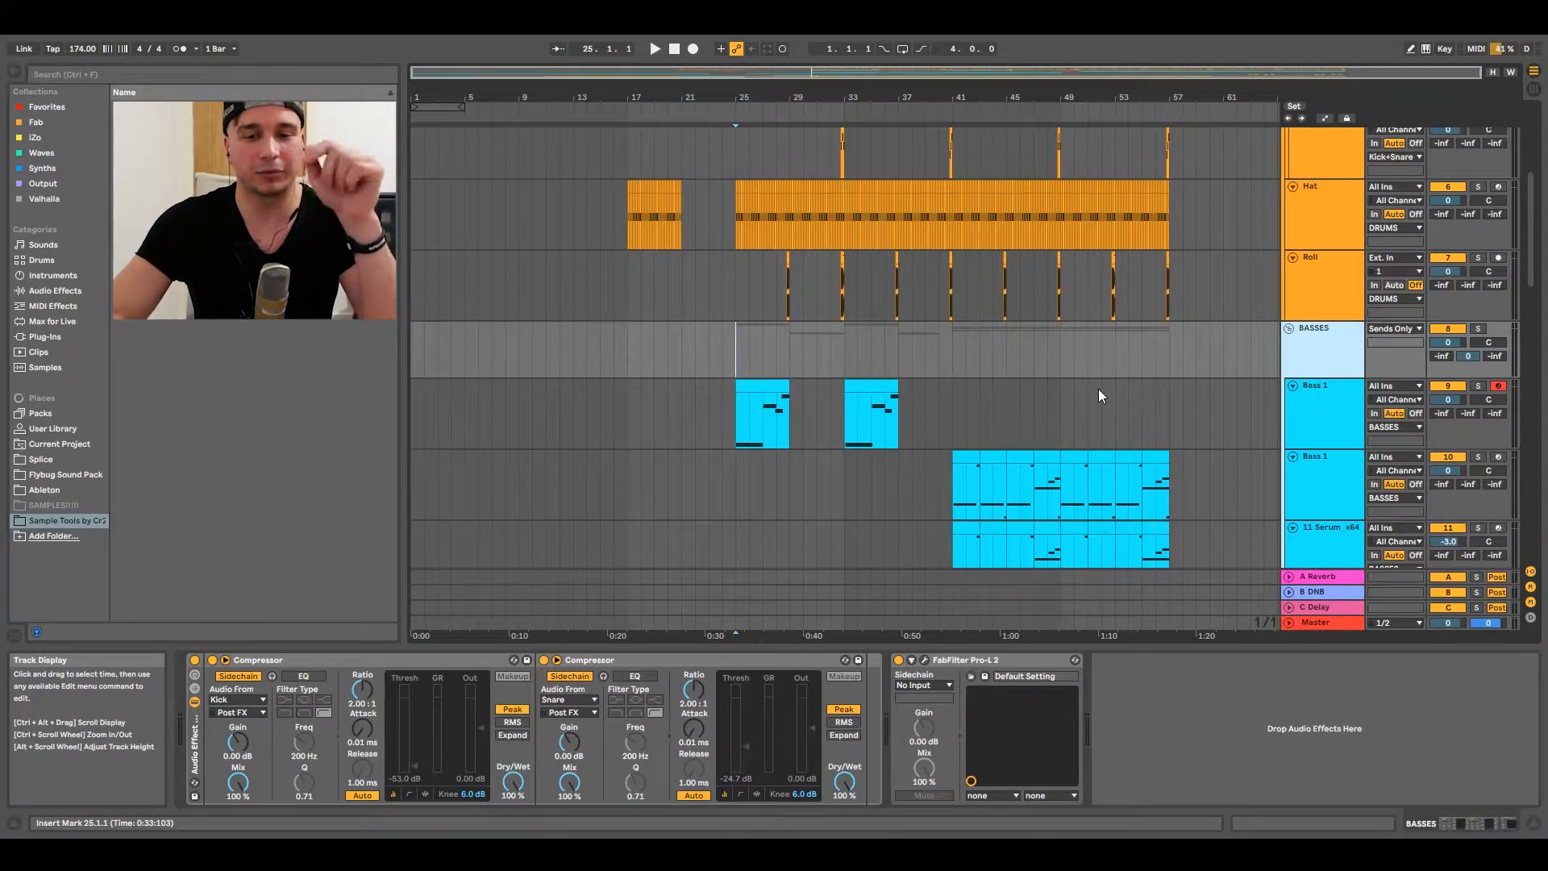
Examine the device chains of the Bass 1 tracks 10 and 12 and look over the tracks in the SYNTHS group.
scroll(1098, 388, down, 6)
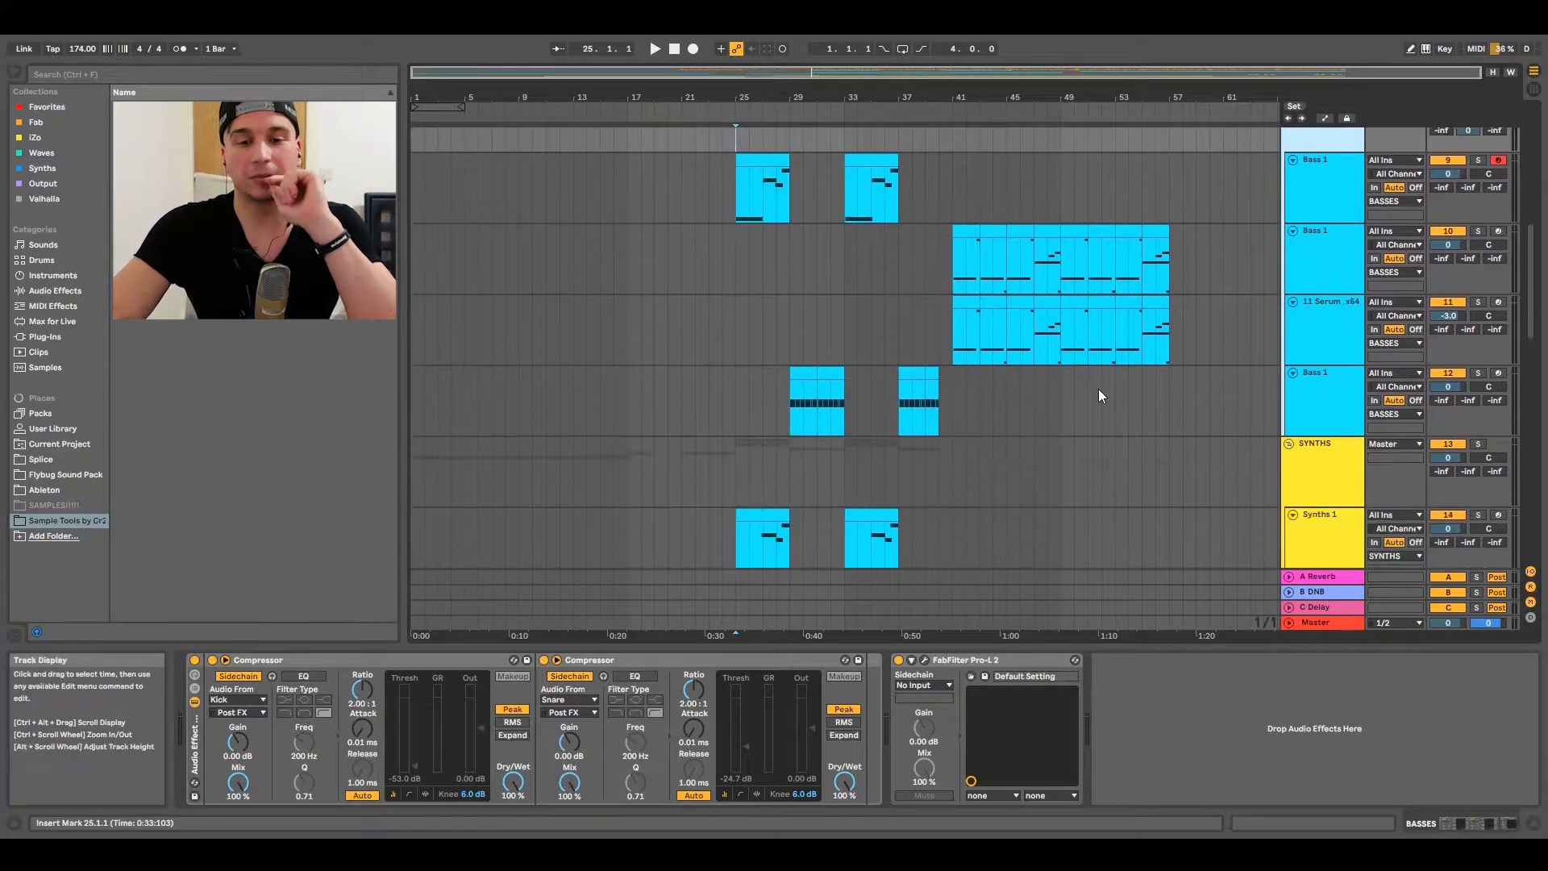
scroll(1098, 389, up, 3)
scroll(1098, 391, down, 3)
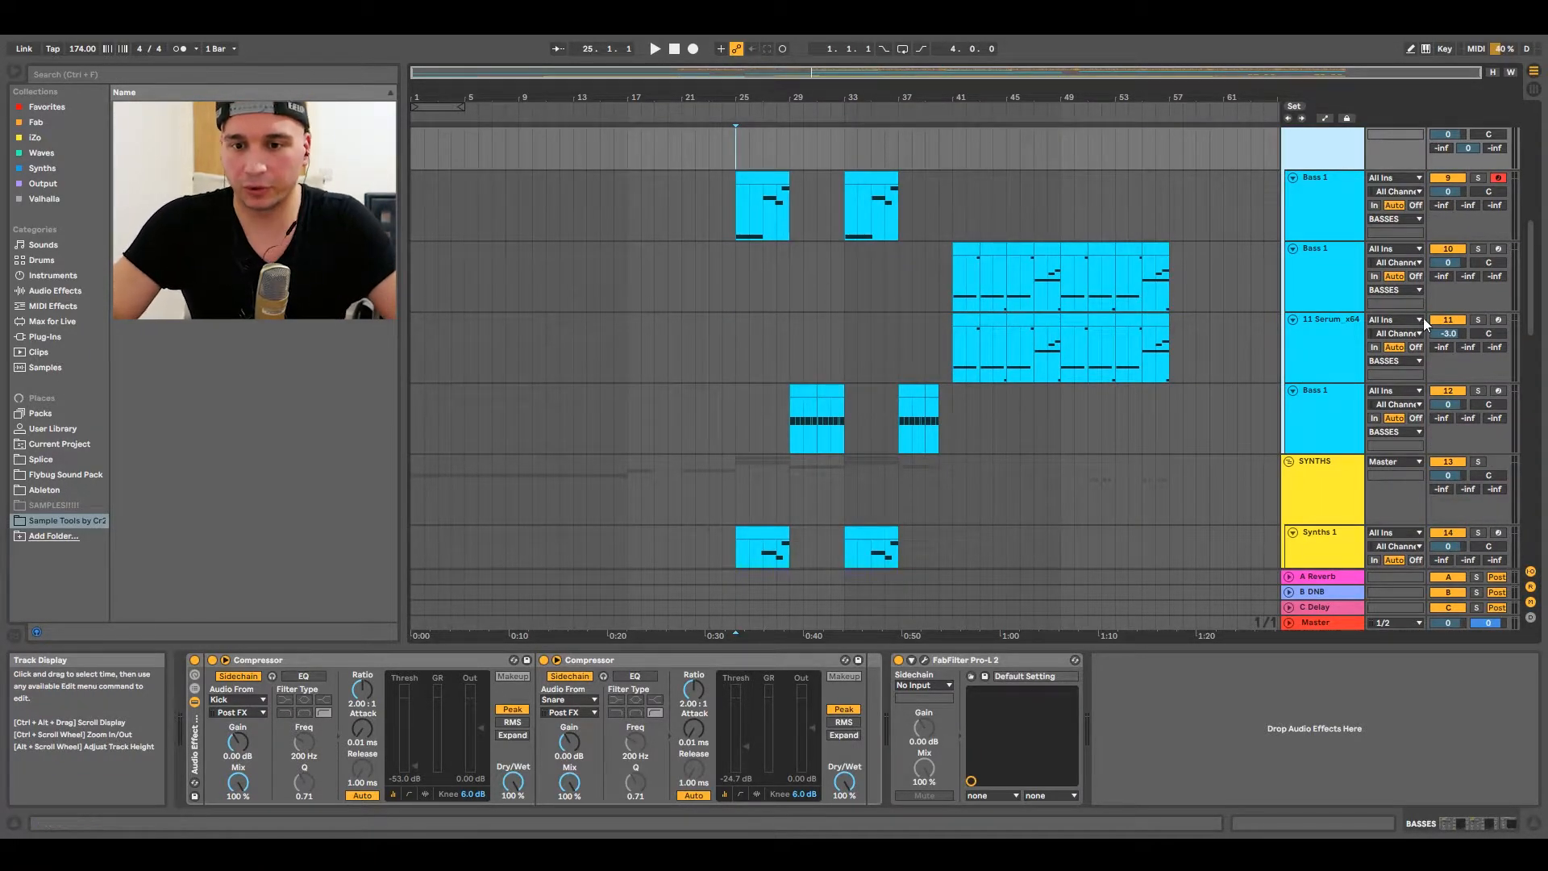
click(1317, 290)
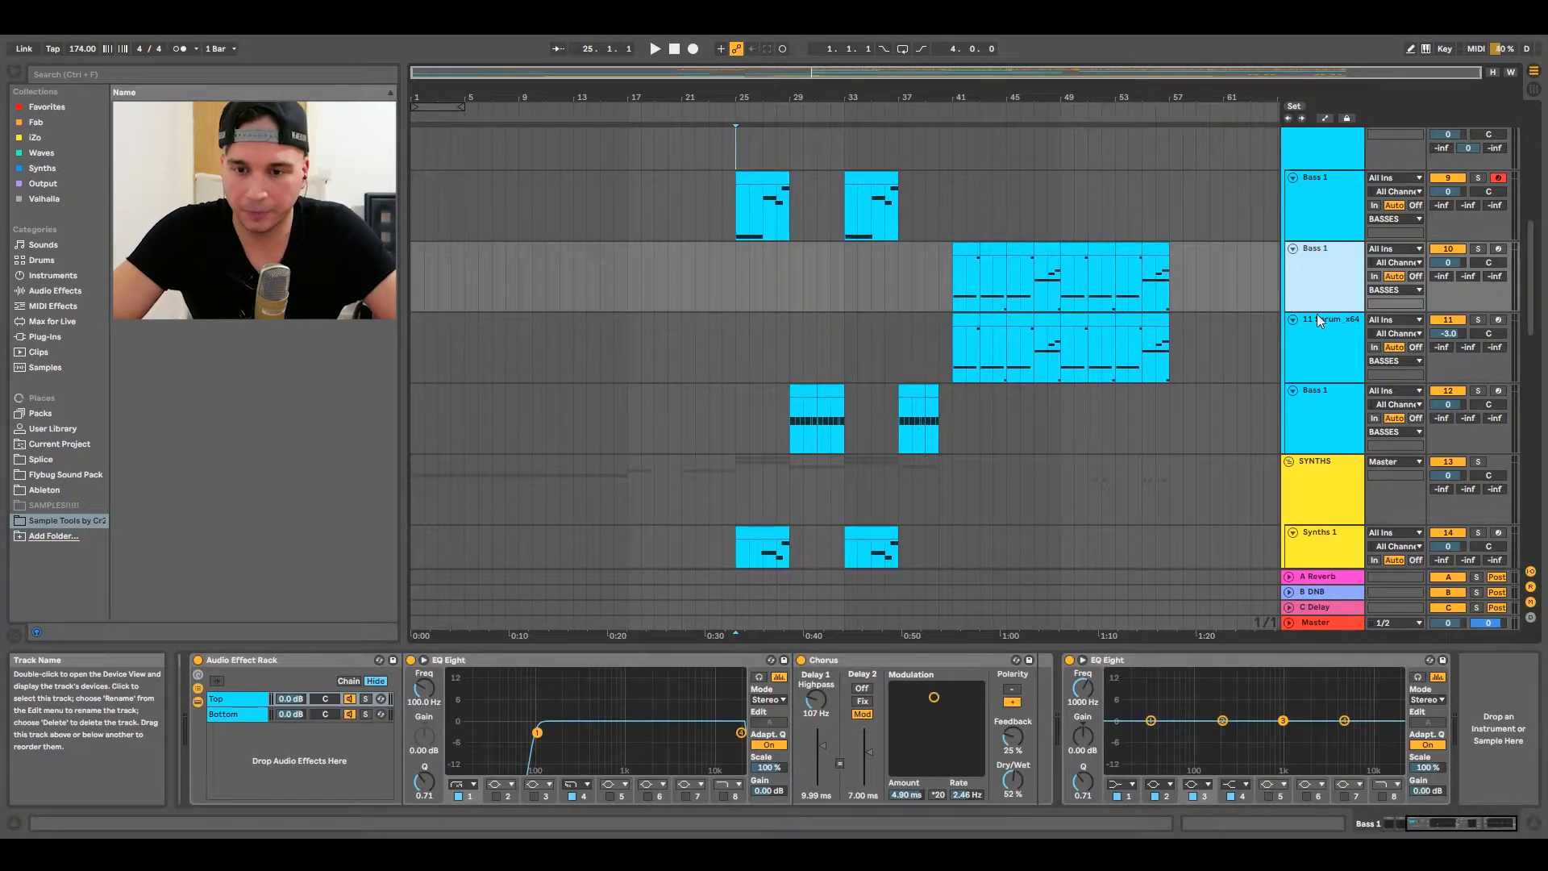
click(1314, 372)
click(1317, 398)
scroll(1317, 400, down, 5)
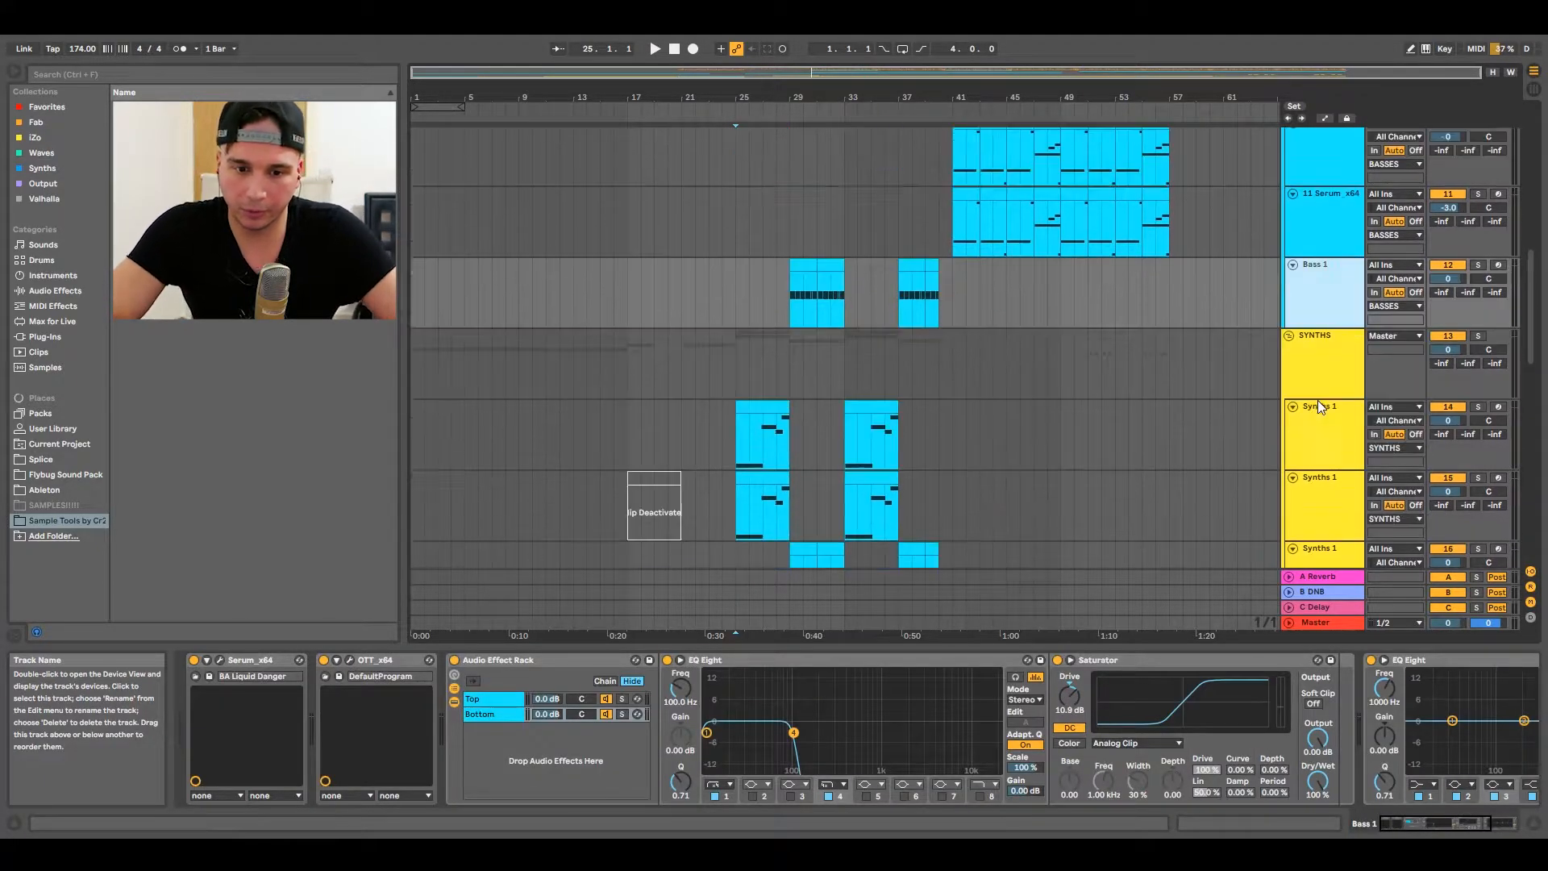
scroll(1318, 399, down, 2)
scroll(1318, 400, up, 8)
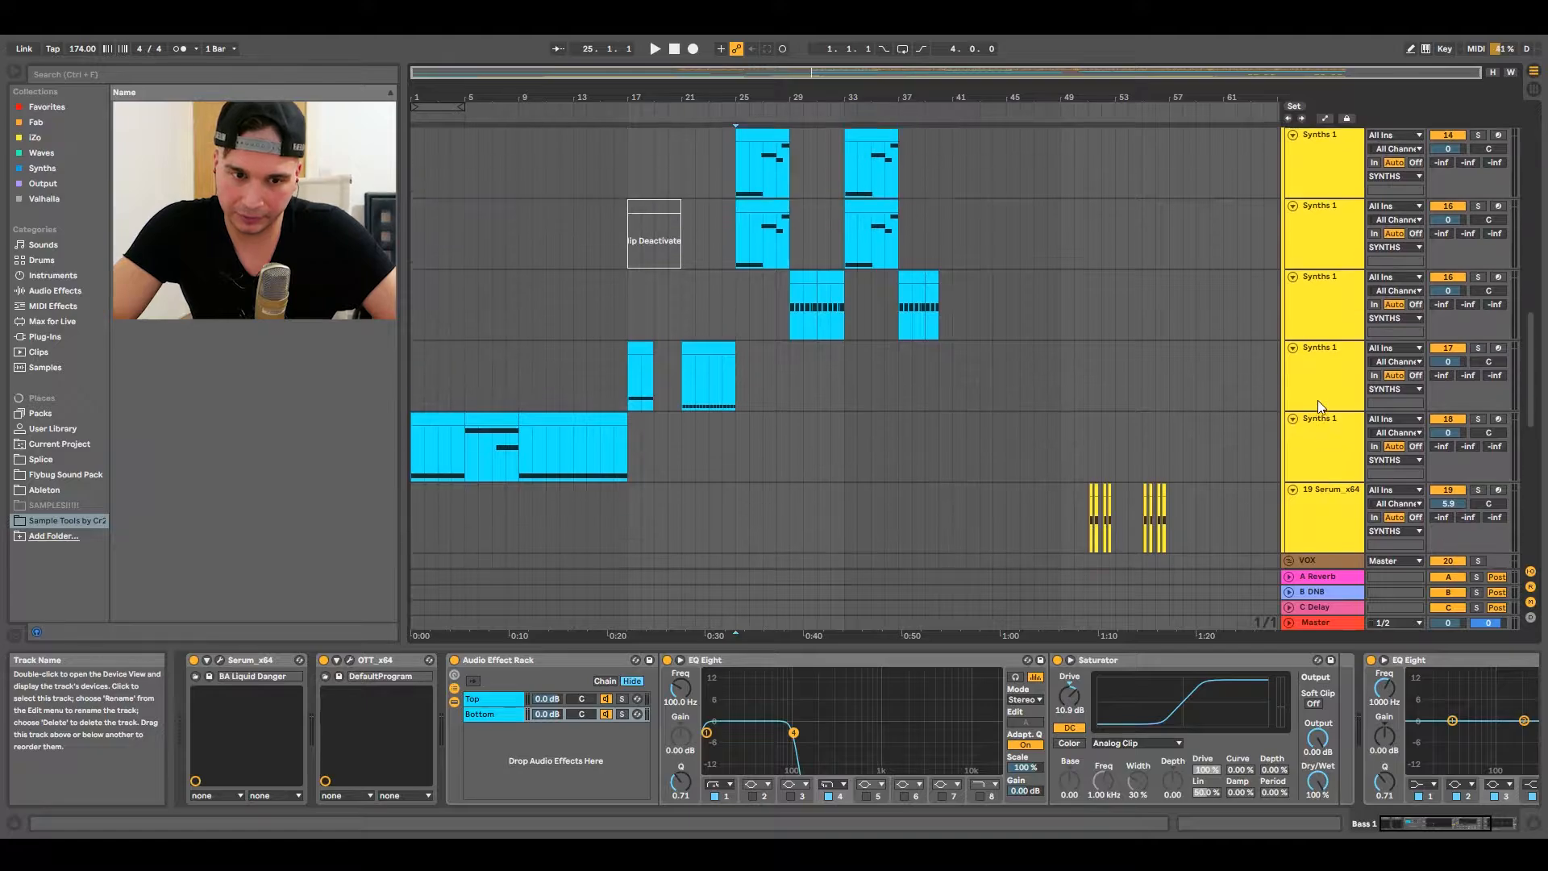
Inspect the rack, EQ Eight and Saturator in the device chain of Bass 1 track 9.
click(1316, 405)
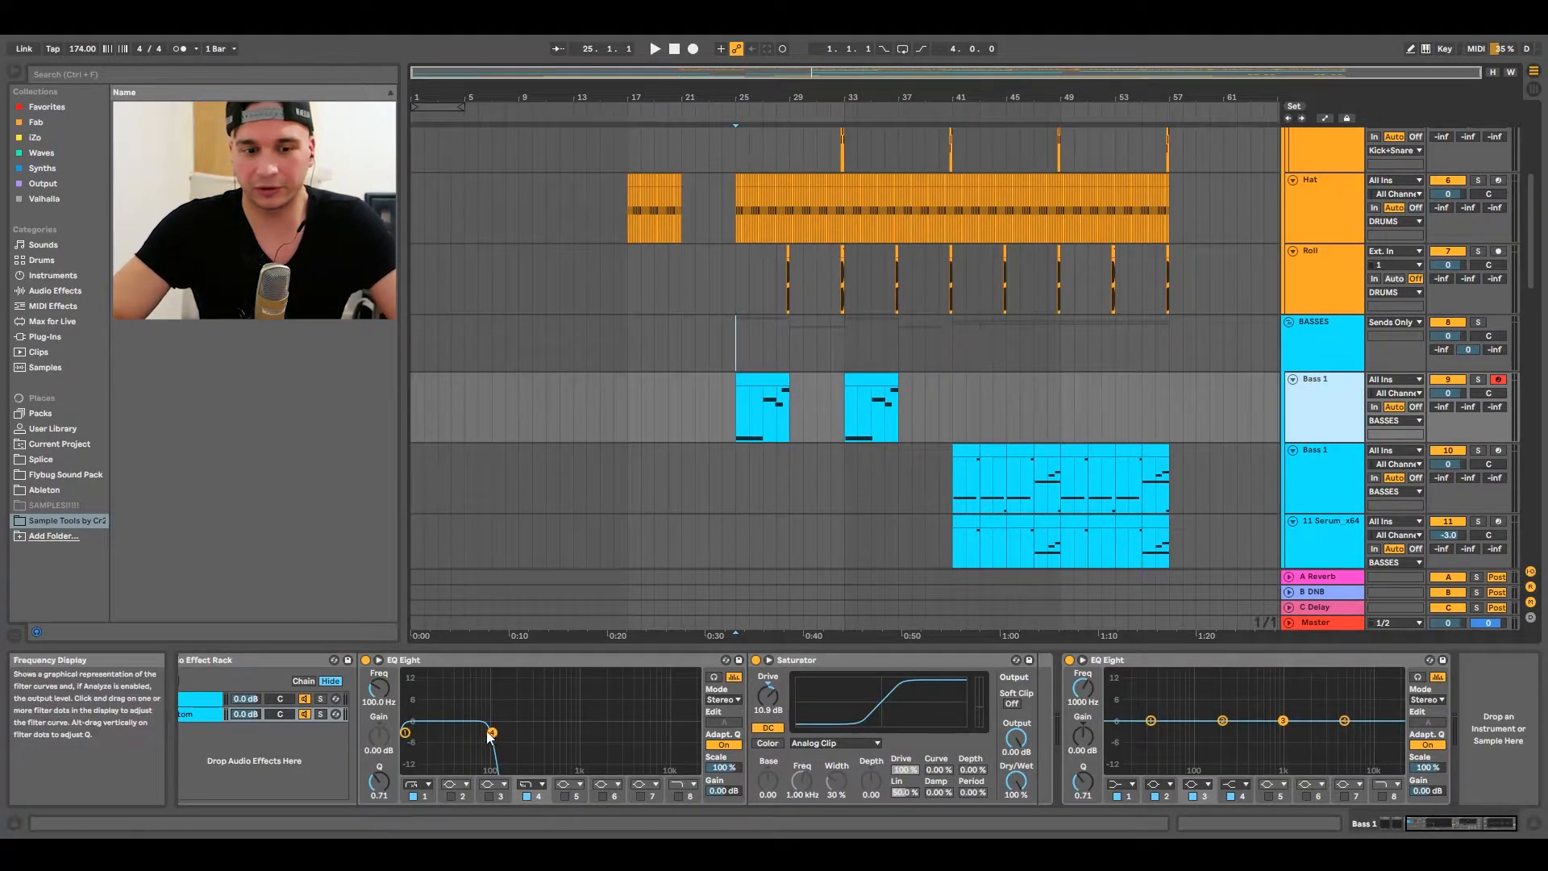
click(546, 714)
scroll(546, 715, left, 4)
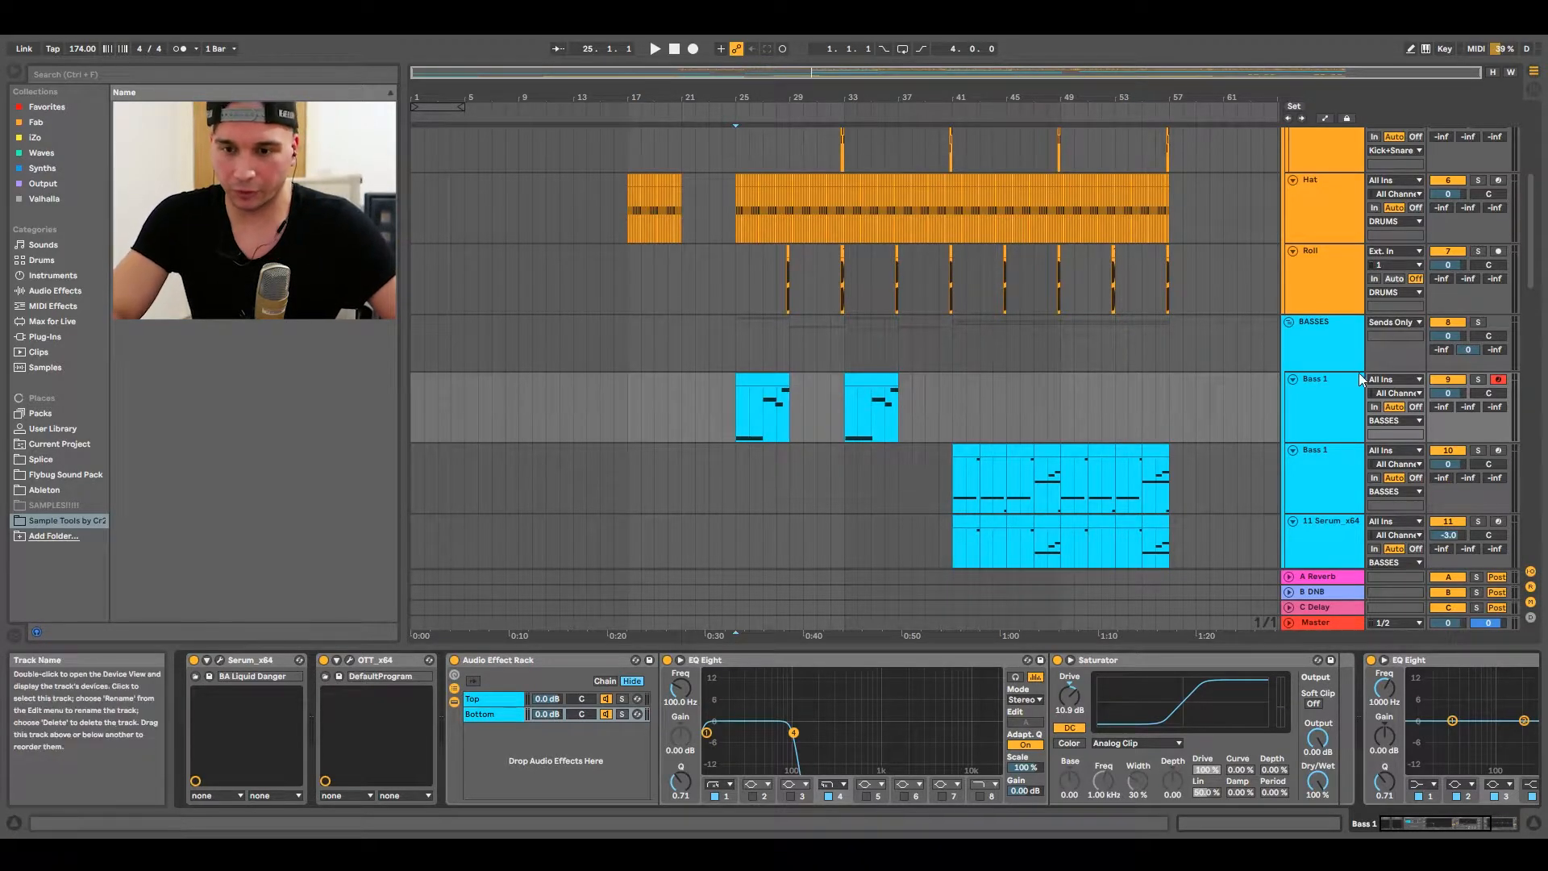
click(1342, 395)
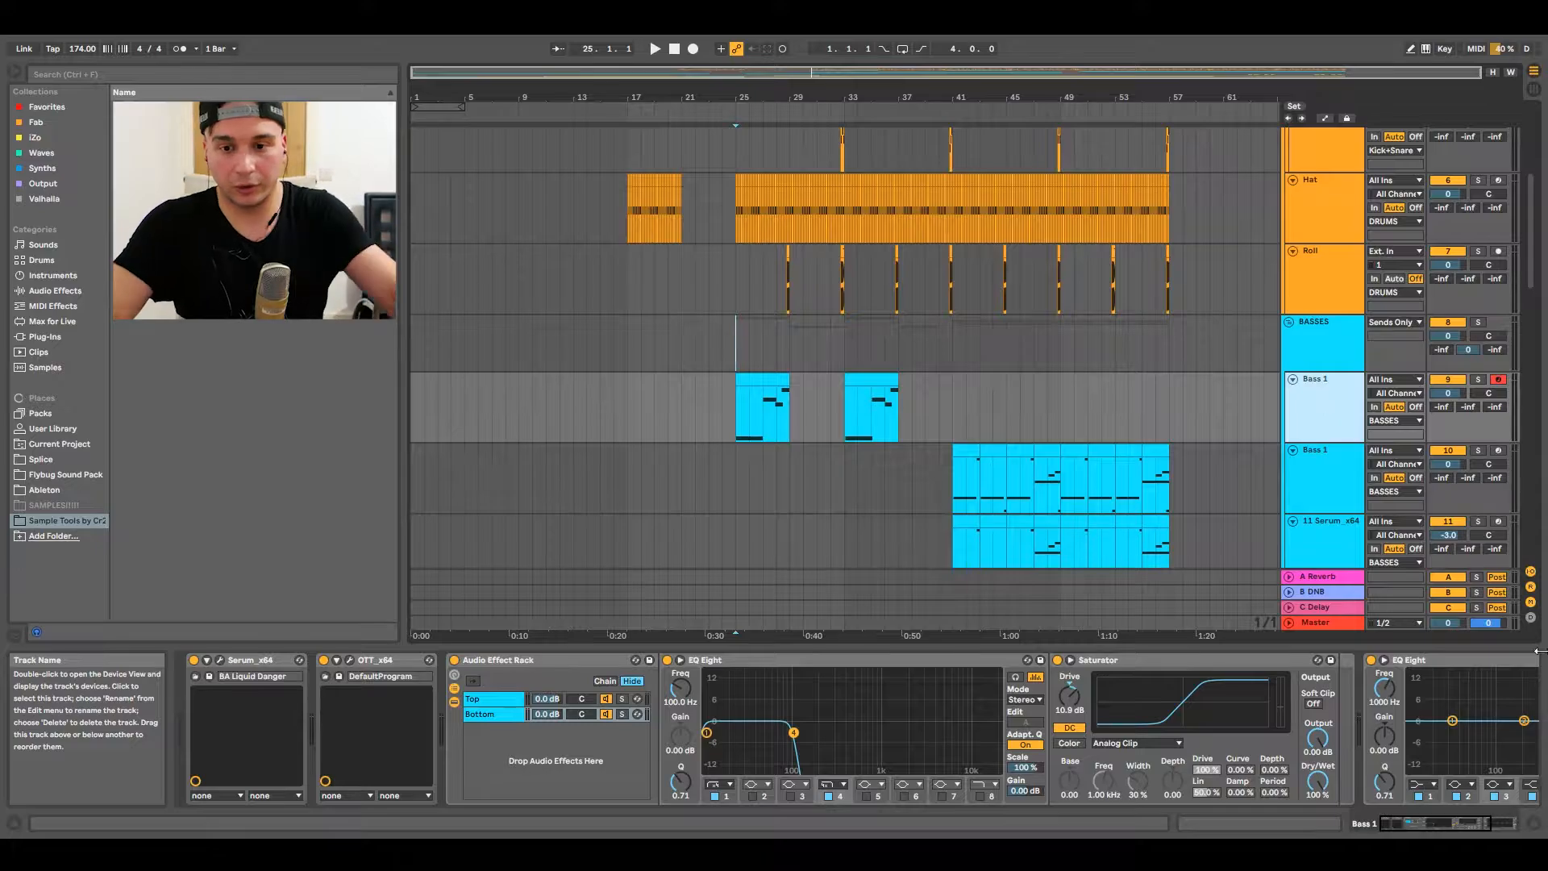
Insert a new MIDI track below 27 Serum_x64 and load Serum_x64 from the favorites onto it.
scroll(1334, 467, down, 5)
scroll(1333, 472, down, 8)
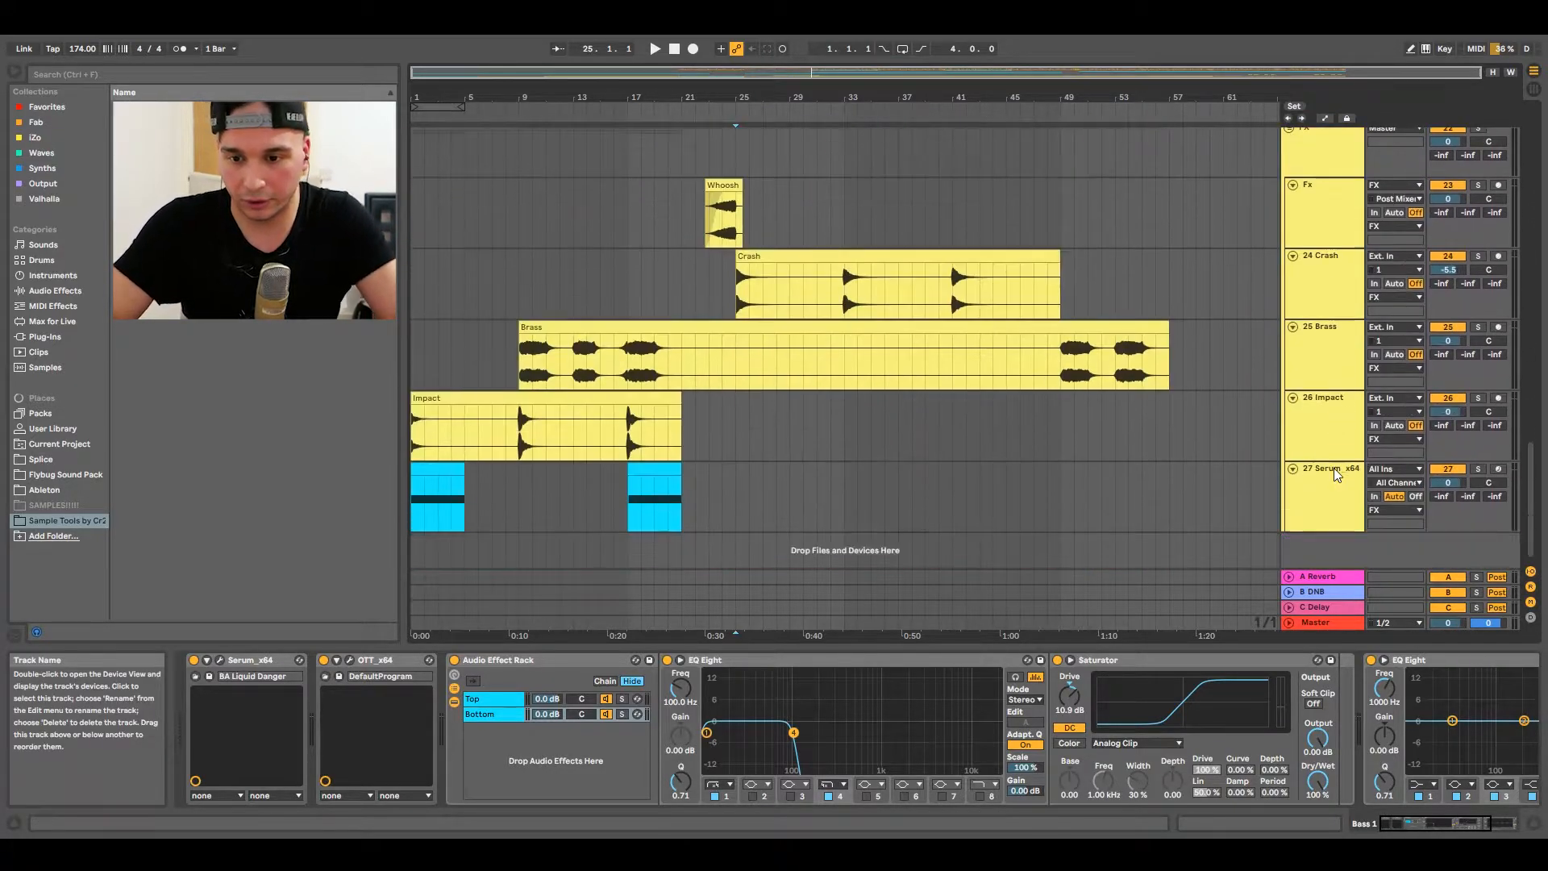
click(1334, 472)
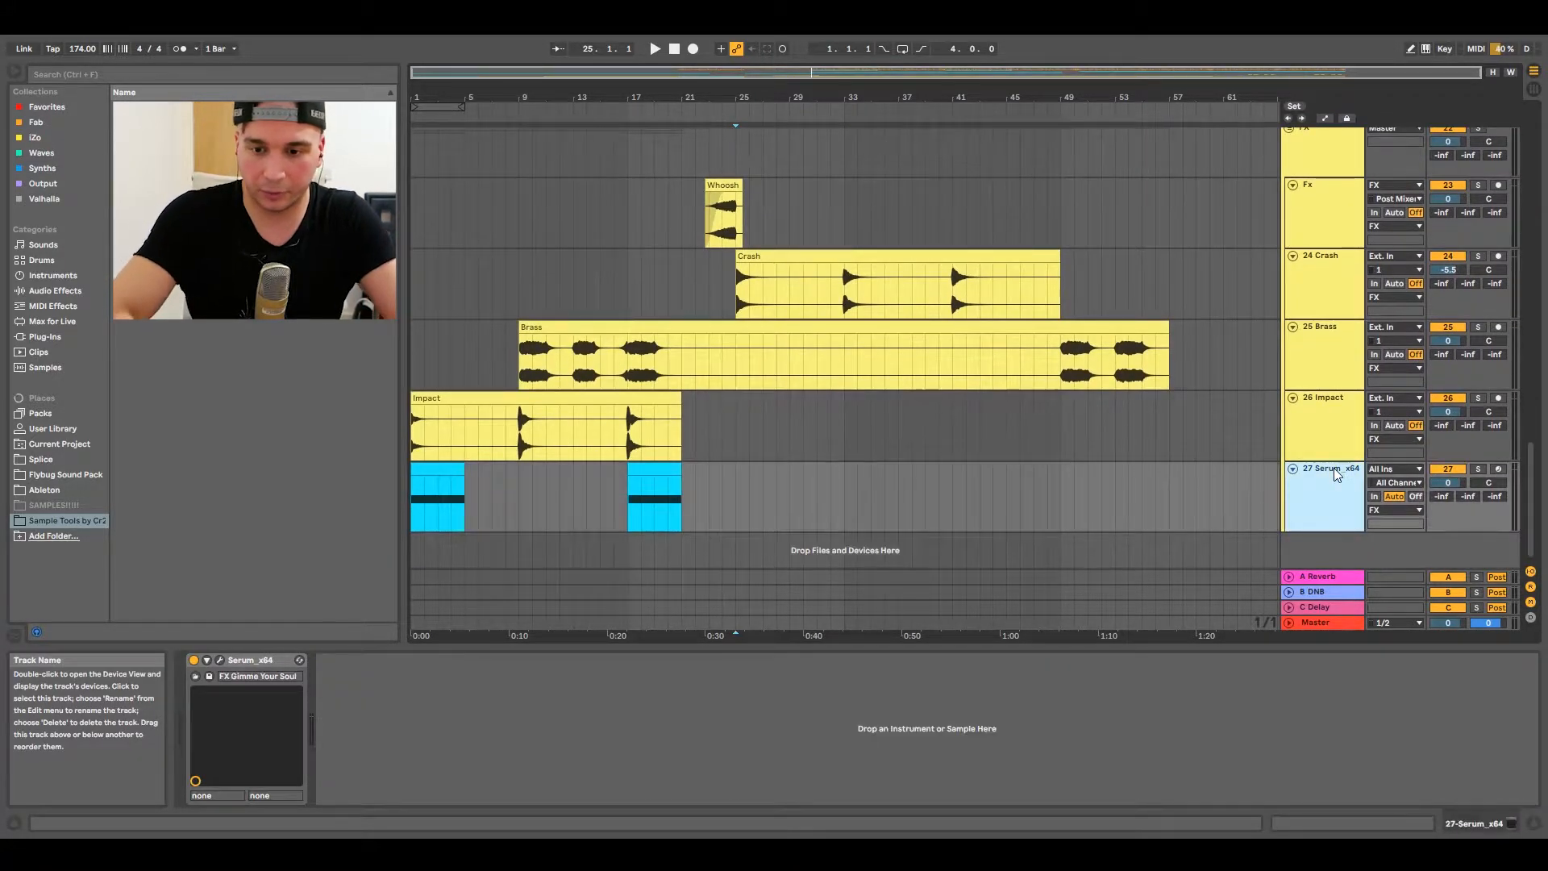
key(ctrl+shift+t)
click(49, 106)
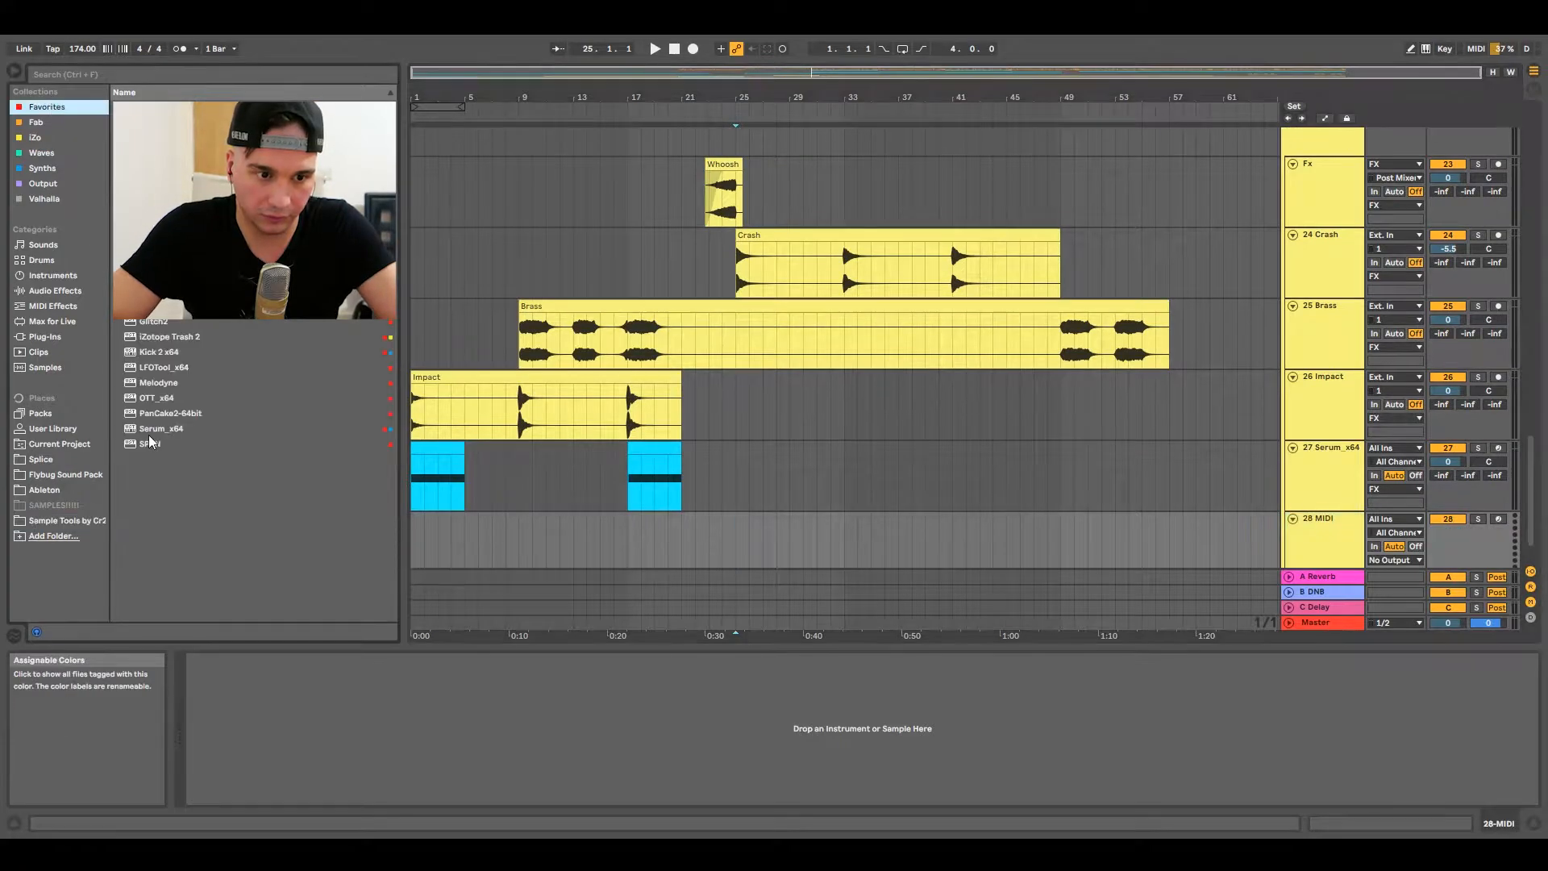
double_click(149, 441)
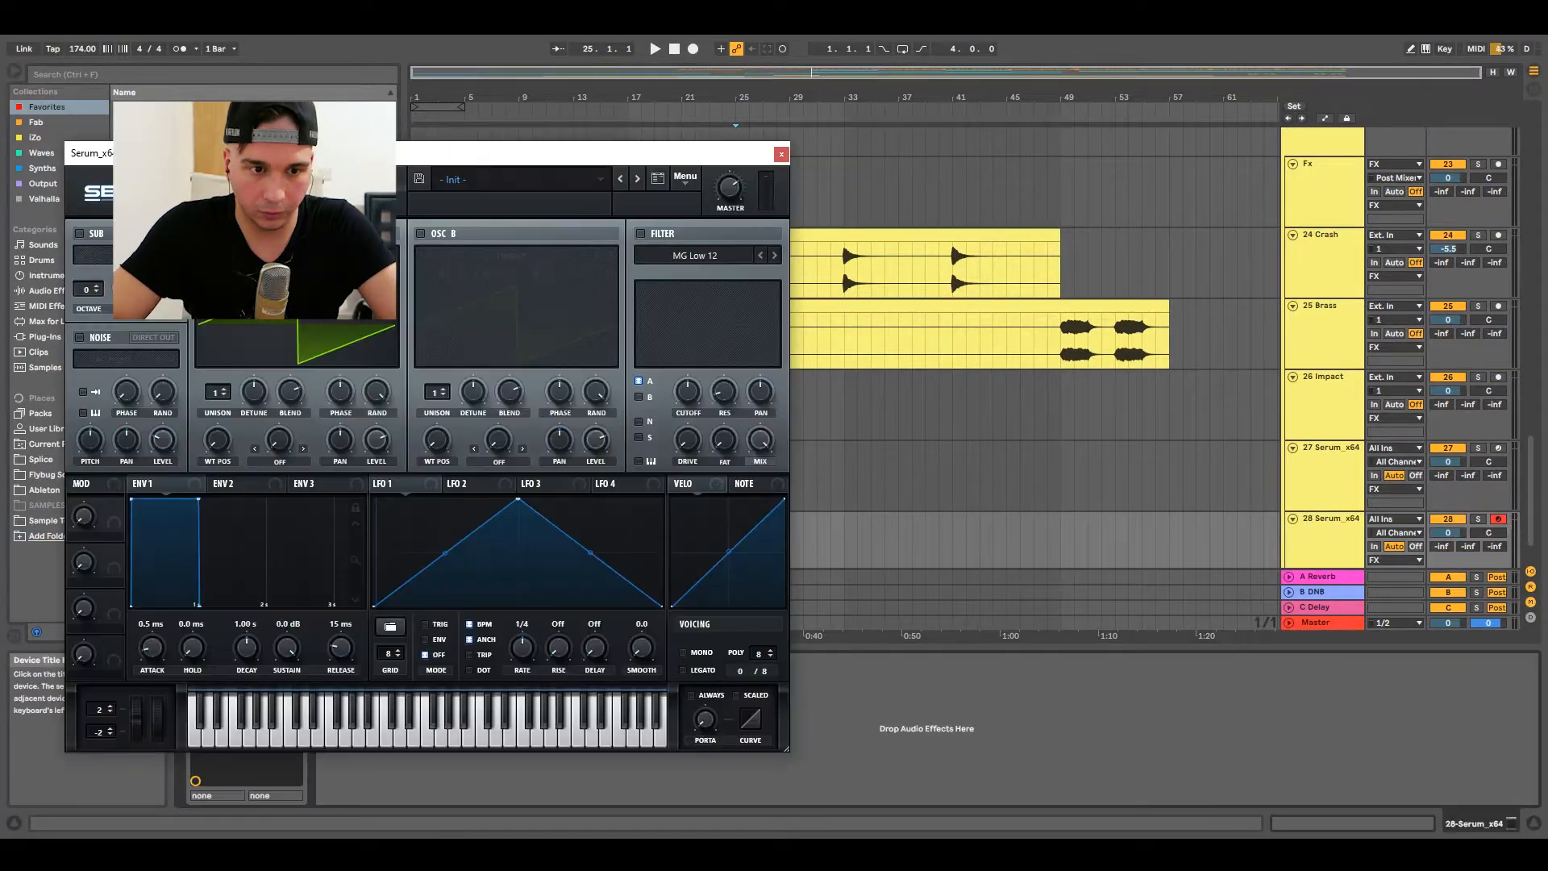
Load the Analog_BD_Sin wavetable into Serum's oscillator A and close the plug-in window.
click(282, 256)
mouse_move(425, 113)
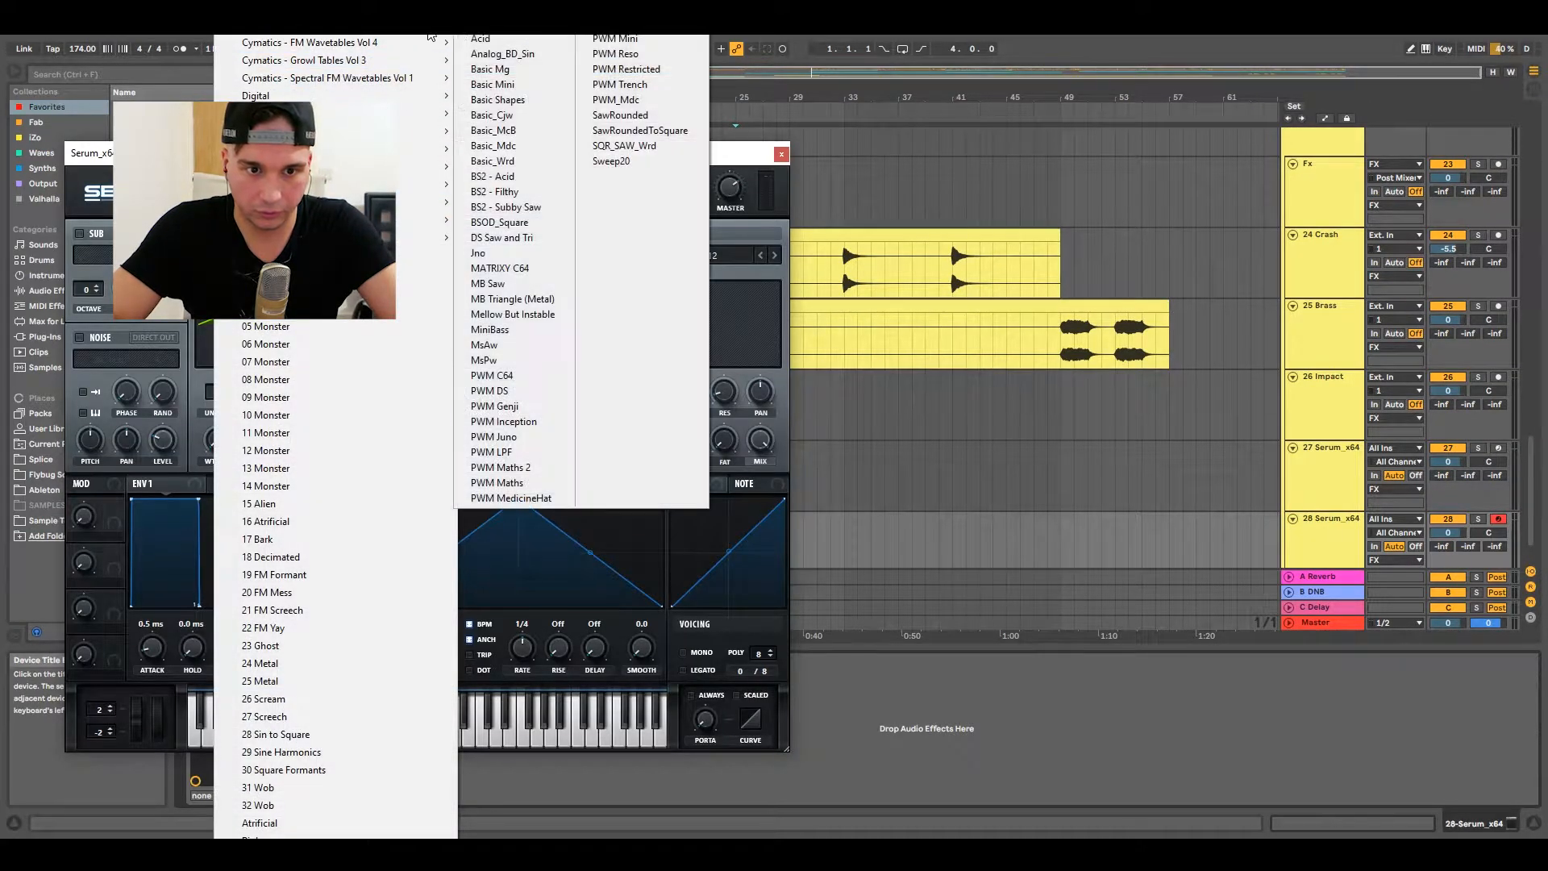
click(483, 55)
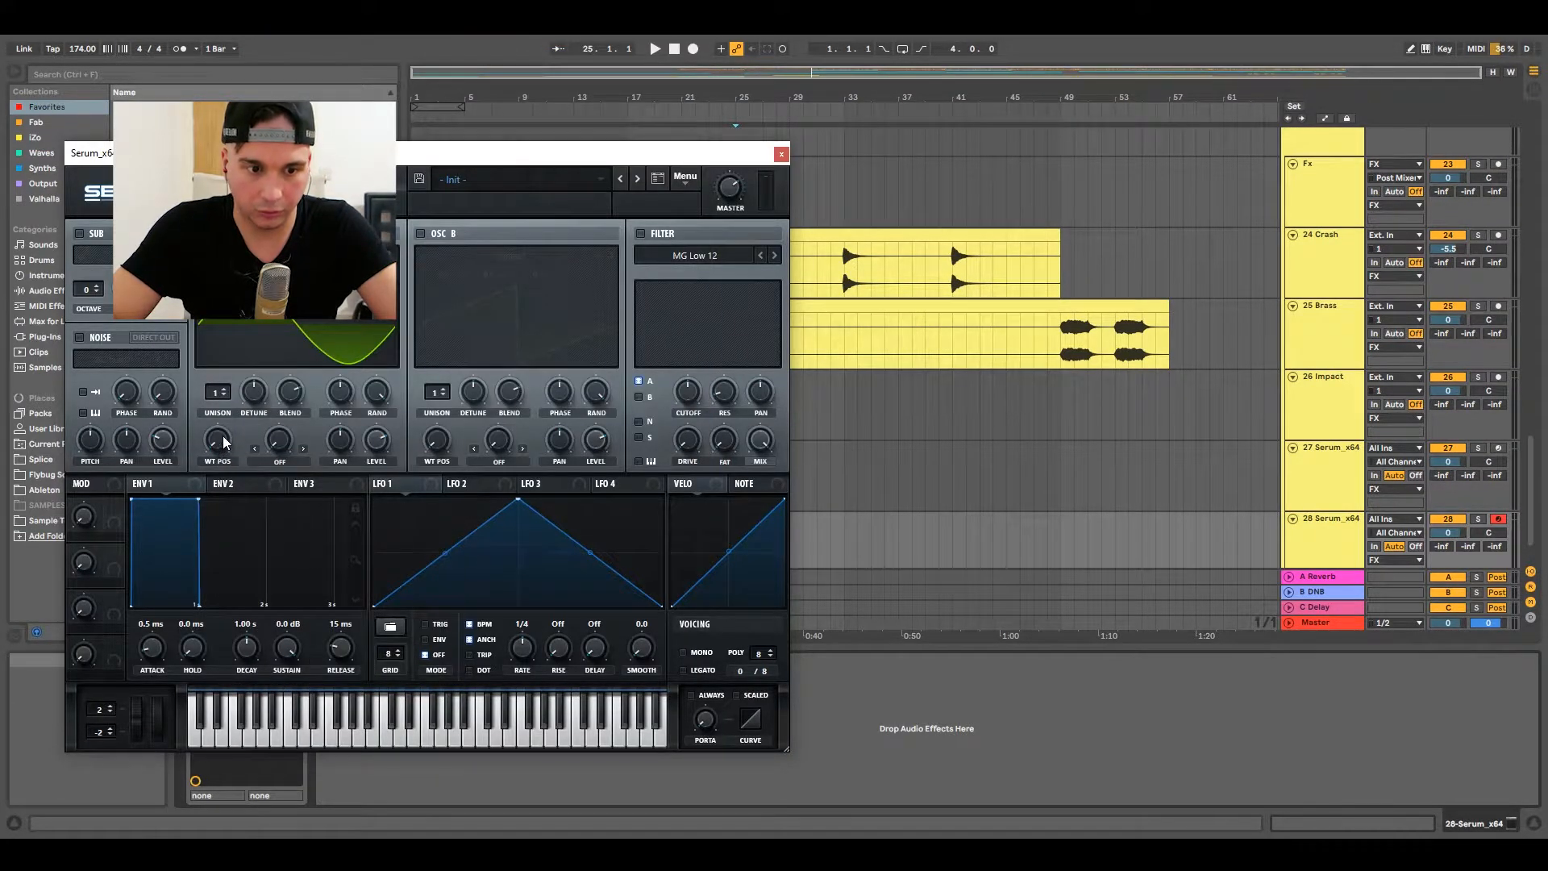
click(781, 154)
Solo the 28 Serum_x64 track and audition it with the computer MIDI keyboard lowered to octave C1 to D2.
scroll(1323, 506, down, 2)
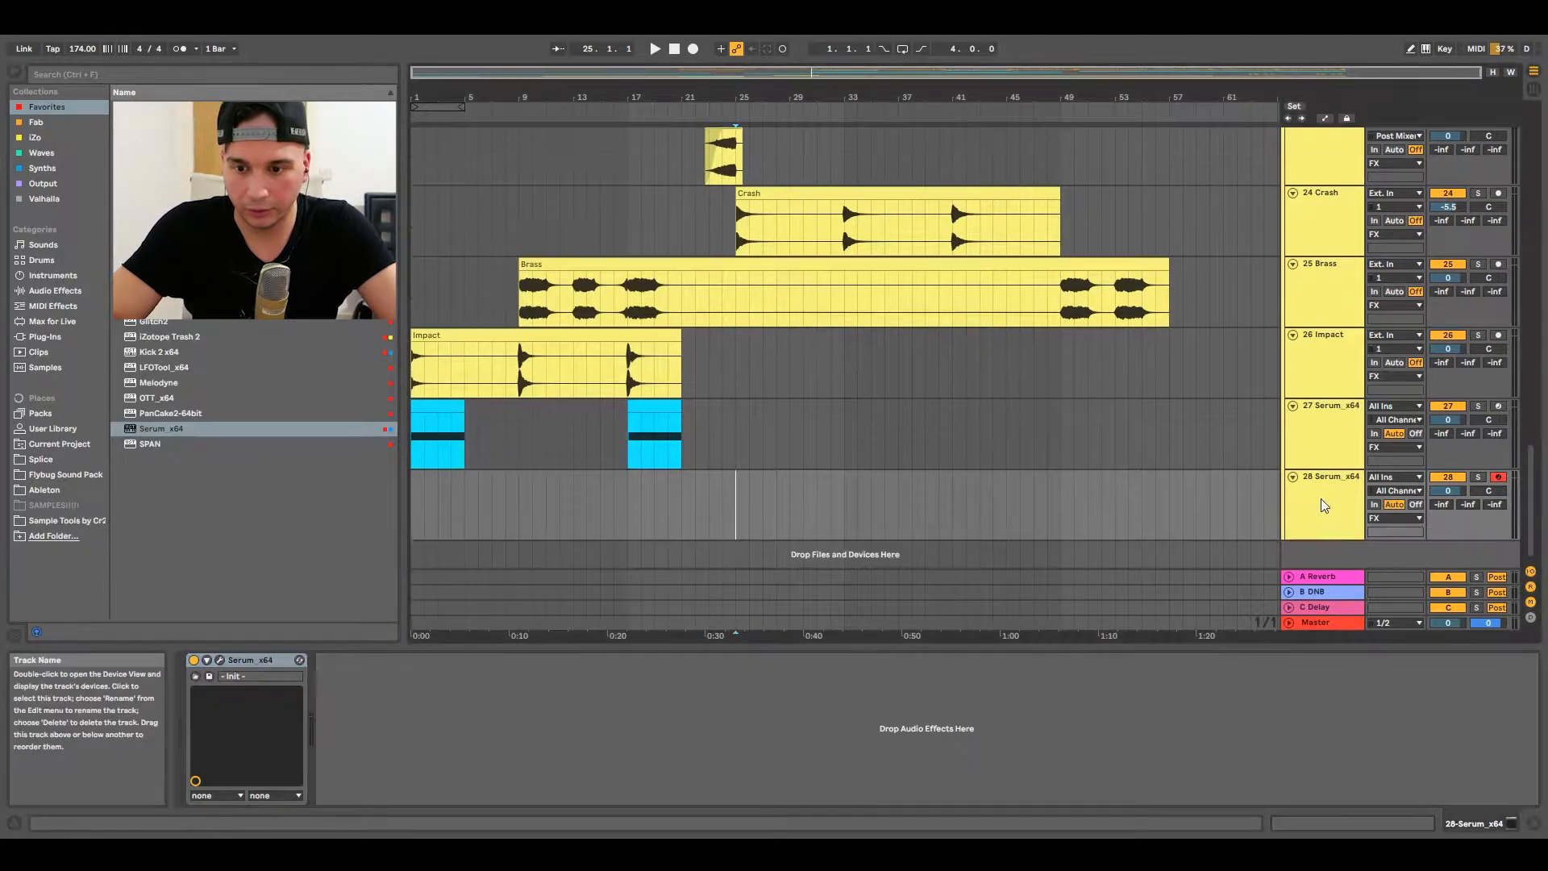
scroll(1323, 506, down, 1)
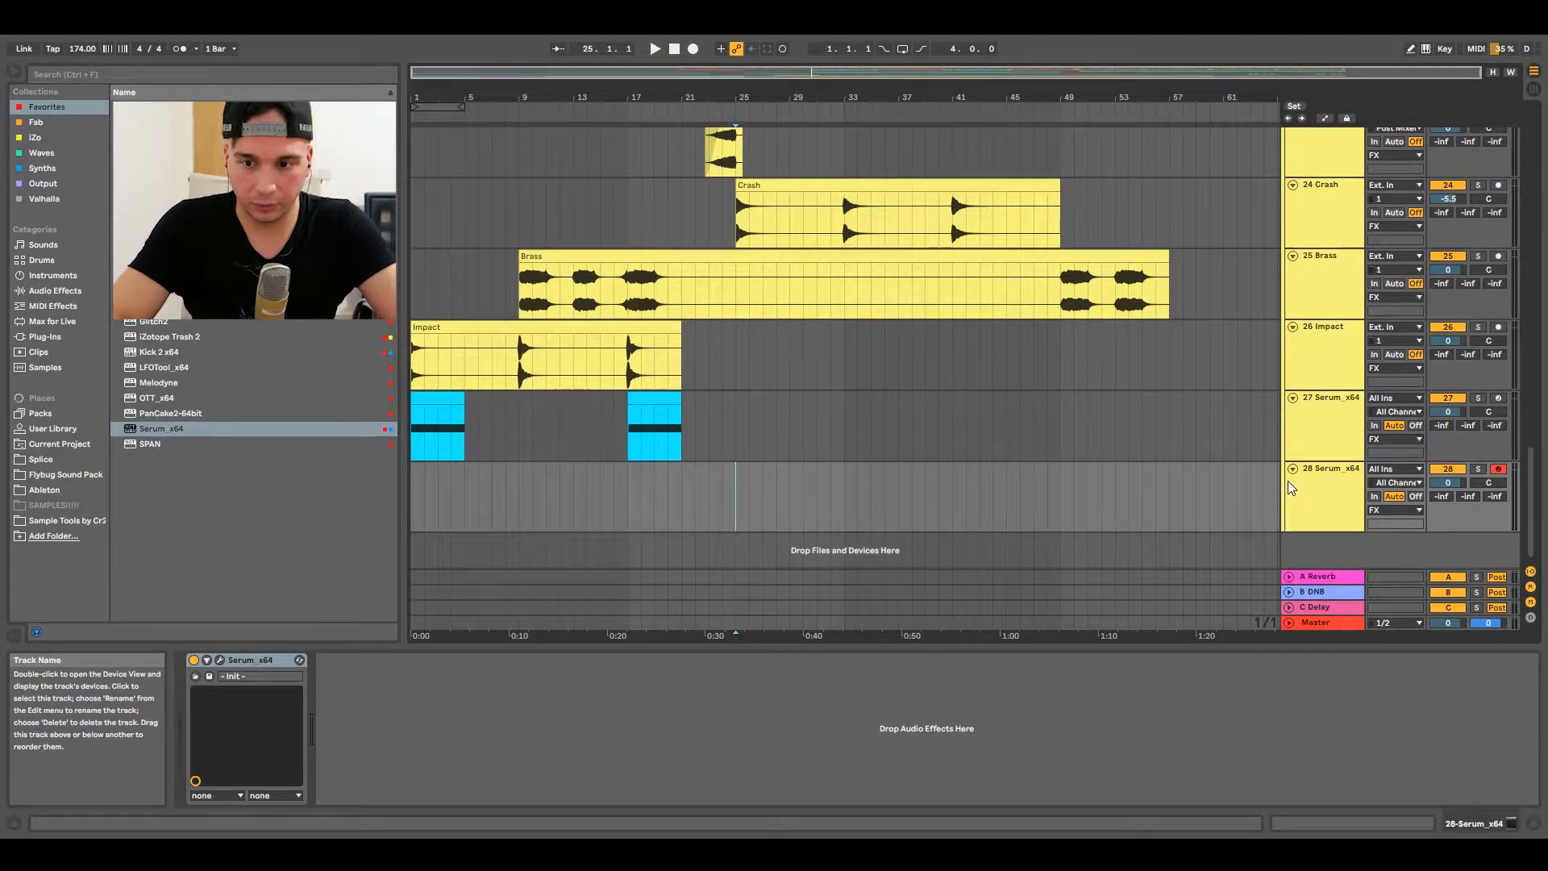
click(1342, 494)
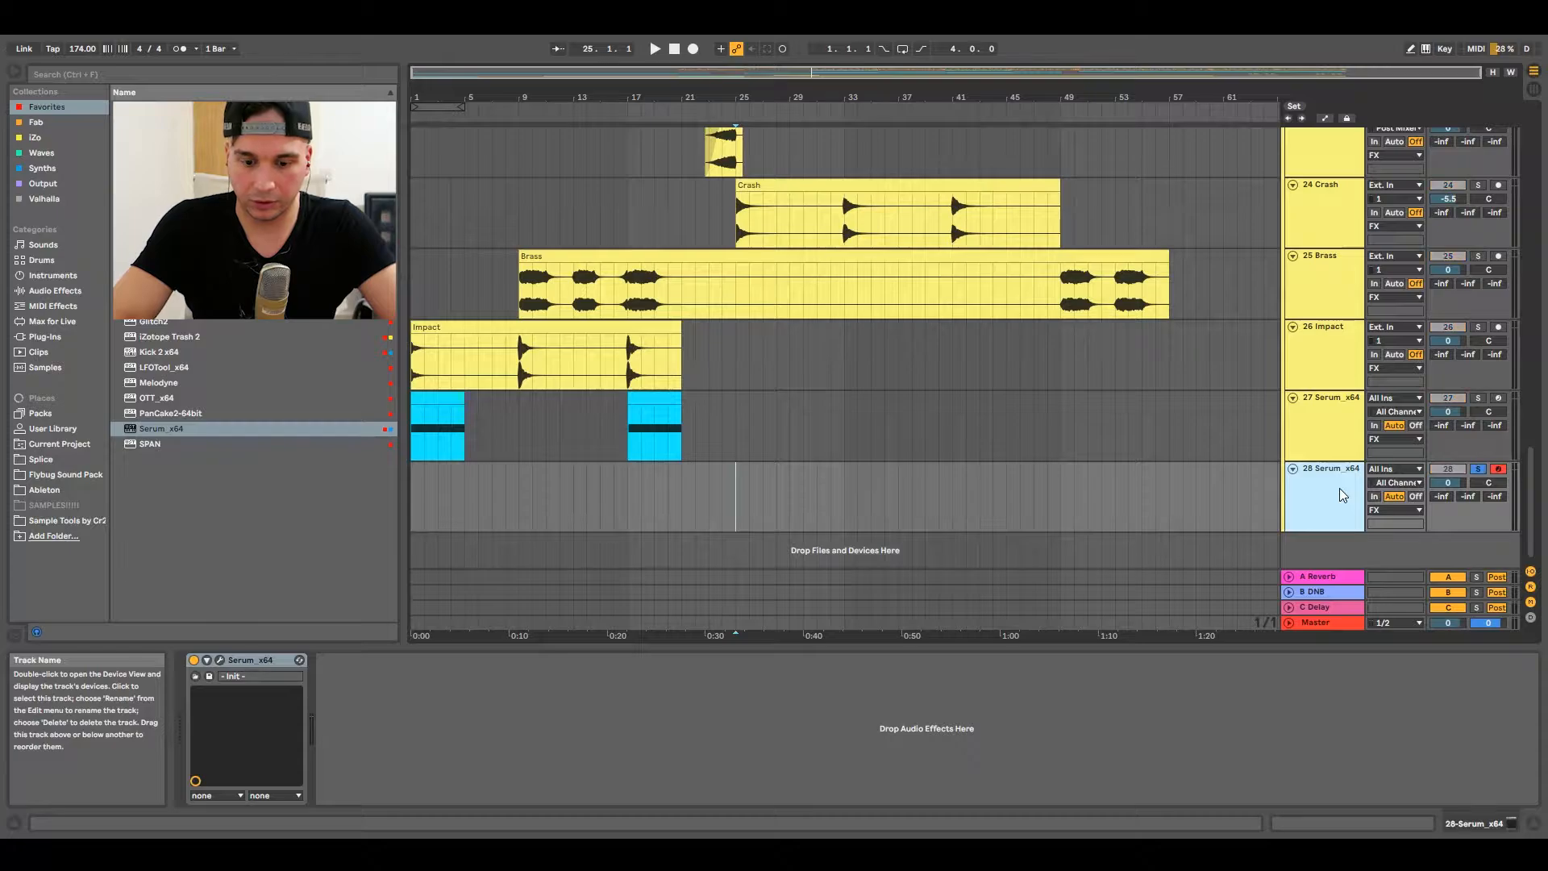
key(m)
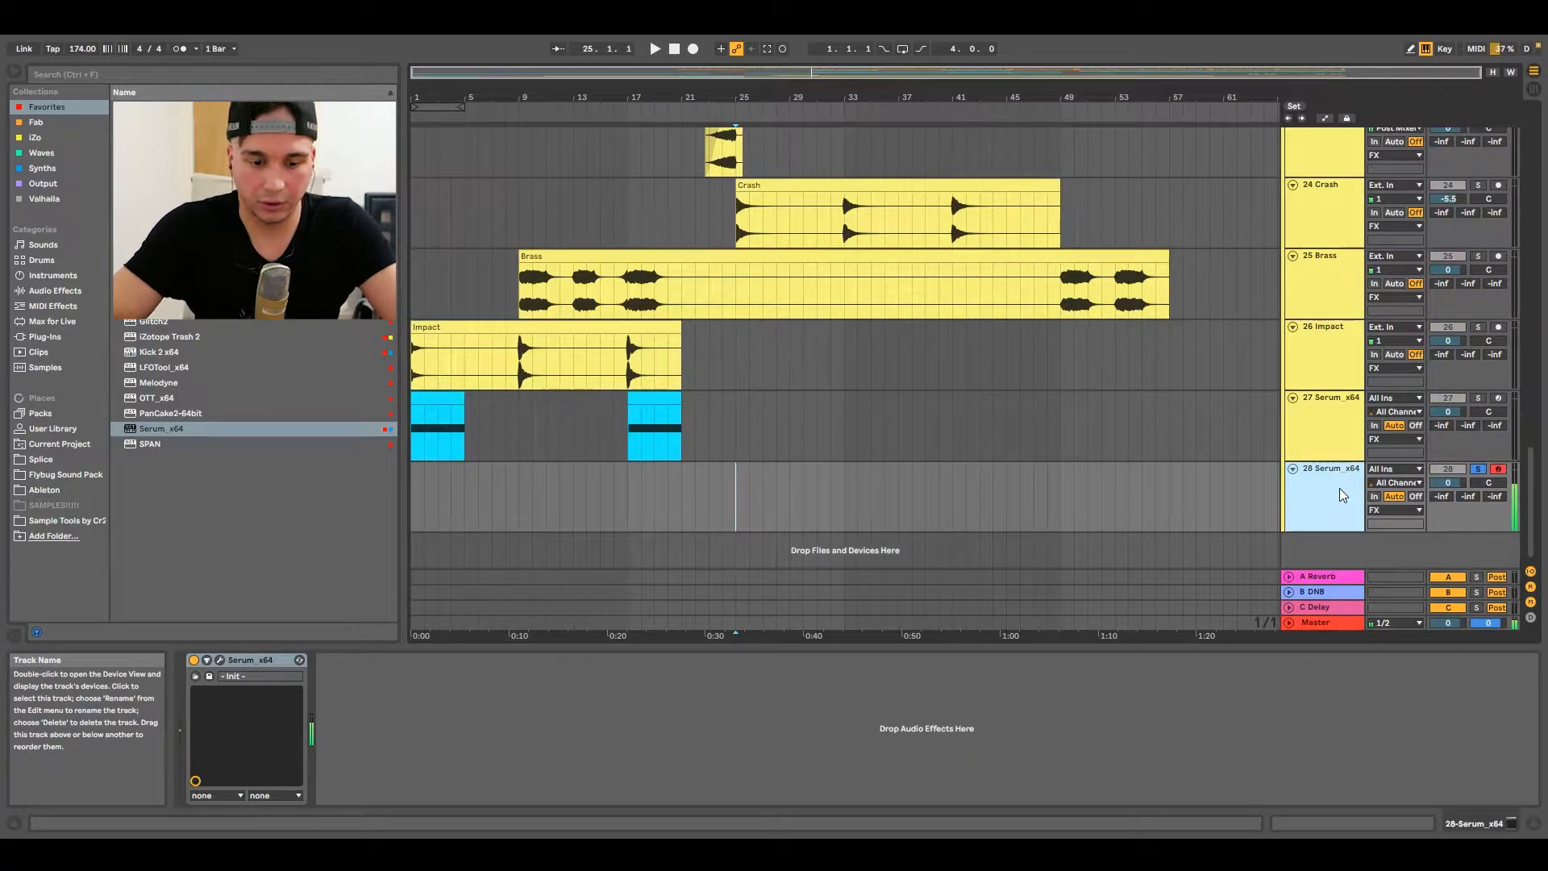
key(z)
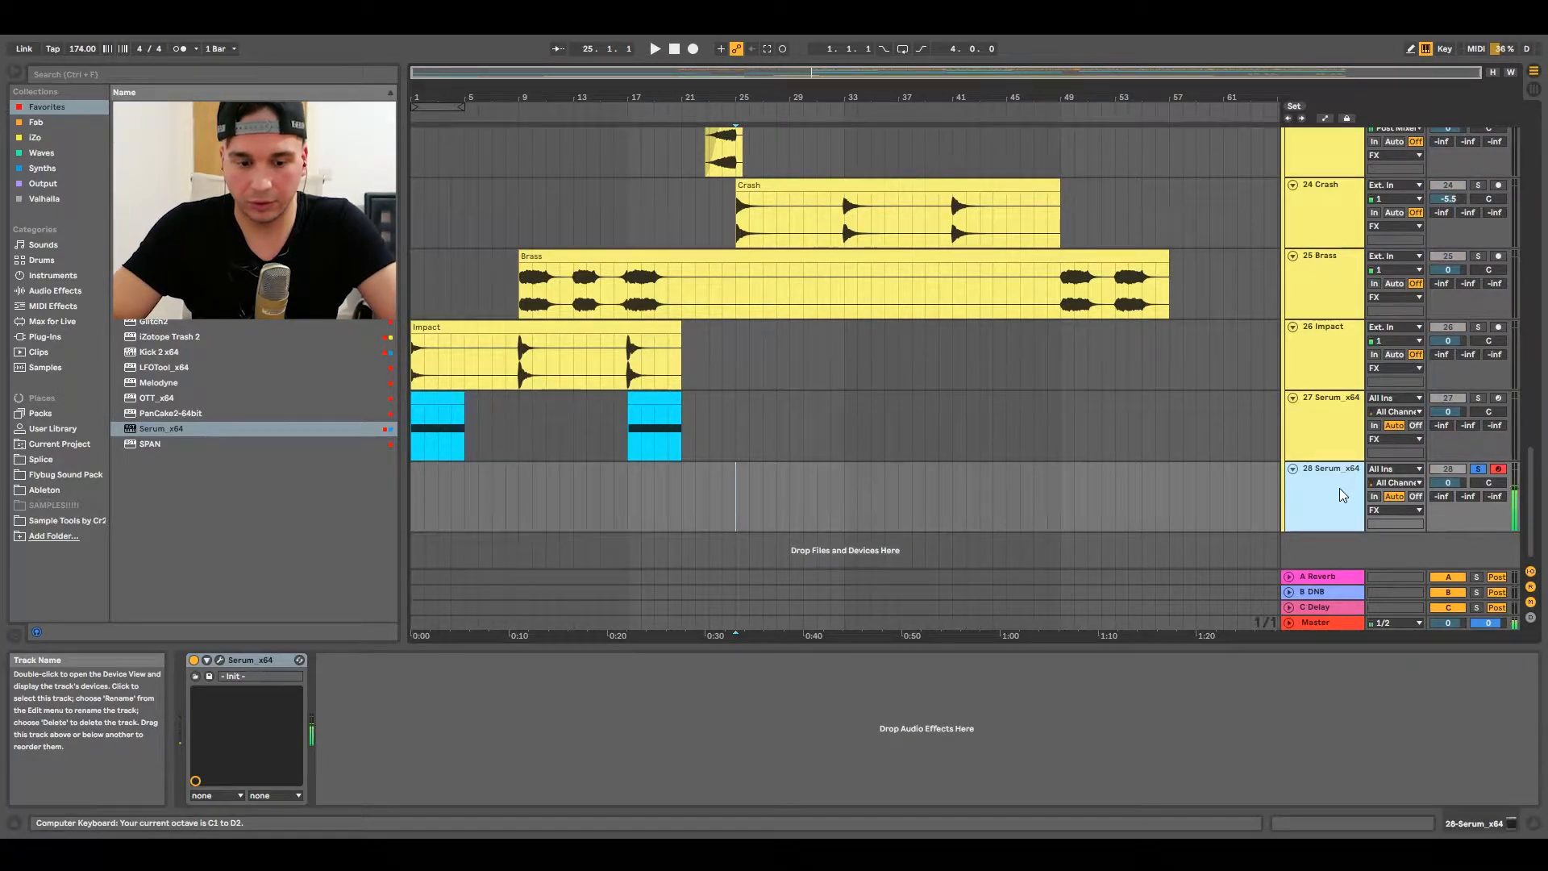
key(a)
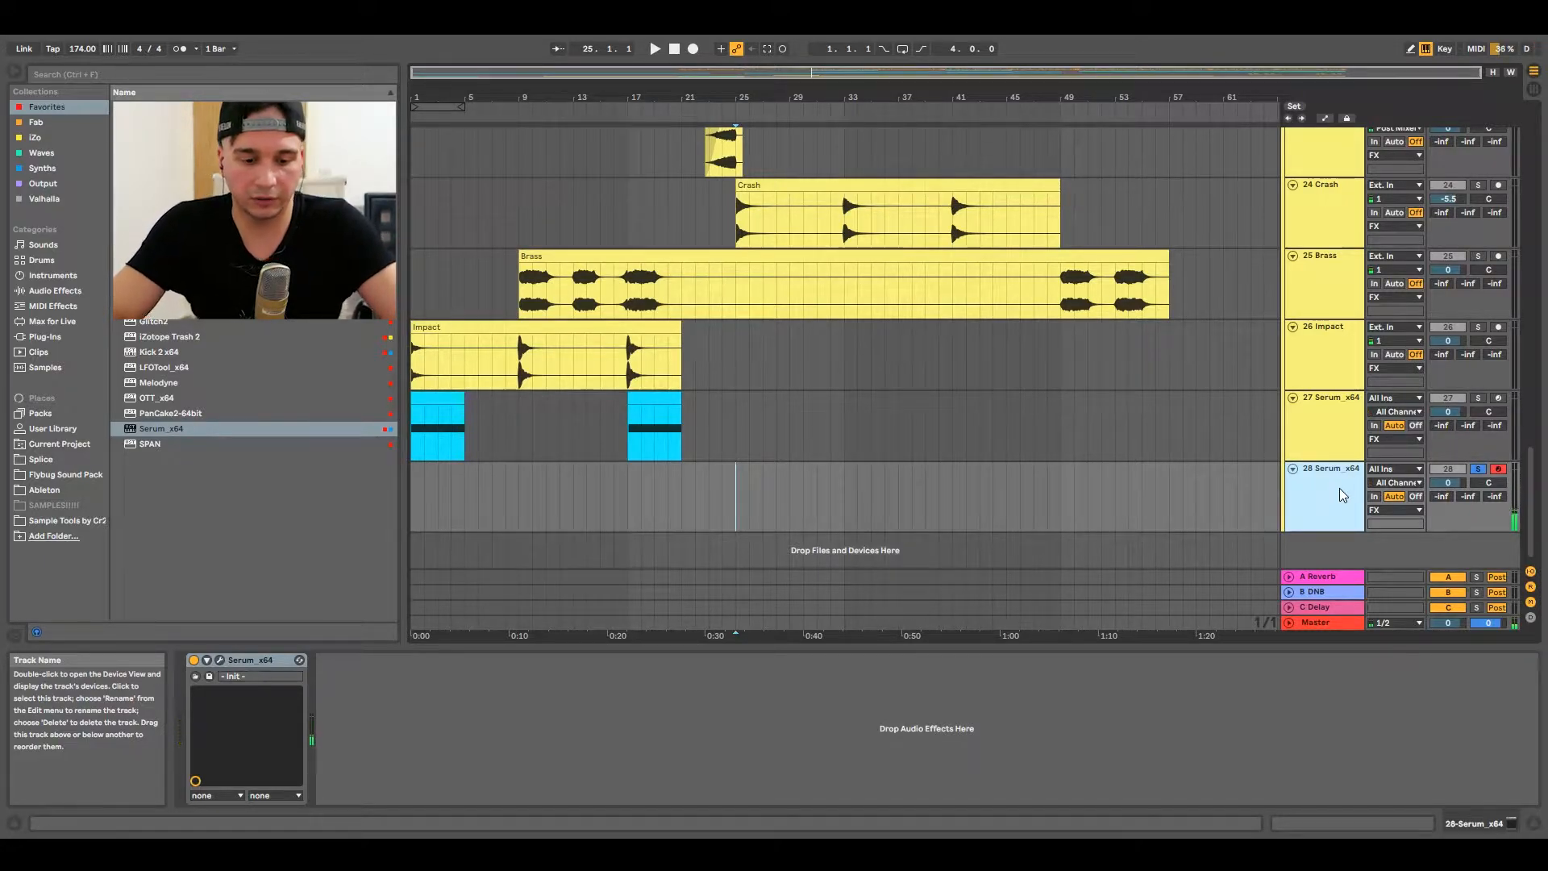
Create a looped four-bar MIDI clip at 1.1.1 on 28 Serum_x64 with a sustained E0 note, then show the track's devices.
key(ctrl+shift+c)
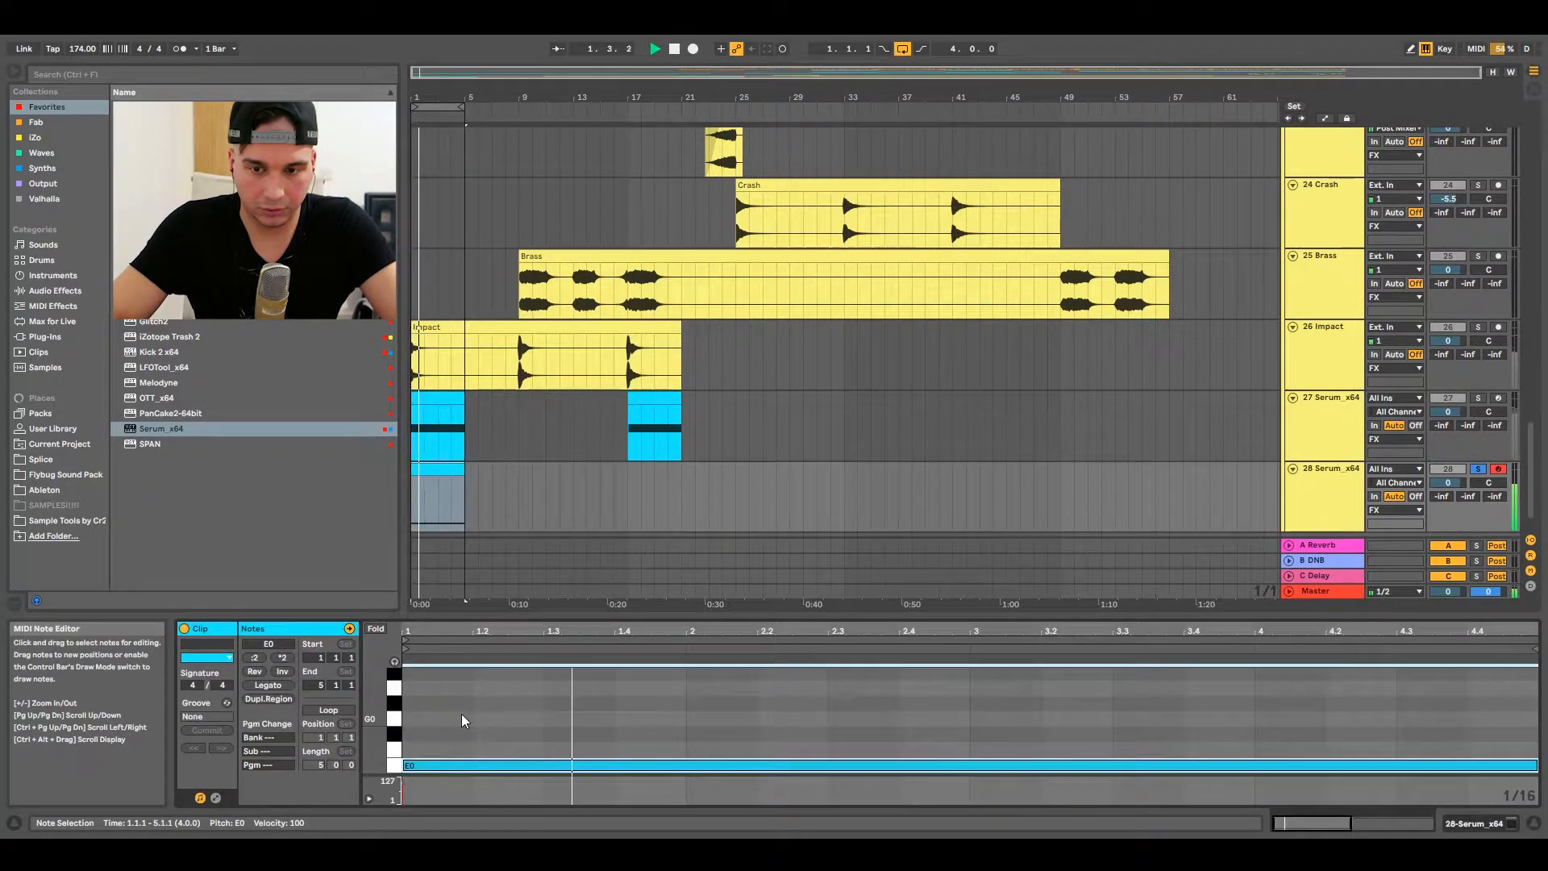
click(1307, 487)
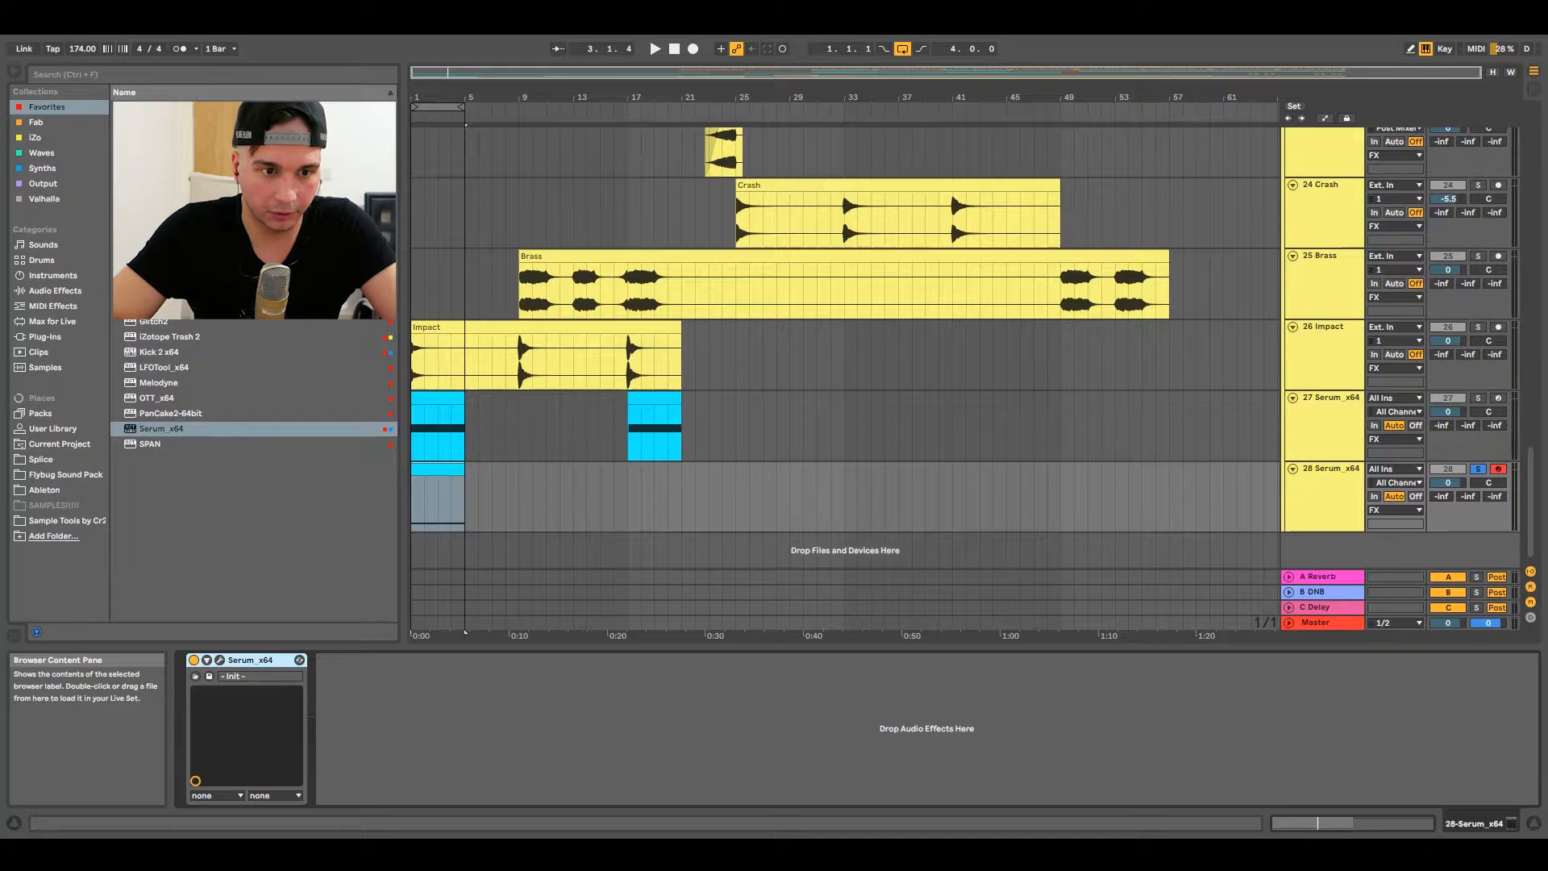
Add Saturator and Spectrum after Serum on the 28 Serum_x64 track and expand the Spectrum display.
click(362, 698)
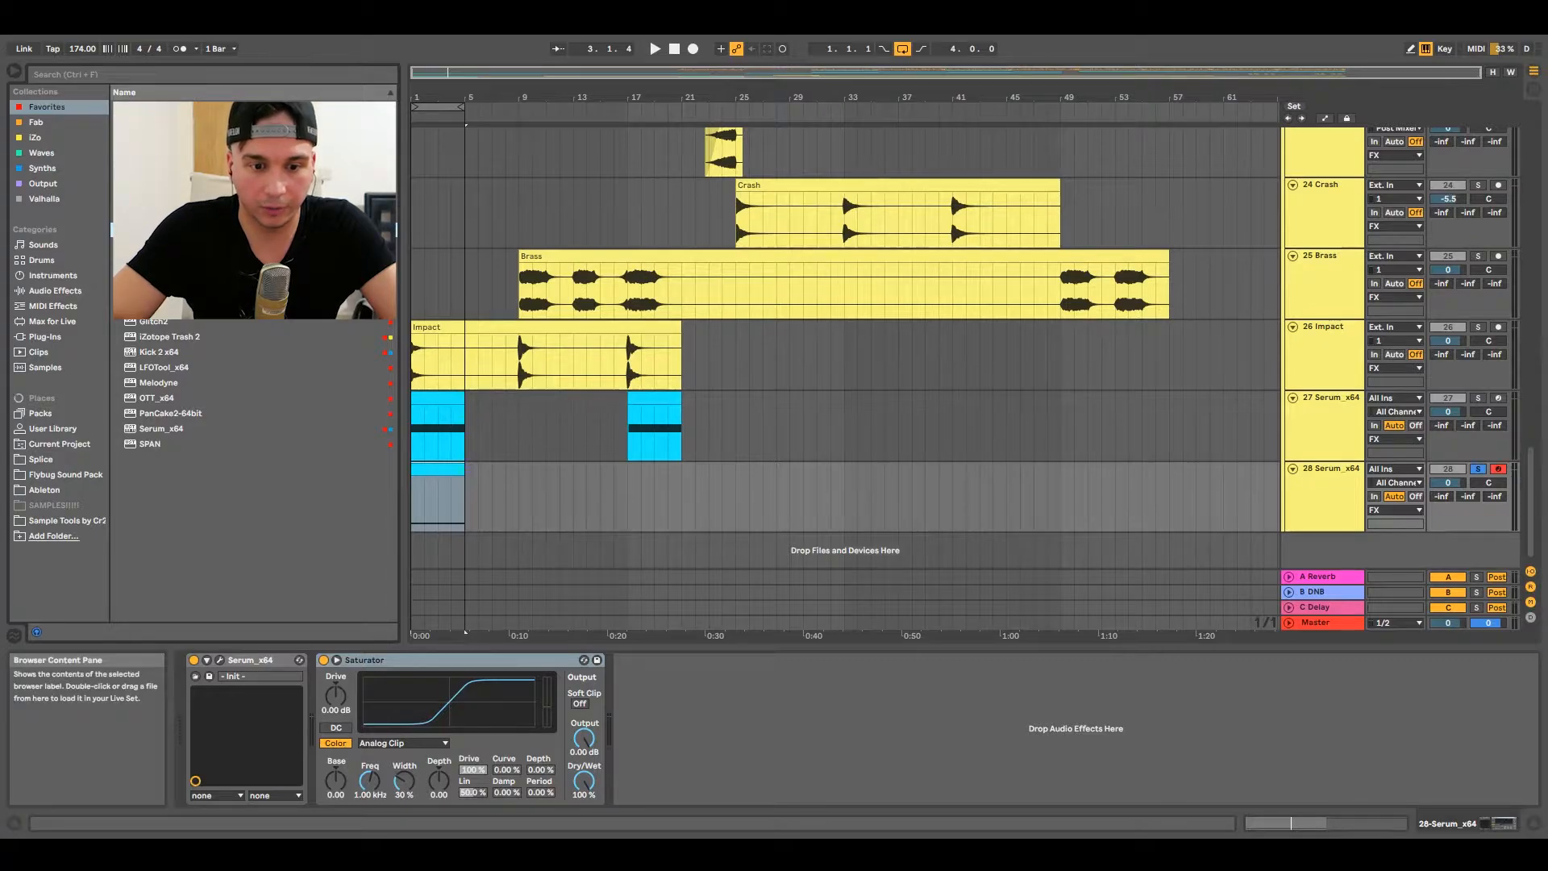
click(748, 737)
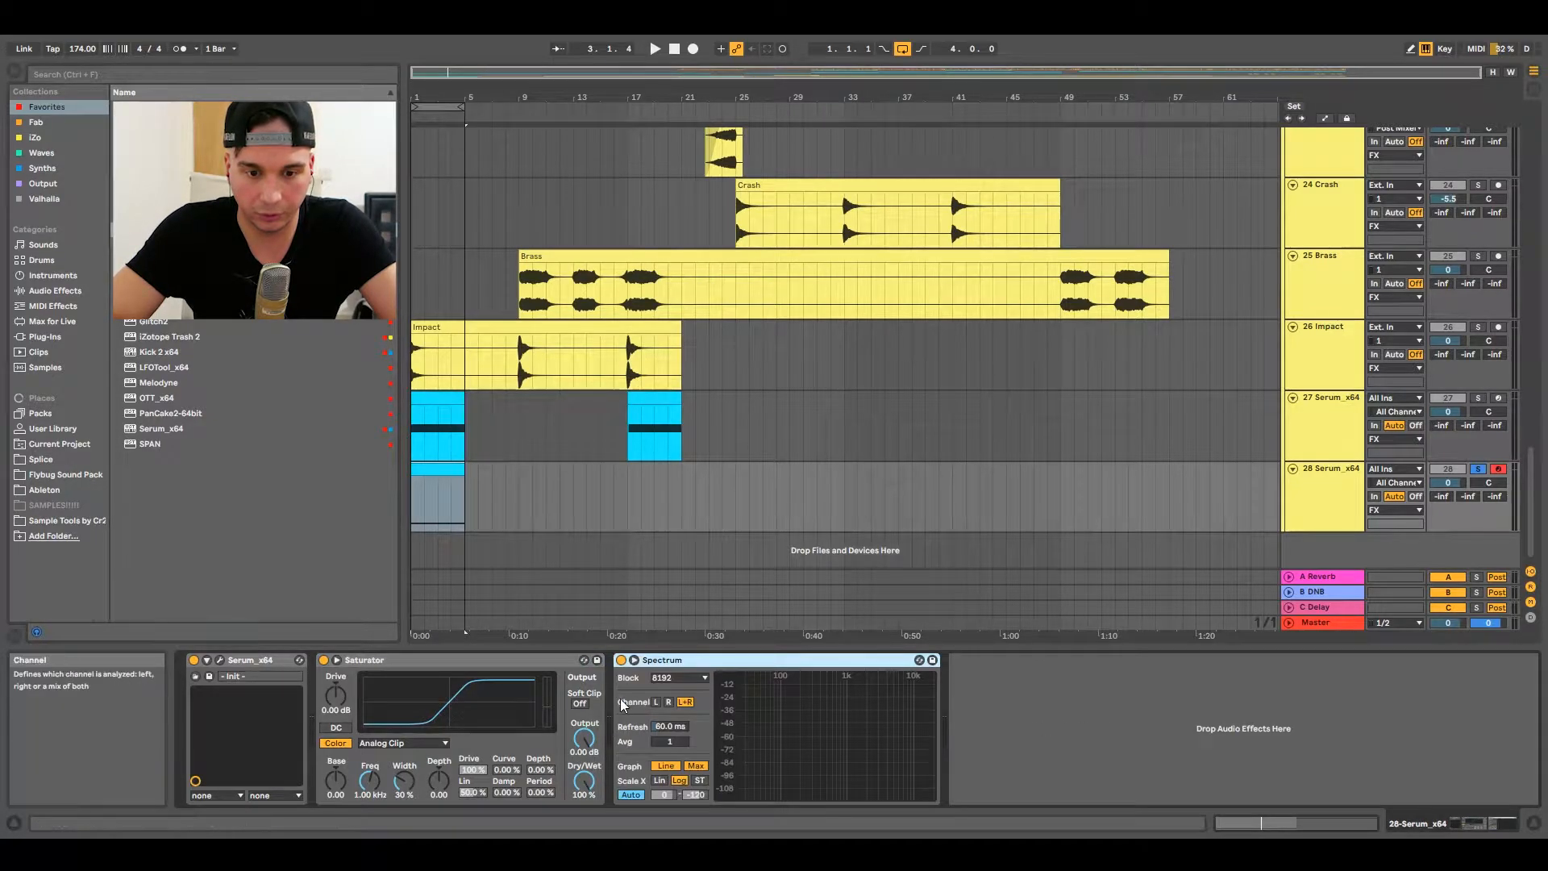
click(634, 660)
Raise the Saturator's Drive to 14.9 dB while the looped note plays, and stop playback.
key(space)
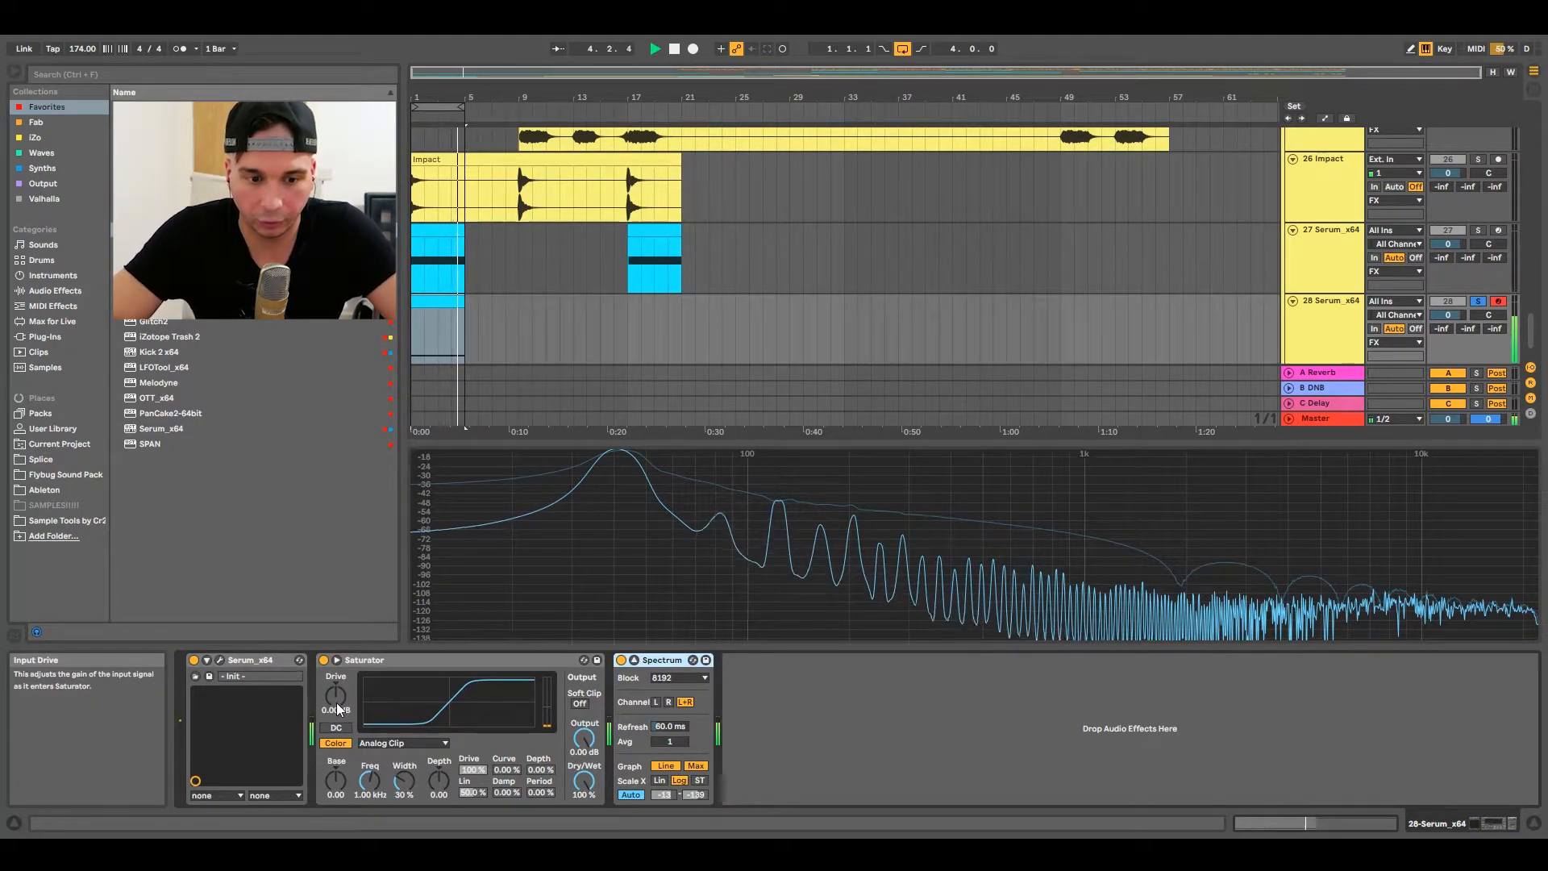
drag(332, 693, 332, 666)
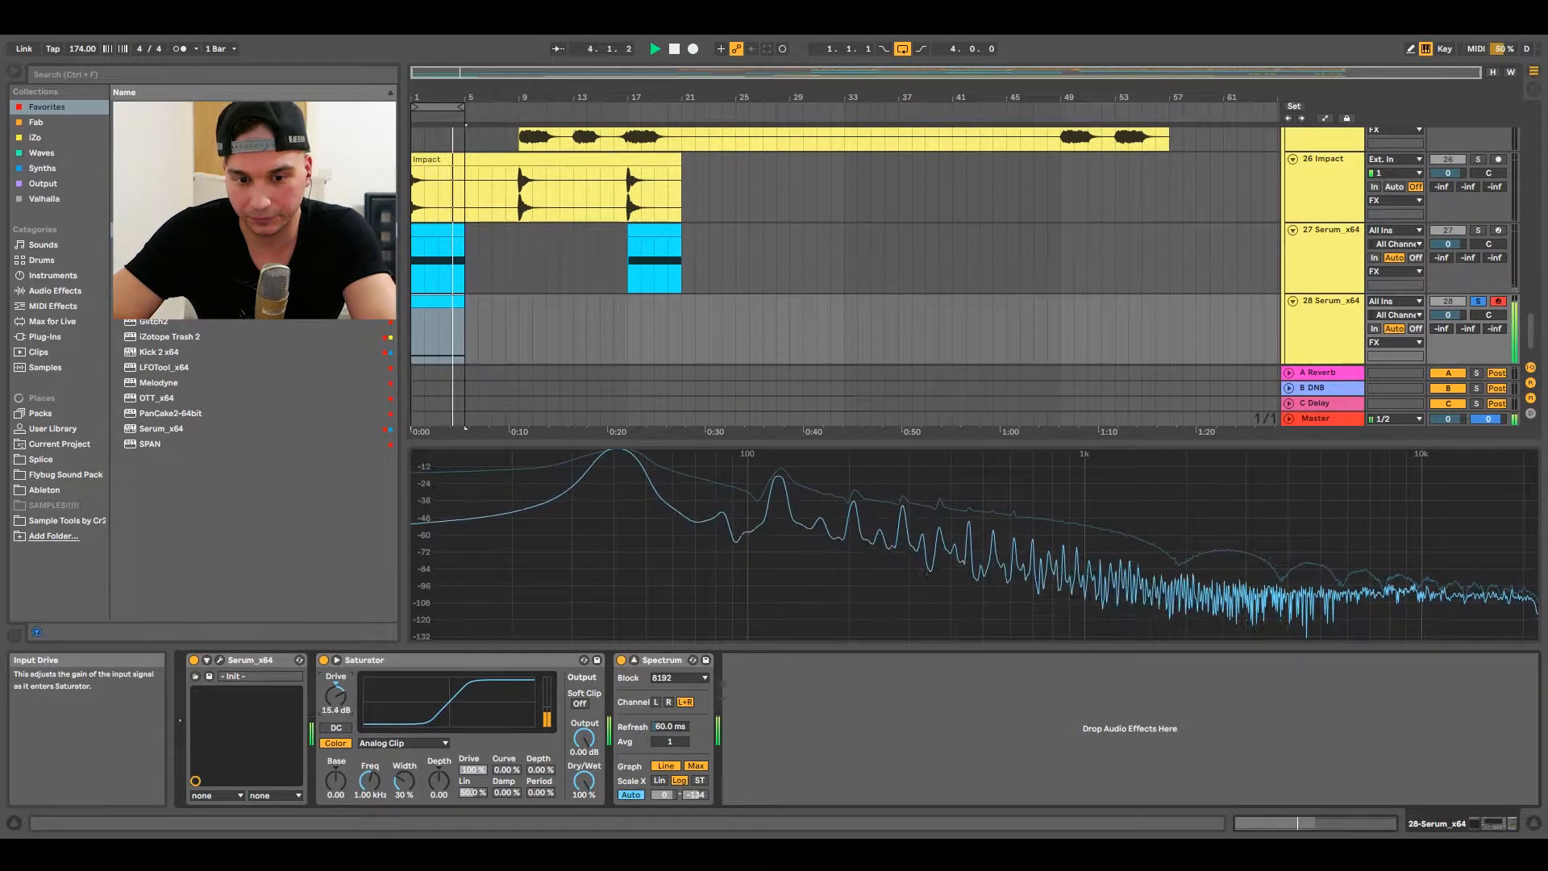
mouse_move(332, 661)
mouse_down()
mouse_move(332, 646)
mouse_move(332, 680)
mouse_move(332, 648)
mouse_move(332, 662)
mouse_up()
key(space)
Deactivate the Saturator, Spectrum and Serum devices on the 28 Serum_x64 track.
click(324, 663)
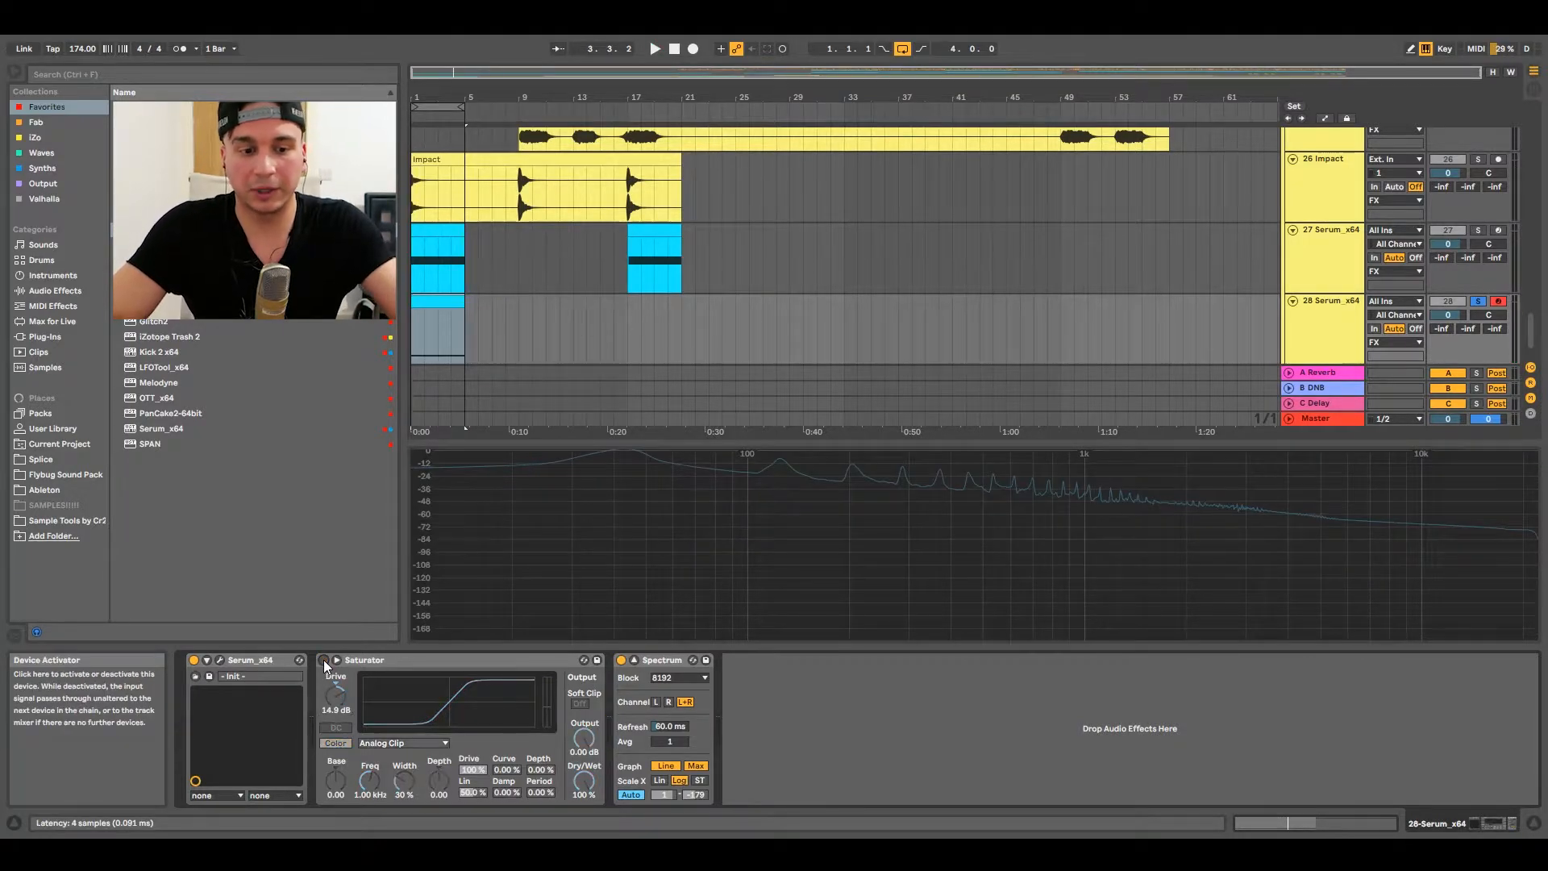
click(620, 659)
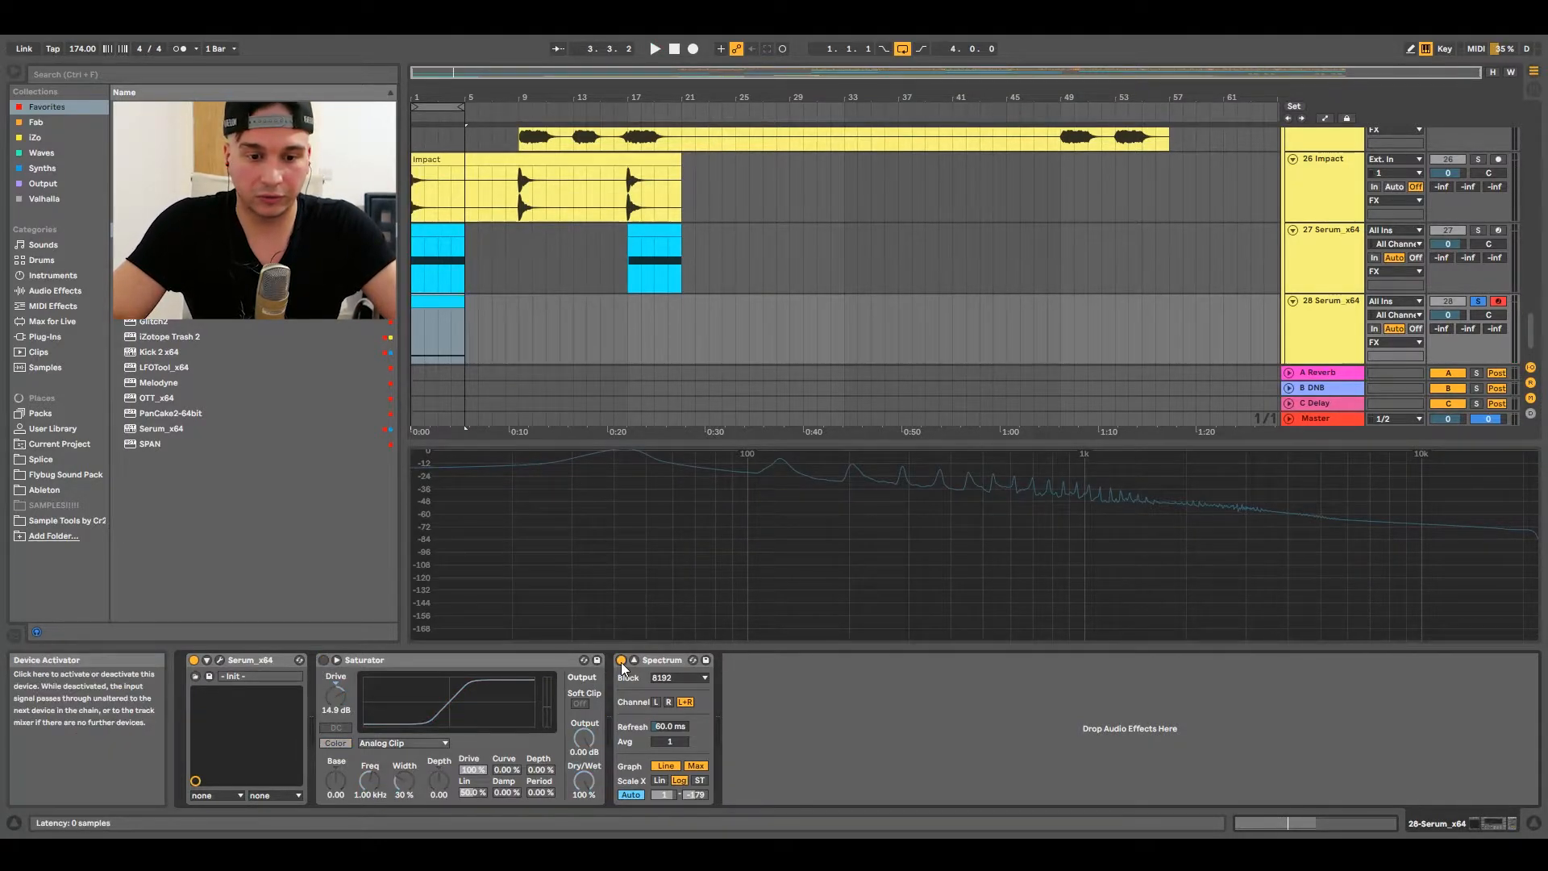
click(193, 659)
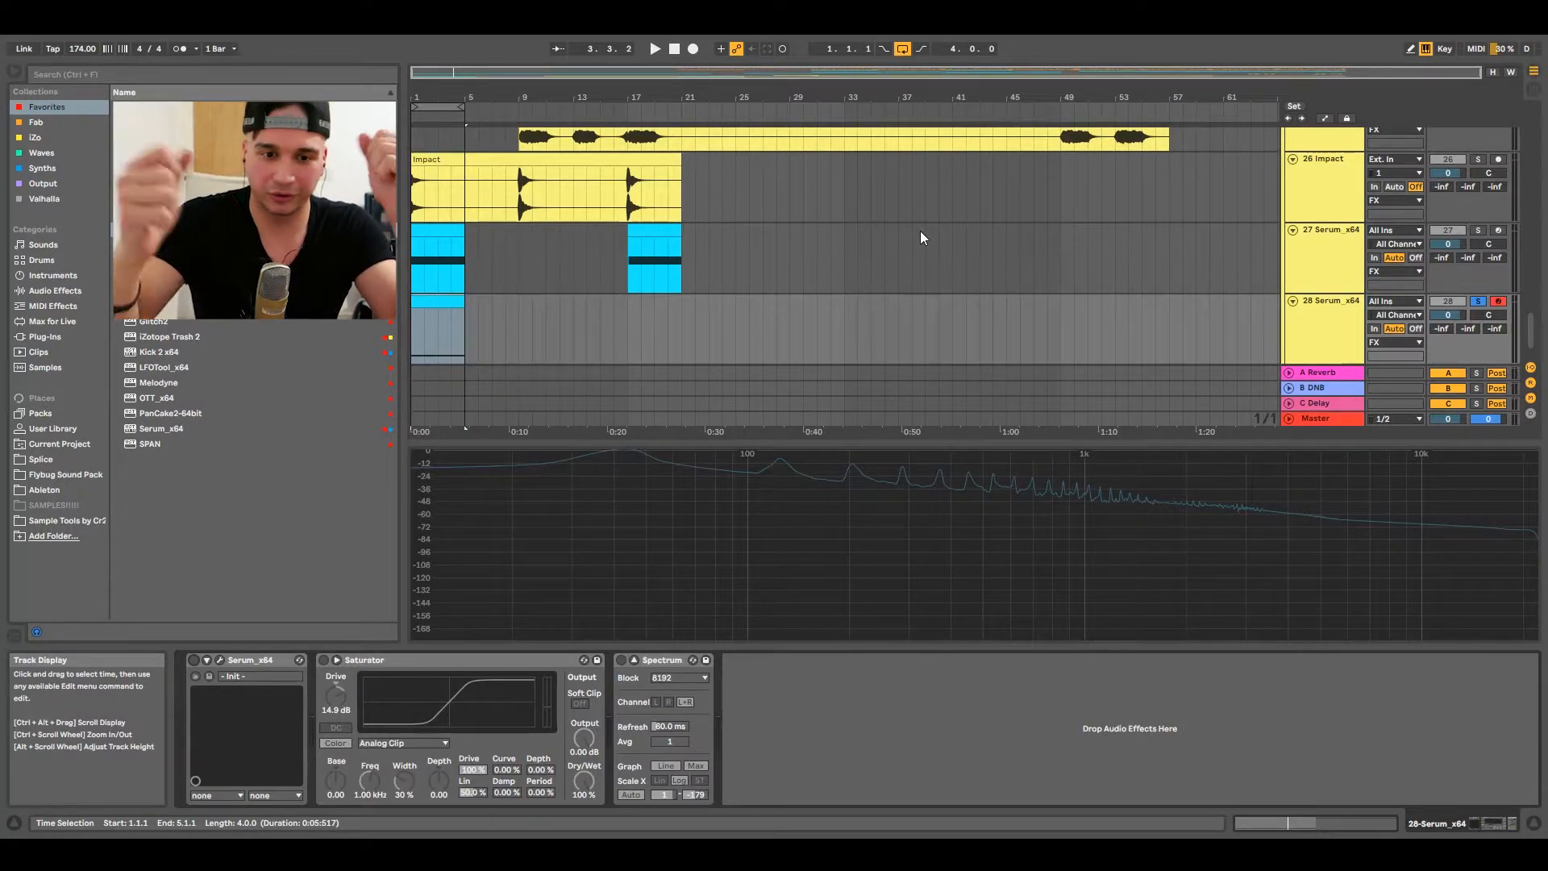
Arm and solo Bass 1 track 9 and audition it with the computer MIDI keyboard, shifting the octave to C3 to D4.
scroll(921, 232, up, 2)
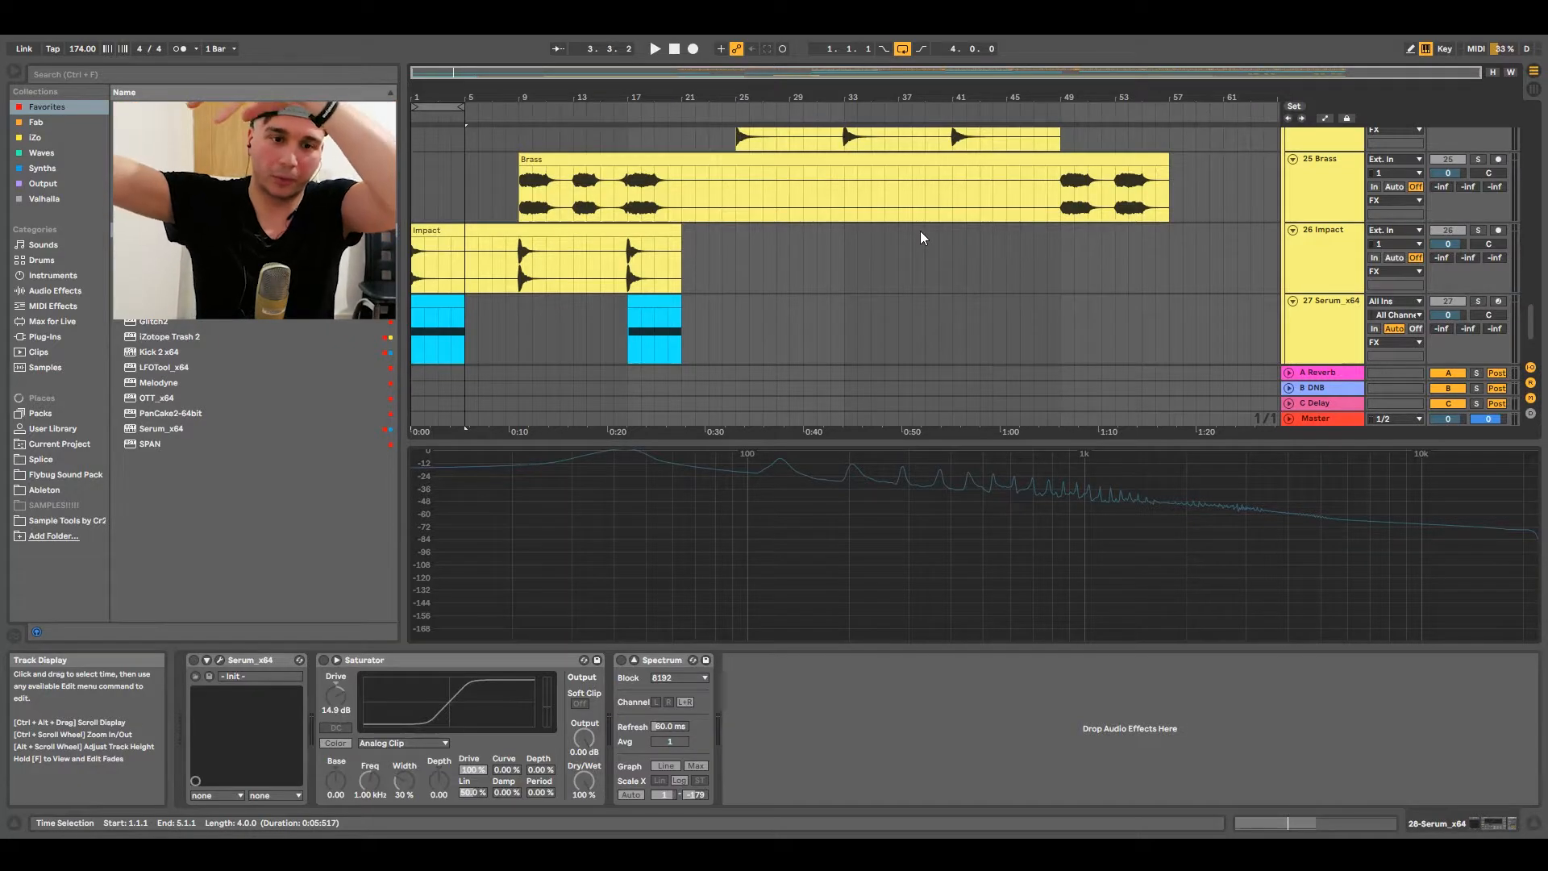
scroll(1052, 288, up, 10)
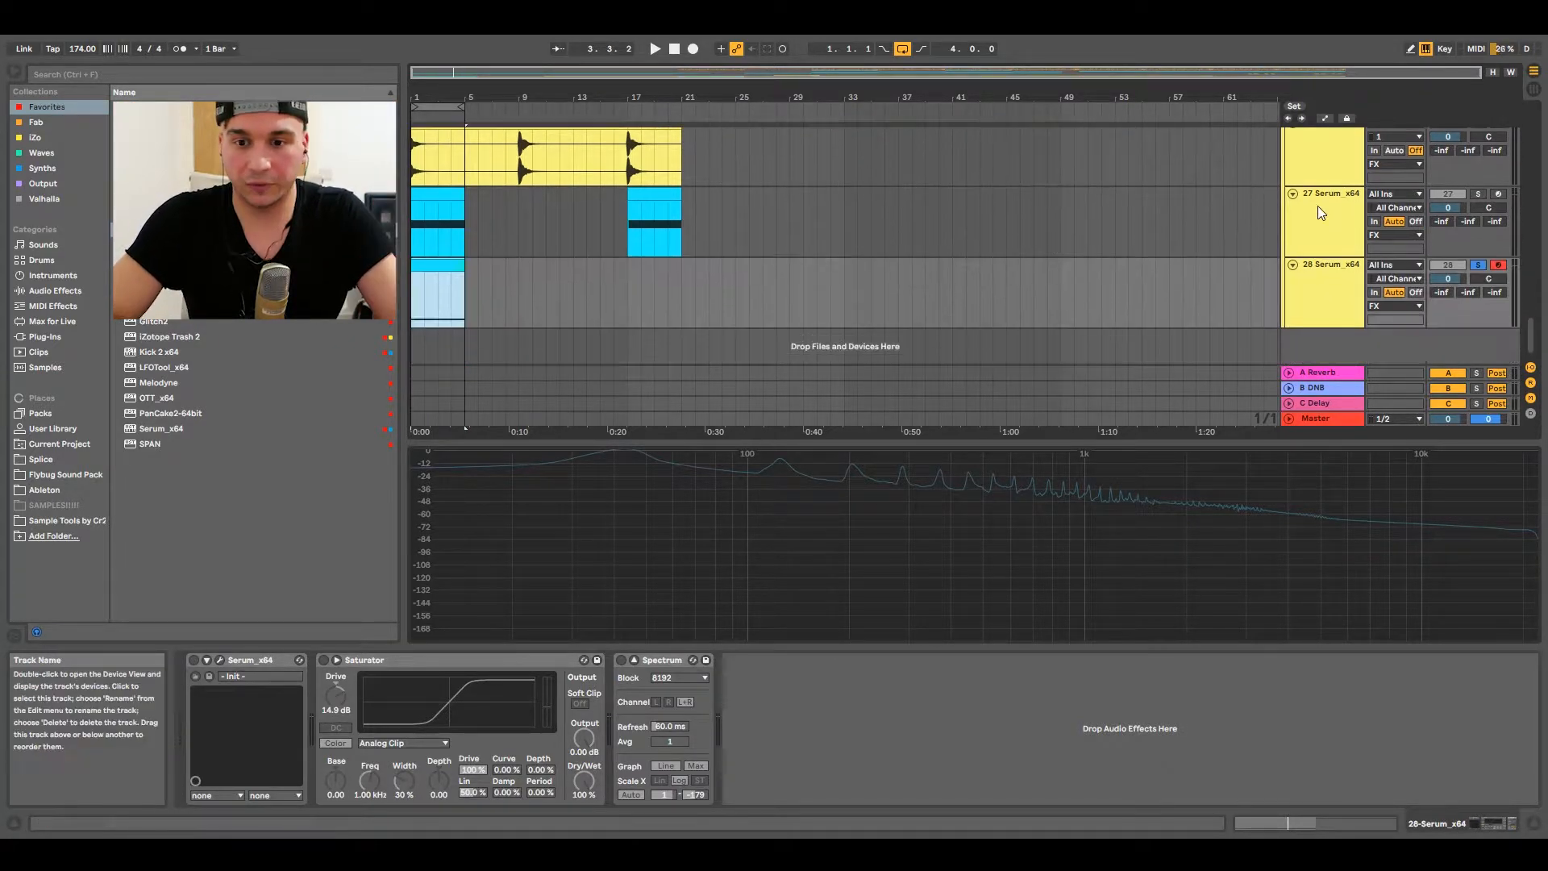
scroll(1317, 212, up, 10)
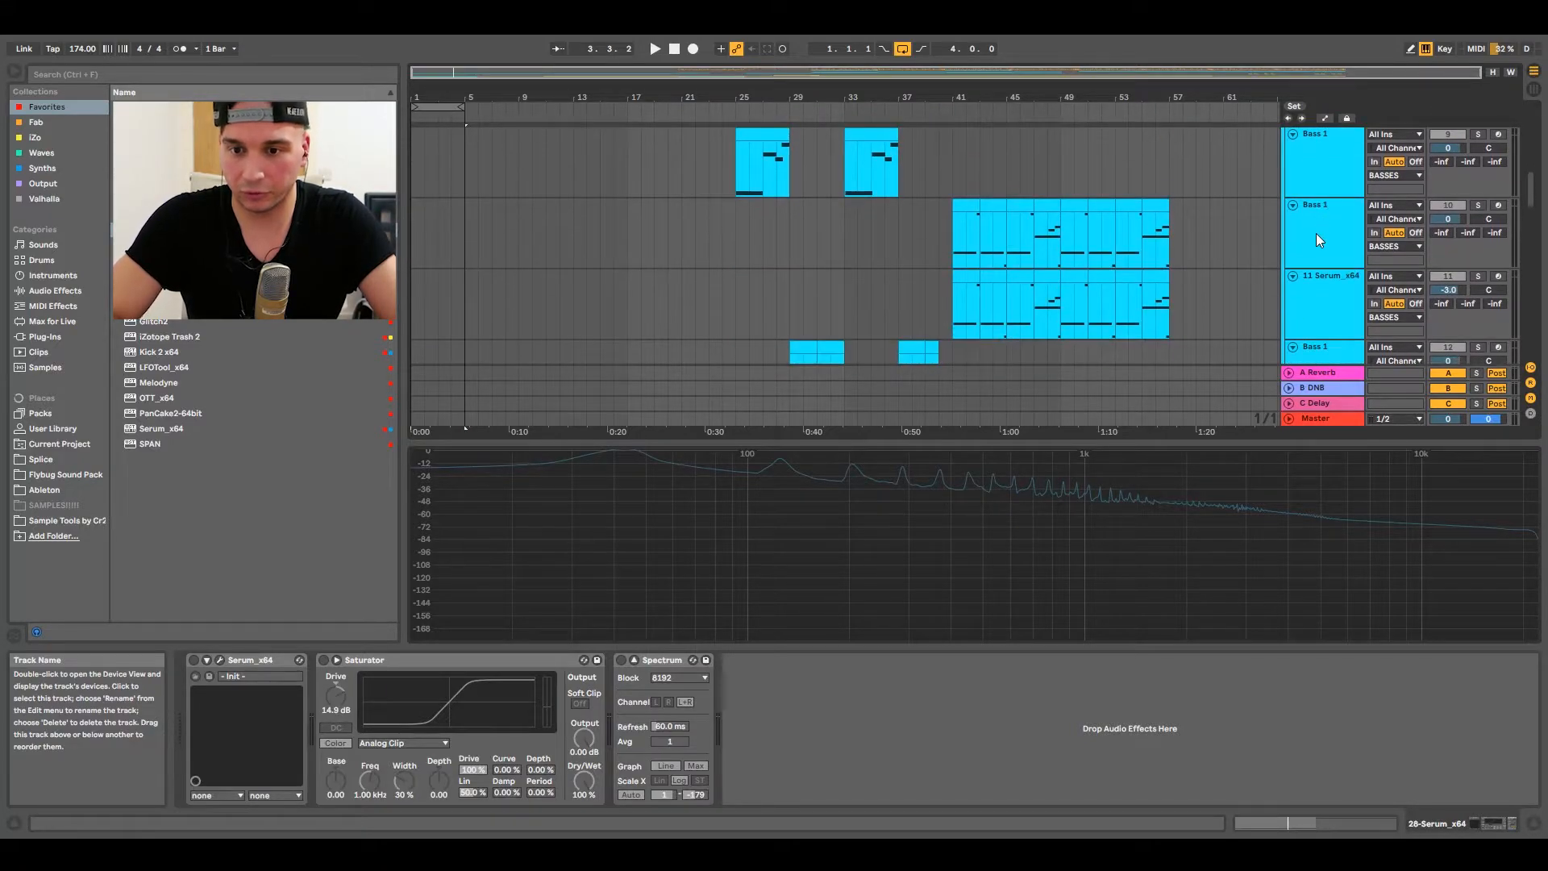
click(1315, 234)
click(1331, 153)
click(1498, 134)
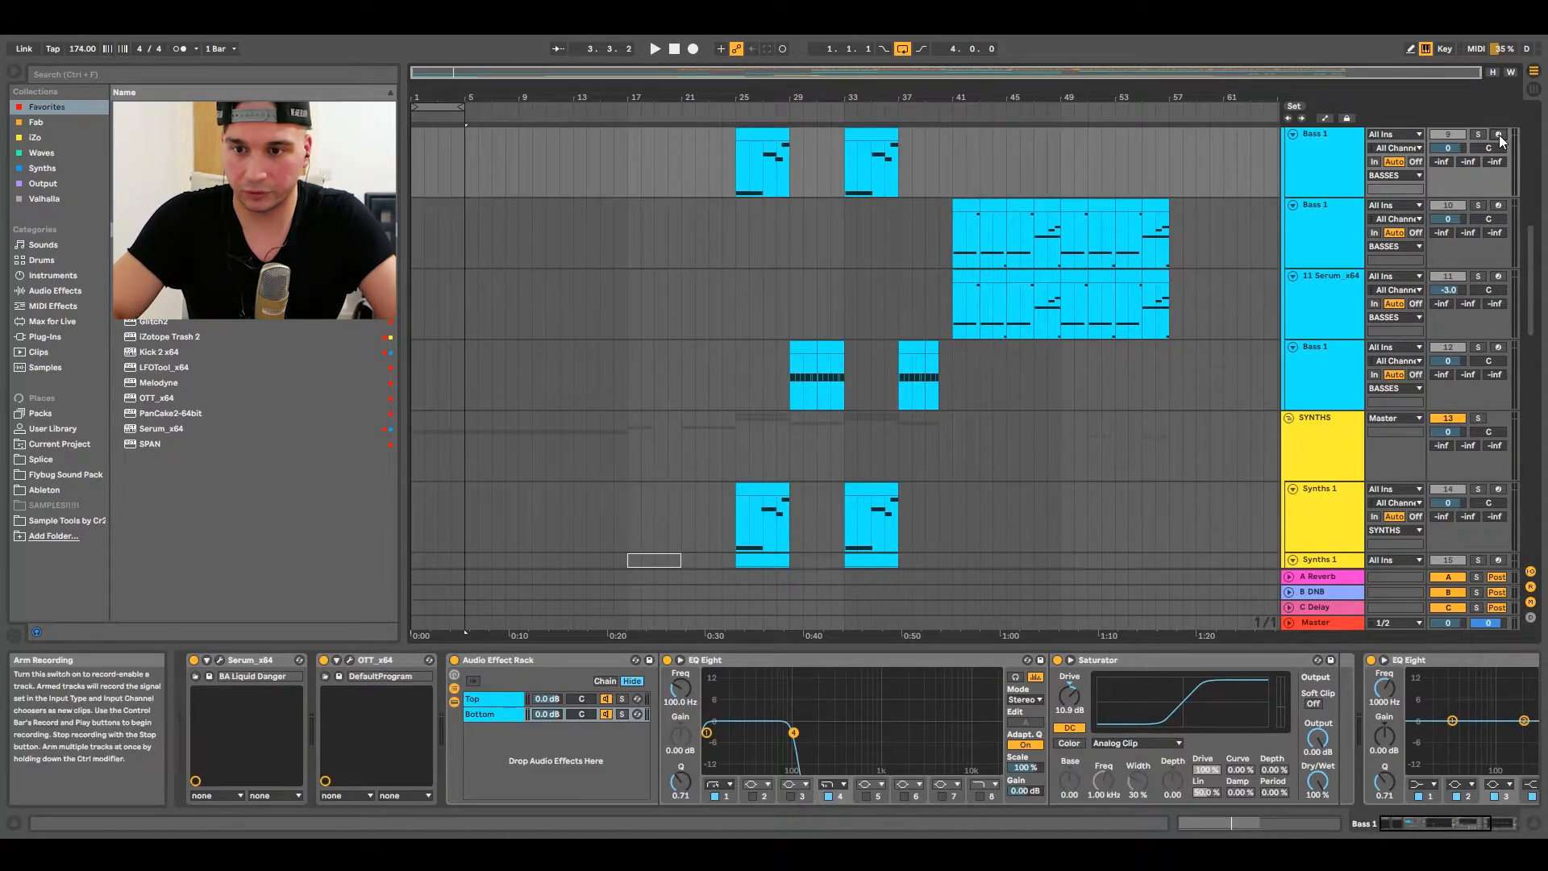
click(1477, 135)
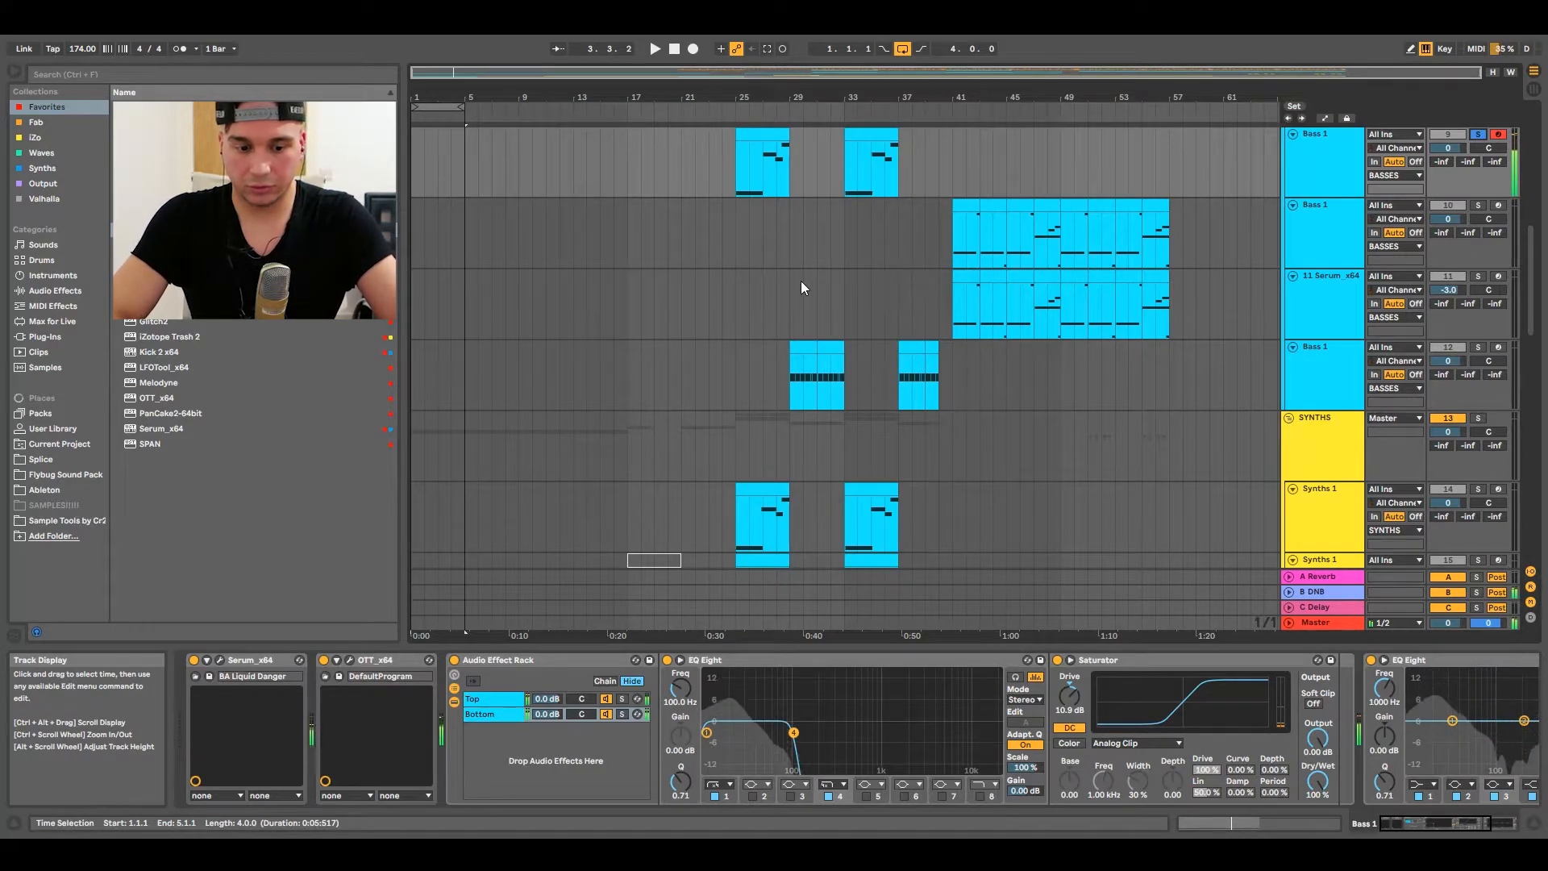
key(z)
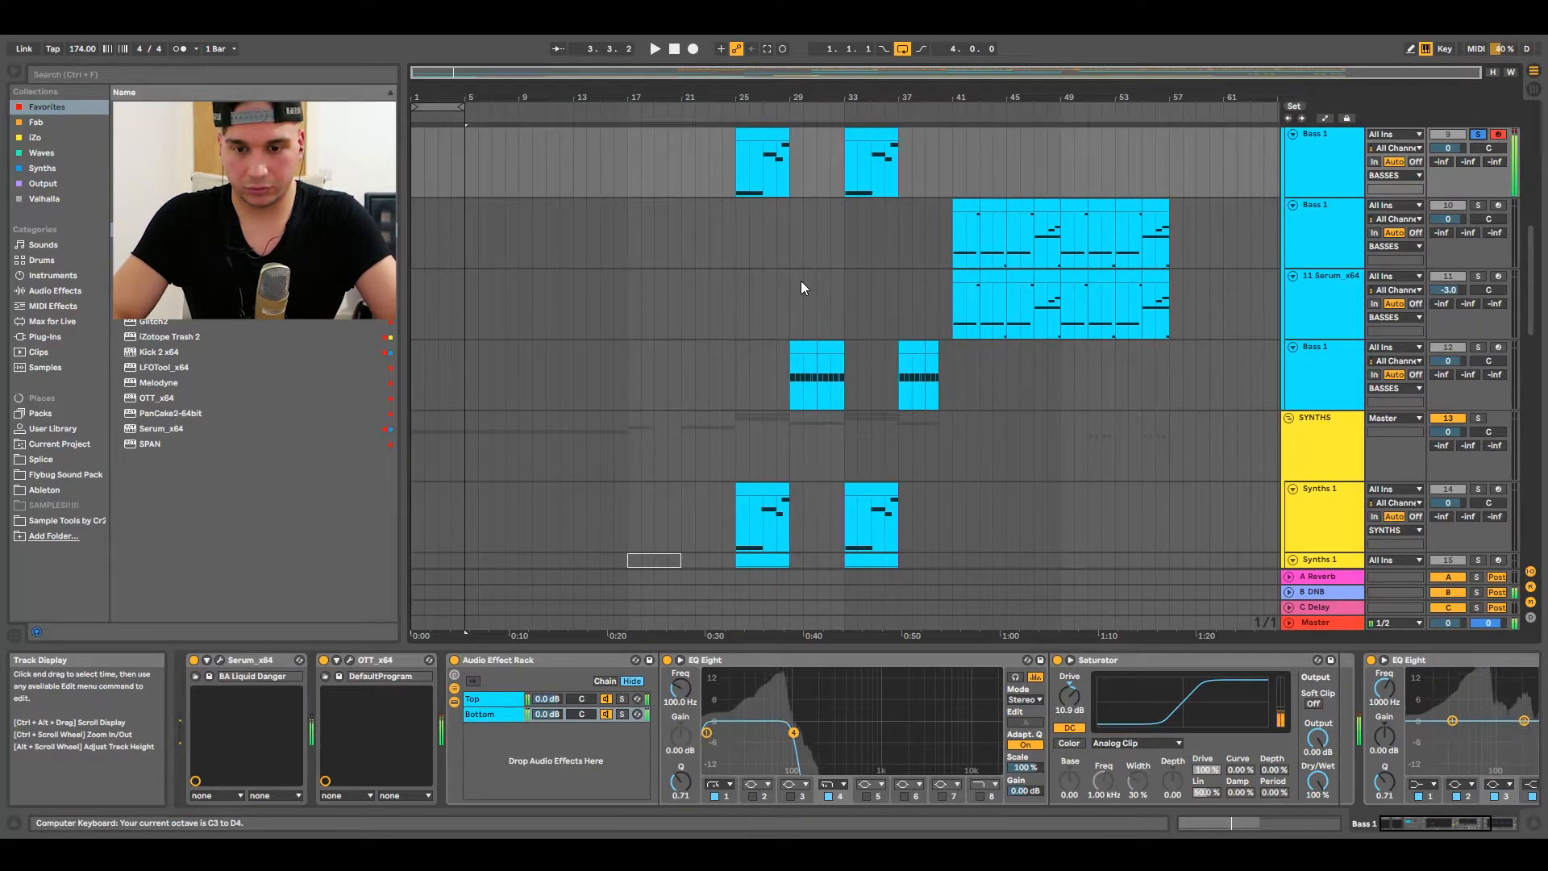
View the Serum patch BA Liquid Danger on Bass 1 track 9 and close its plug-in window.
scroll(801, 281, up, 3)
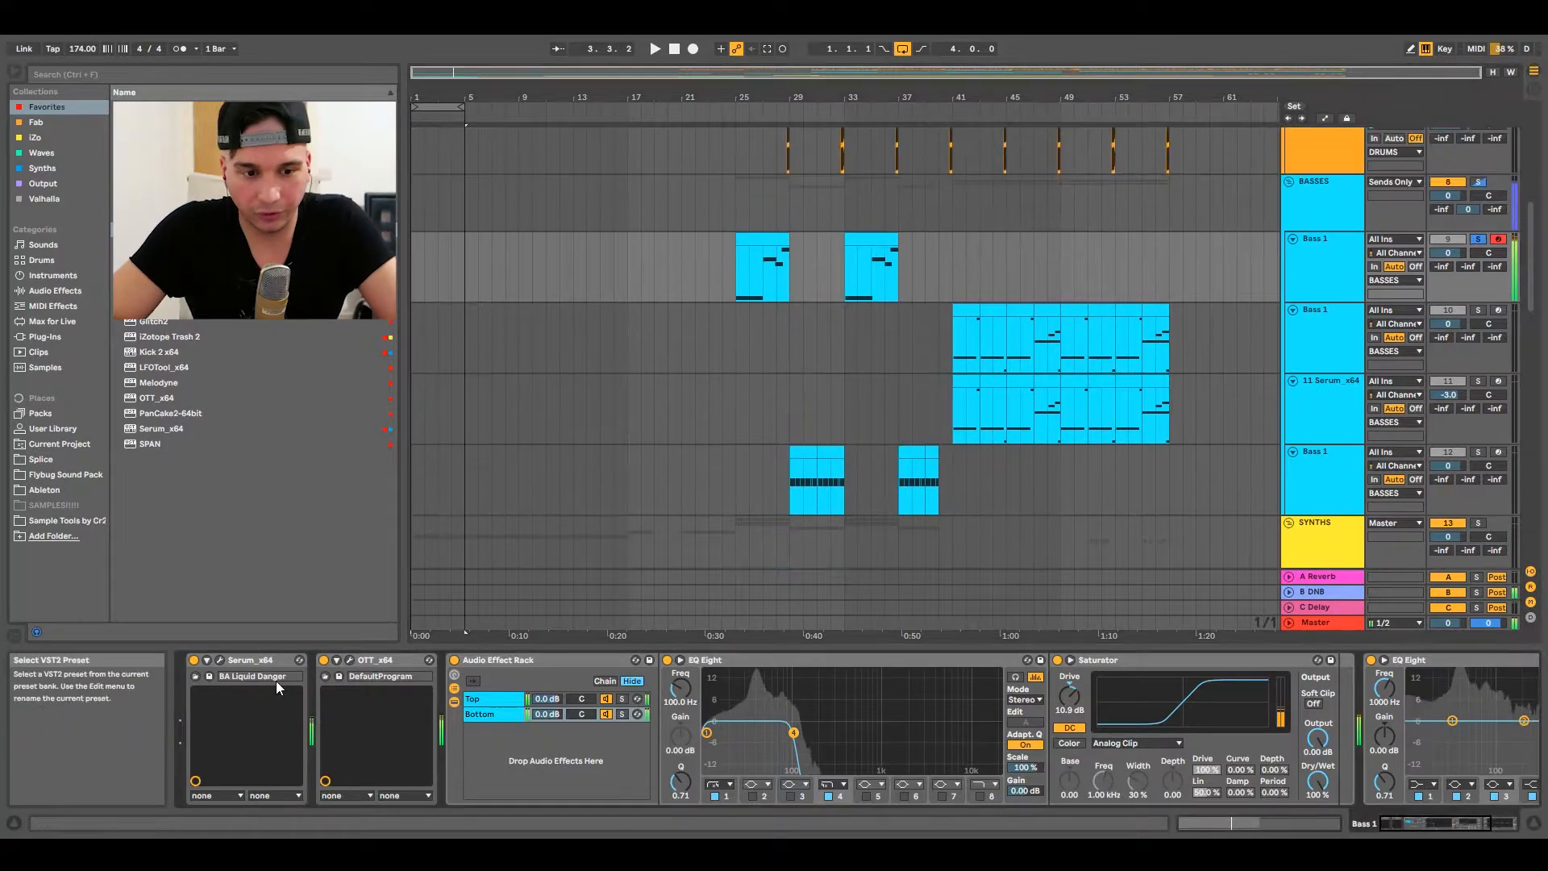
click(220, 659)
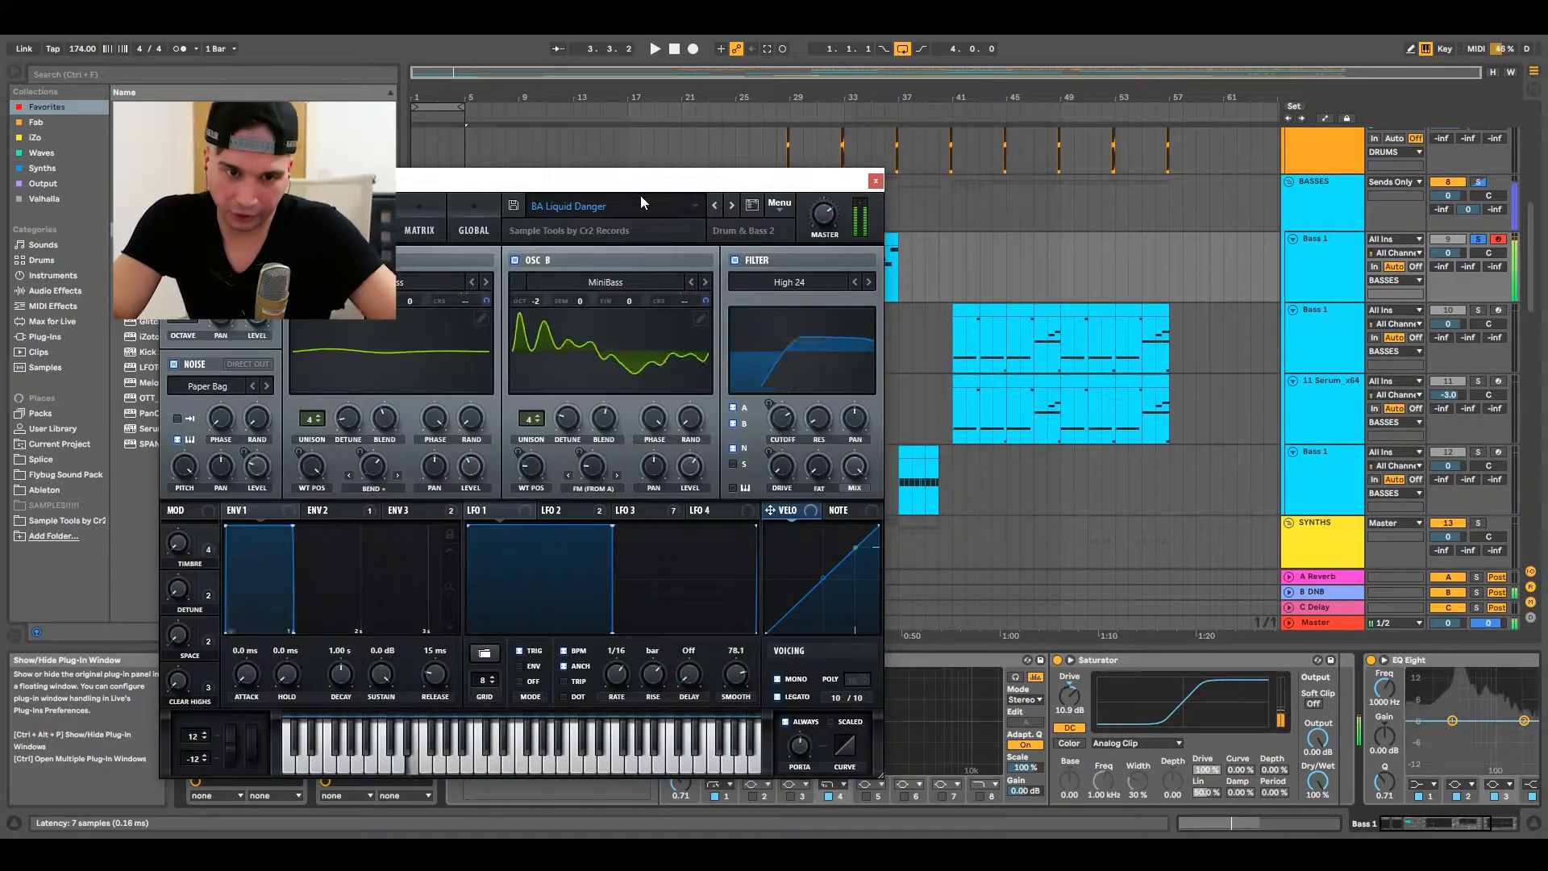
click(873, 181)
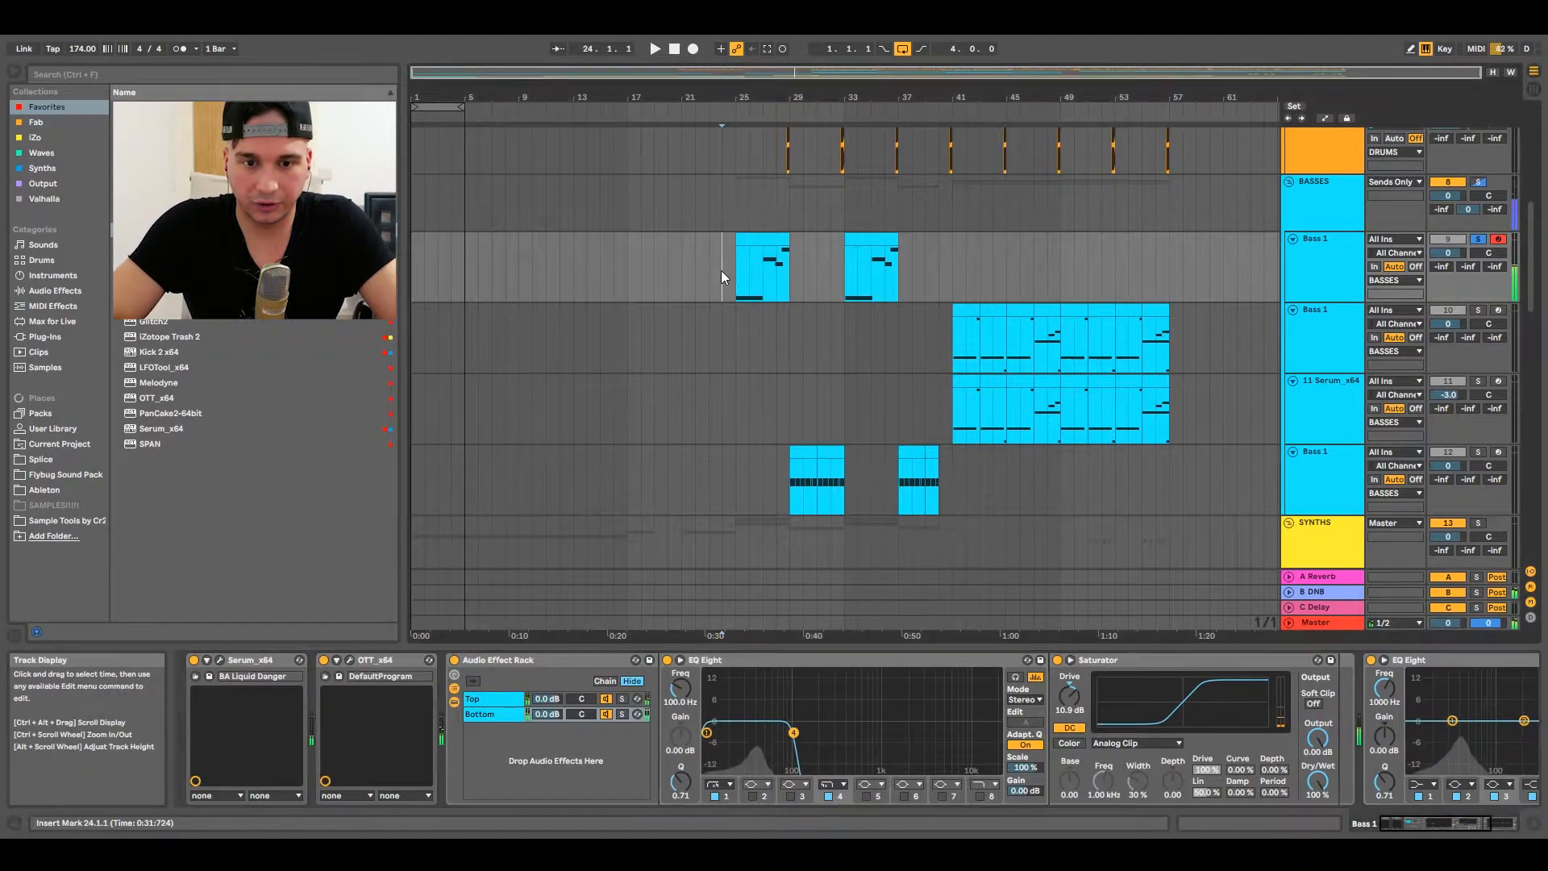
Unsolo Bass 1 track 9 and play the arrangement from bar 25 twice to hear the bass in the mix.
click(732, 274)
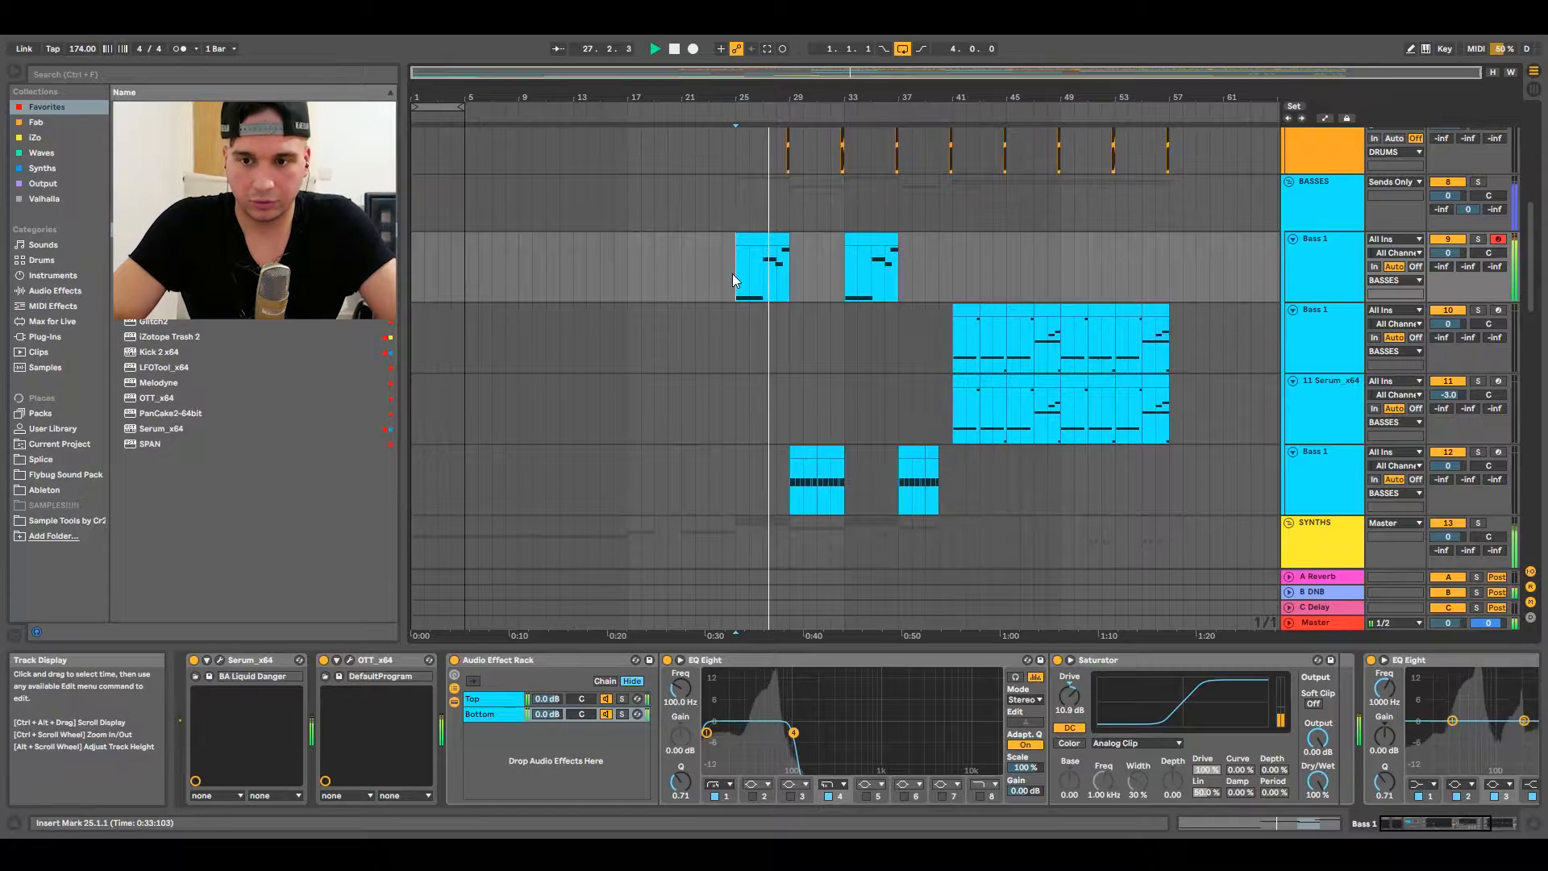
key(space)
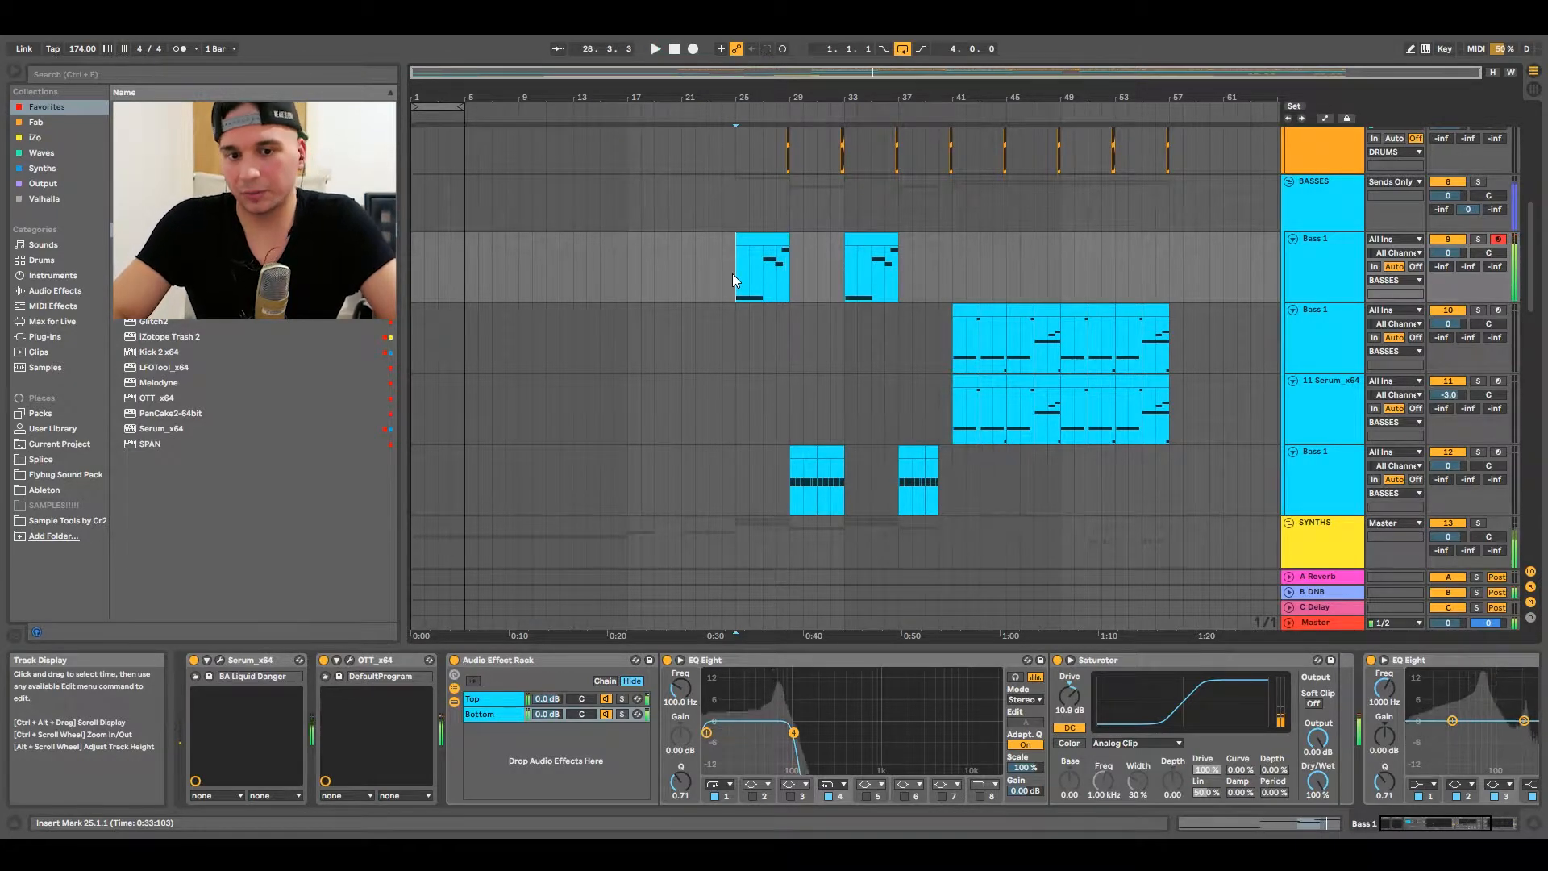
key(space)
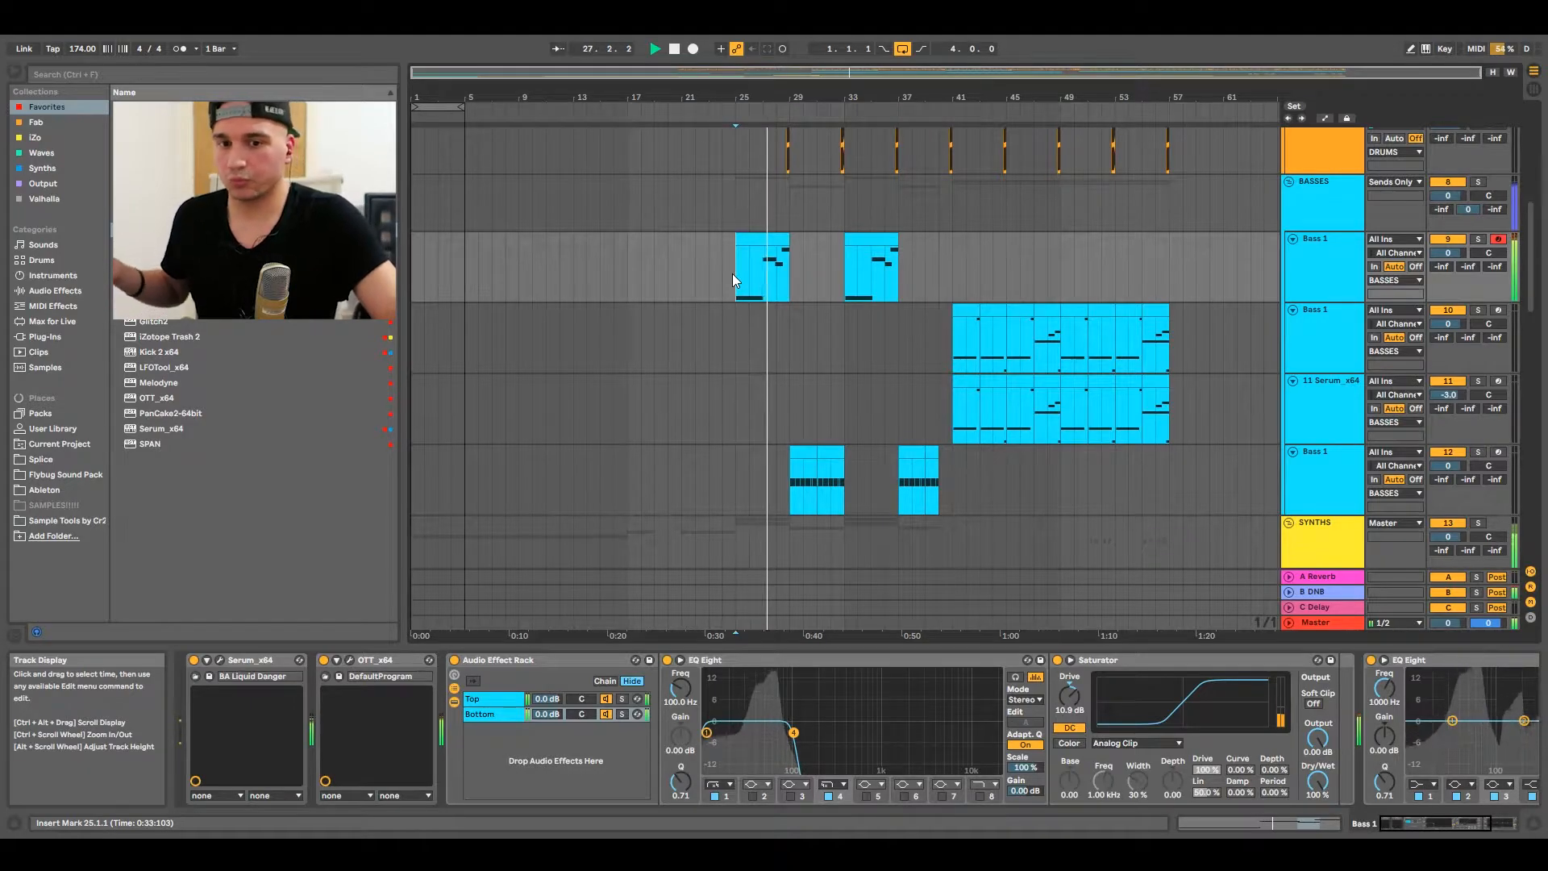
key(space)
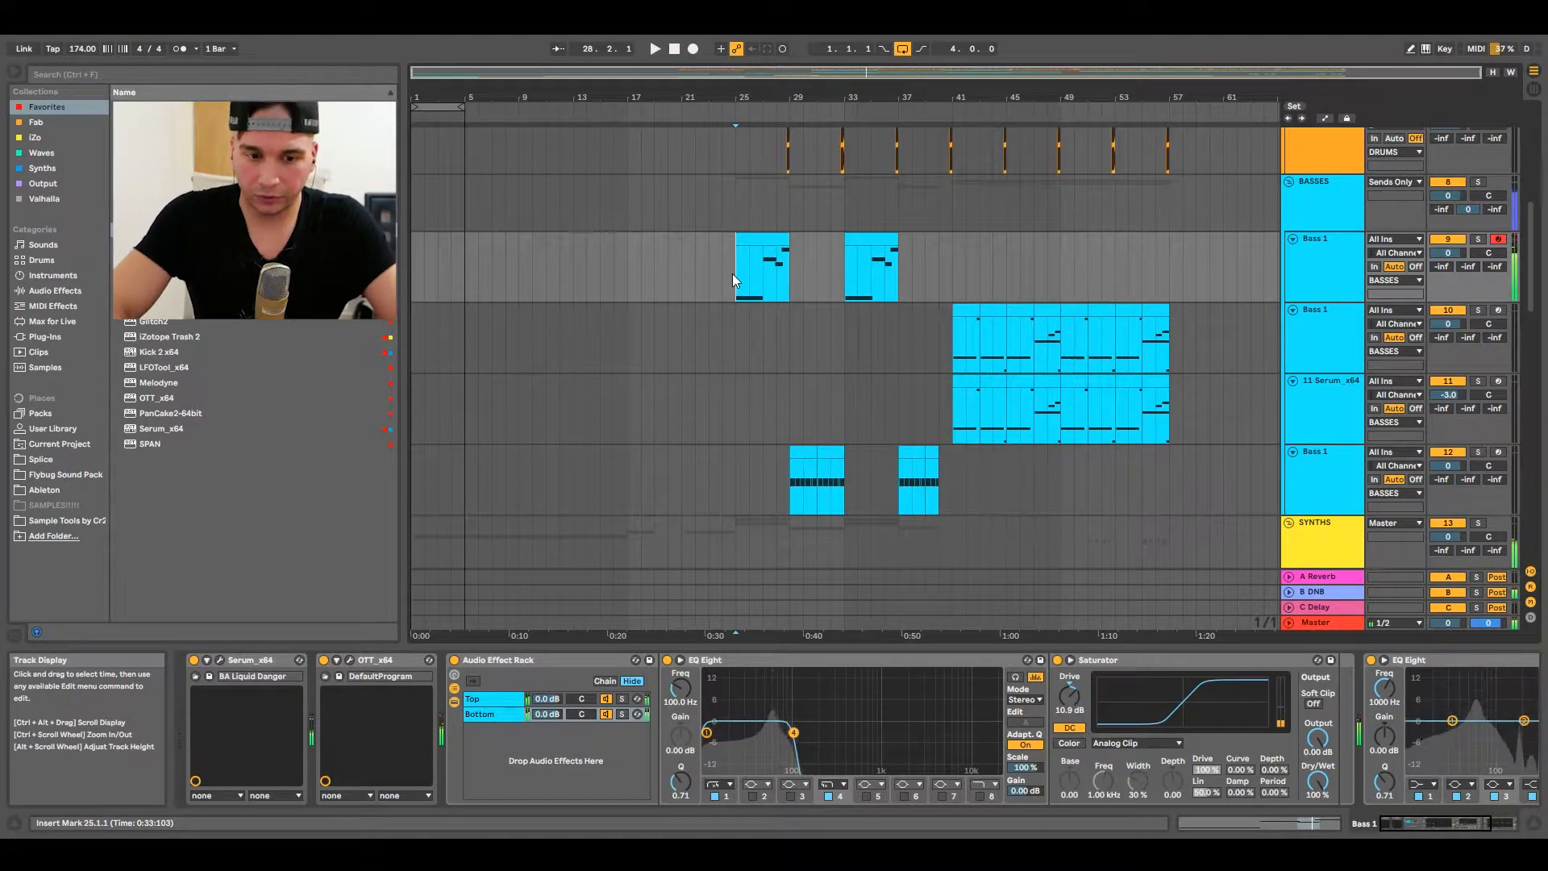
Check the OTT settings on Bass 1 track 9, close the plug-in window, and show the Audio Effect Rack's Top chain.
click(352, 660)
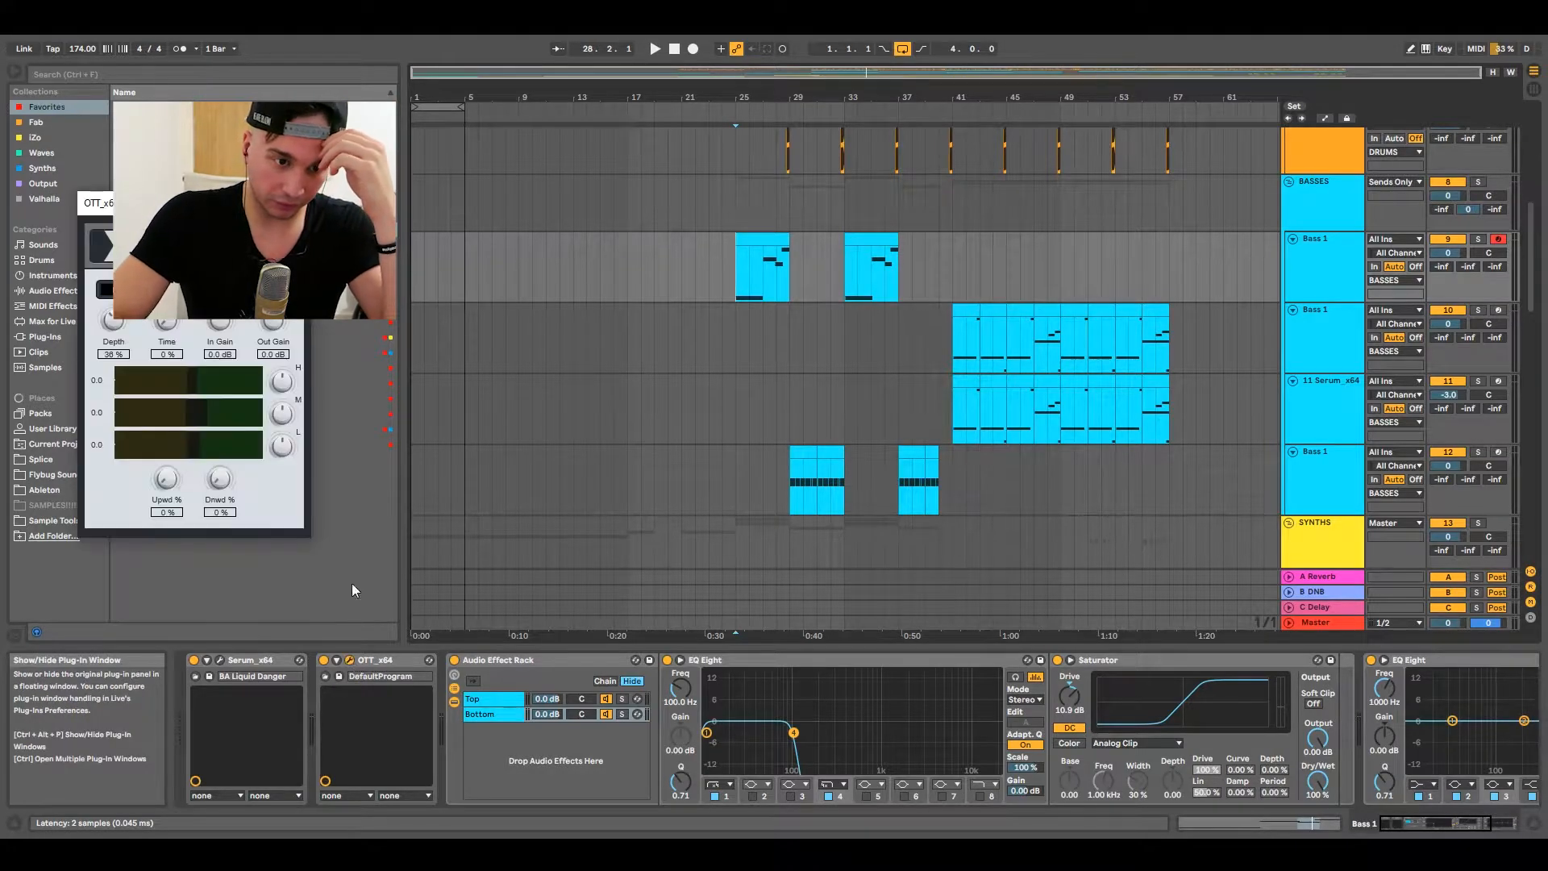
click(306, 198)
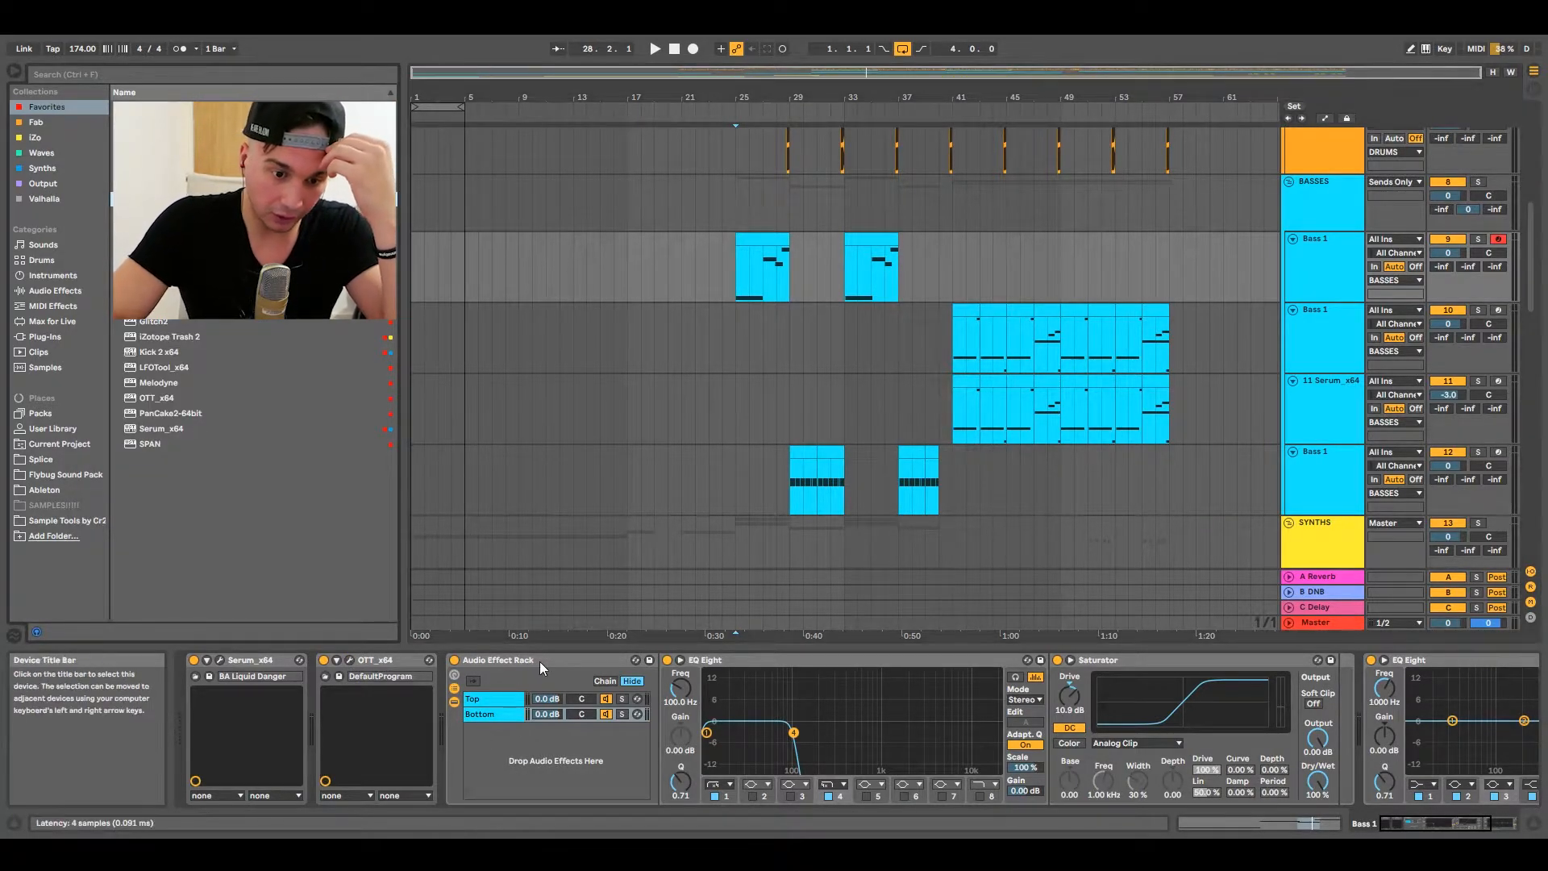
scroll(539, 661, right, 2)
click(428, 698)
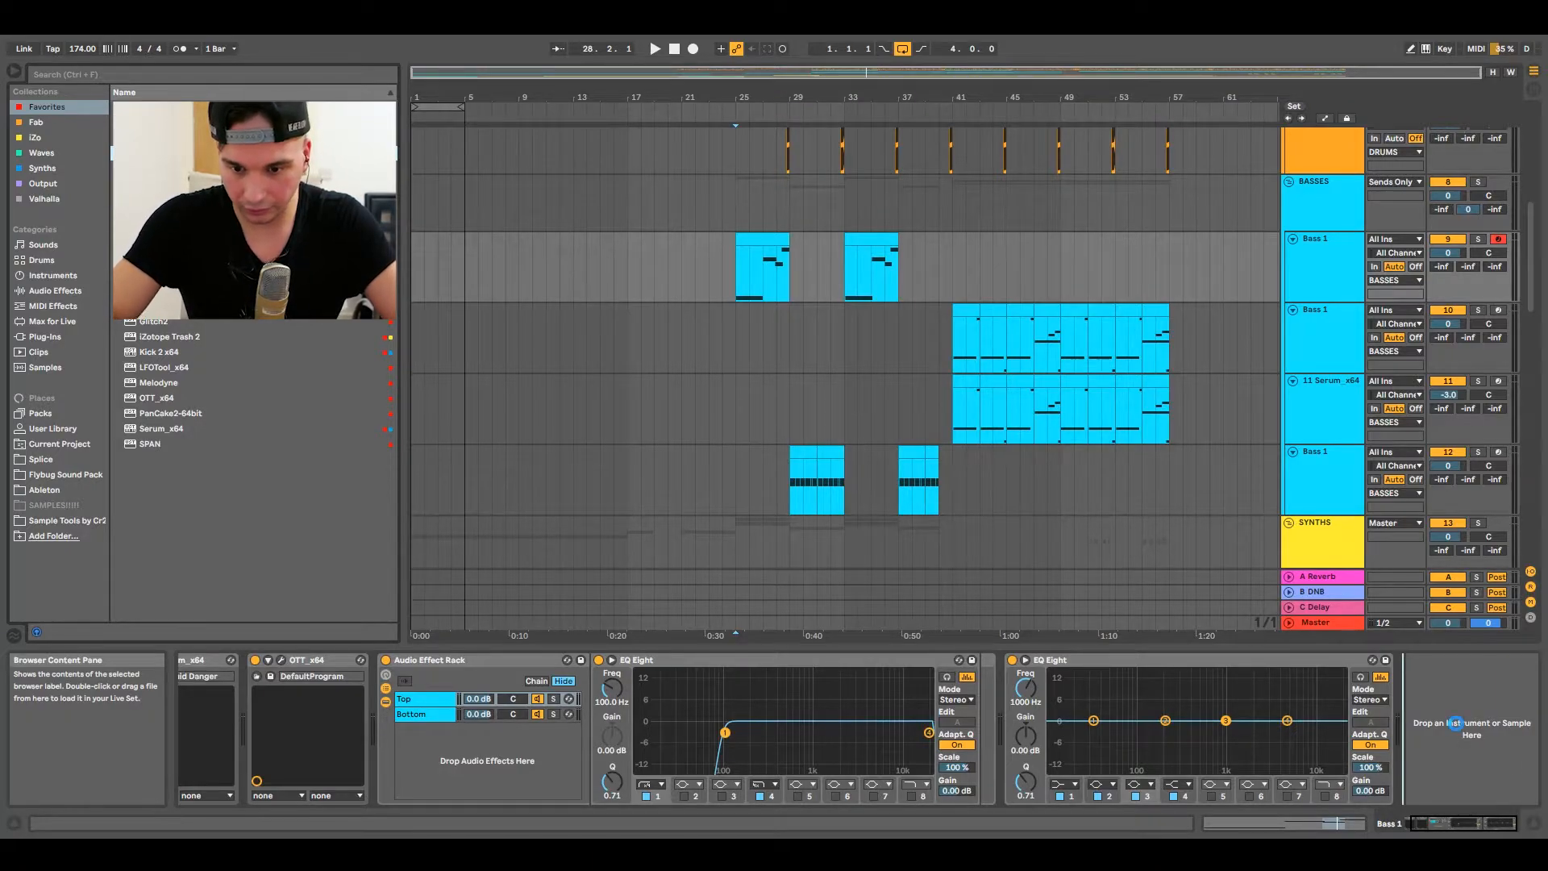
Add an EQ Eight at the end of the device chain and group it into a new Audio Effect Rack with its chain list shown.
drag(1454, 723, 1455, 724)
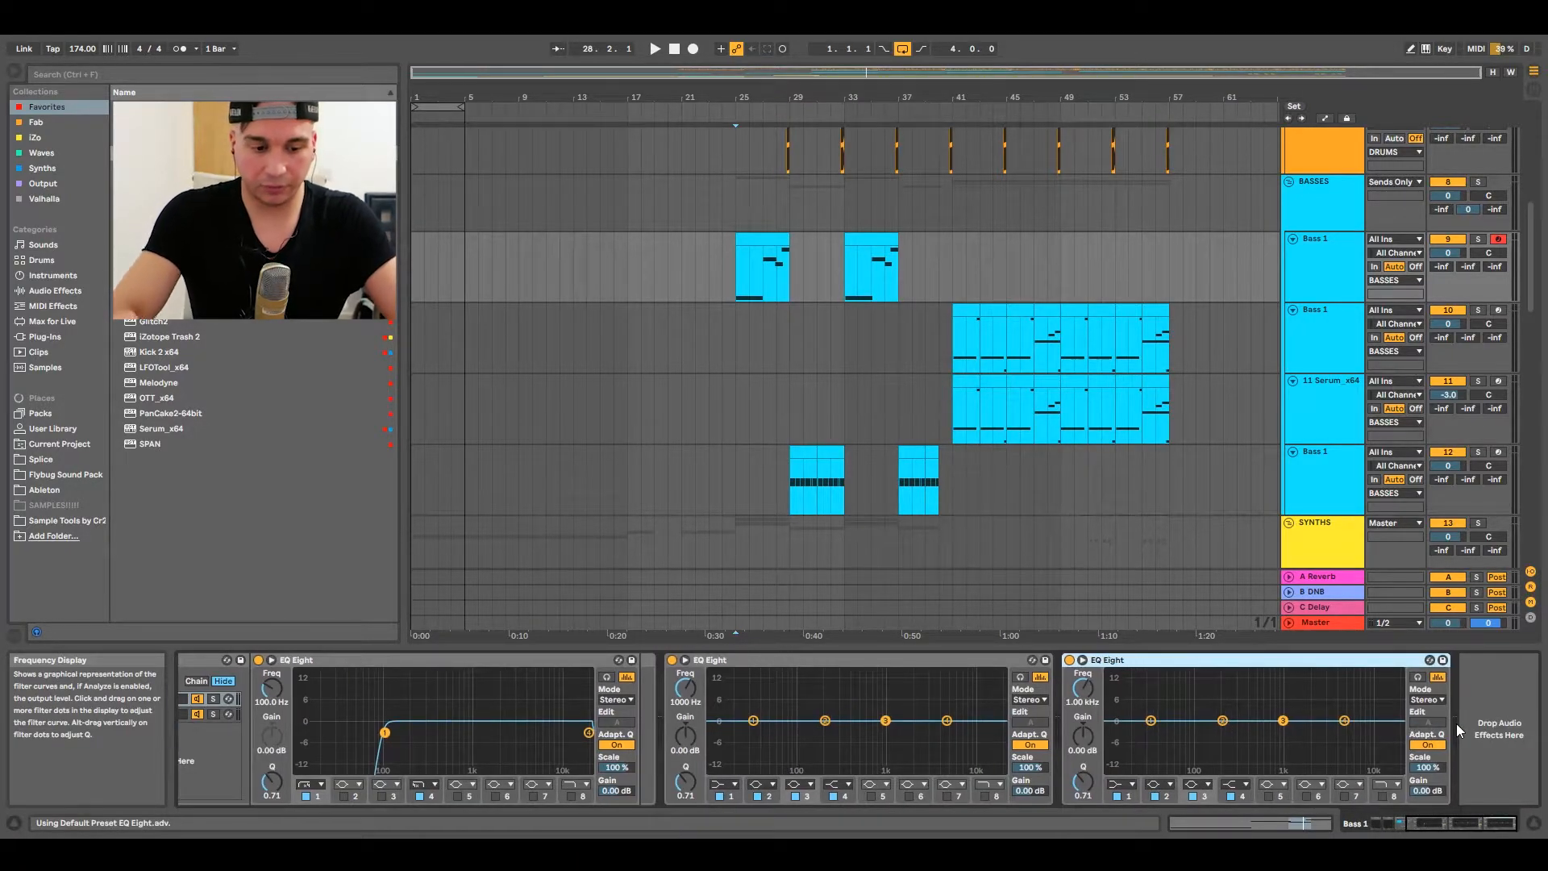
key(ctrl+g)
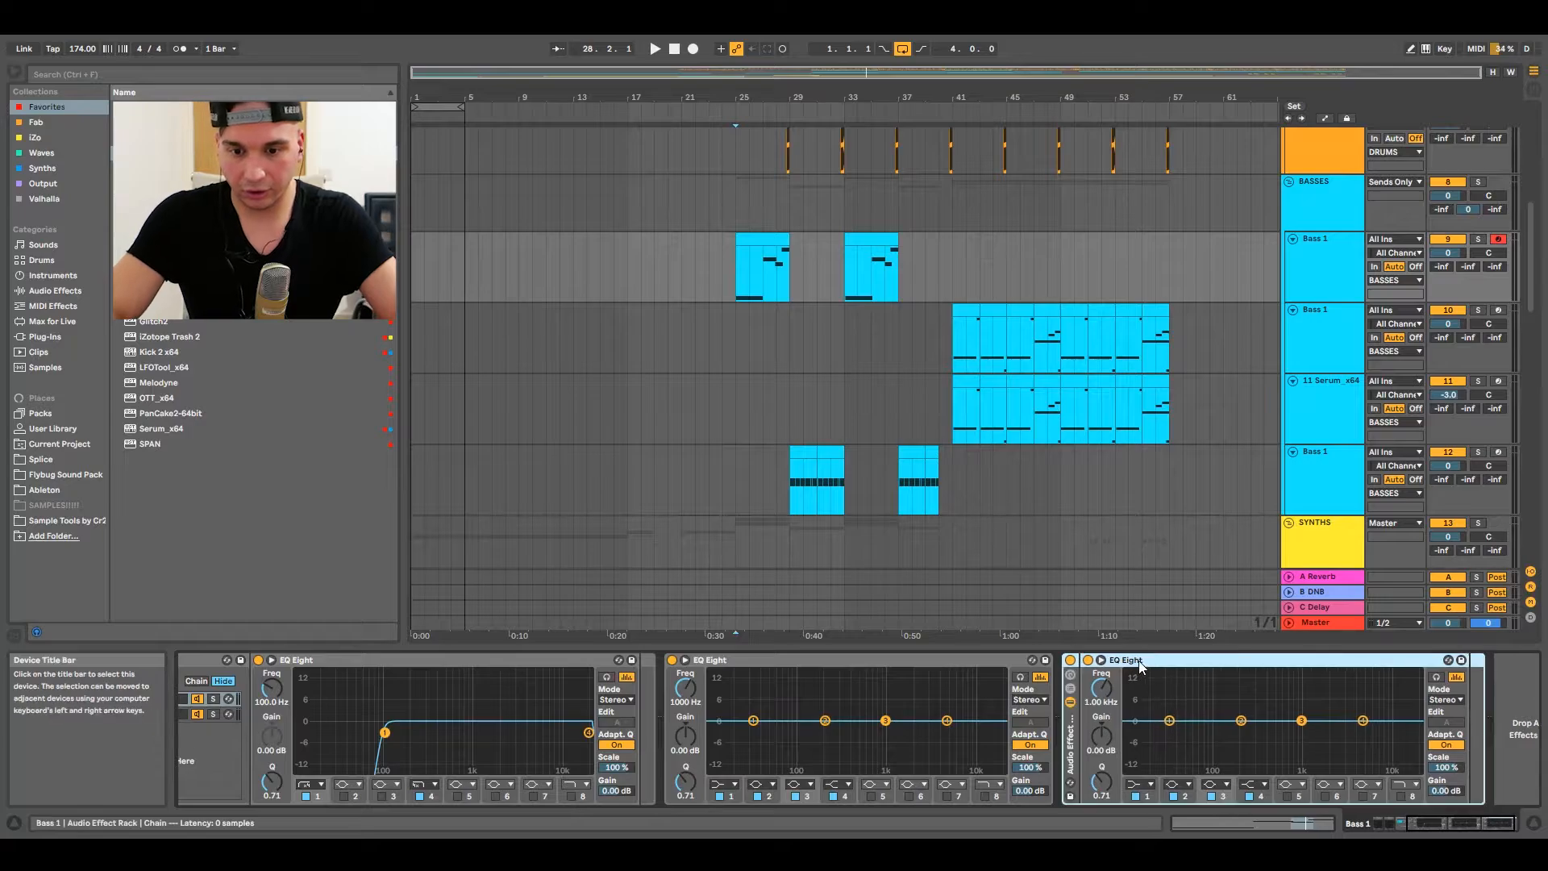
click(1071, 688)
scroll(1132, 737, right, 3)
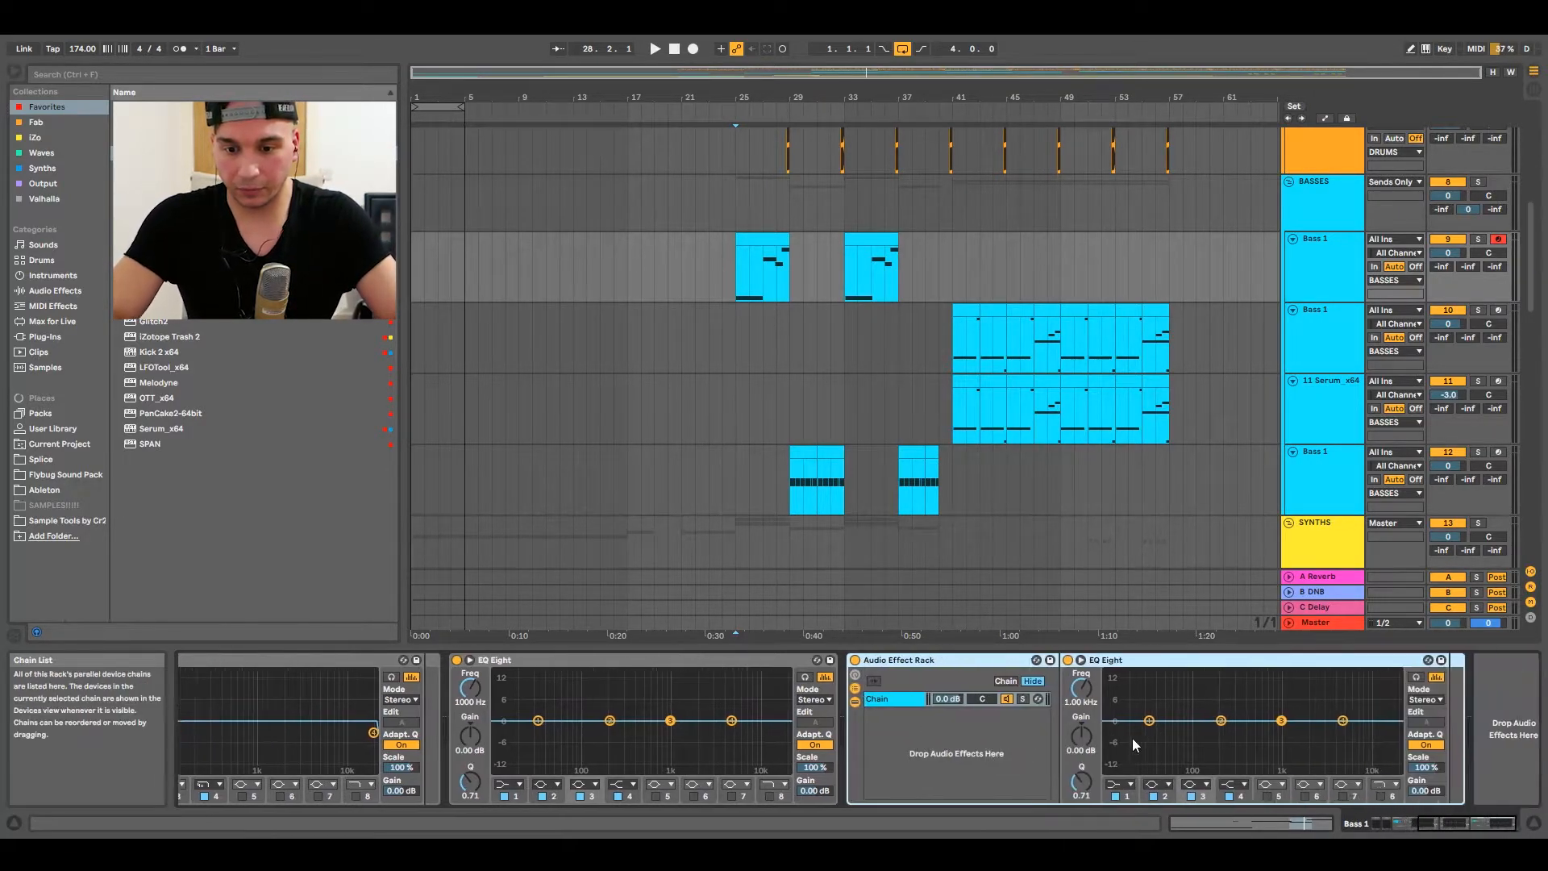
Duplicate the new rack's chain and deactivate the EQ Eight in the first chain to compare both chains.
click(874, 700)
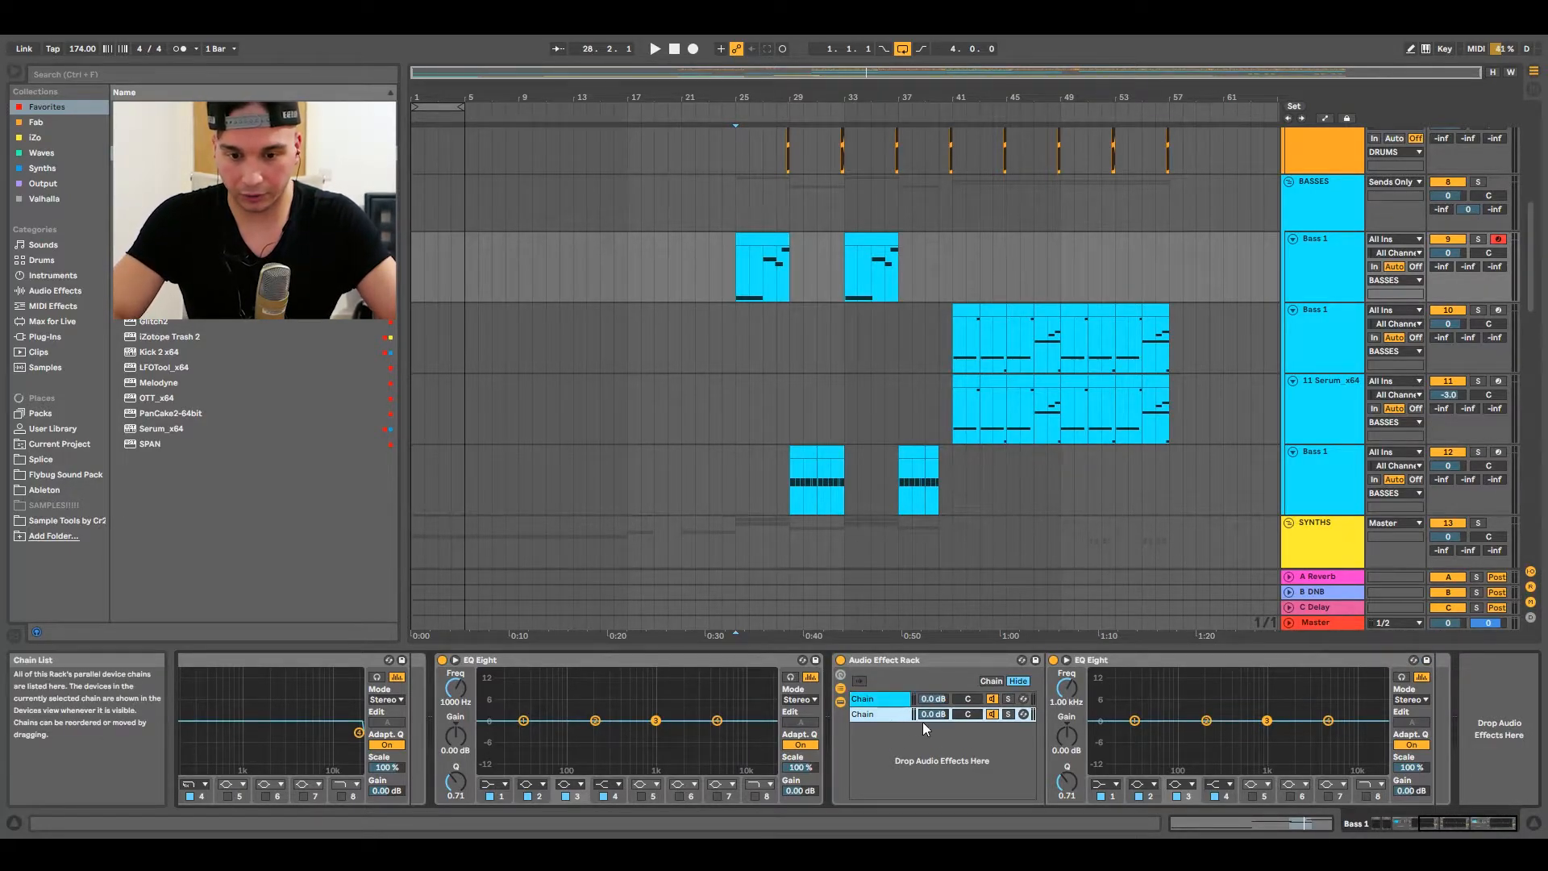
key(ctrl+d)
click(862, 730)
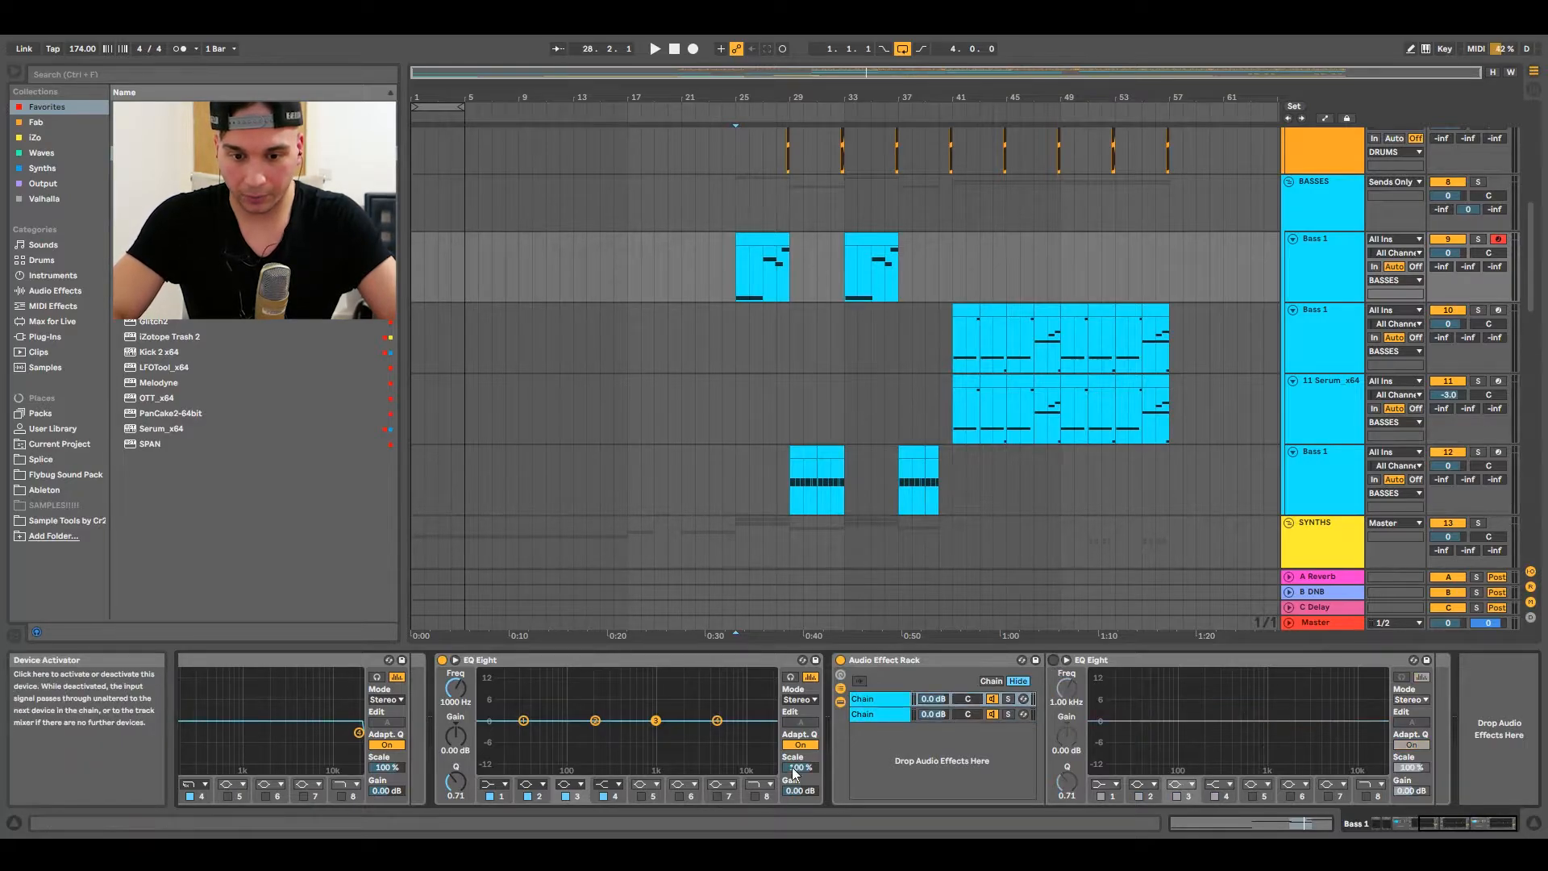
click(877, 714)
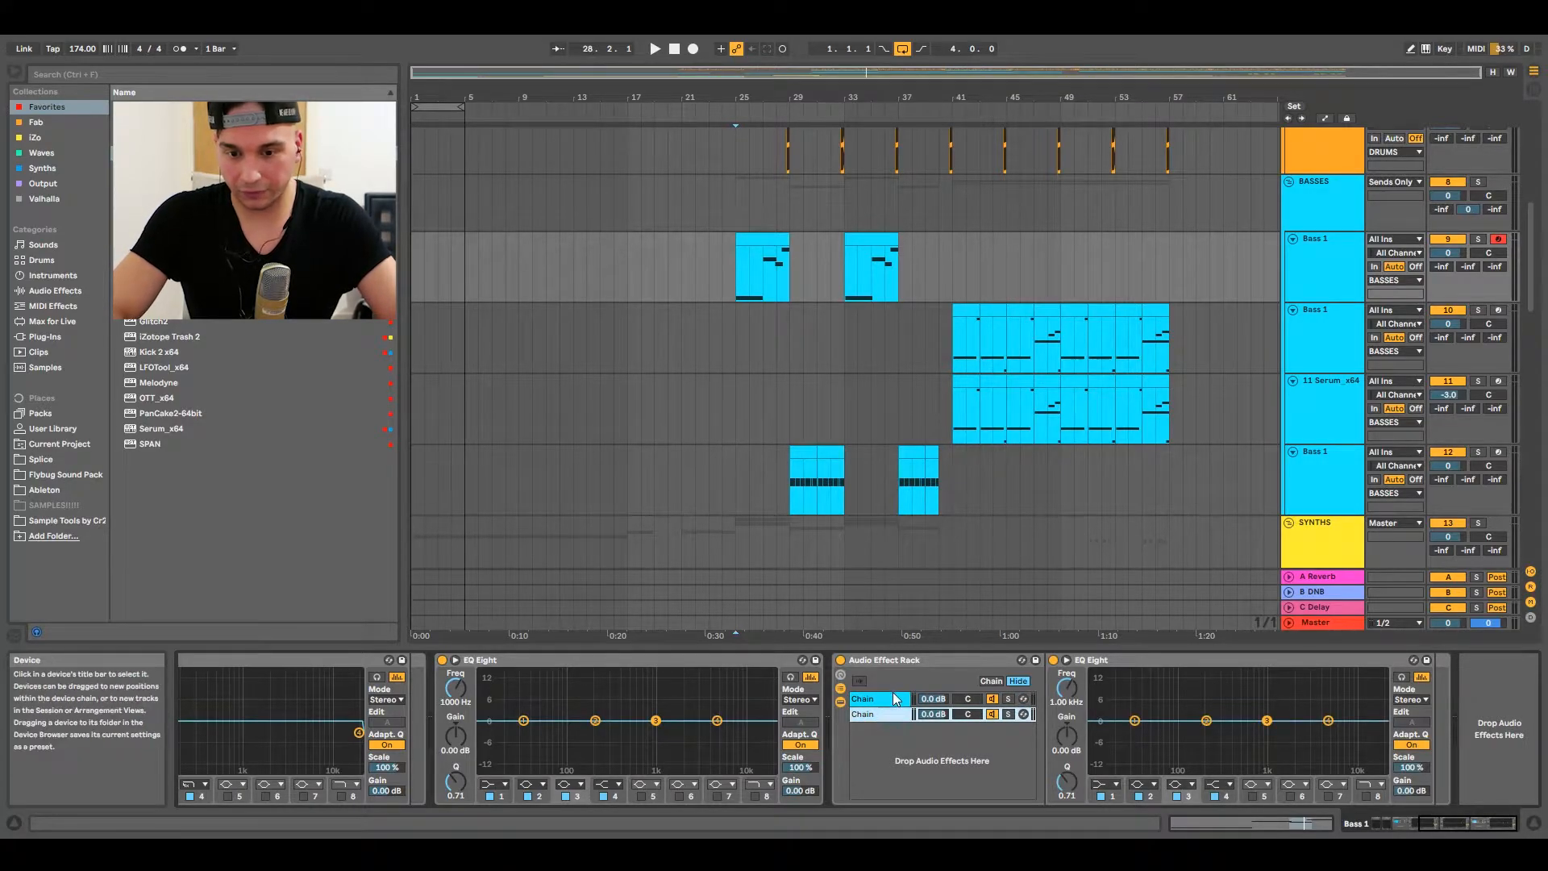
click(892, 697)
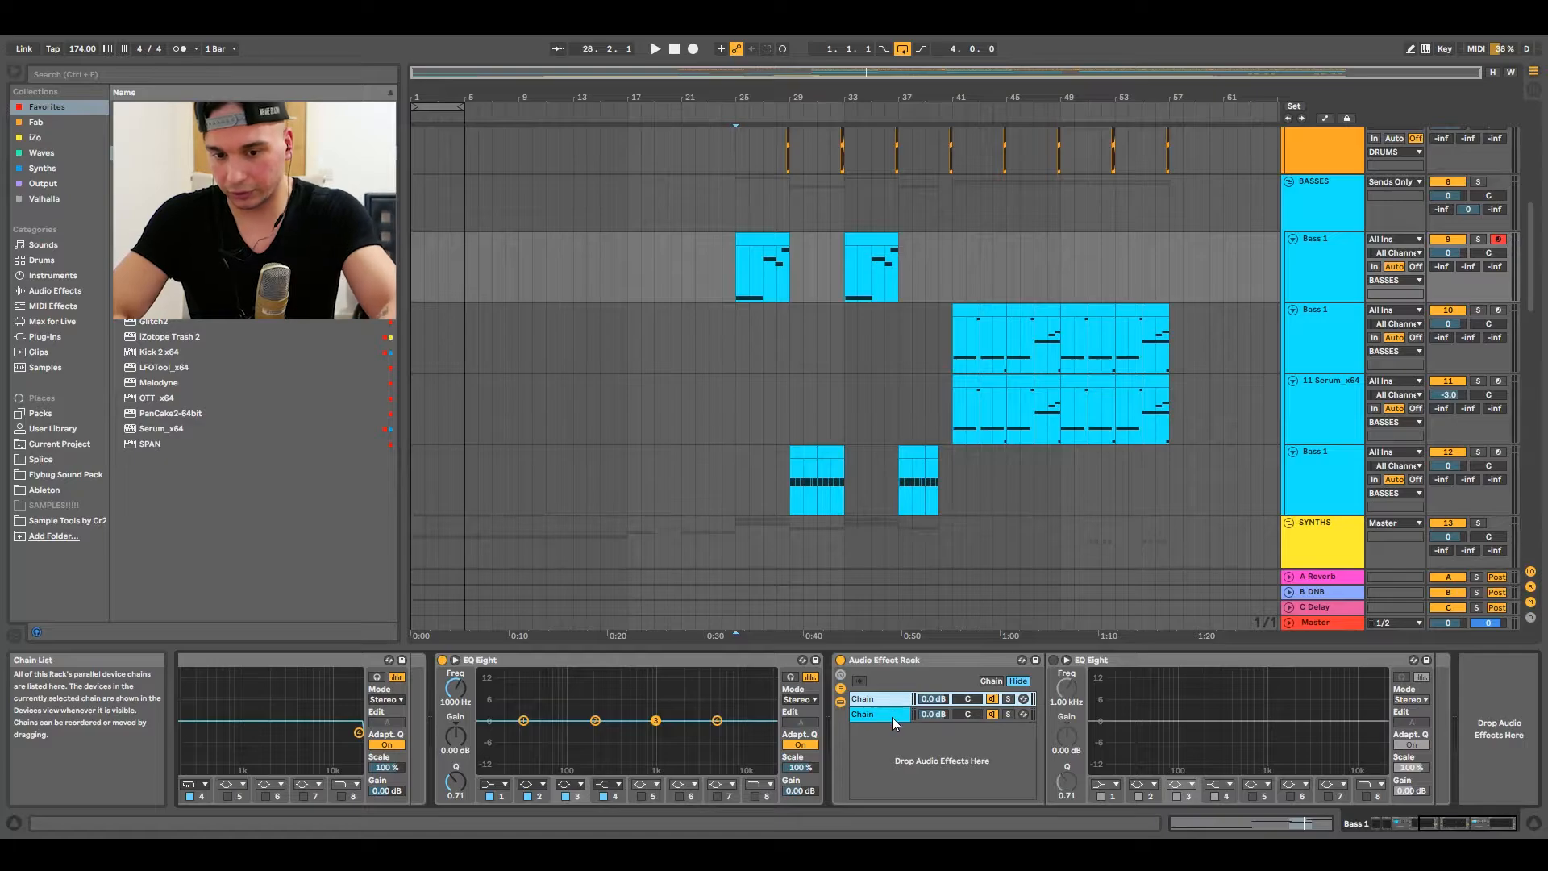
click(893, 716)
Delete the EQ Eight from the new rack's second chain and remove the demonstration rack.
click(1102, 661)
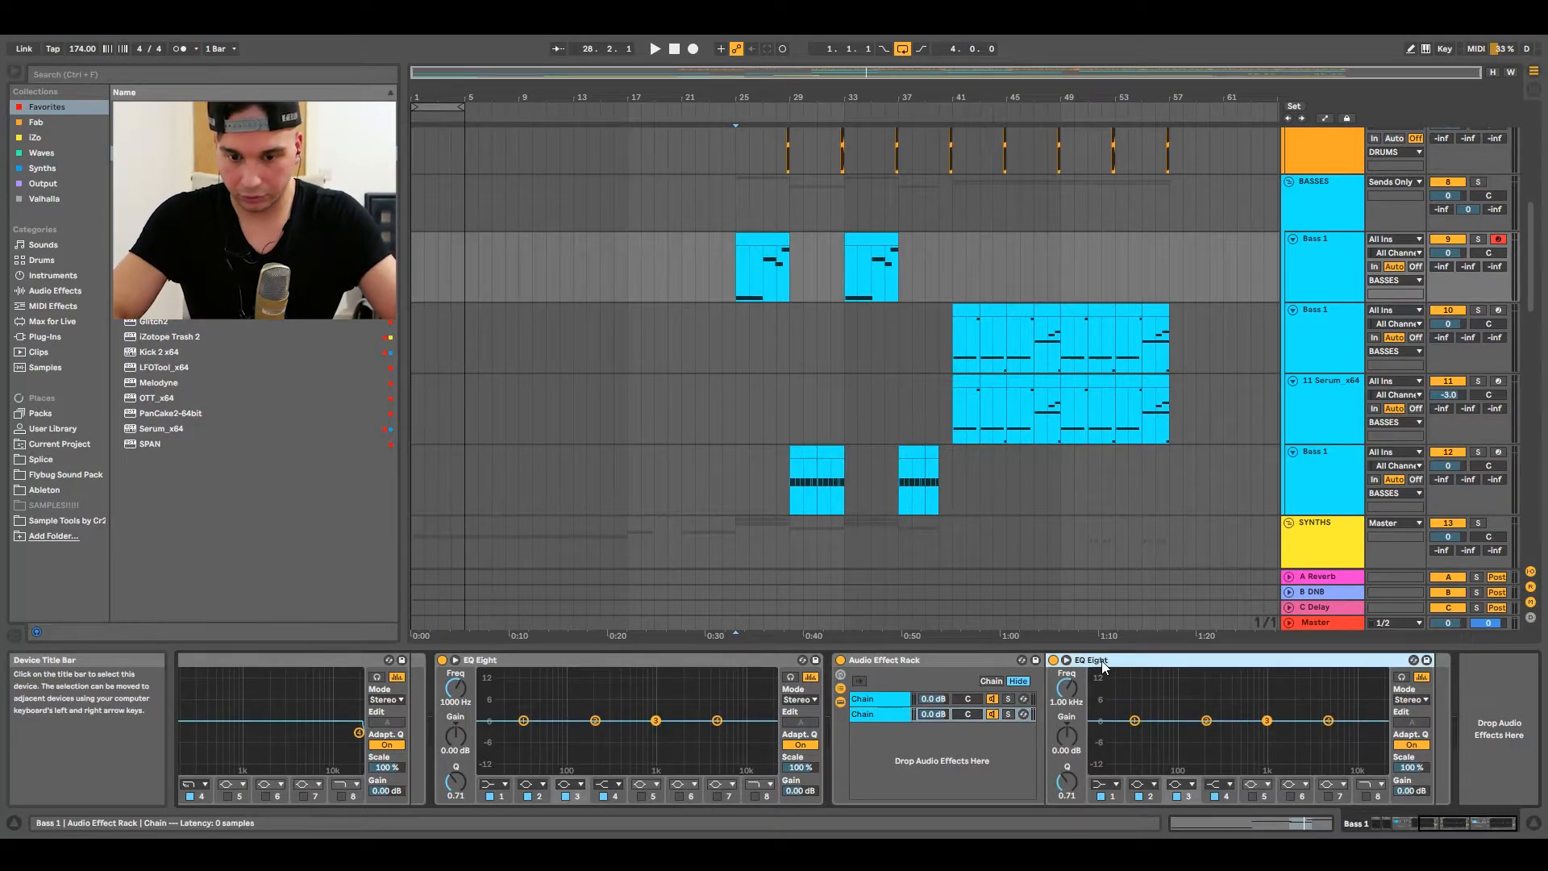
key(Delete)
click(882, 714)
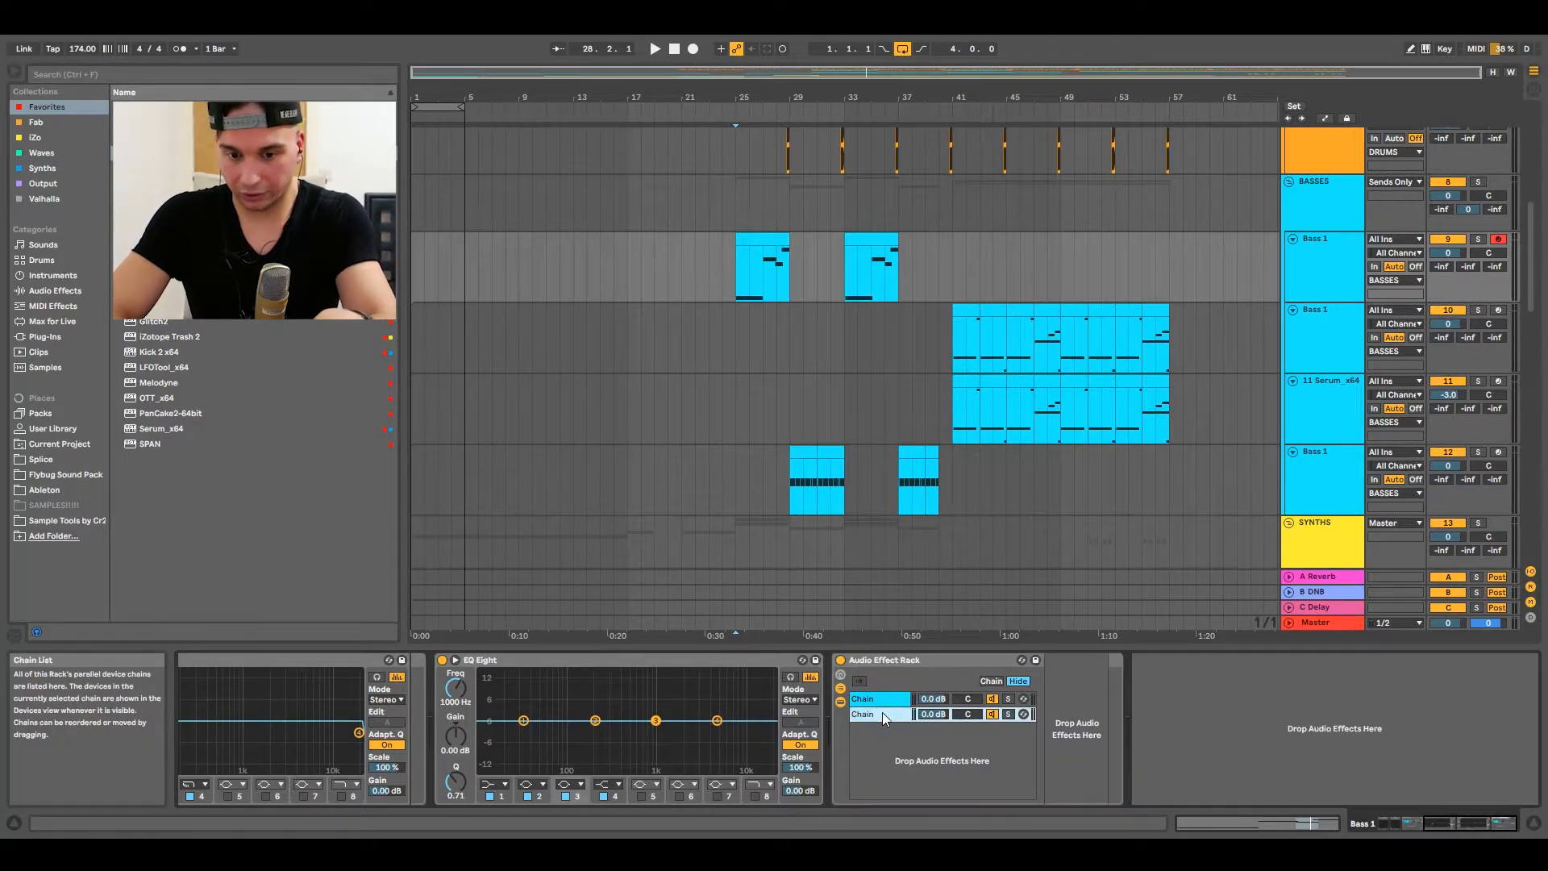
click(887, 702)
click(883, 714)
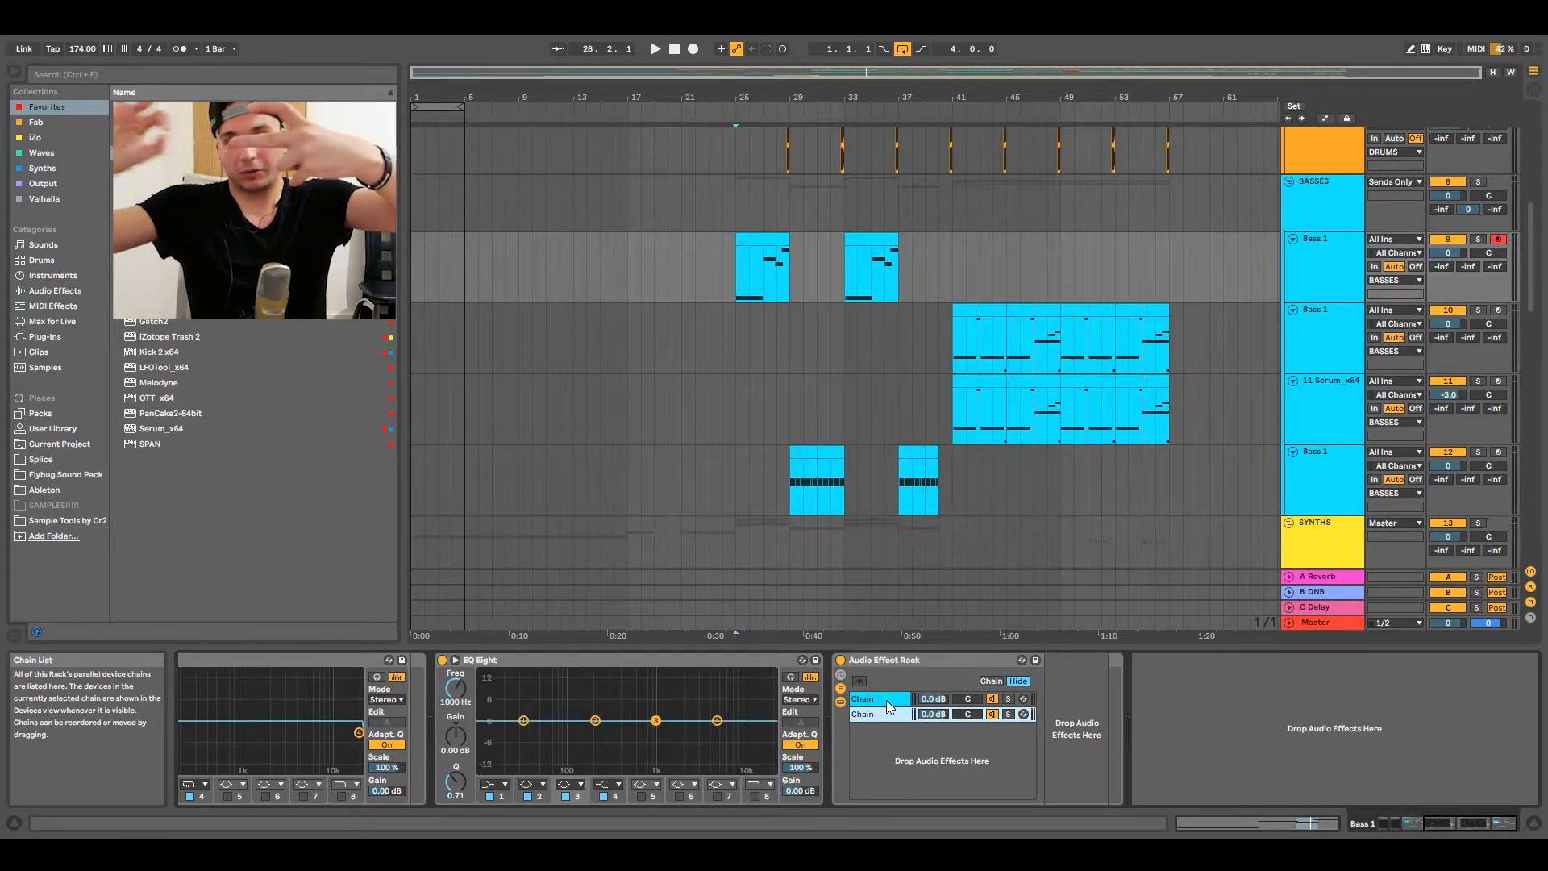
scroll(854, 707, left, 3)
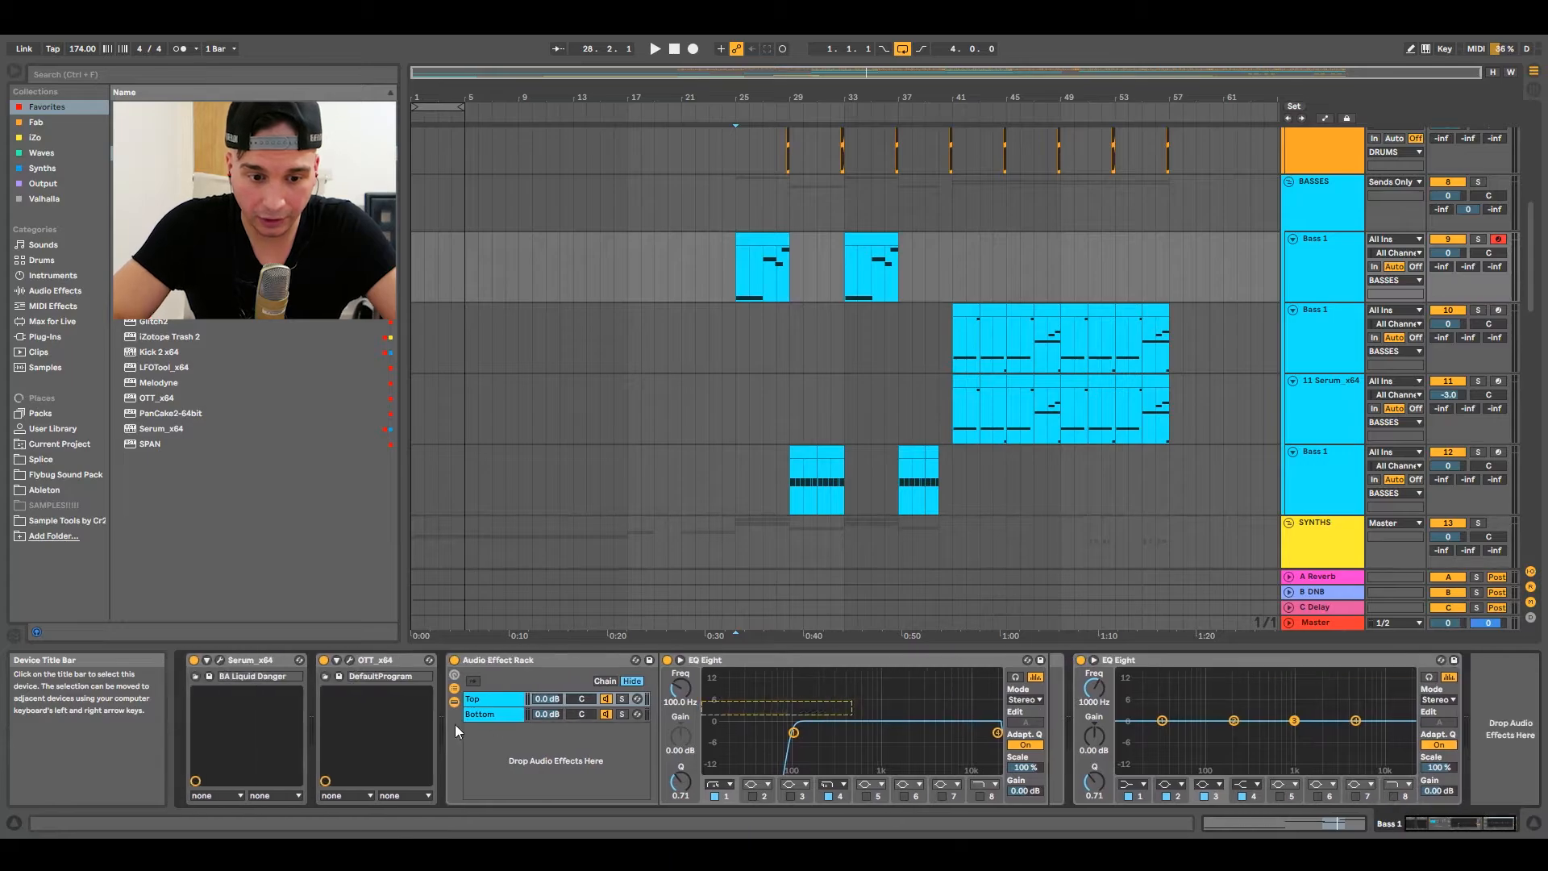
Examine the EQ Eight low-cut and high-cut bands in the rack's Bottom and Top chains.
click(486, 701)
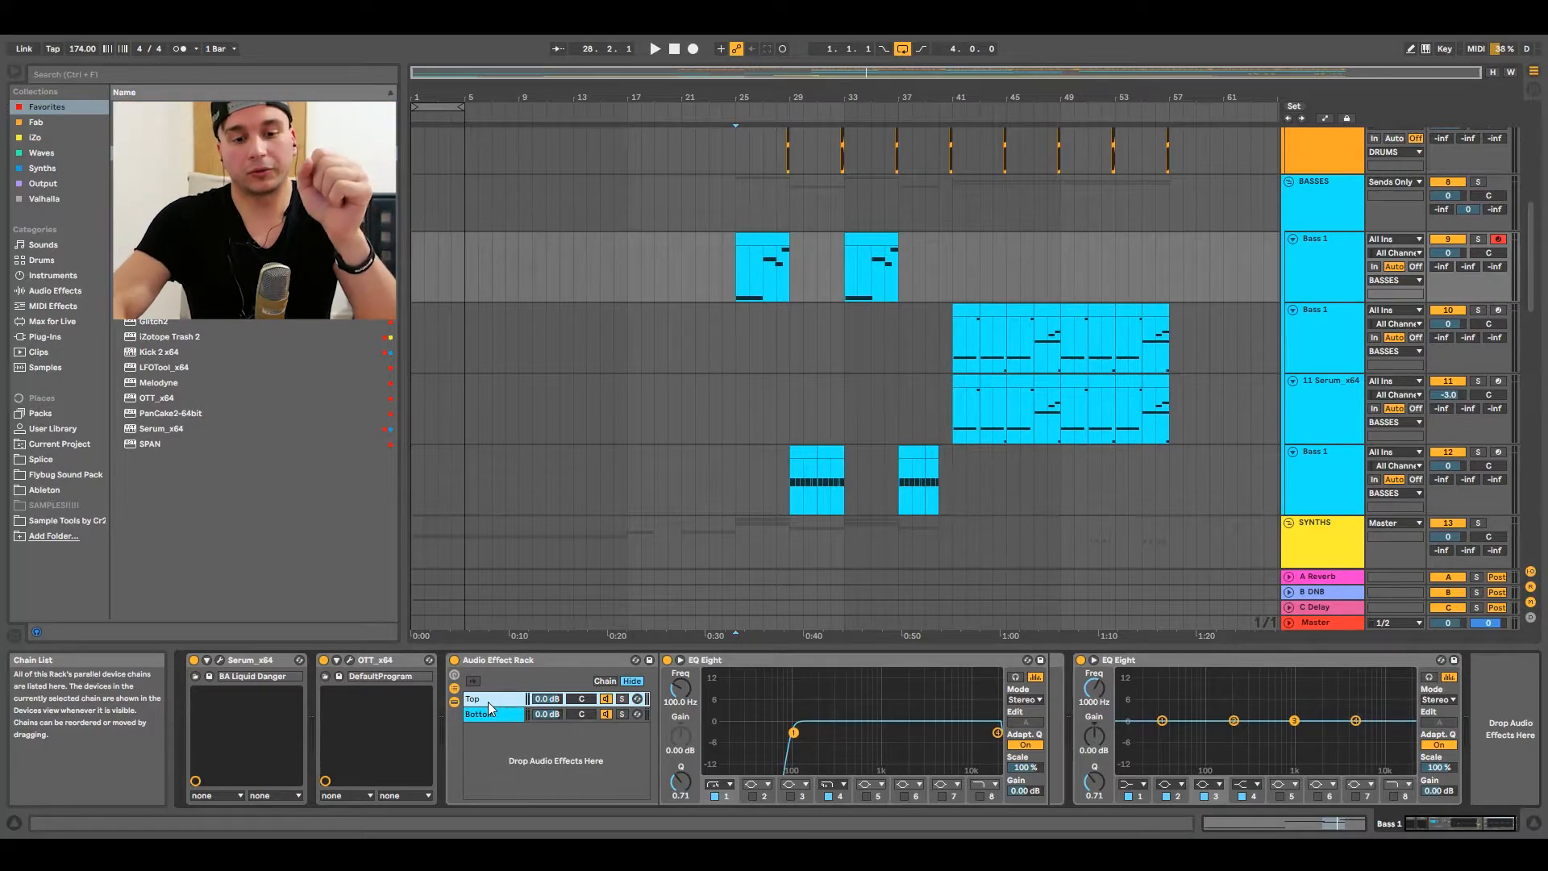
click(511, 714)
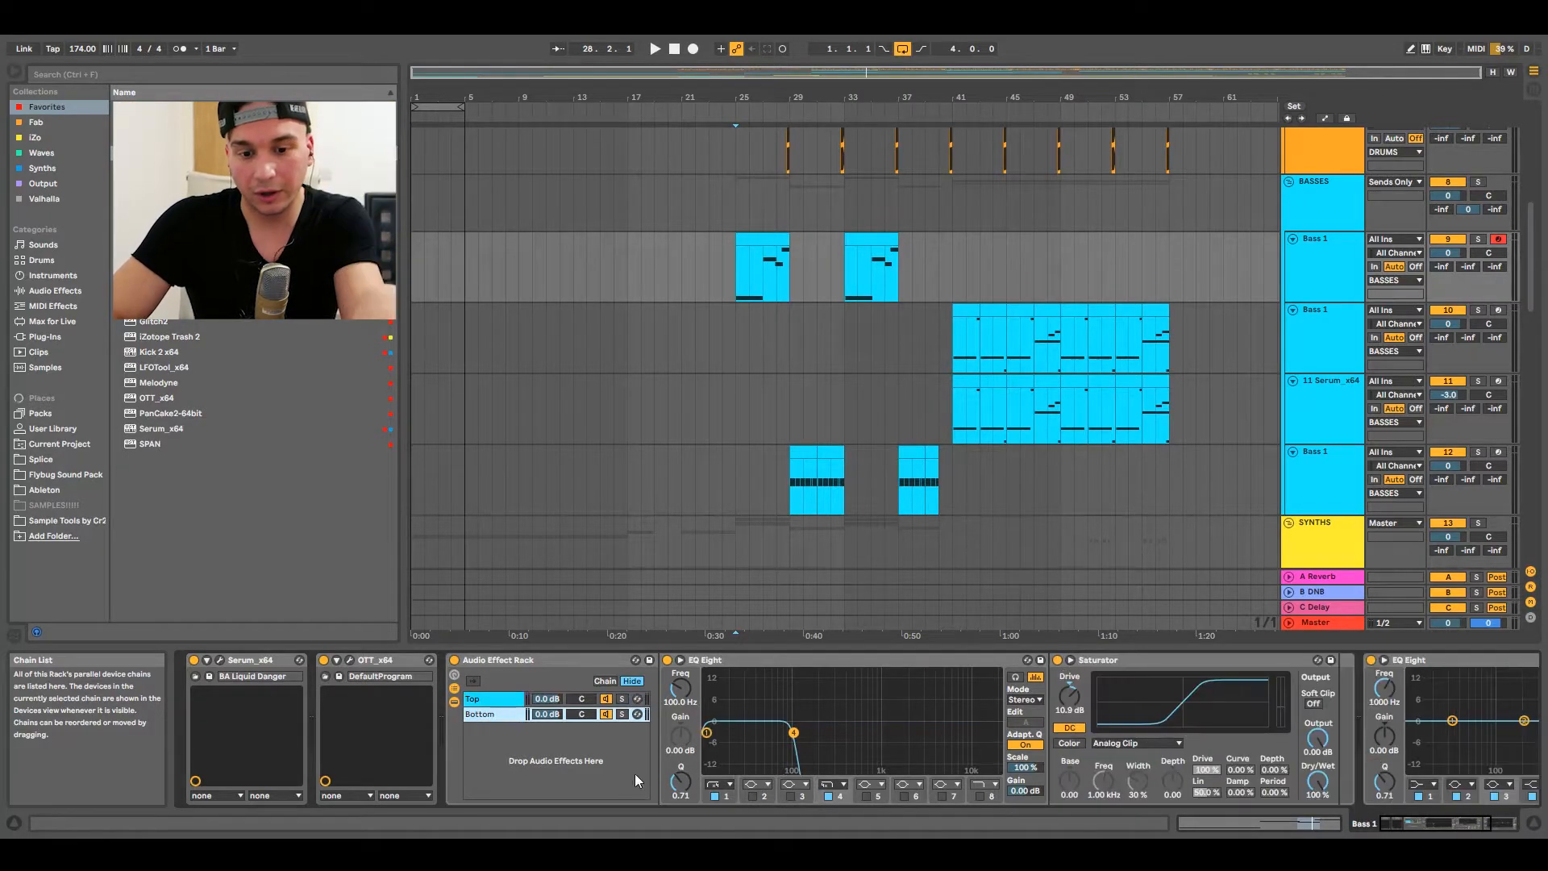
click(707, 733)
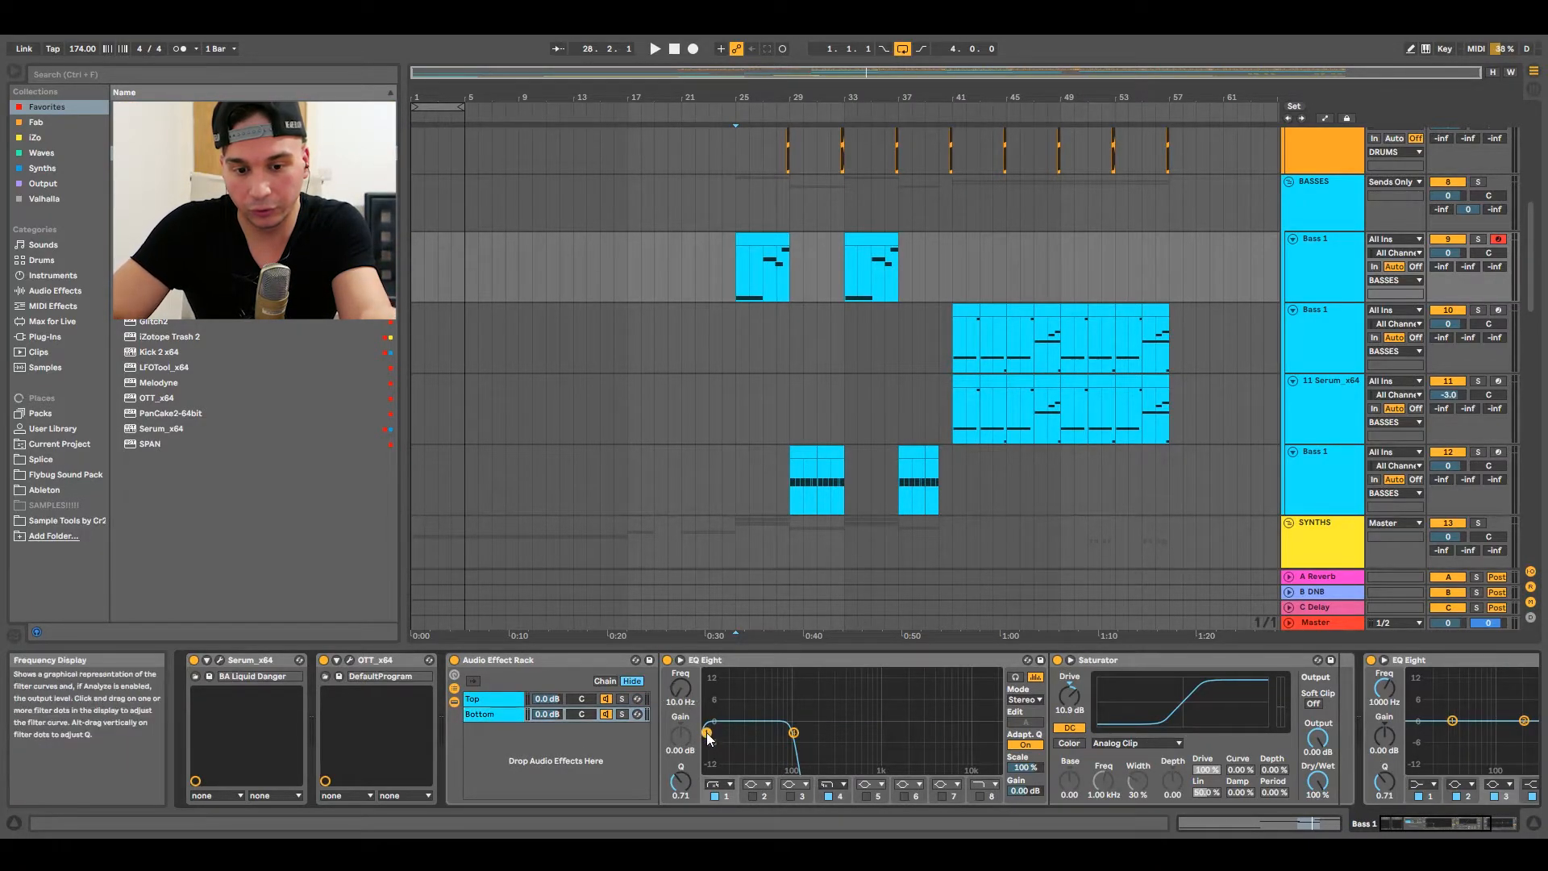
click(793, 734)
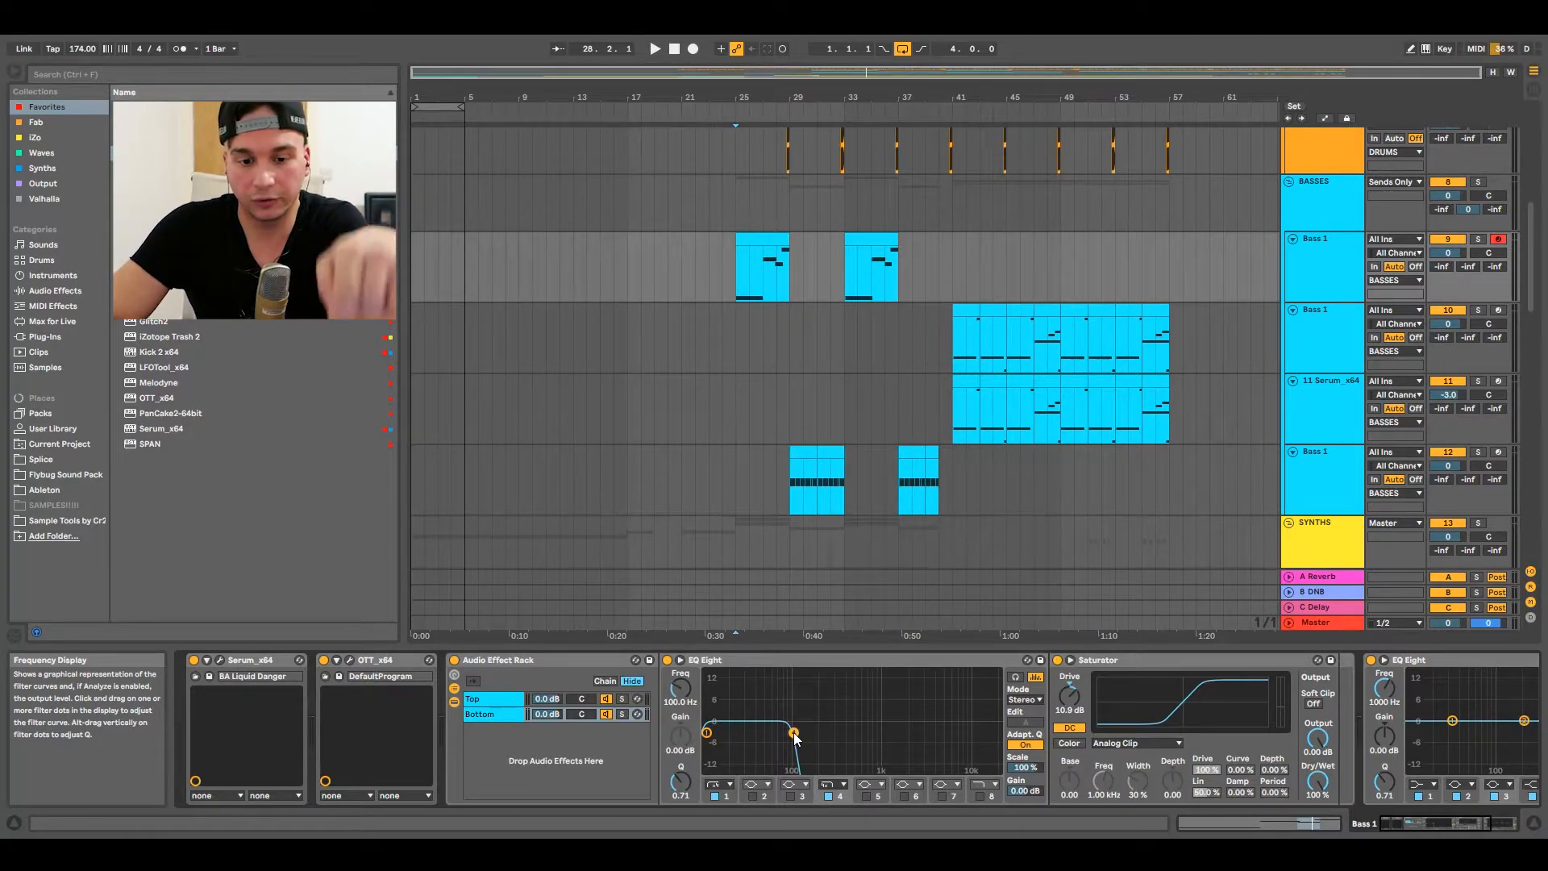
click(495, 698)
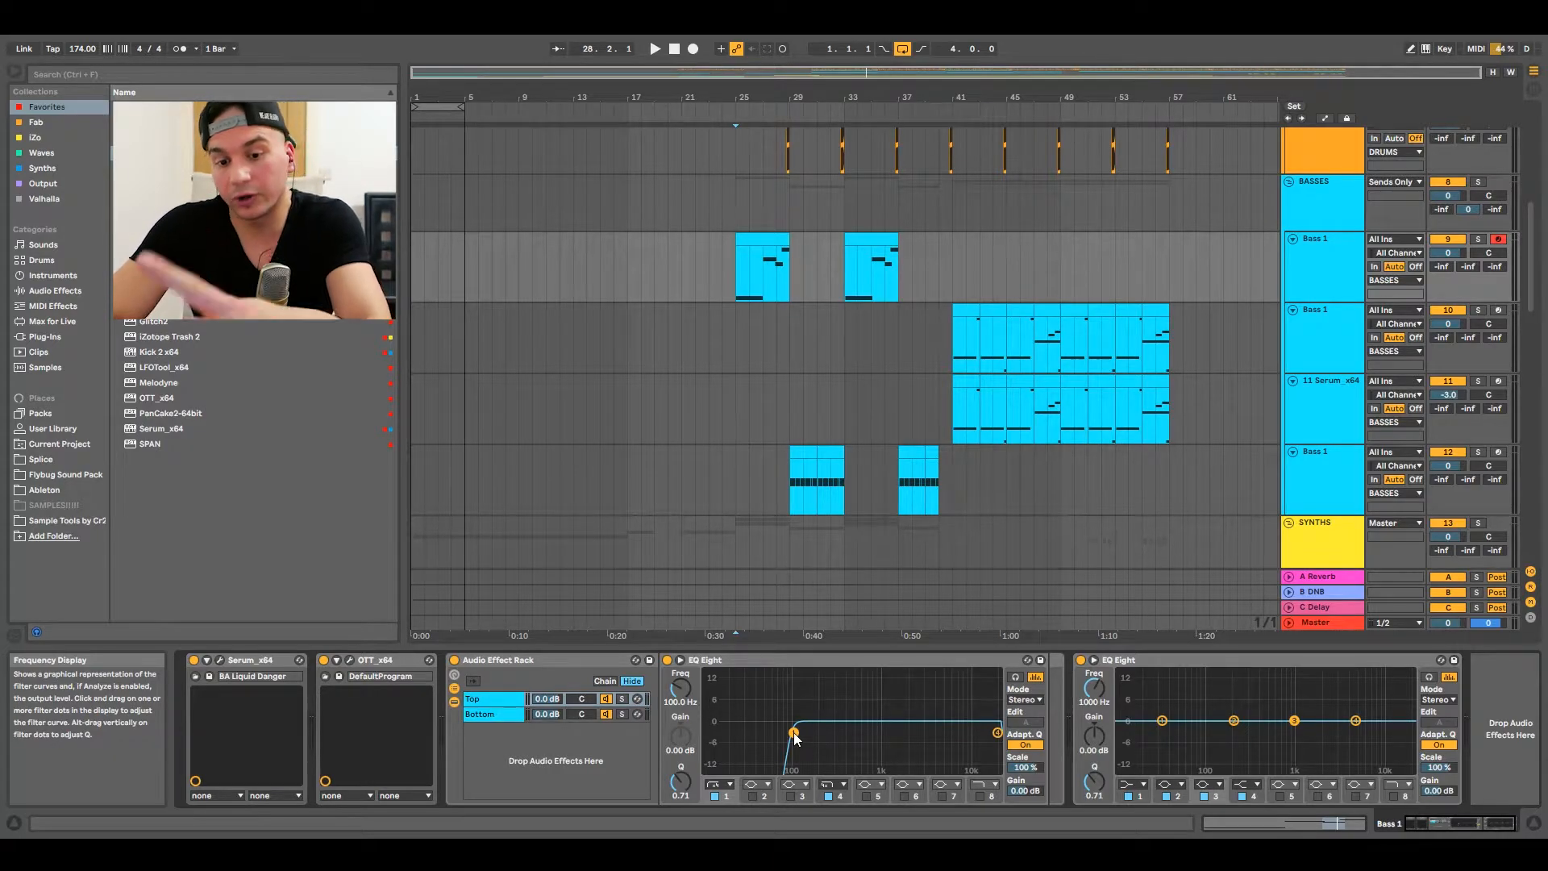
click(997, 735)
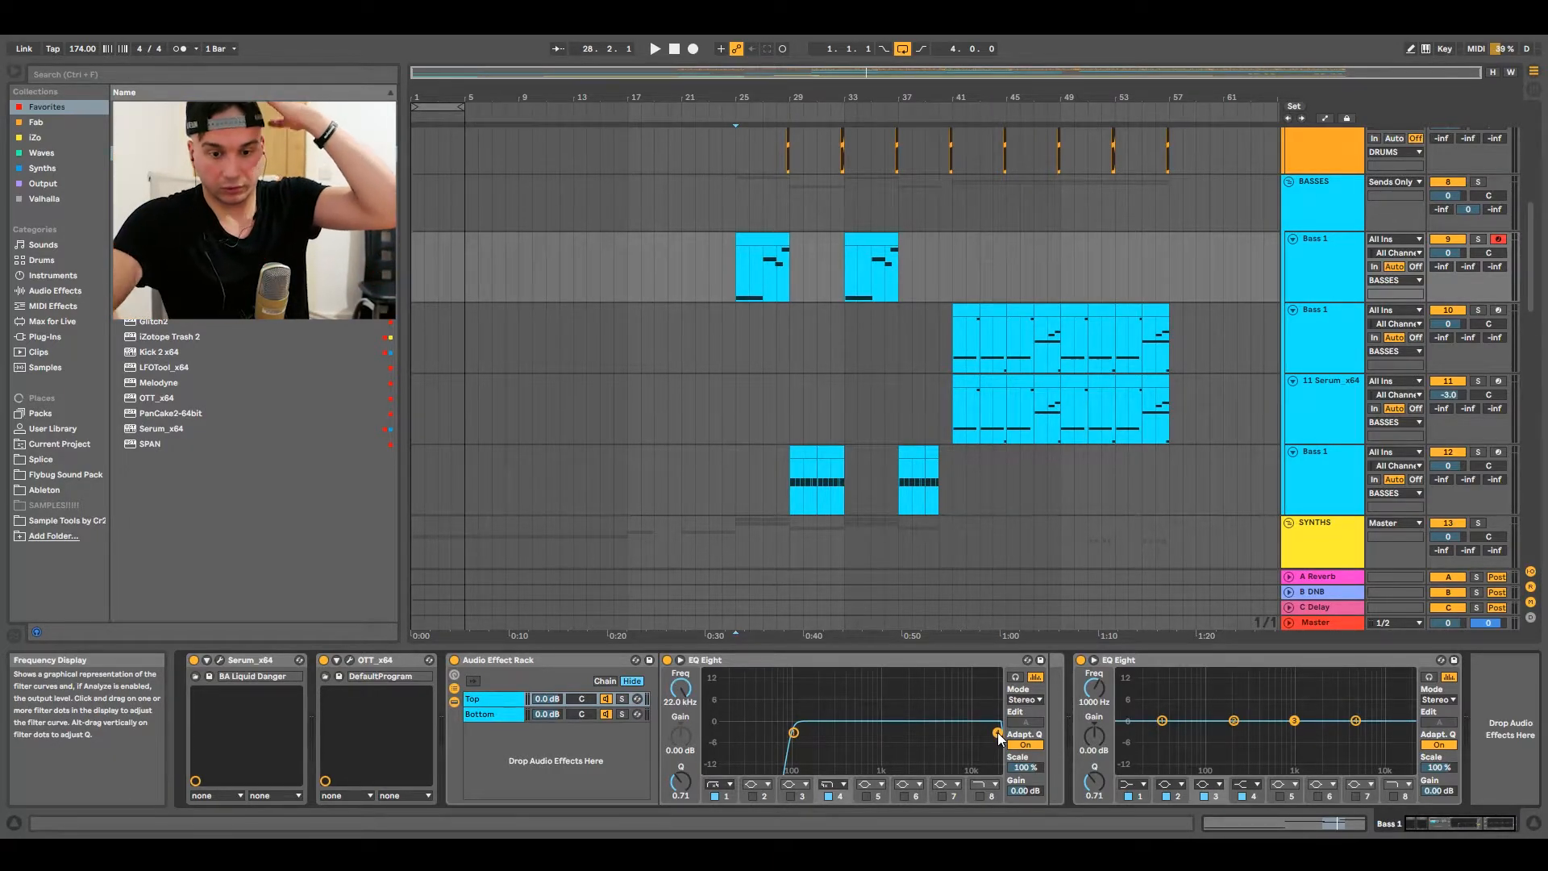
Show the rack's Bottom chain, solo Bass 1 track 9 and start playback from bar 25.
click(497, 712)
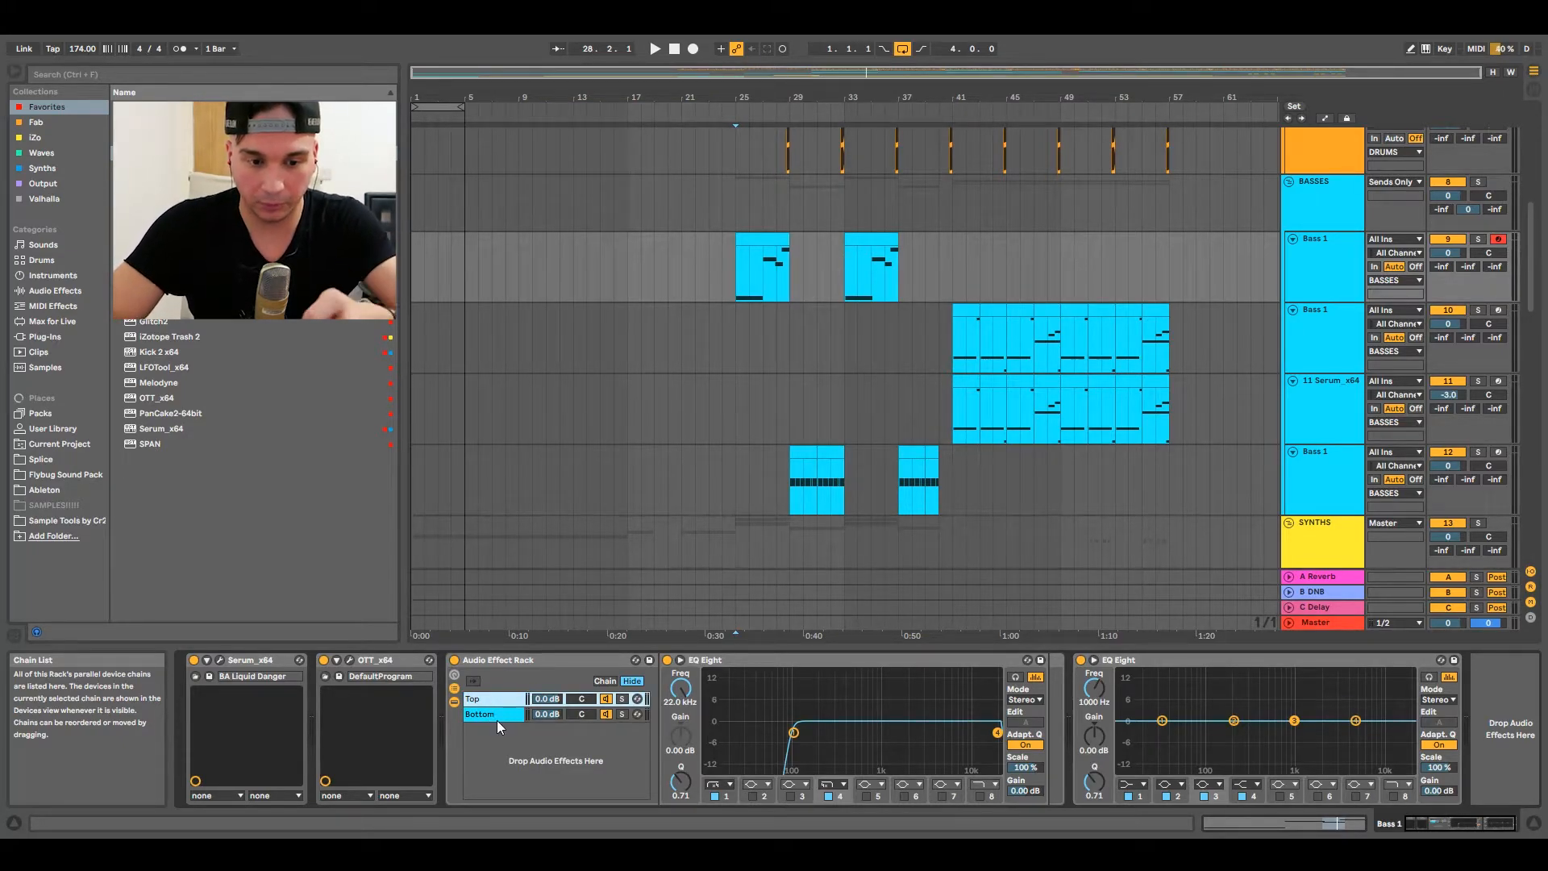
click(500, 714)
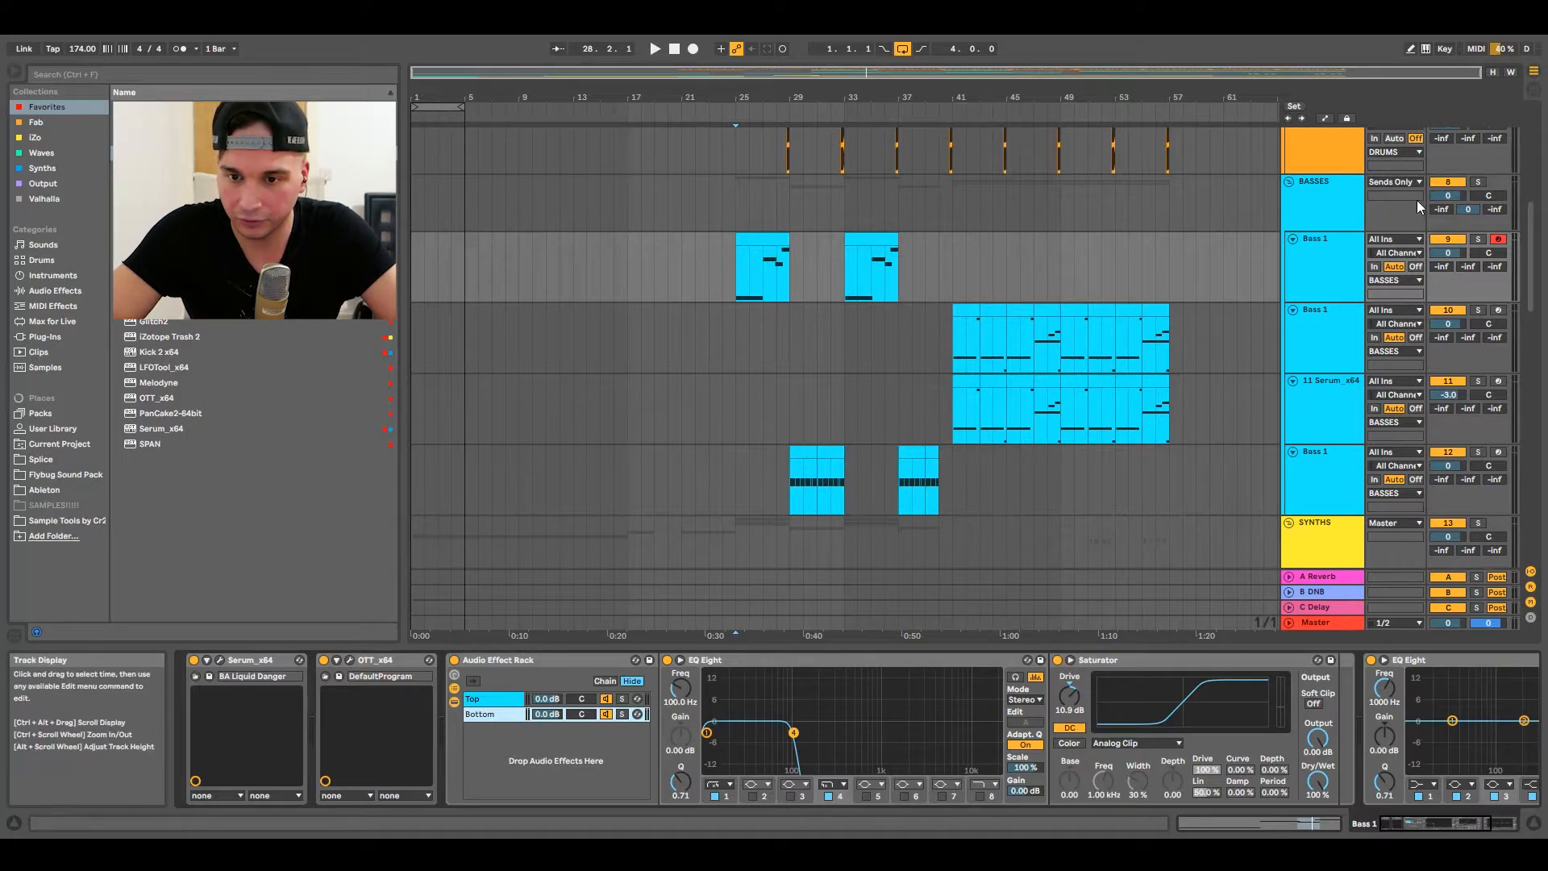
click(1332, 250)
key(s)
key(space)
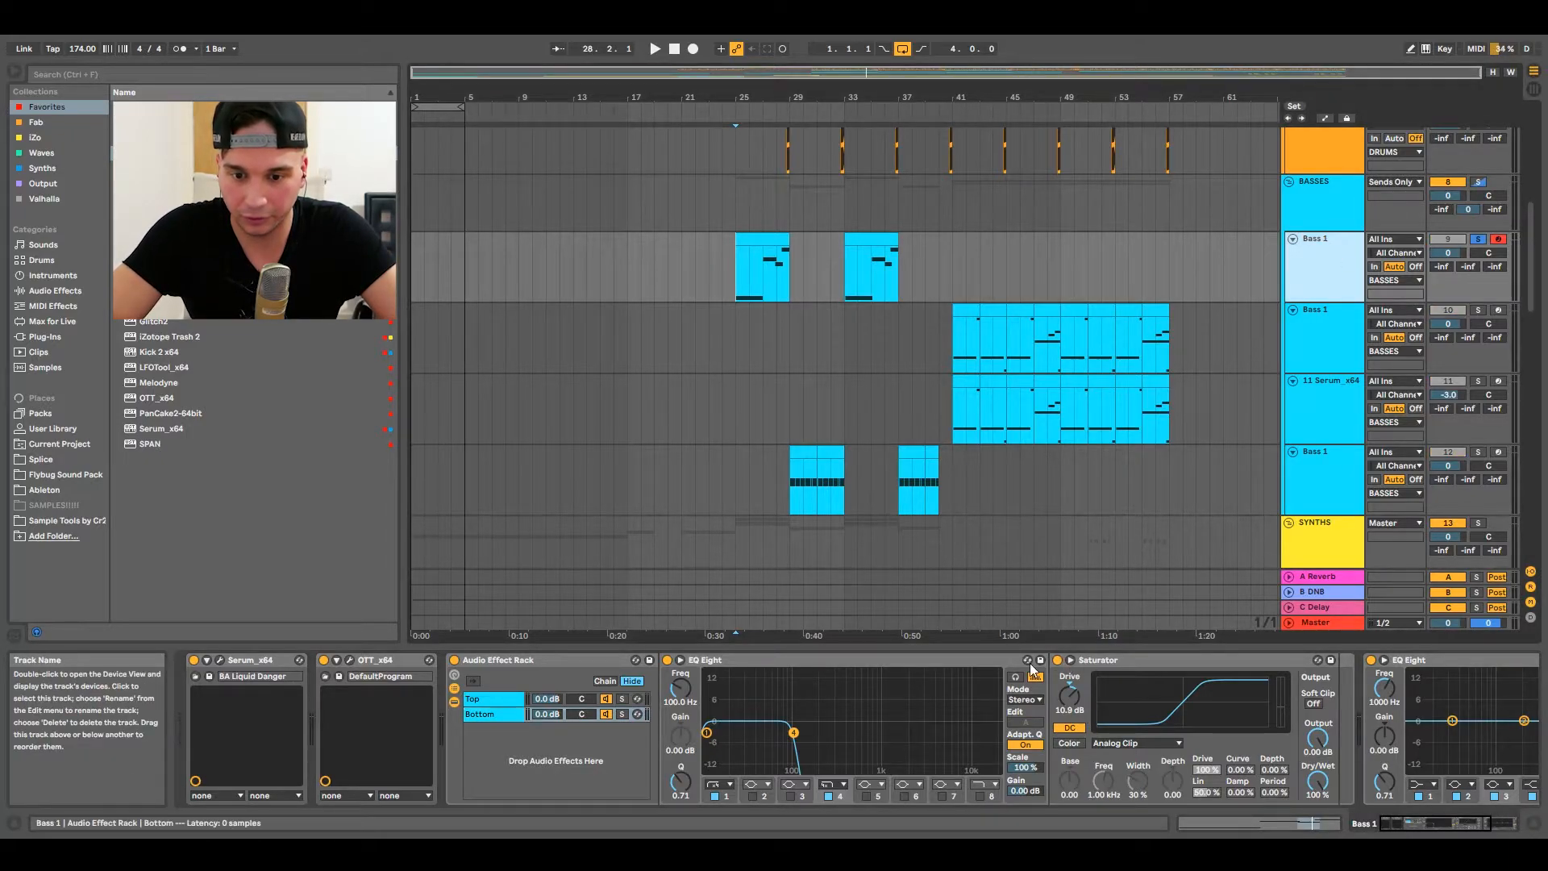
Compare the bass with the Bottom chain's Saturator switched off and on while replaying from bar 25.
click(1056, 659)
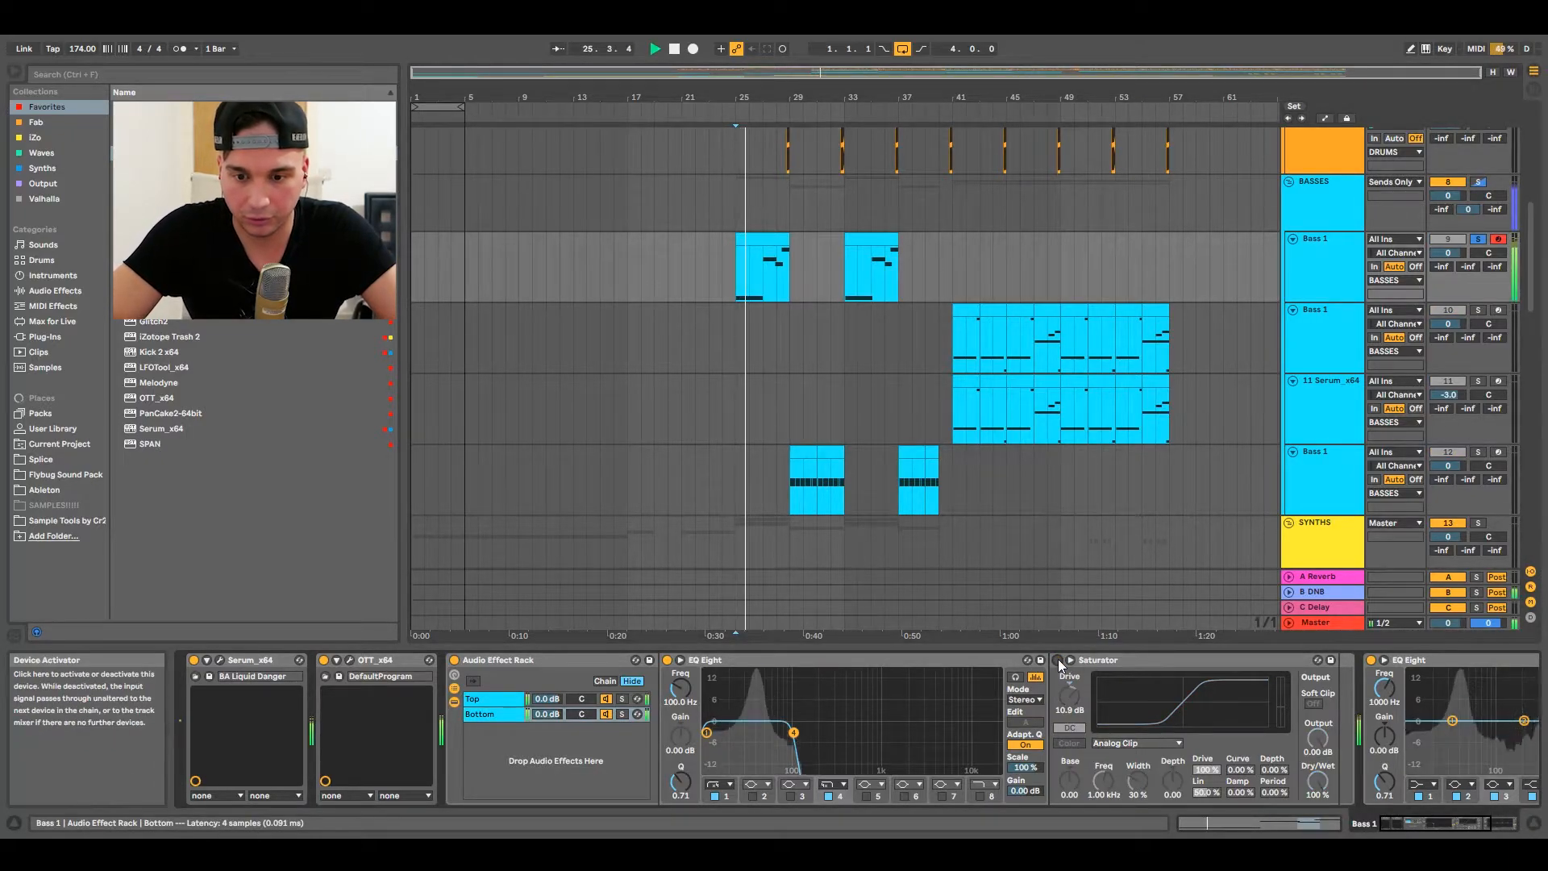
click(1057, 660)
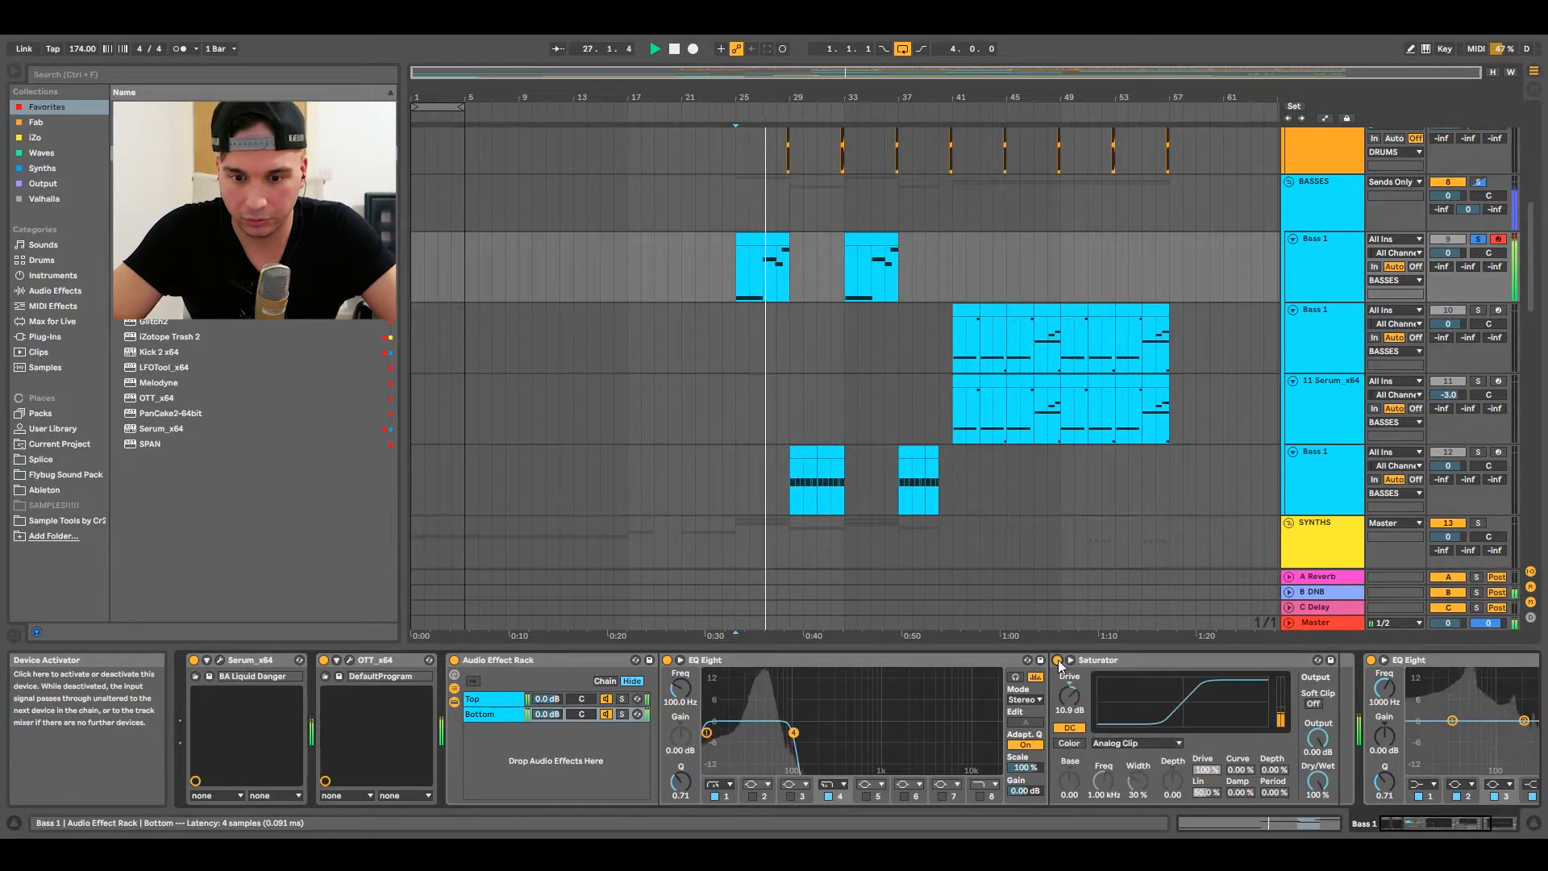
key(space)
key(space)
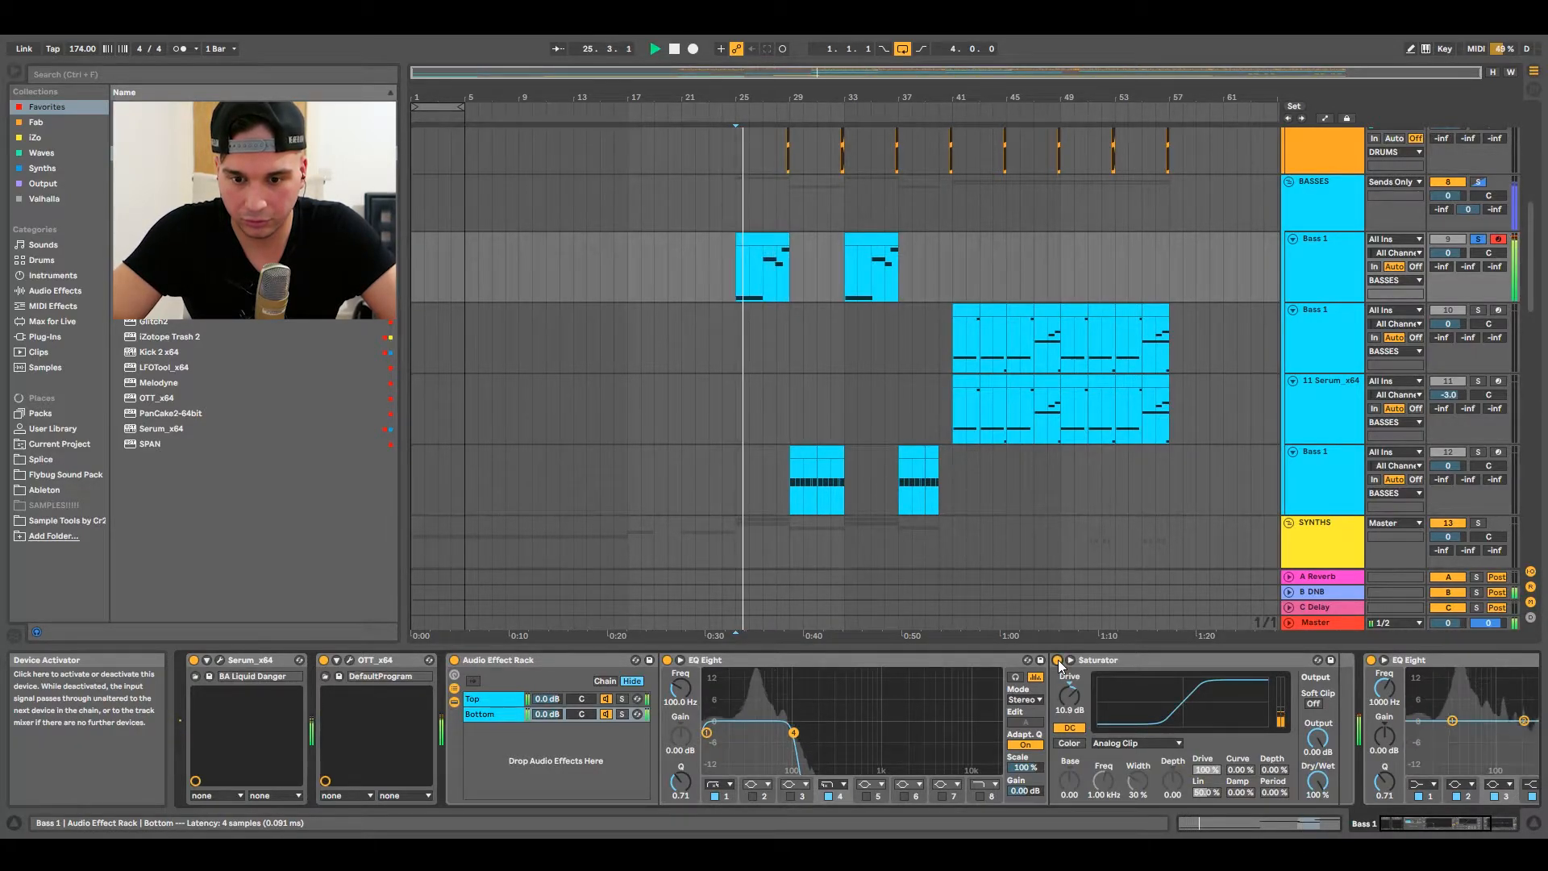
click(1057, 659)
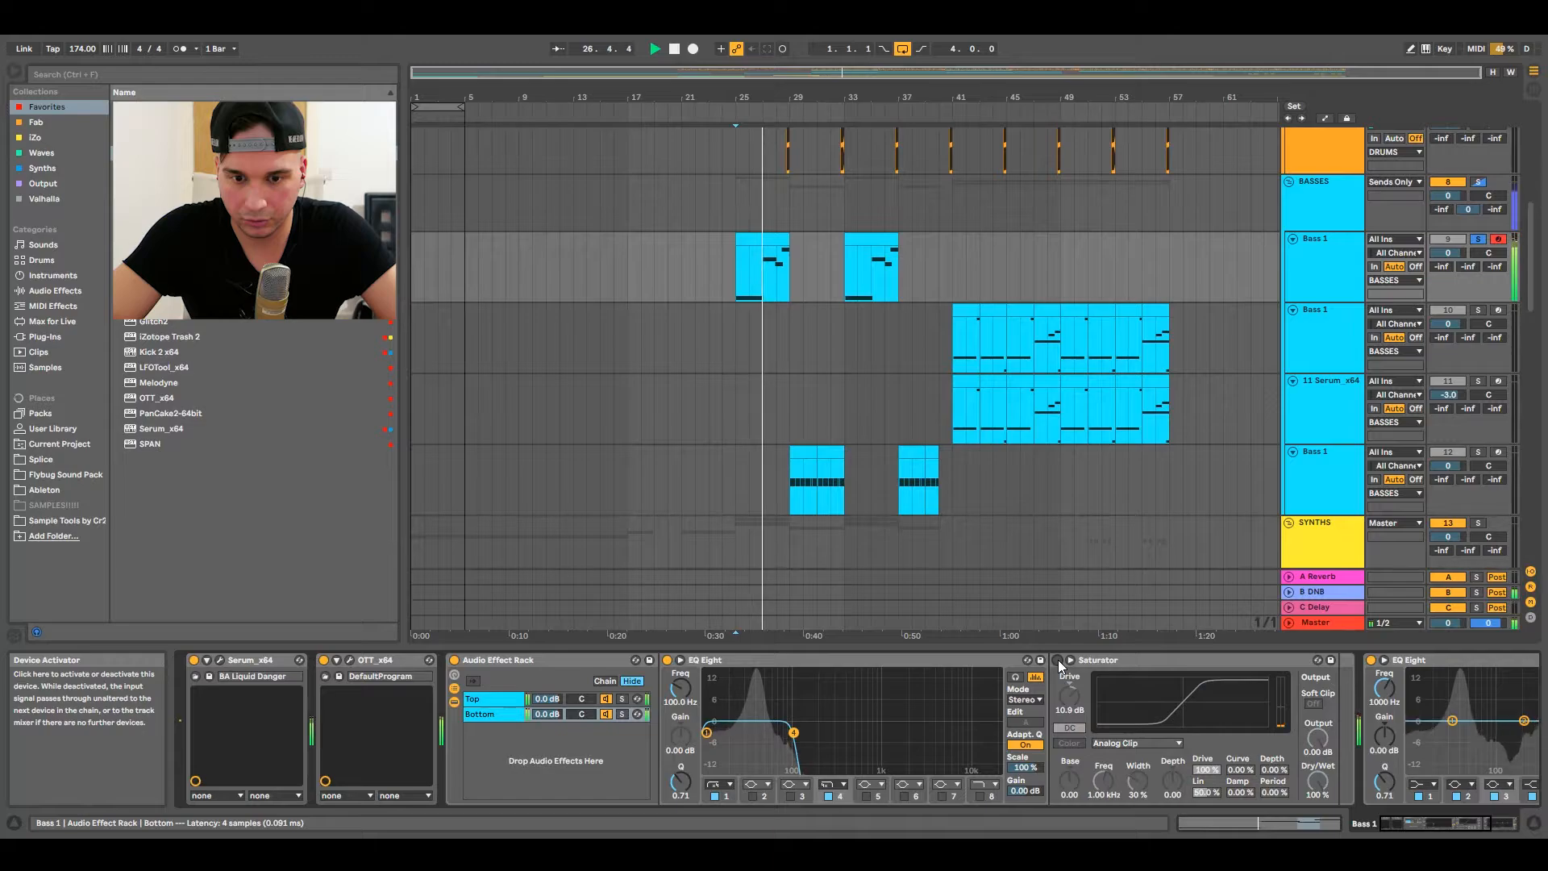
key(space)
key(space)
click(1057, 659)
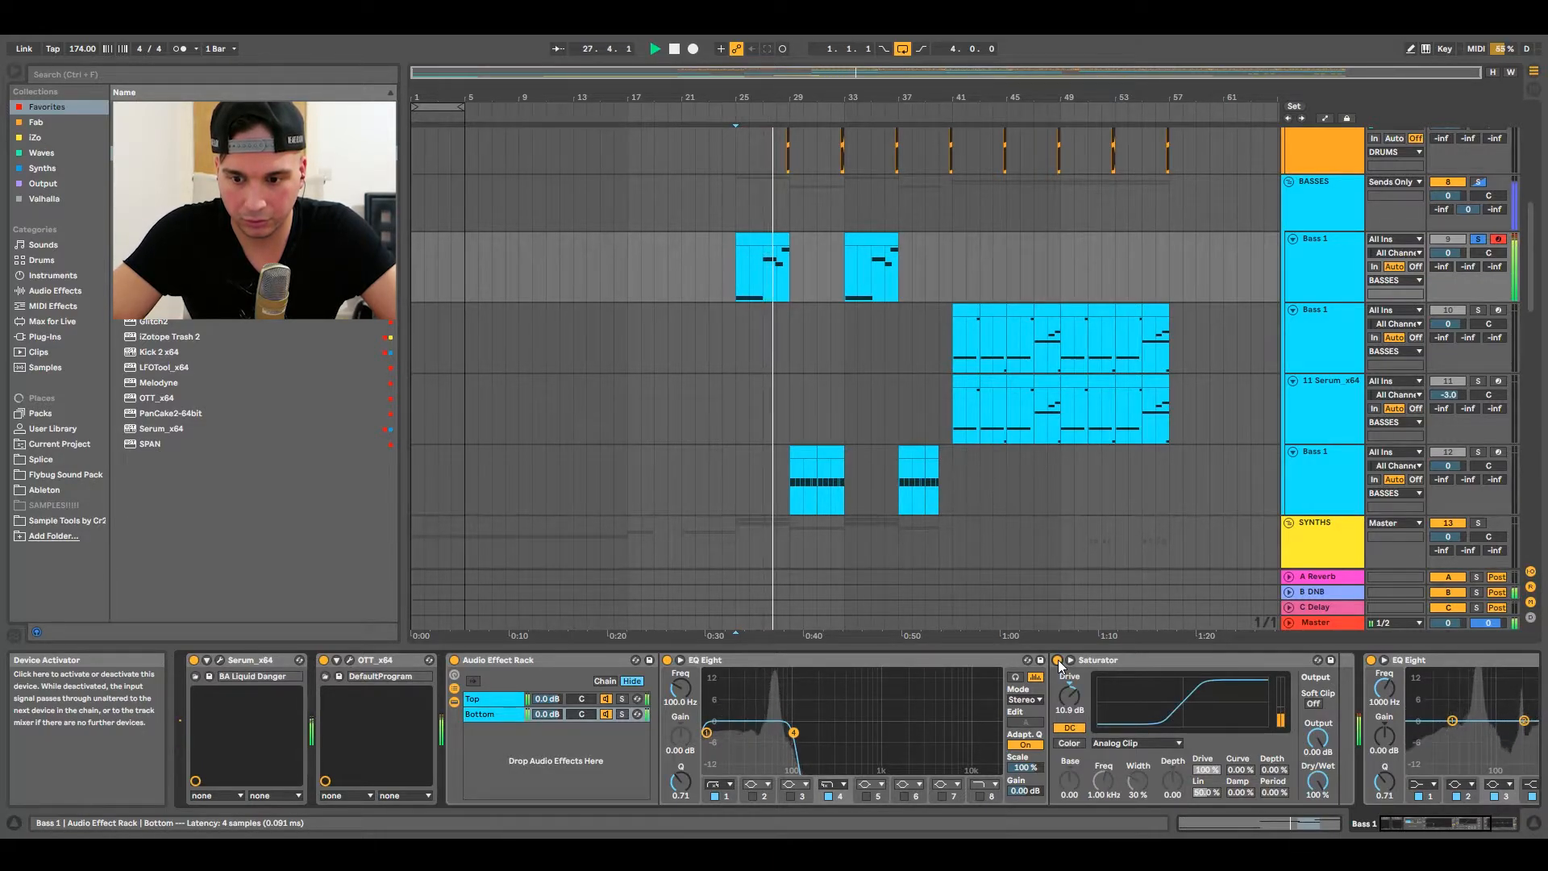
Activate Serum on track 28 and collapse the enlarged Spectrum display in its device chain.
scroll(1057, 659, right, 4)
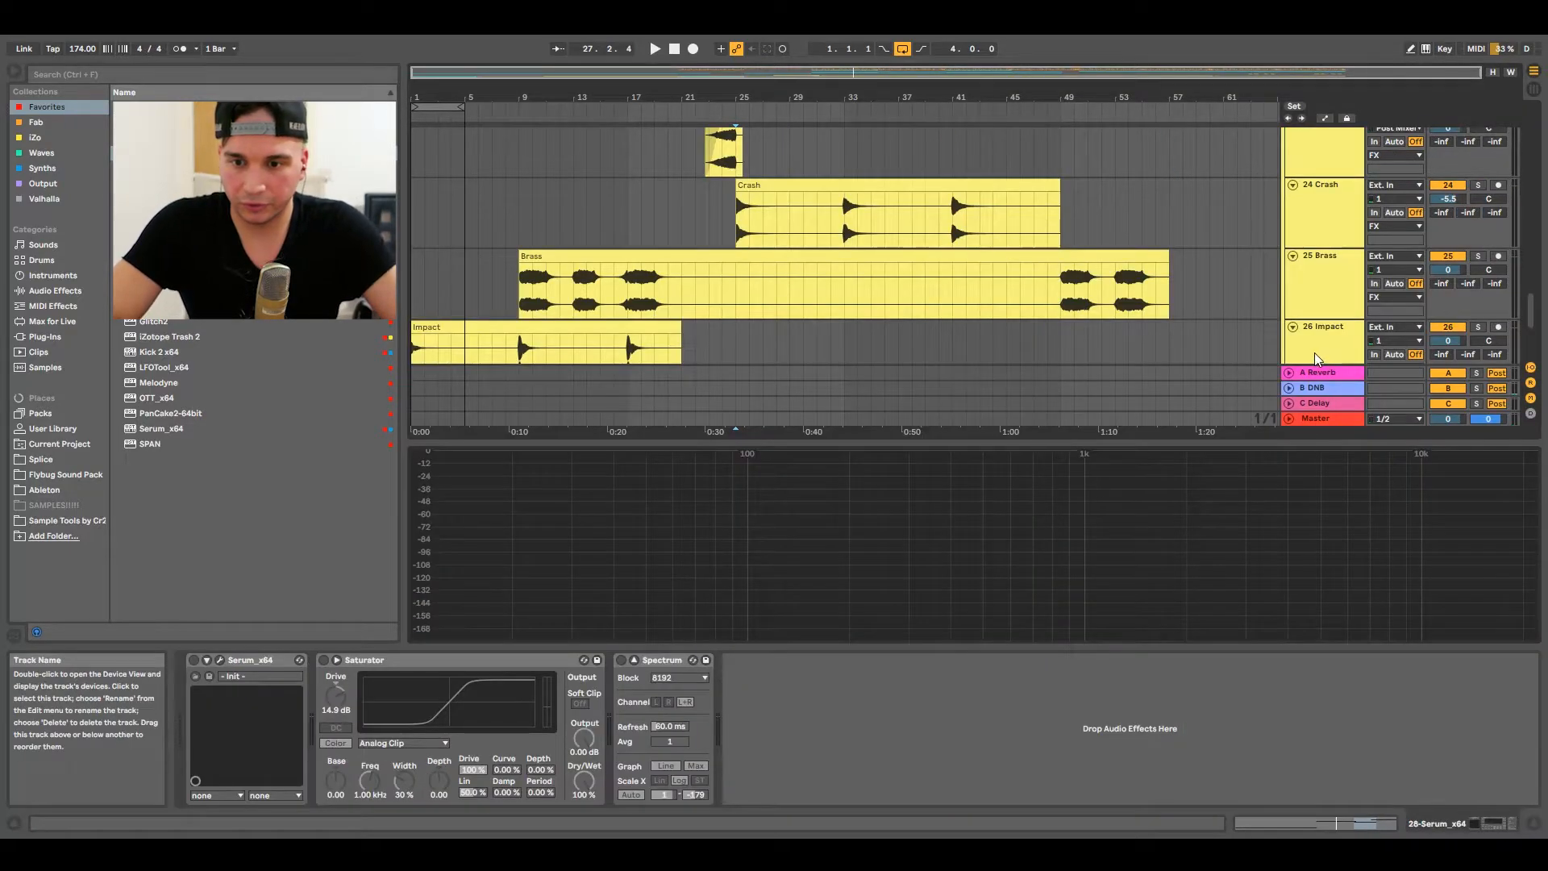
scroll(1316, 359, down, 5)
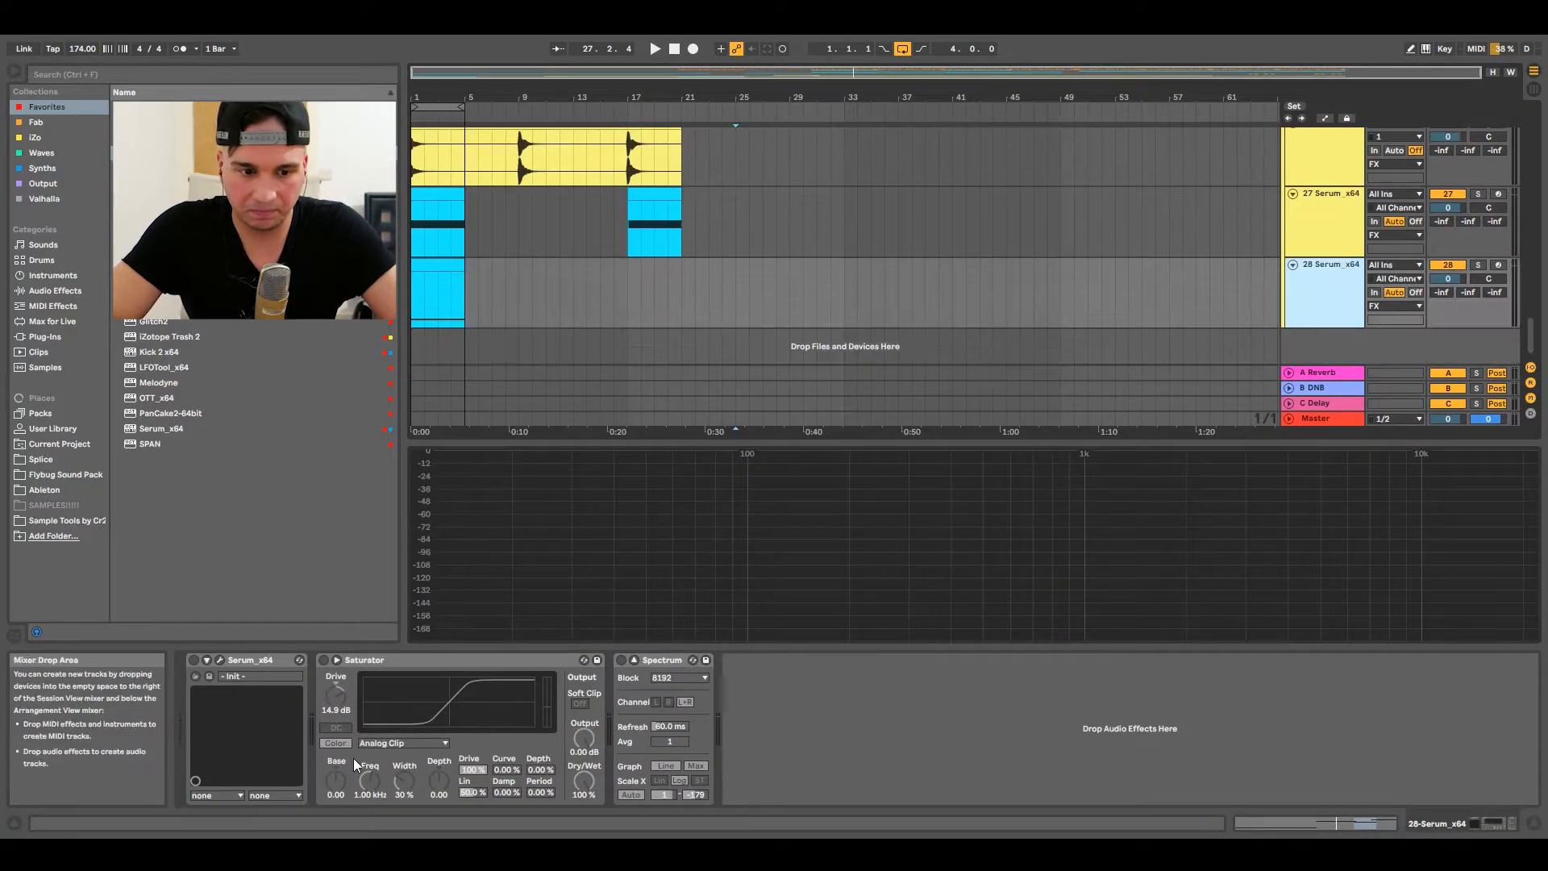
click(194, 660)
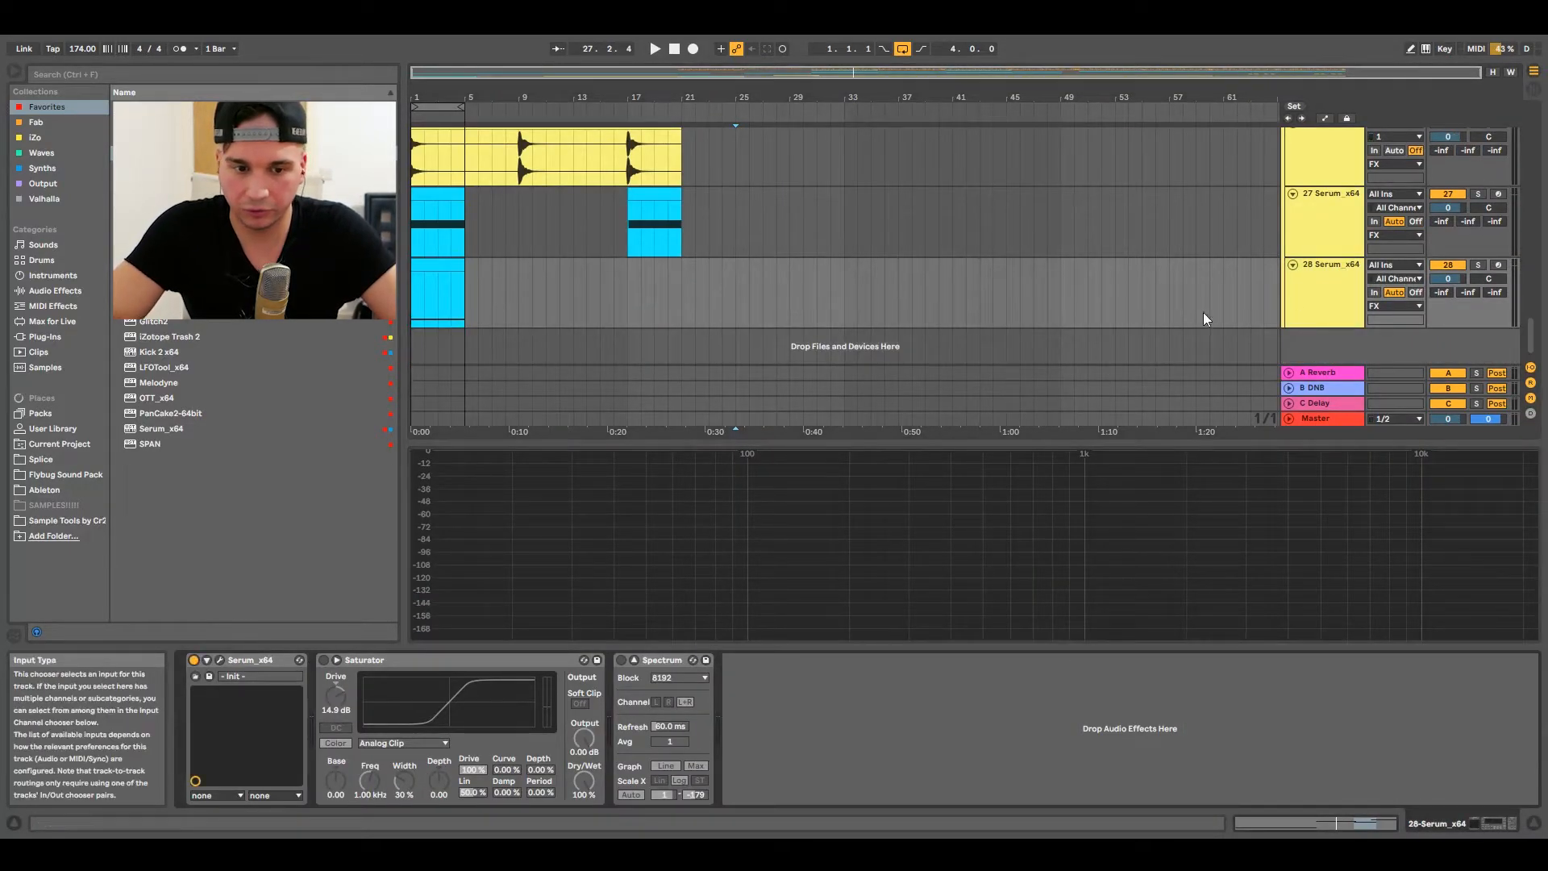
click(634, 660)
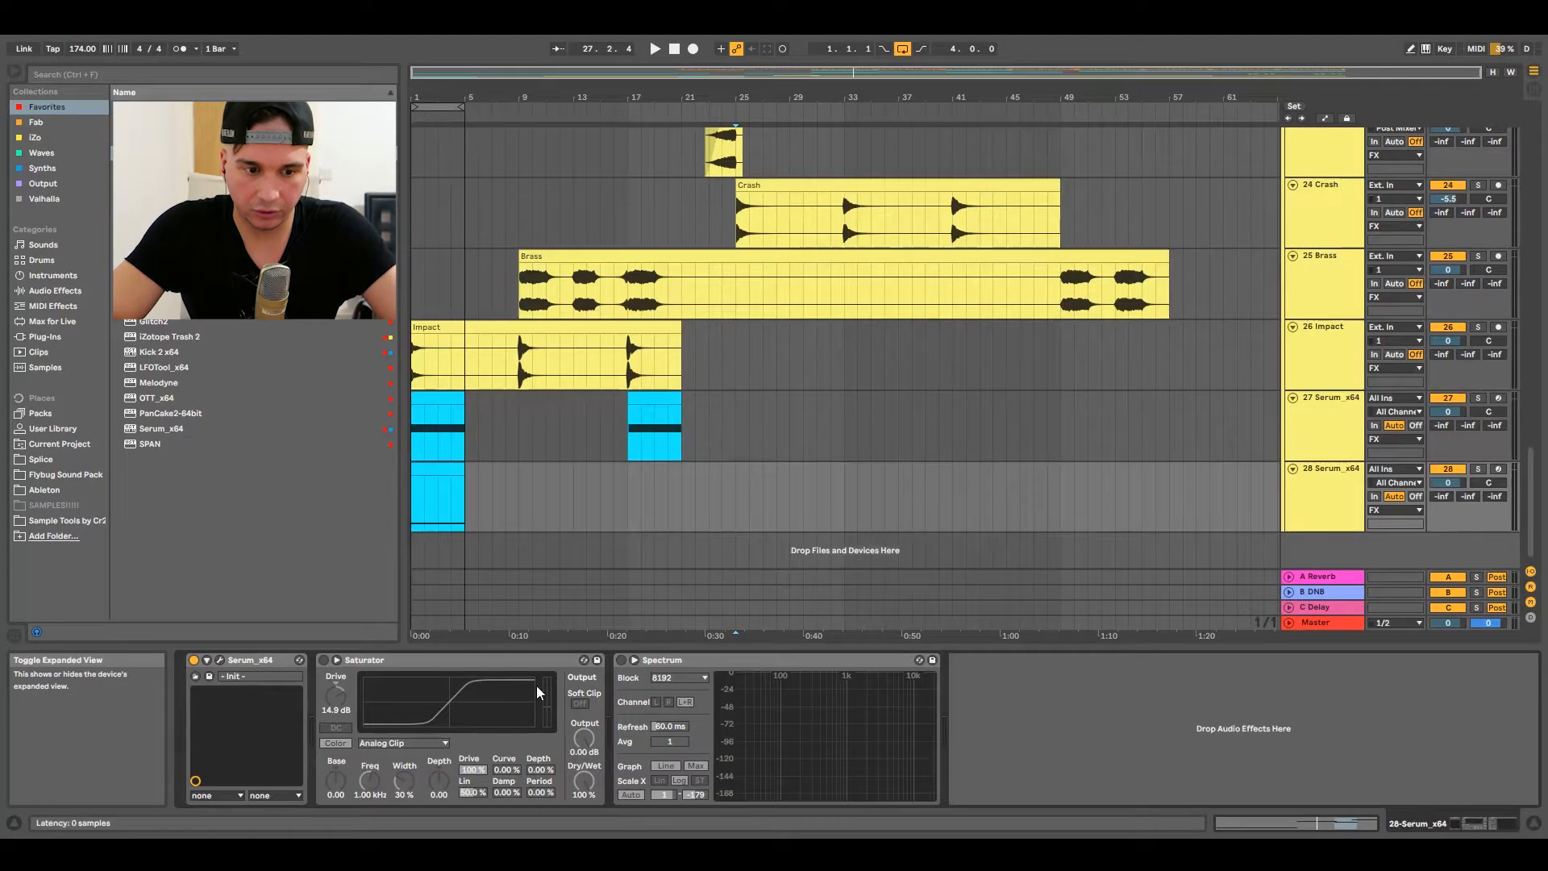
Load the BA Electric Boogie preset into track 28's Serum and arm the track to audition it.
click(220, 660)
click(659, 181)
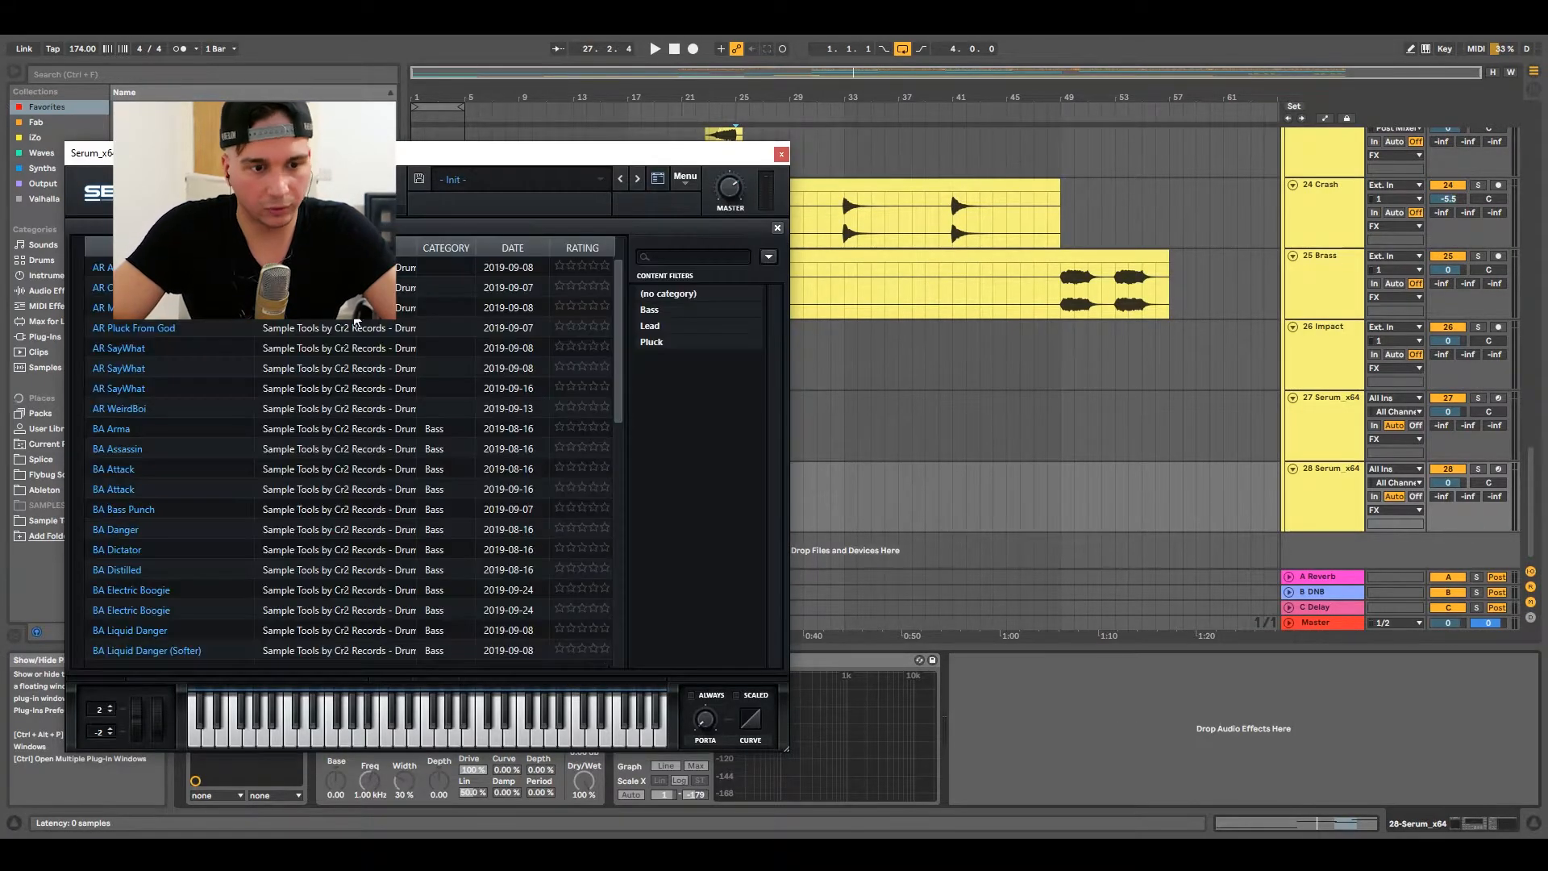
click(168, 588)
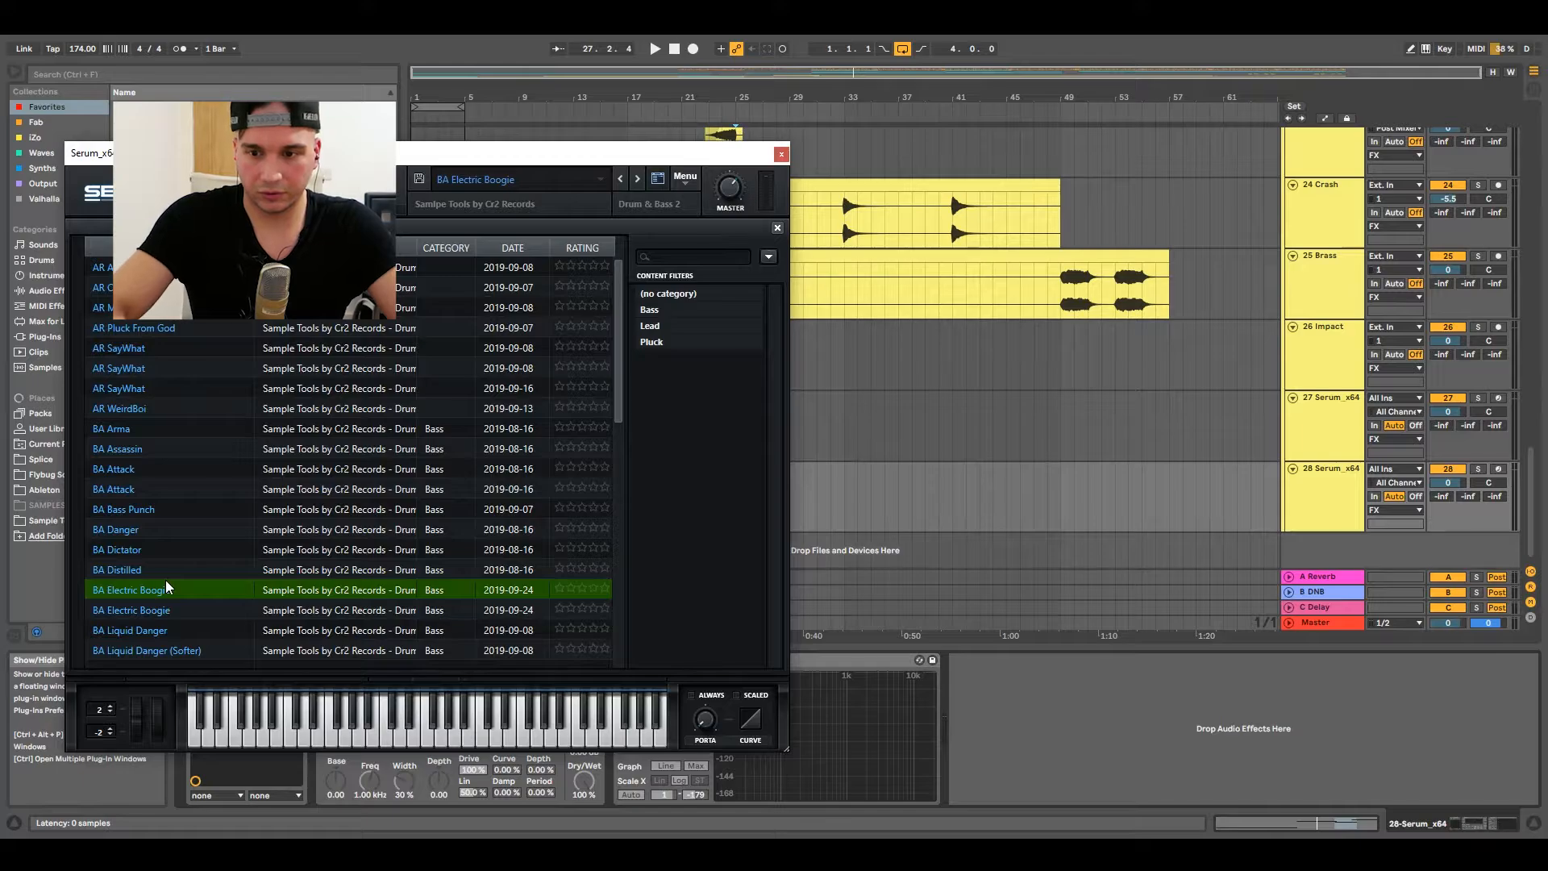
click(1497, 469)
scroll(317, 515, down, 2)
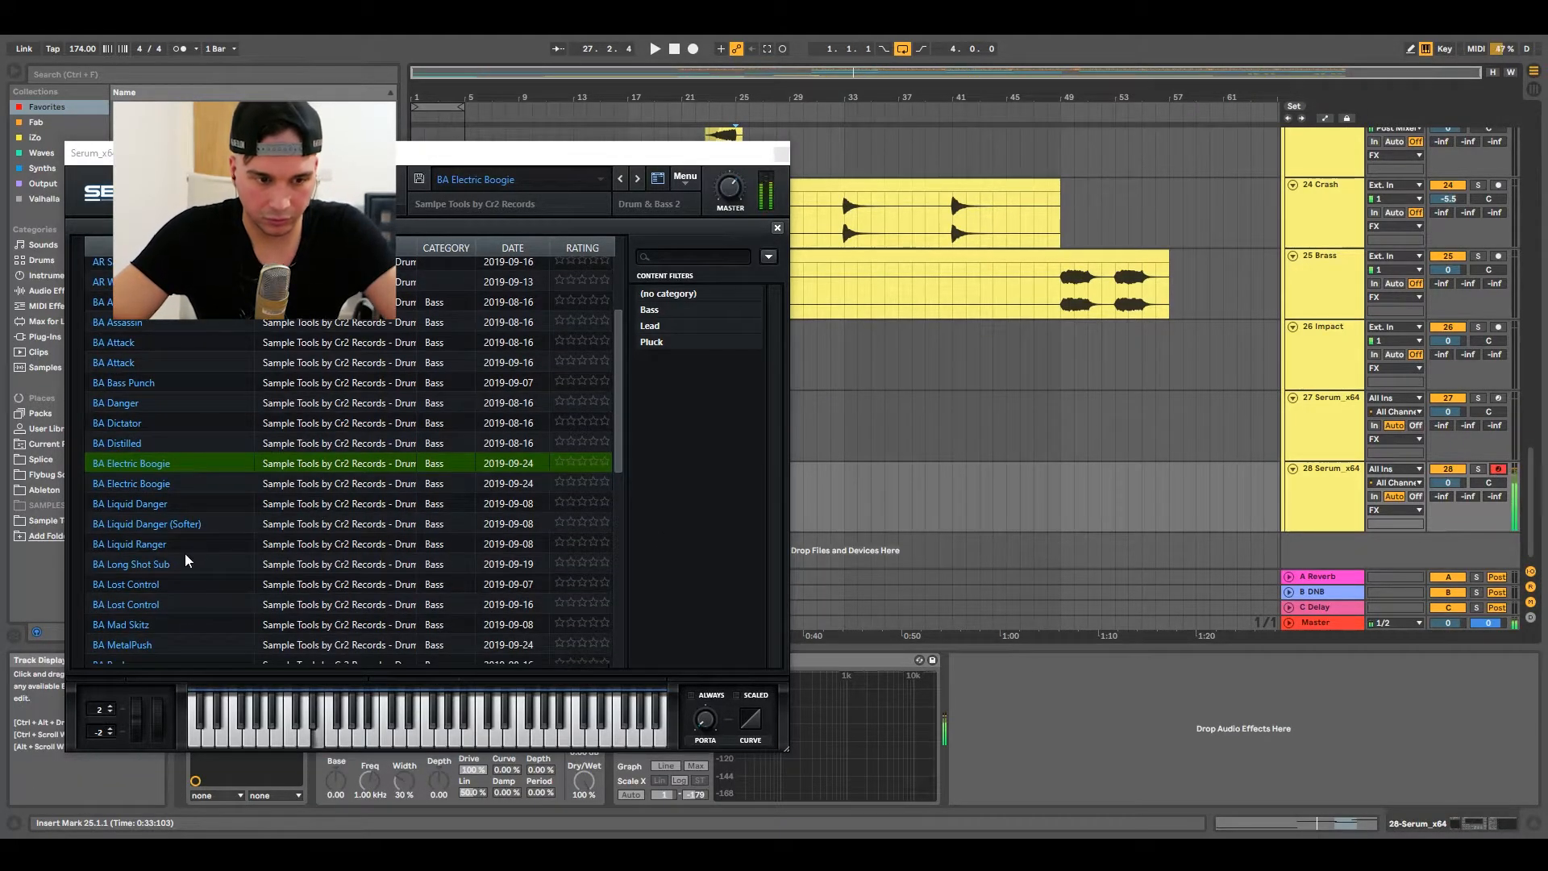
click(781, 153)
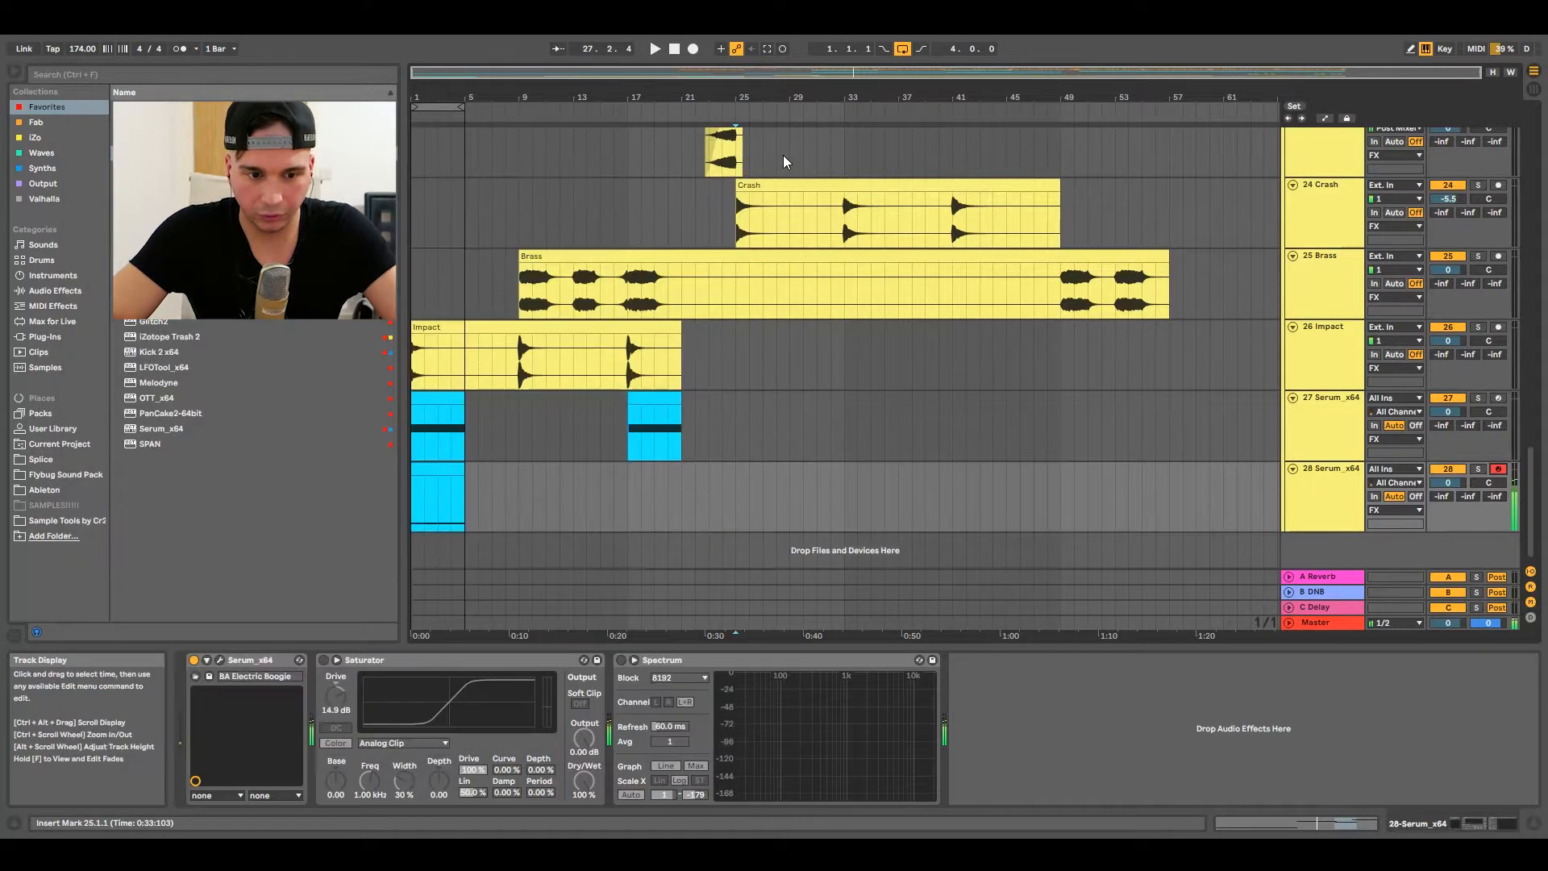
Replace track 28's Saturator with an EQ Eight grouped into an audio effect rack.
click(454, 665)
key(Delete)
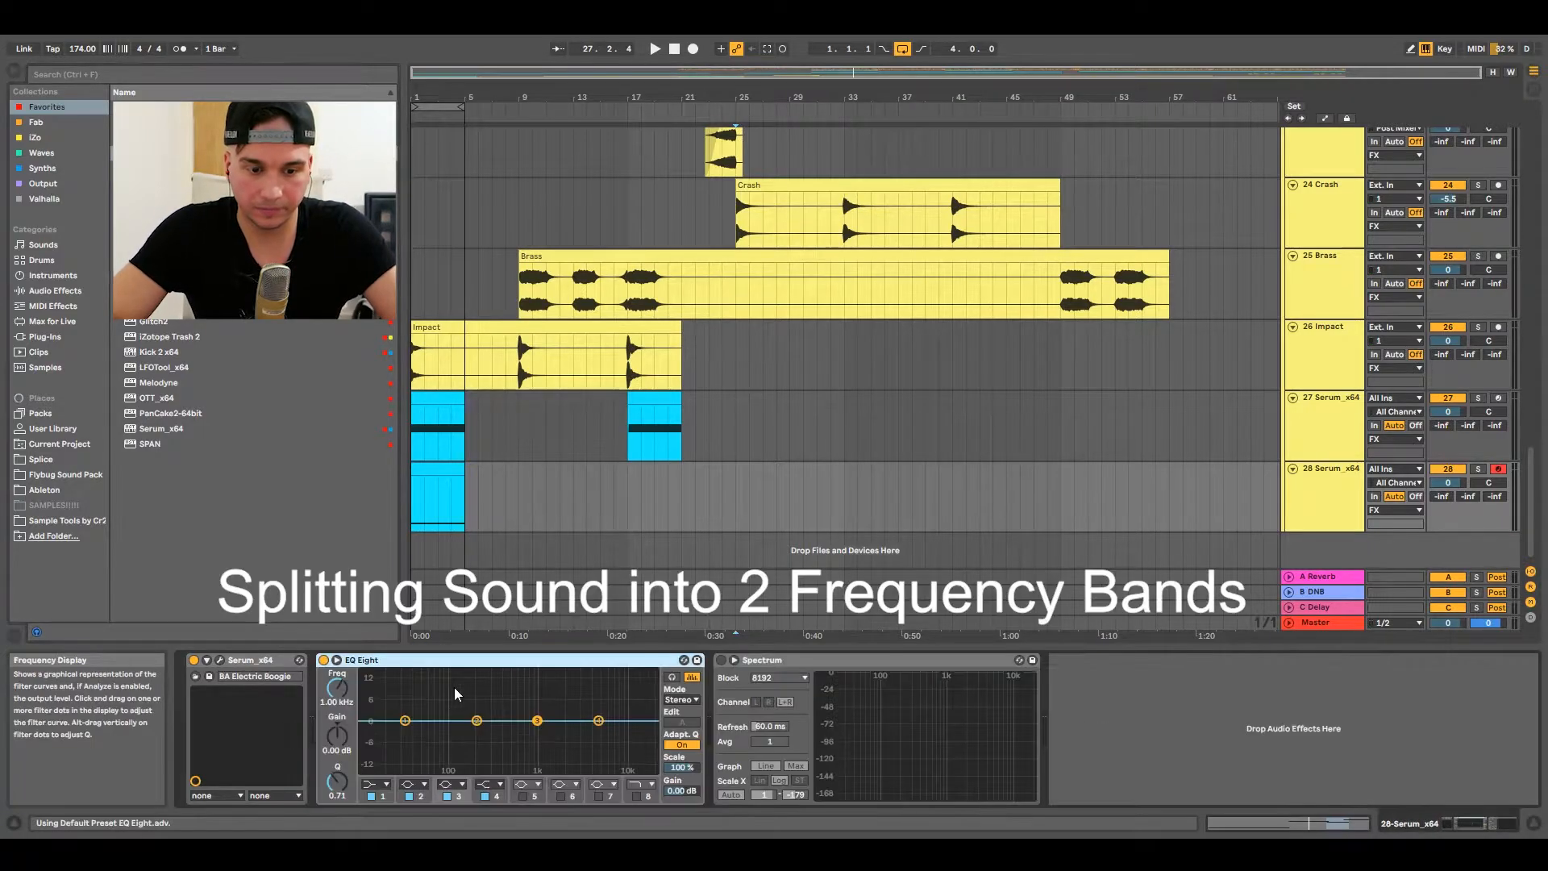
key(ctrl+g)
Duplicate the new rack's chain and name the two chains Top and Bottom.
click(324, 688)
click(351, 699)
key(ctrl+d)
text(Bot)
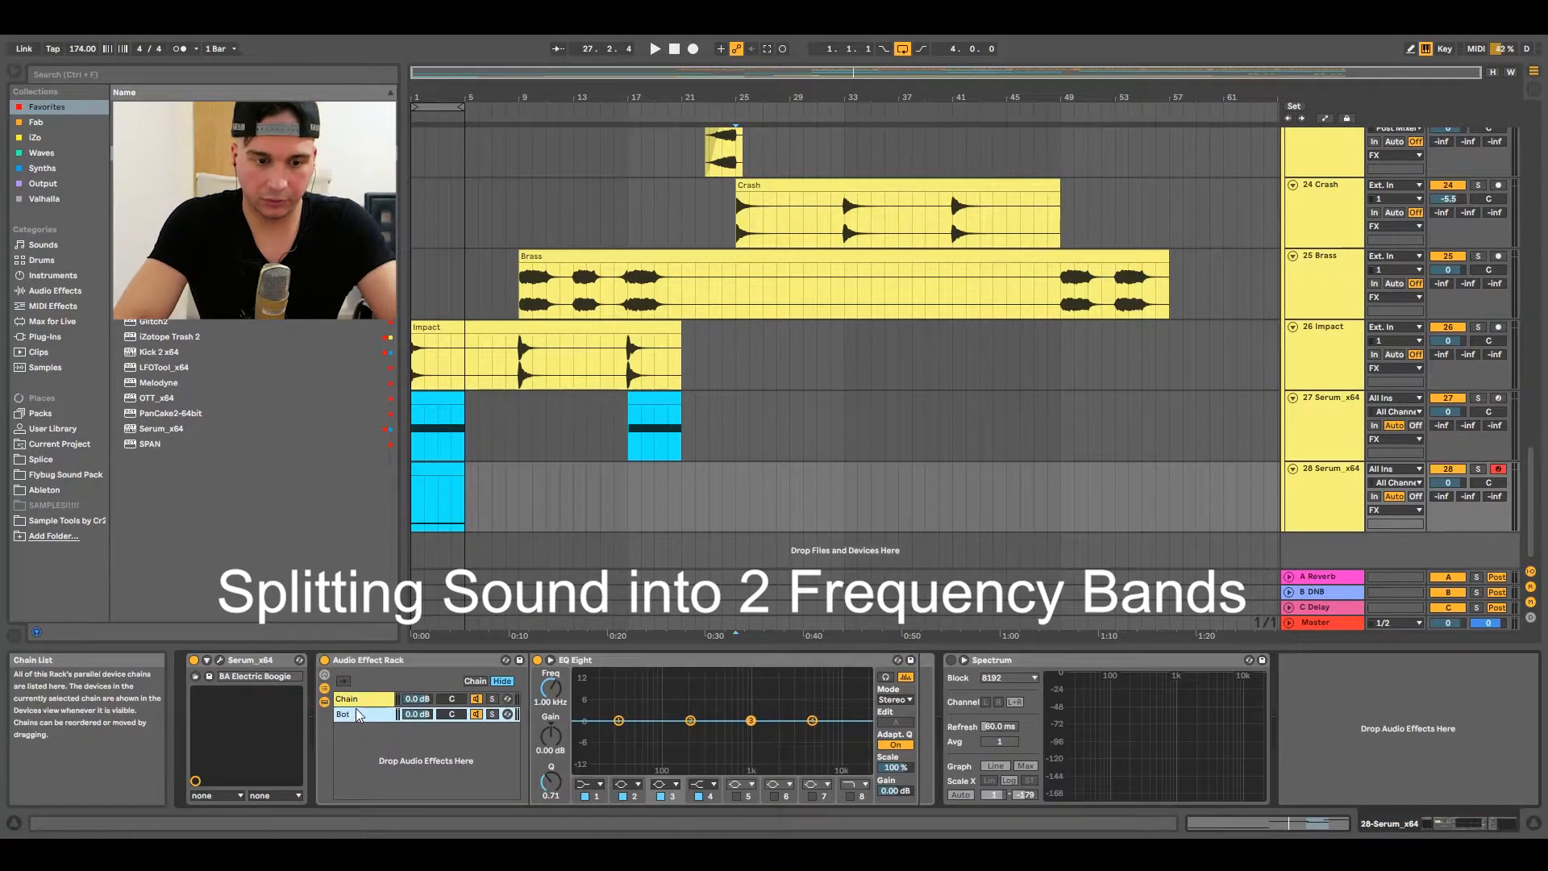
text(tom)
click(367, 699)
key(ctrl+r)
text(Top)
Set band 1 of the Bottom chain's EQ Eight to a low-cut filter at 10 Hz.
click(367, 715)
click(618, 721)
drag(554, 693, 555, 729)
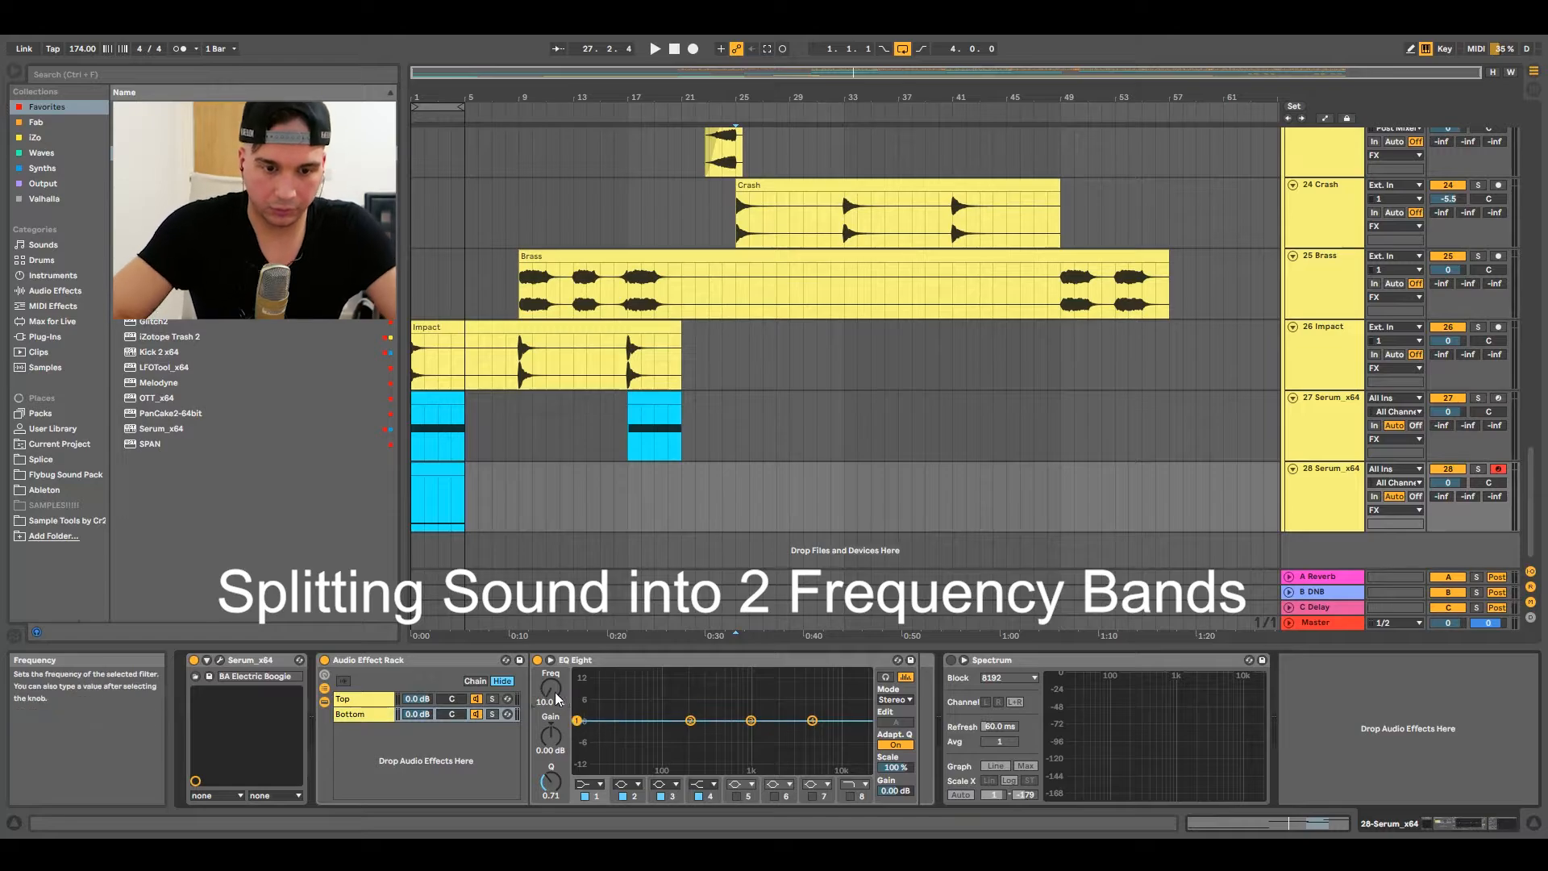
click(590, 784)
click(589, 688)
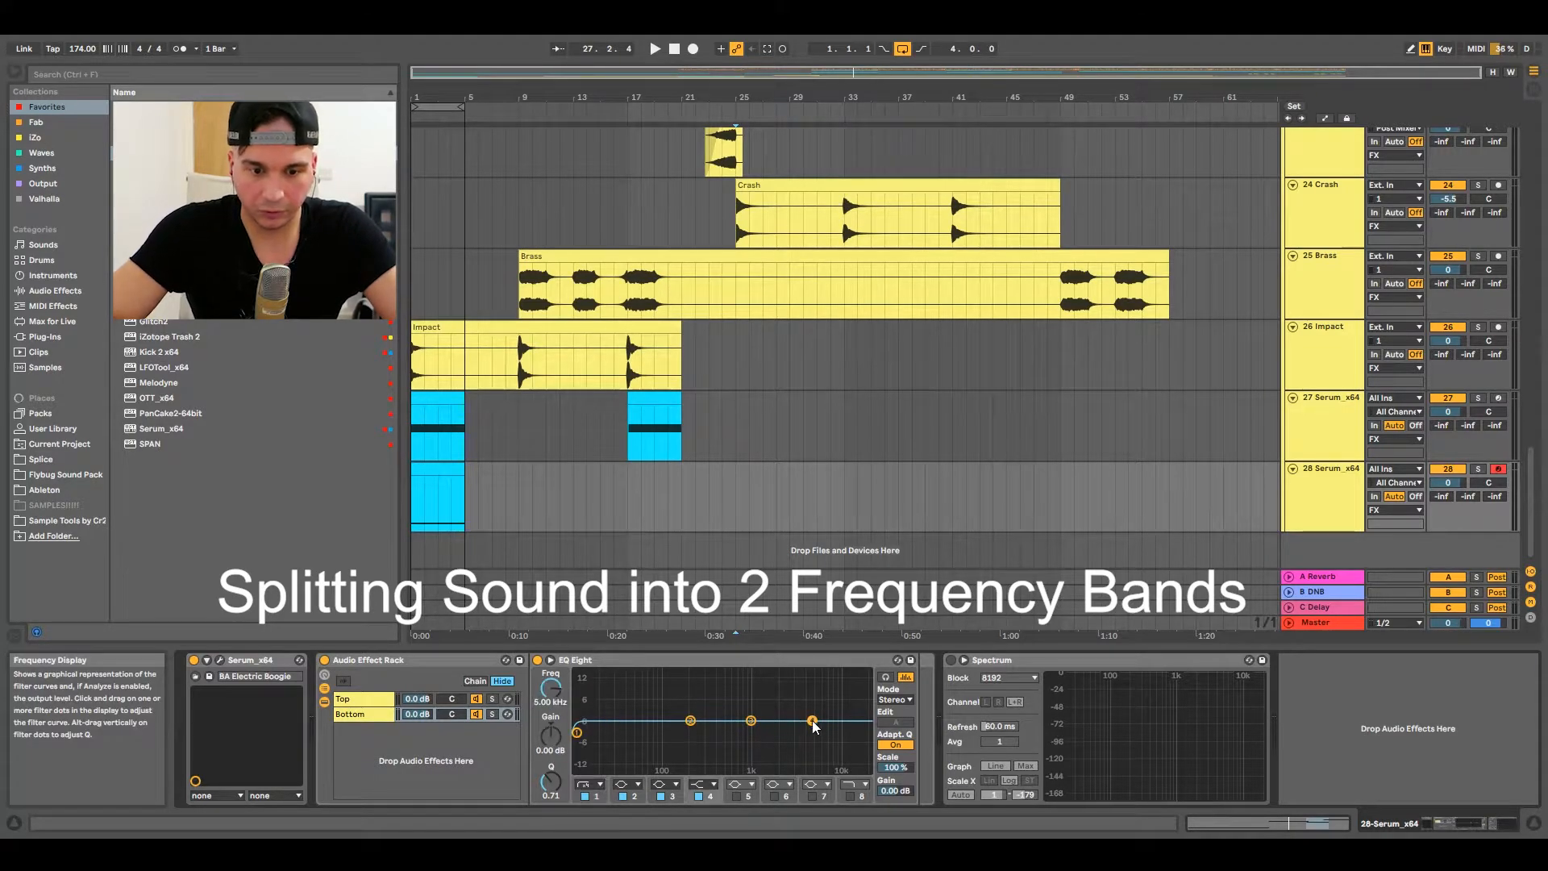
Set the Bottom chain's EQ Eight band 4 to a high-cut filter at 100 Hz and add a Saturator behind it.
click(714, 784)
click(704, 796)
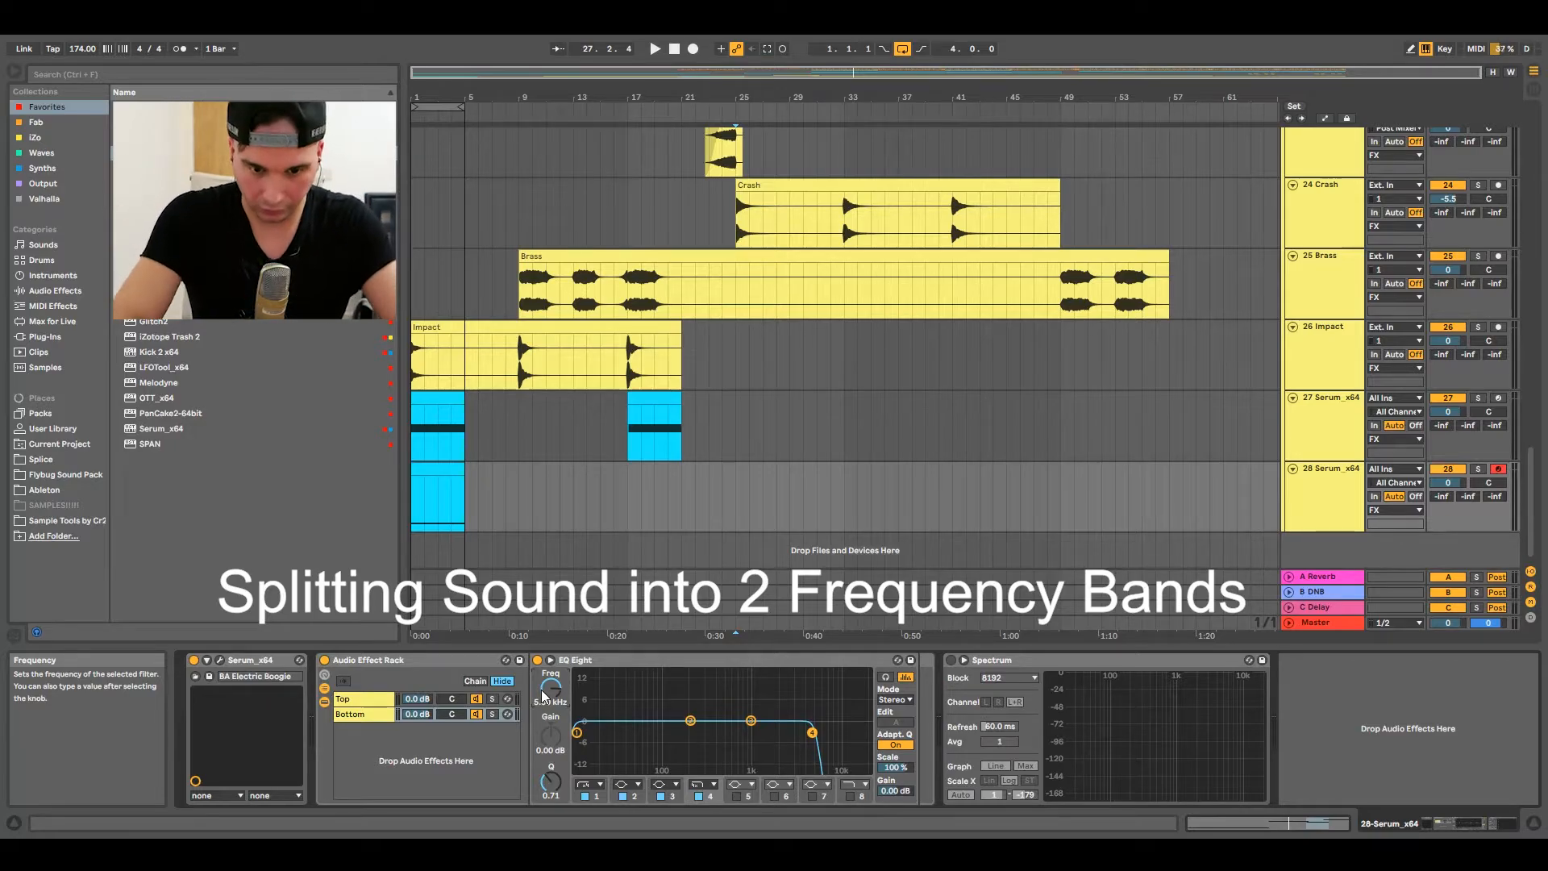
text(100)
key(Return)
click(375, 718)
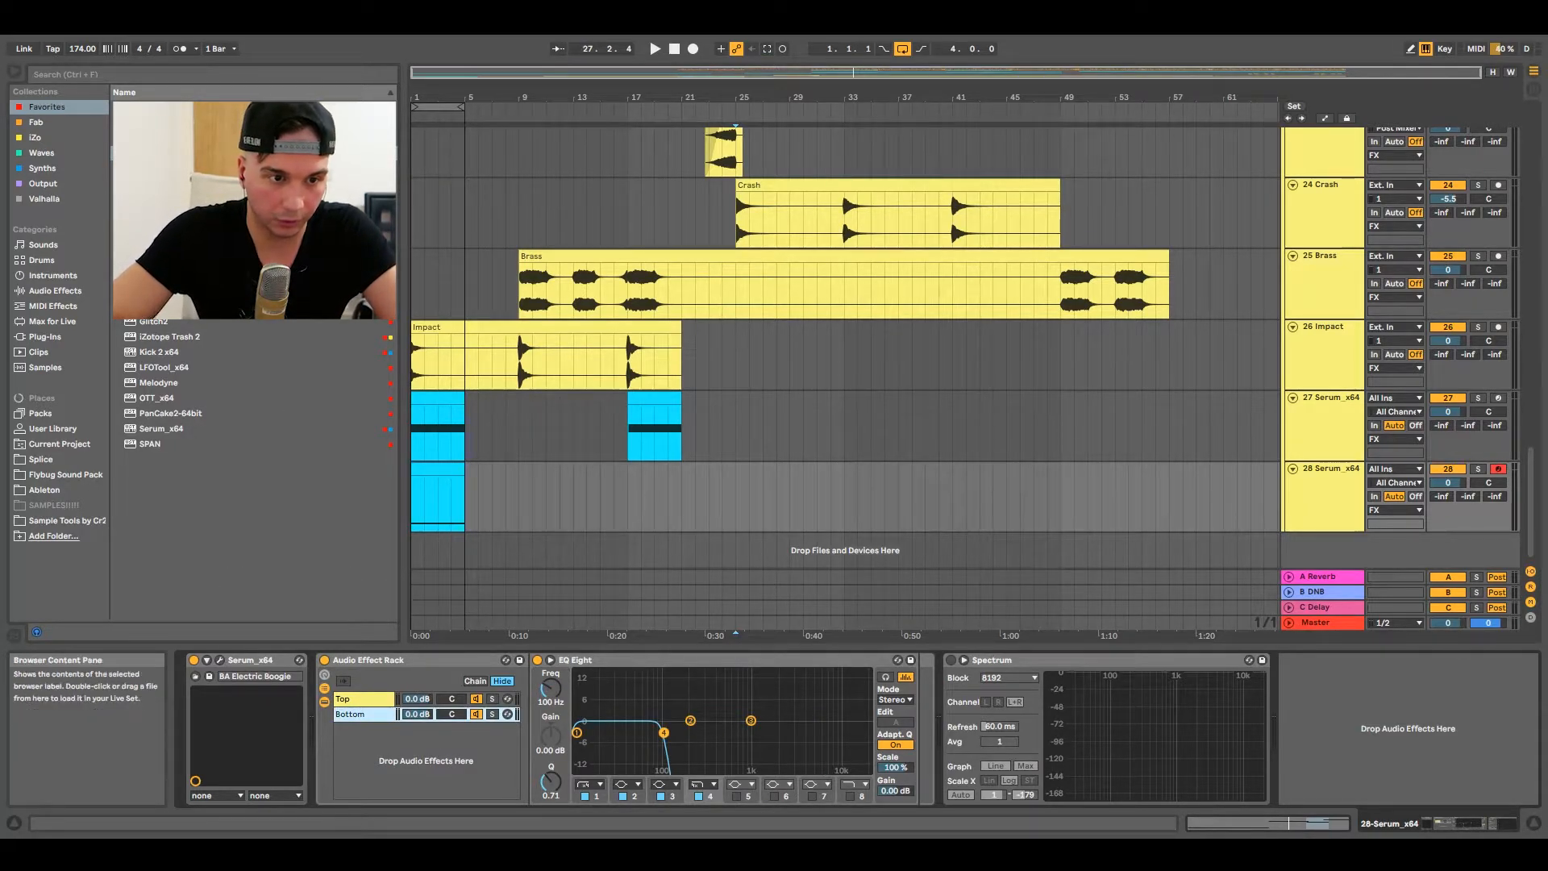
drag(161, 214, 919, 701)
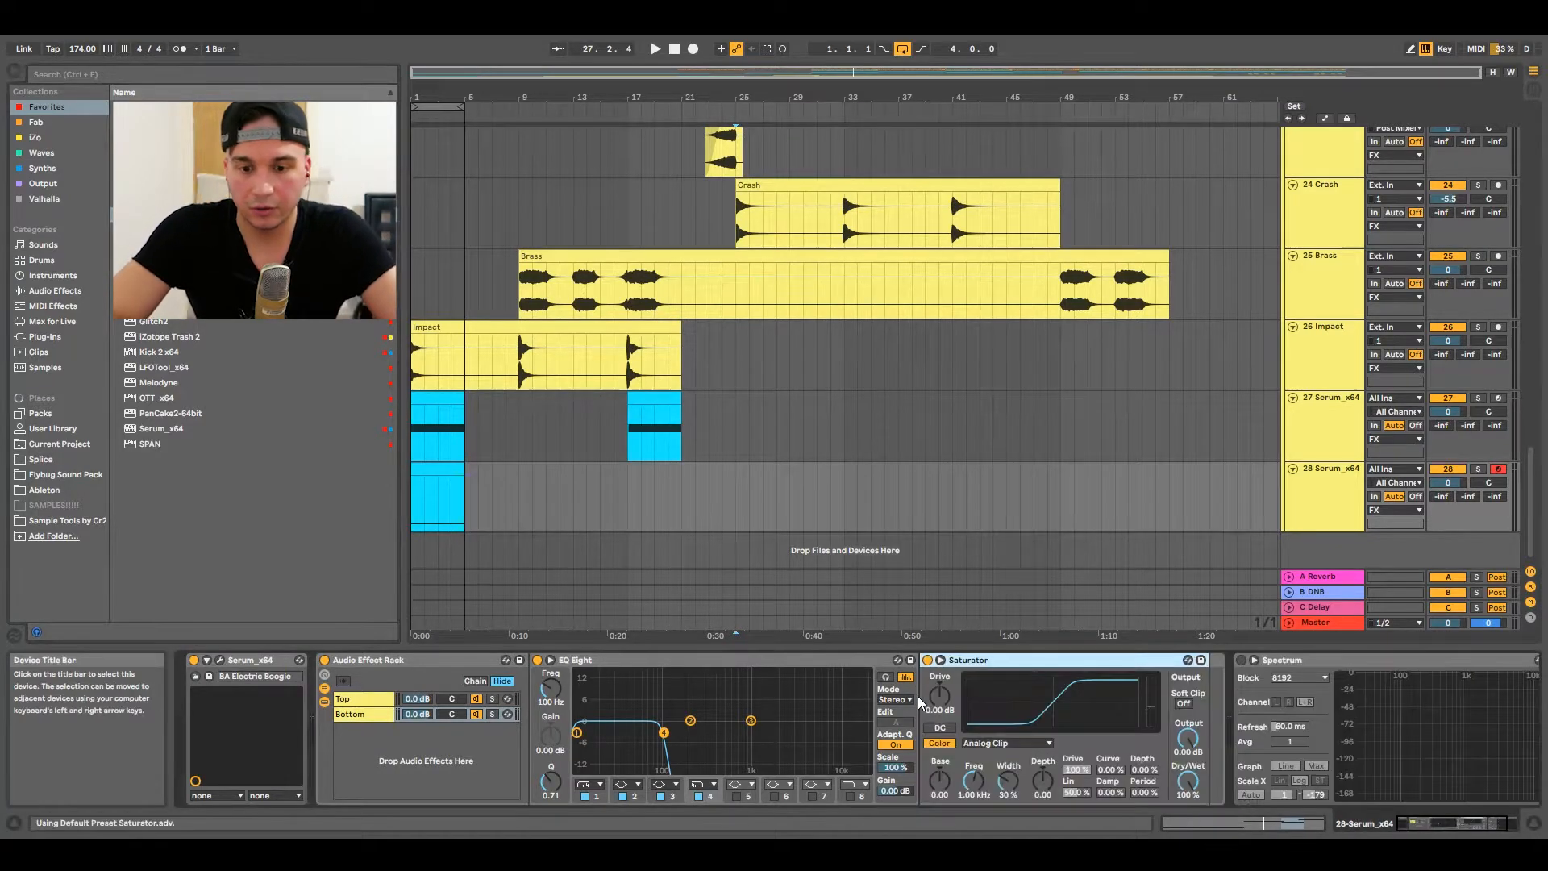
Turn off the computer MIDI keyboard, solo track 28 and audition its clip from bar 1.
click(1320, 512)
key(m)
key(s)
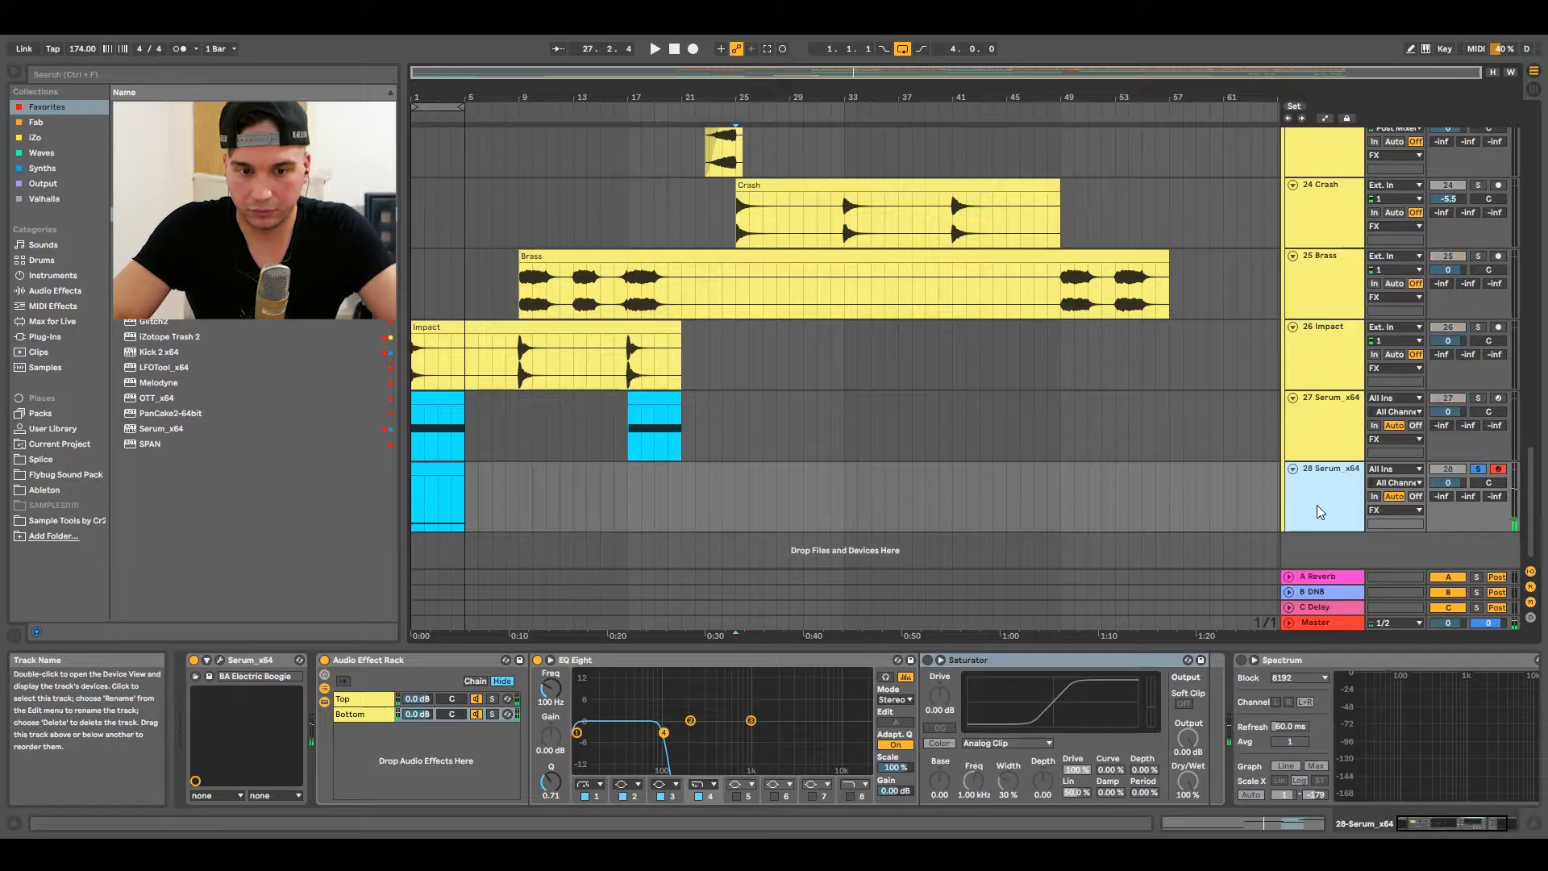
key(space)
click(413, 506)
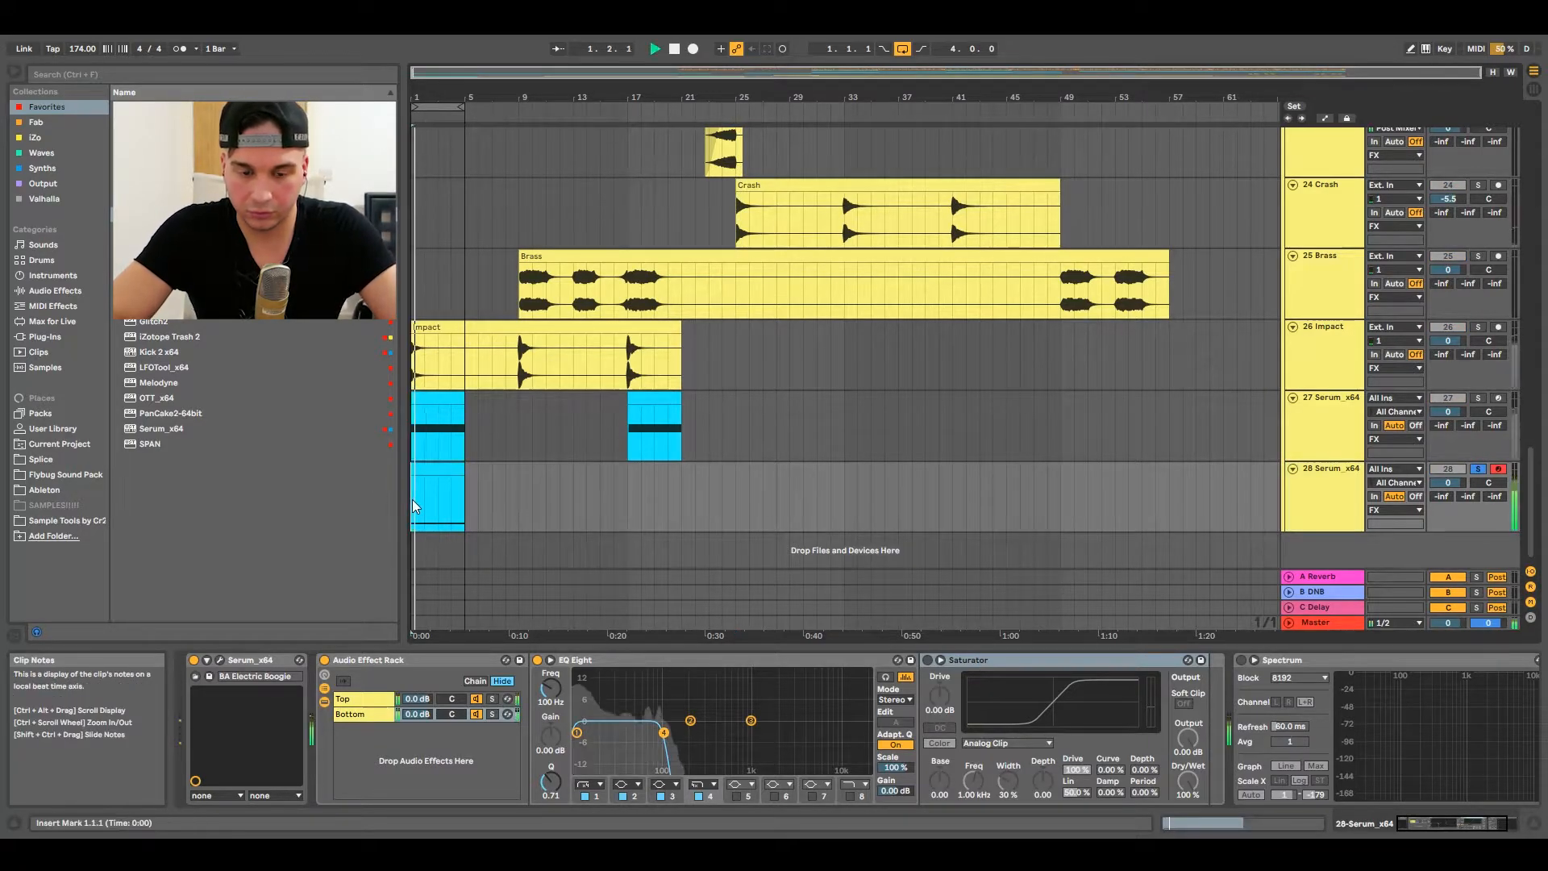
key(space)
Transpose the sustained note in track 28's clip up to E1 and play the clip.
double_click(433, 469)
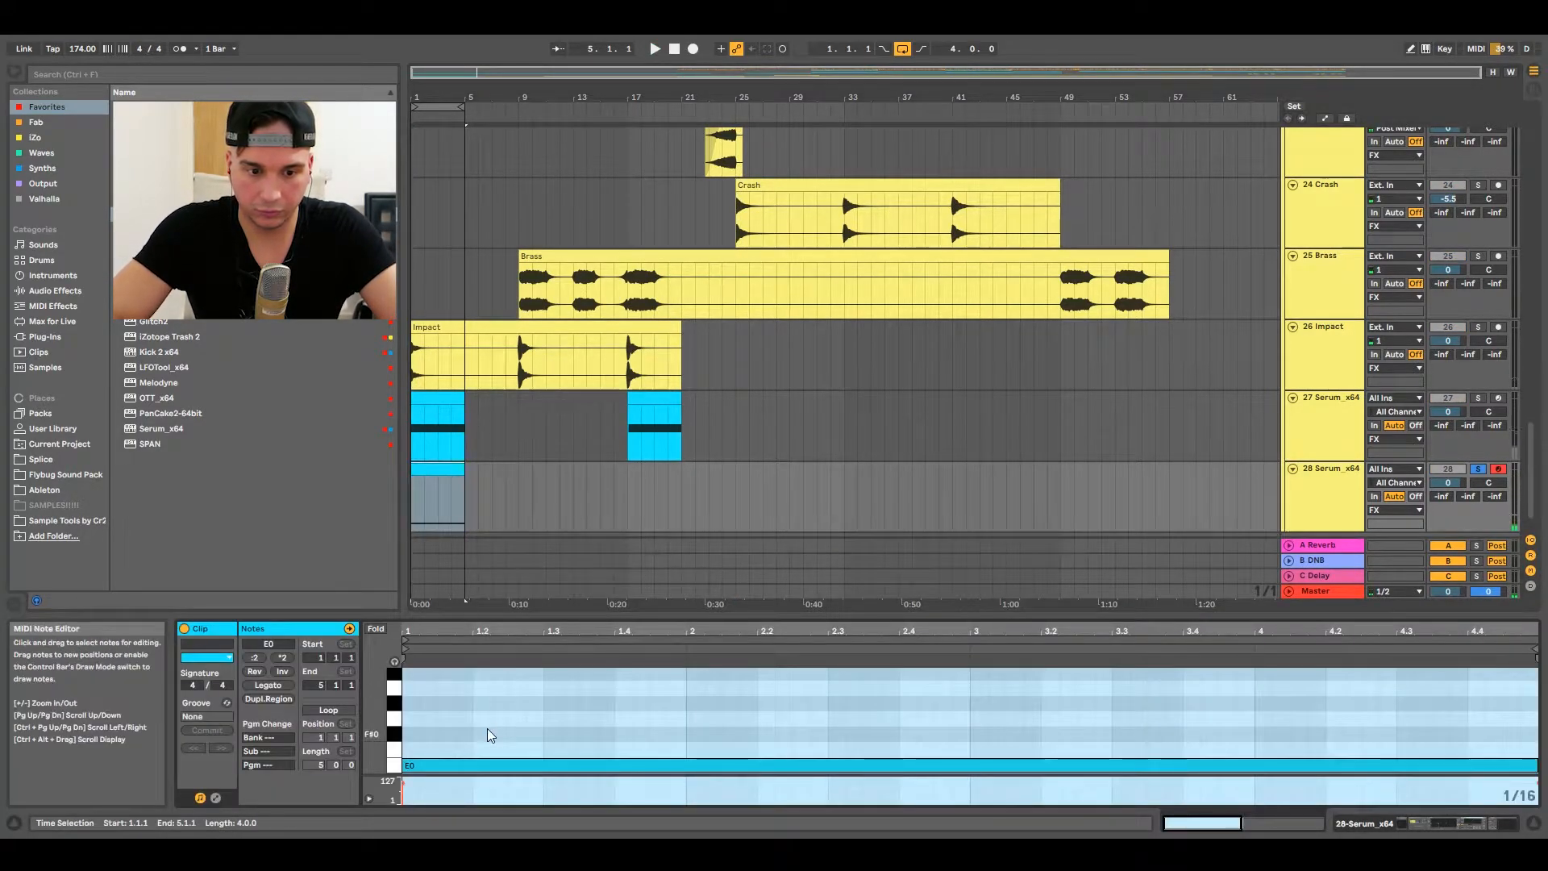
click(495, 765)
key(shift+Up)
key(shift+Up)
key(space)
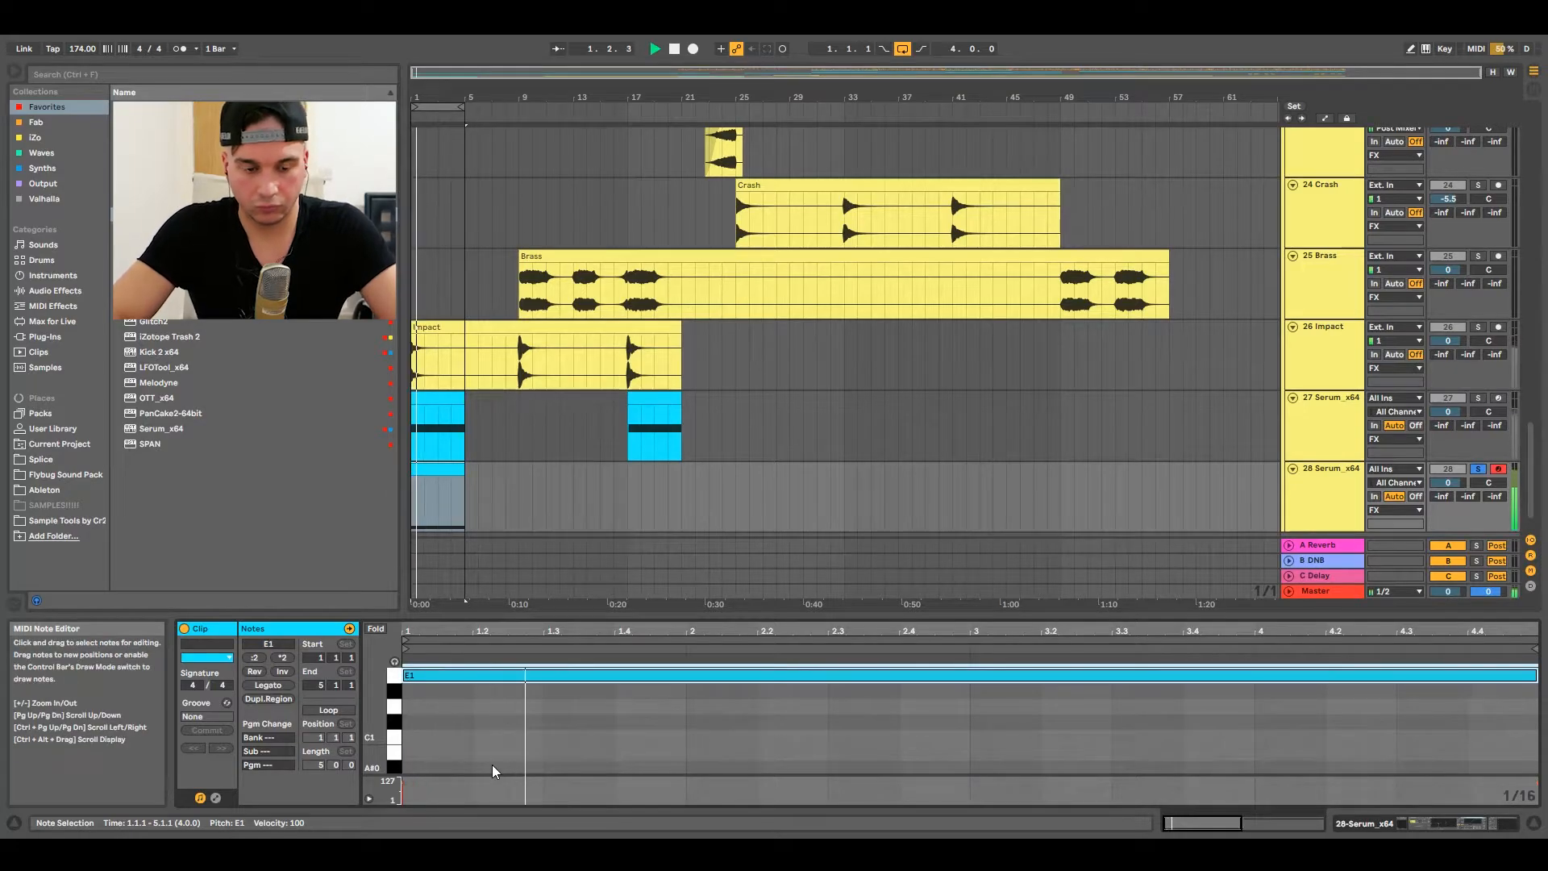
key(space)
Replay track 28 with its devices shown, and activate the Spectrum with its display enlarged.
double_click(1316, 505)
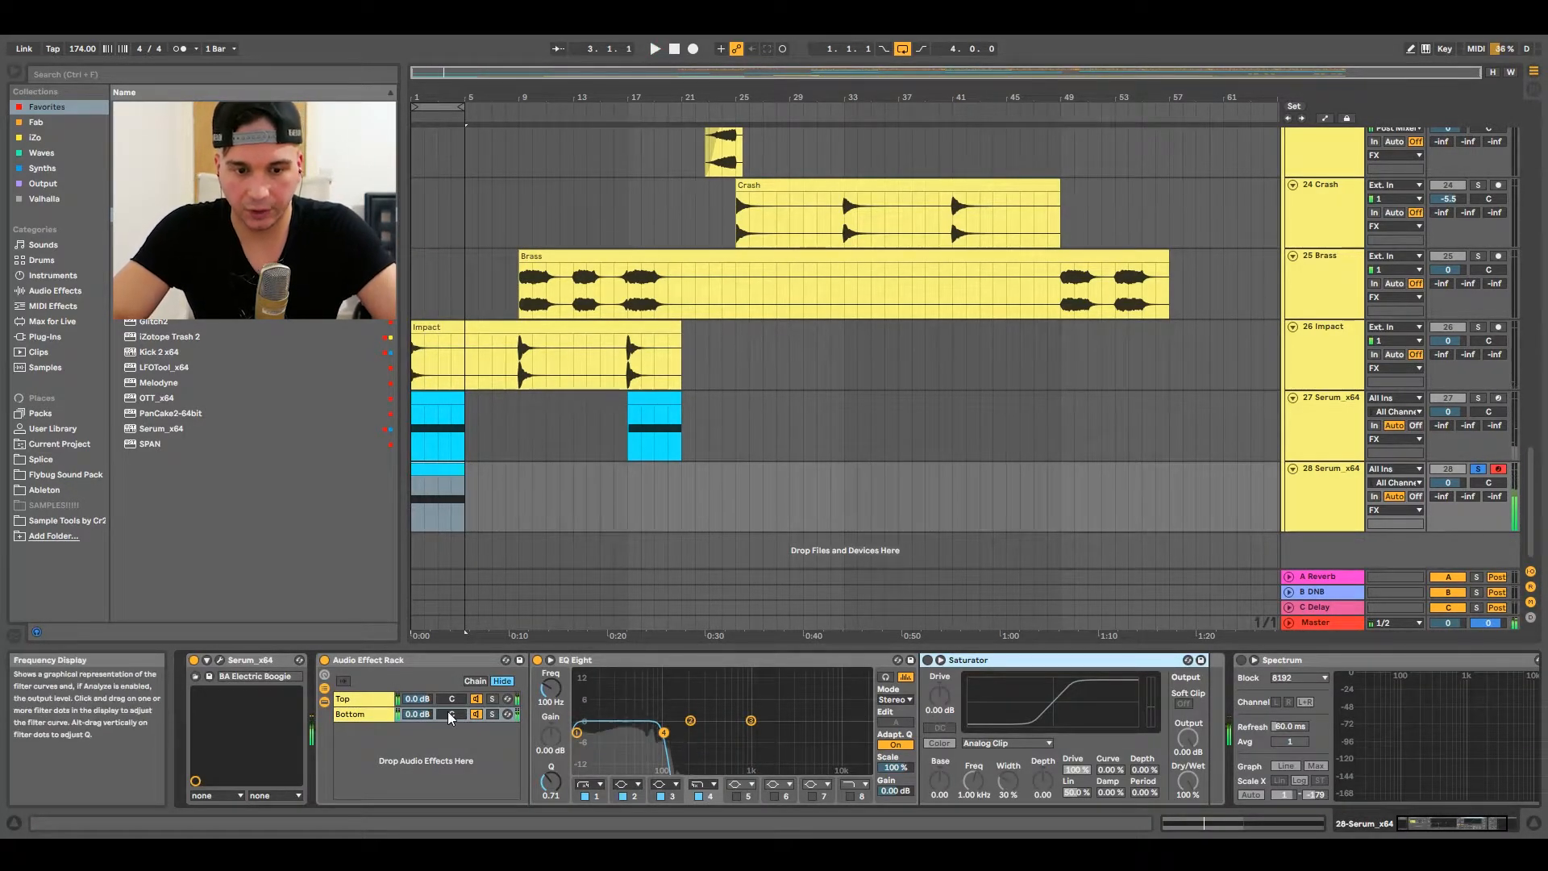
key(space)
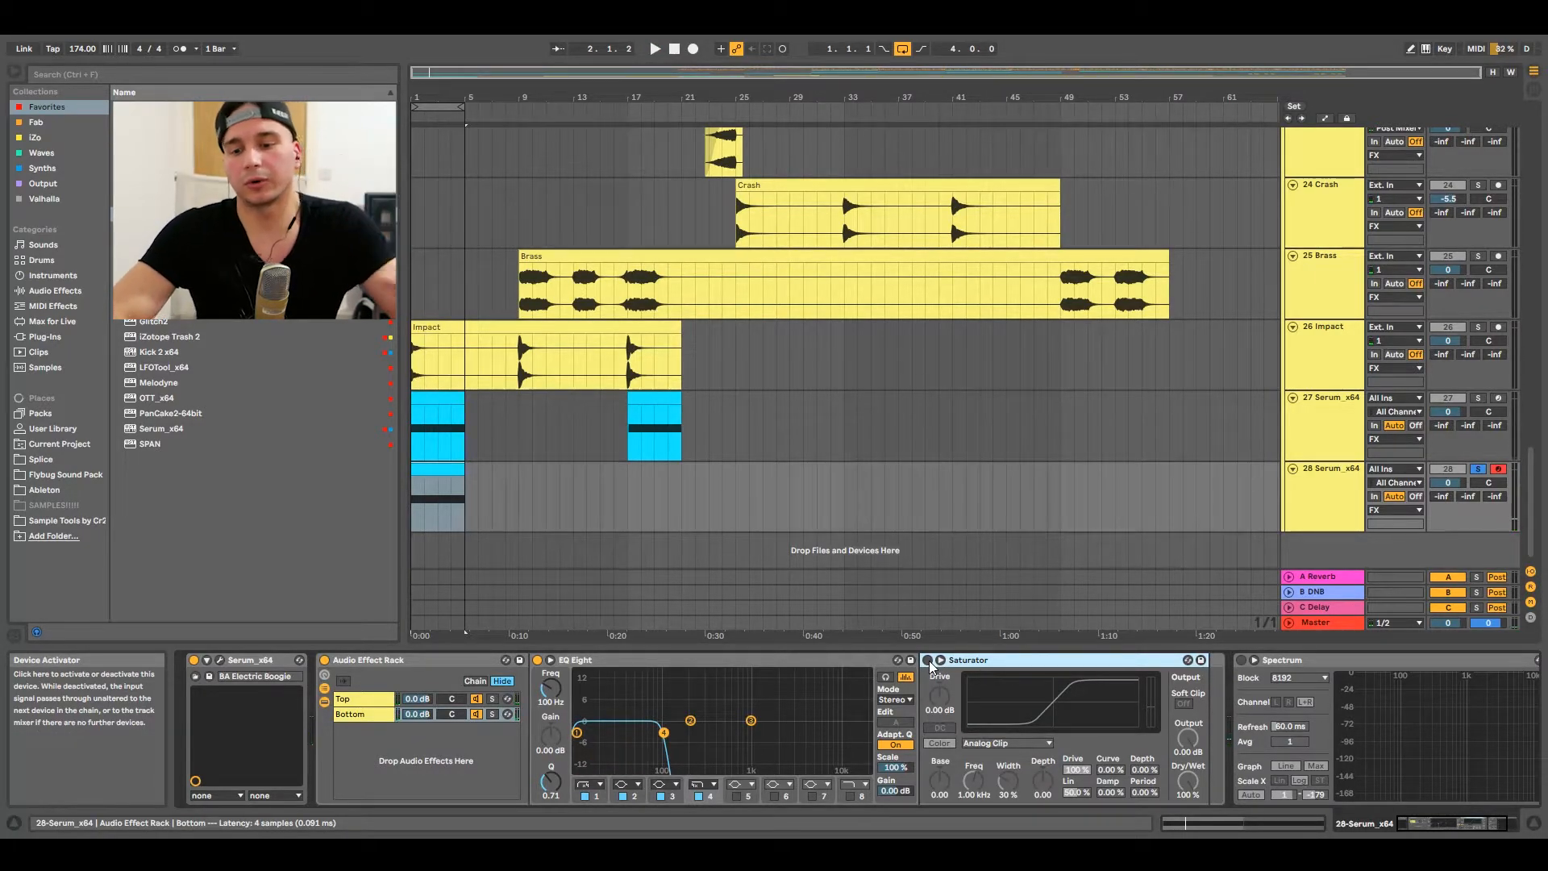
click(1253, 661)
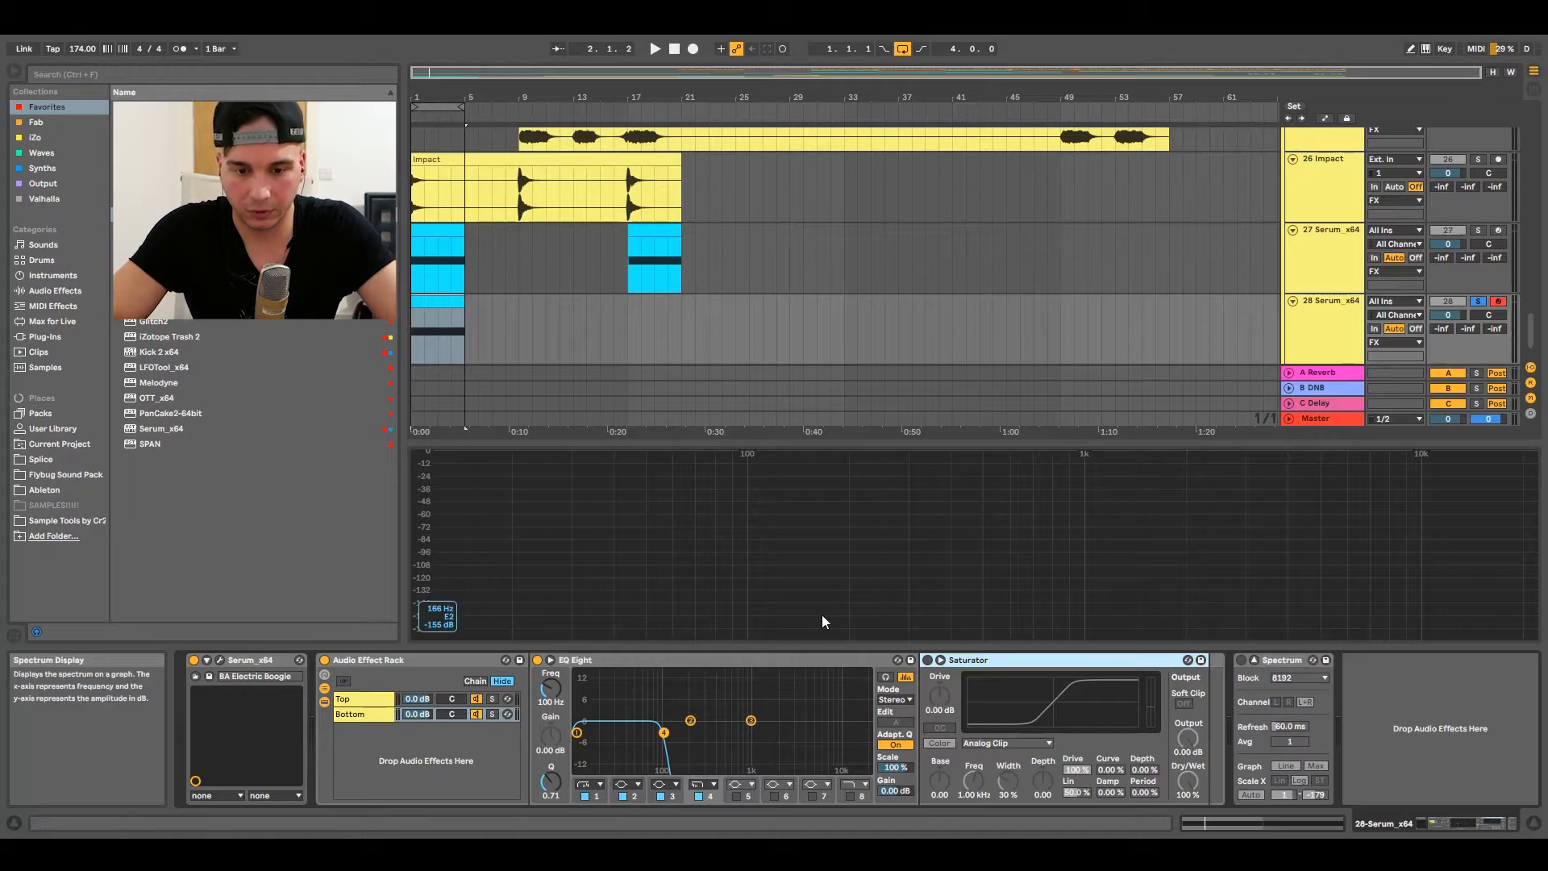
click(1241, 660)
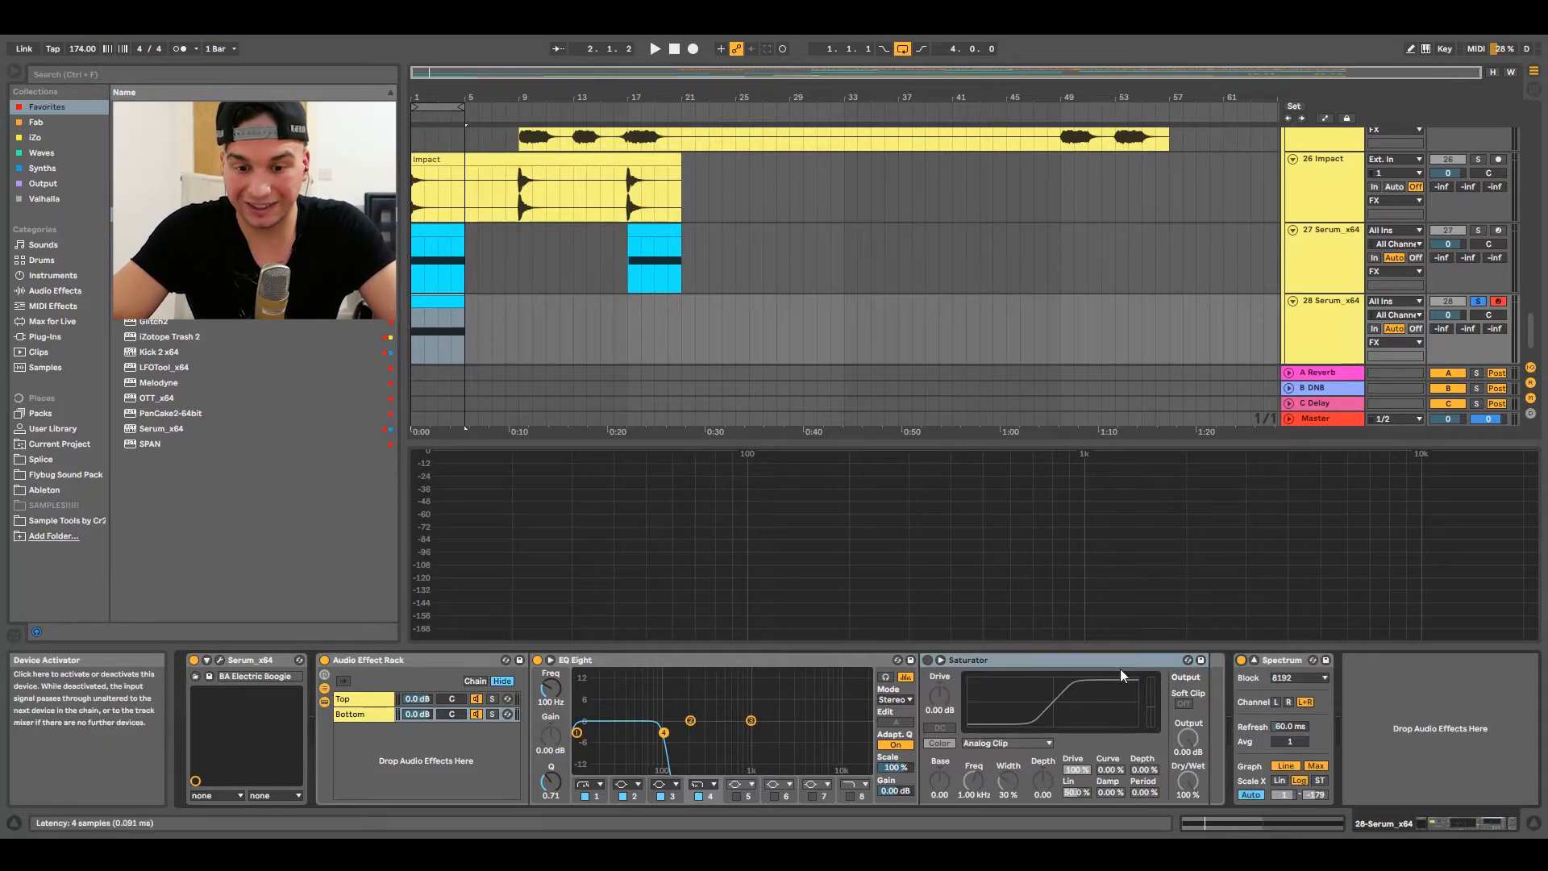
Activate the Bottom chain's Saturator, raise its Drive to 17.7 dB and compare it off and on during playback.
click(927, 660)
key(space)
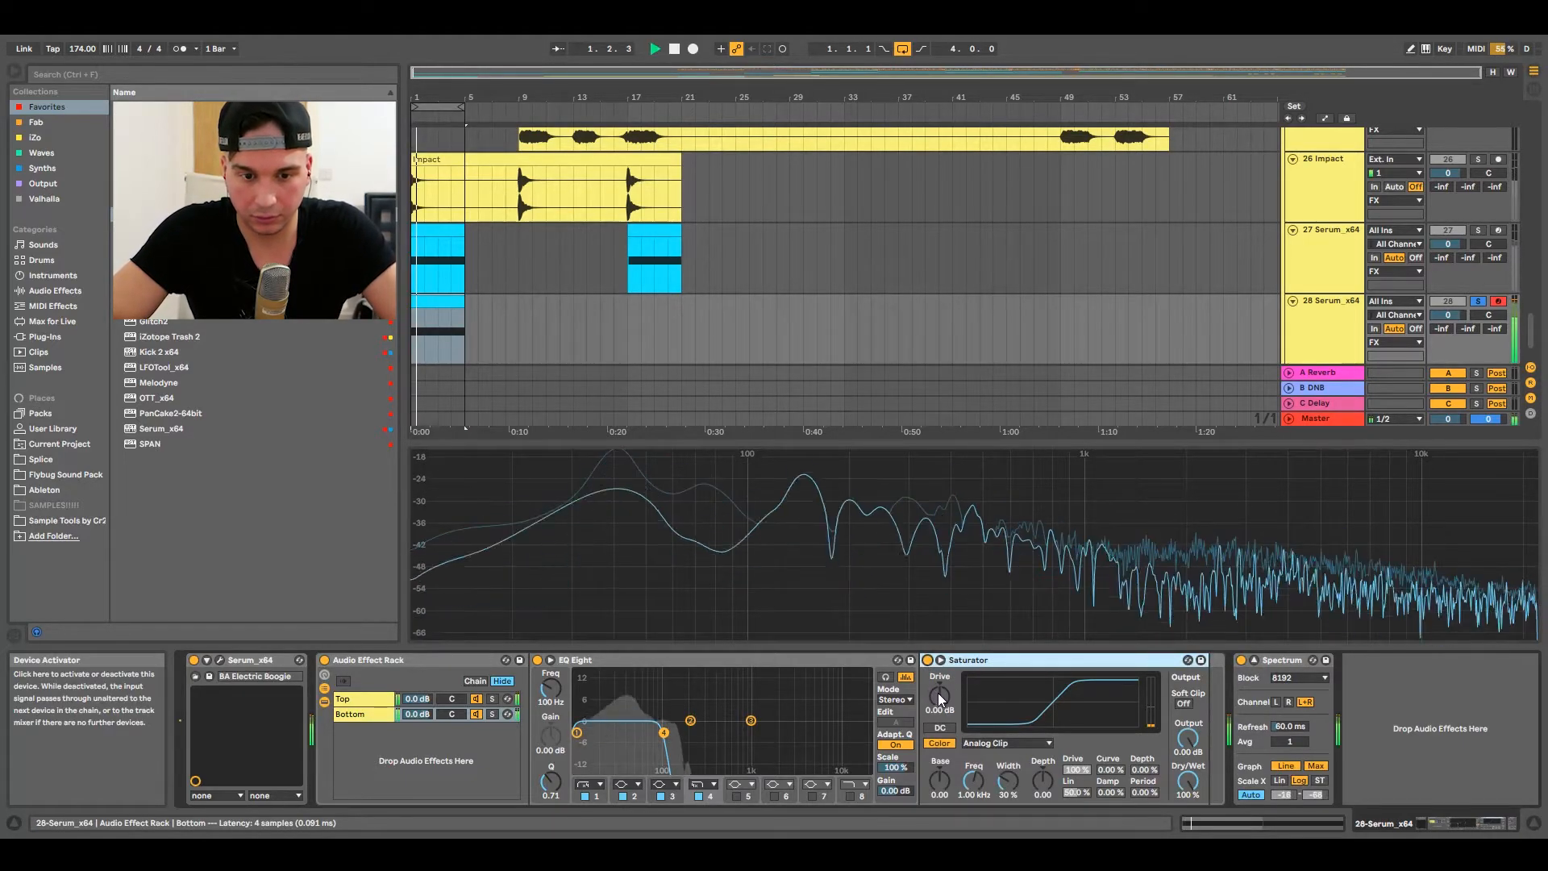
drag(939, 695, 939, 615)
click(928, 661)
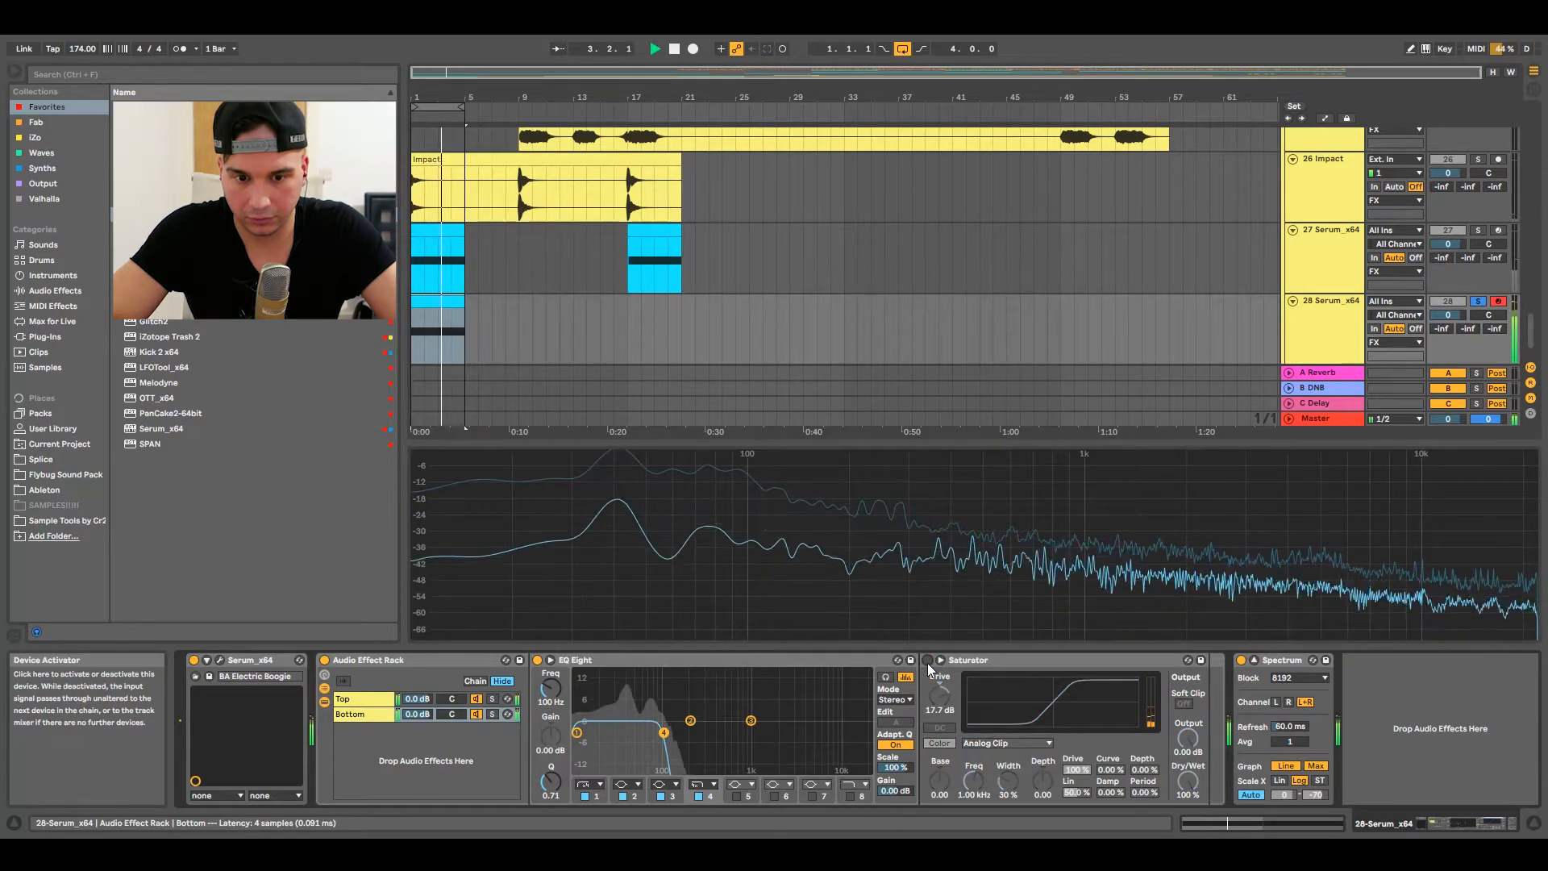
click(927, 661)
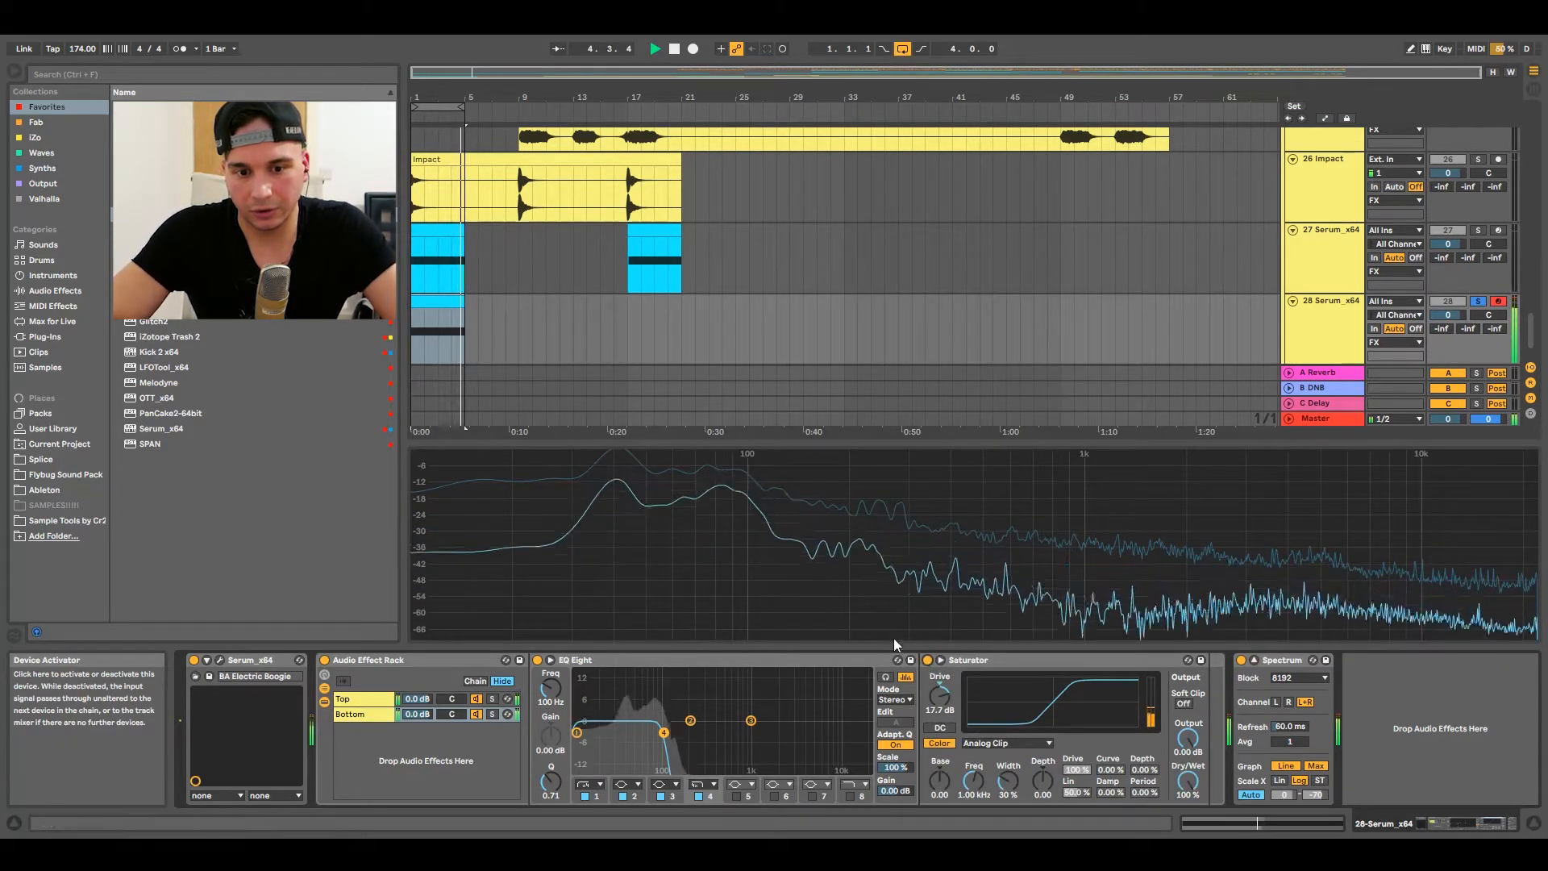
key(space)
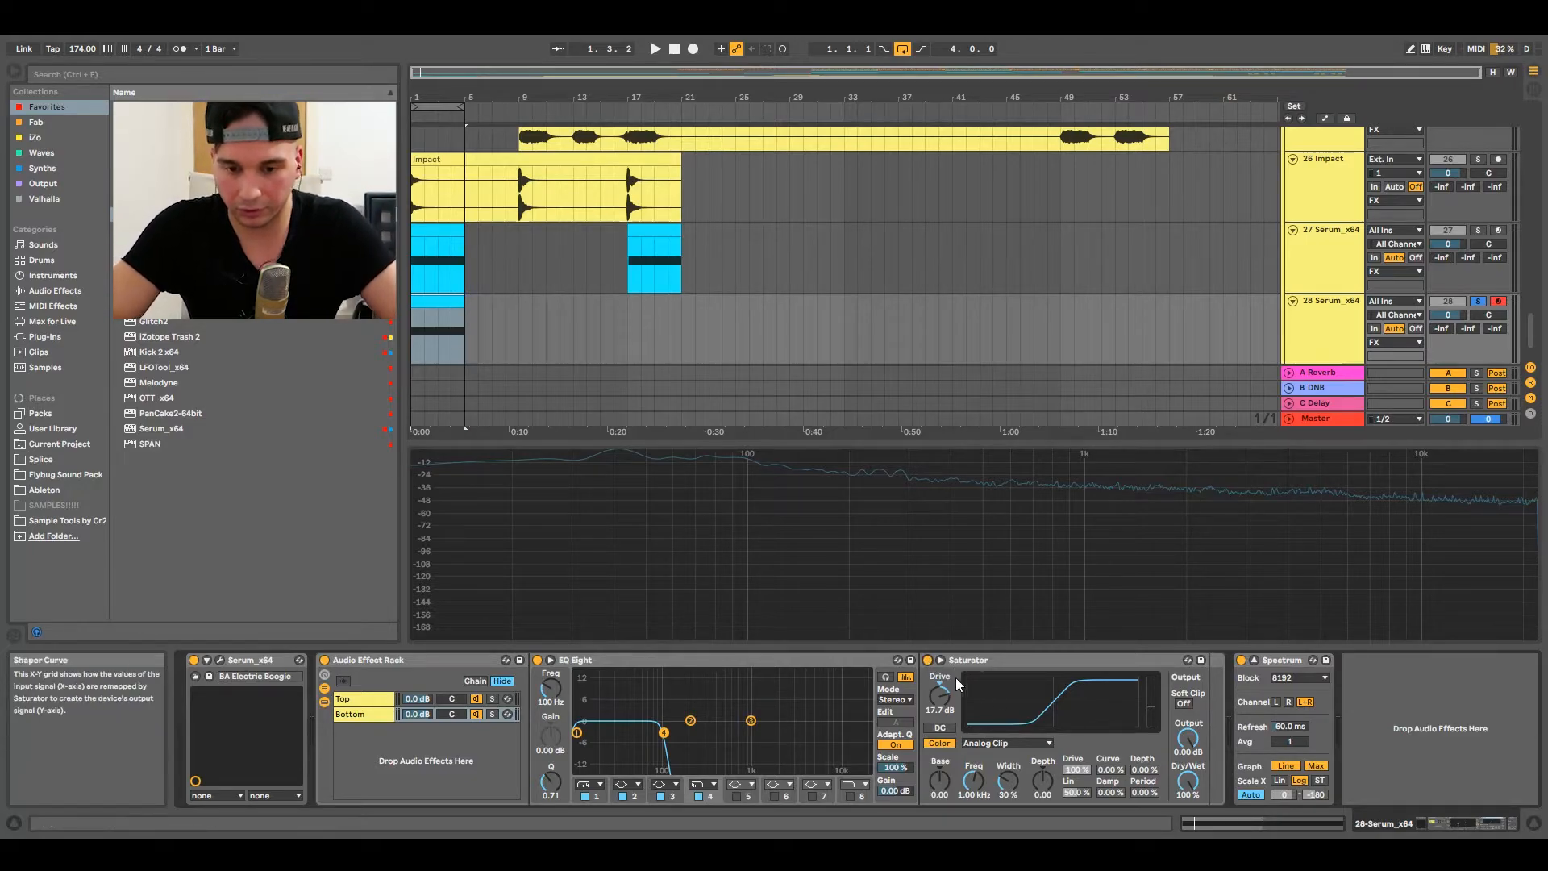
Reset the Saturator's Drive, raise it to 14.9 dB during playback and collapse the enlarged Spectrum display.
key(space)
double_click(939, 695)
mouse_move(939, 695)
mouse_down()
mouse_move(940, 666)
mouse_move(939, 689)
mouse_up()
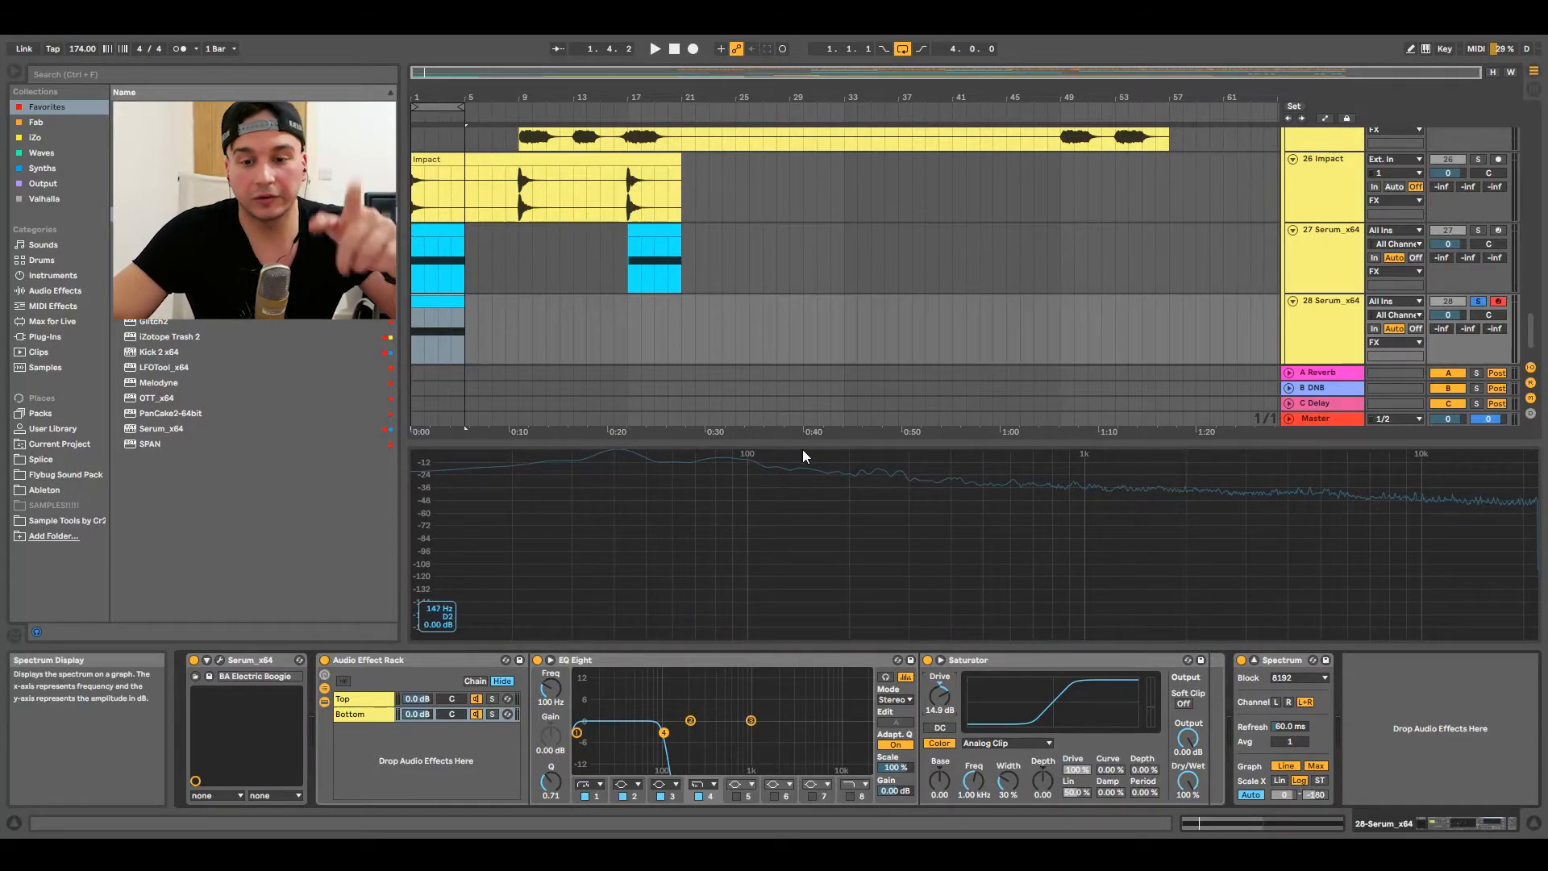
scroll(903, 344, up, 3)
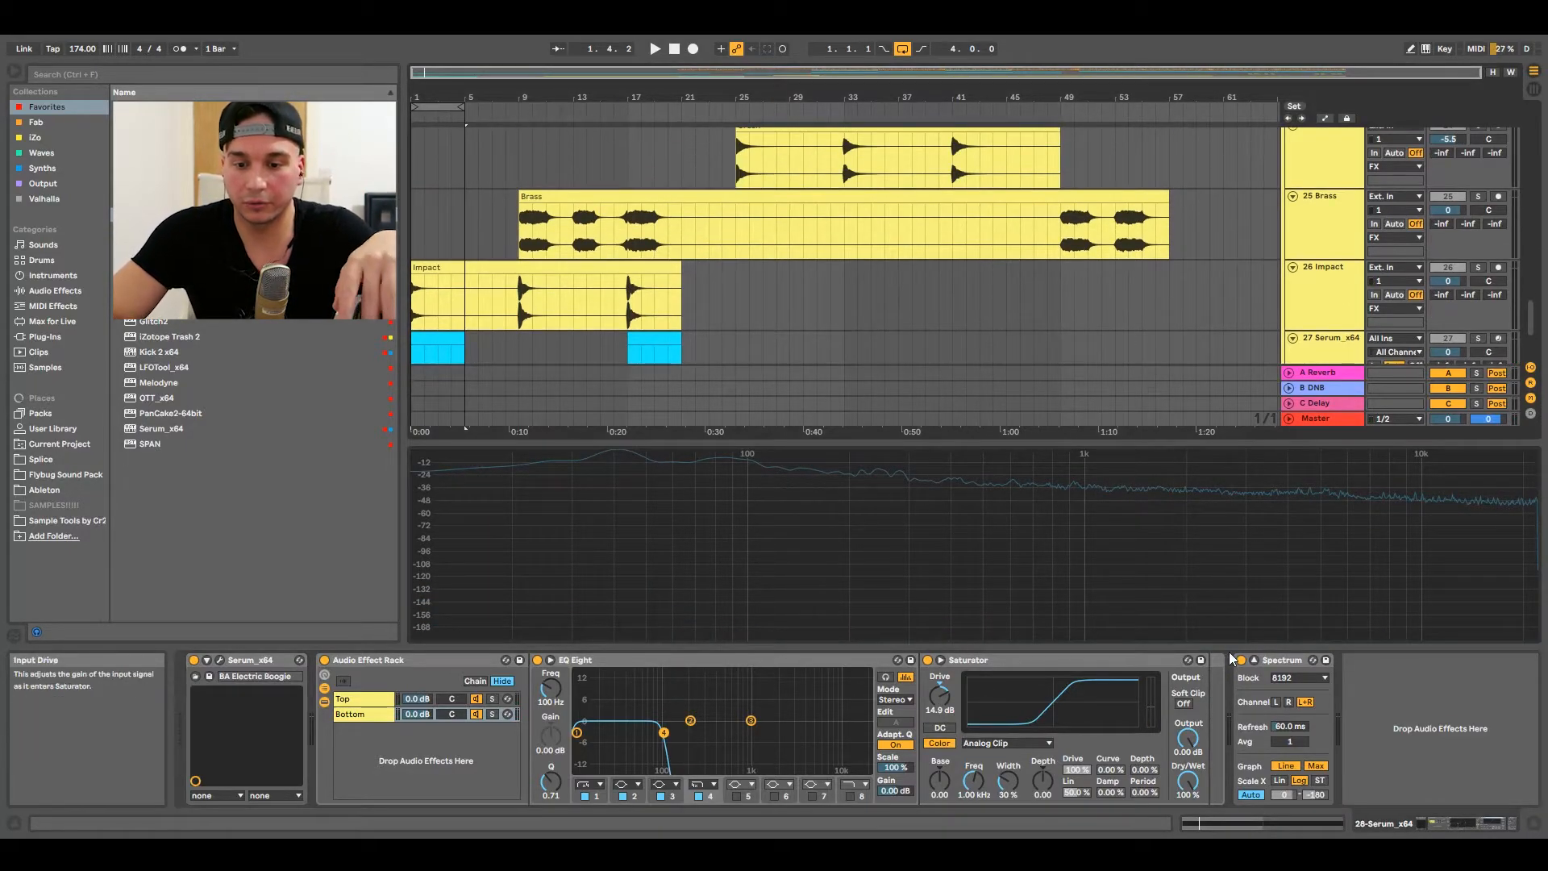
click(1254, 663)
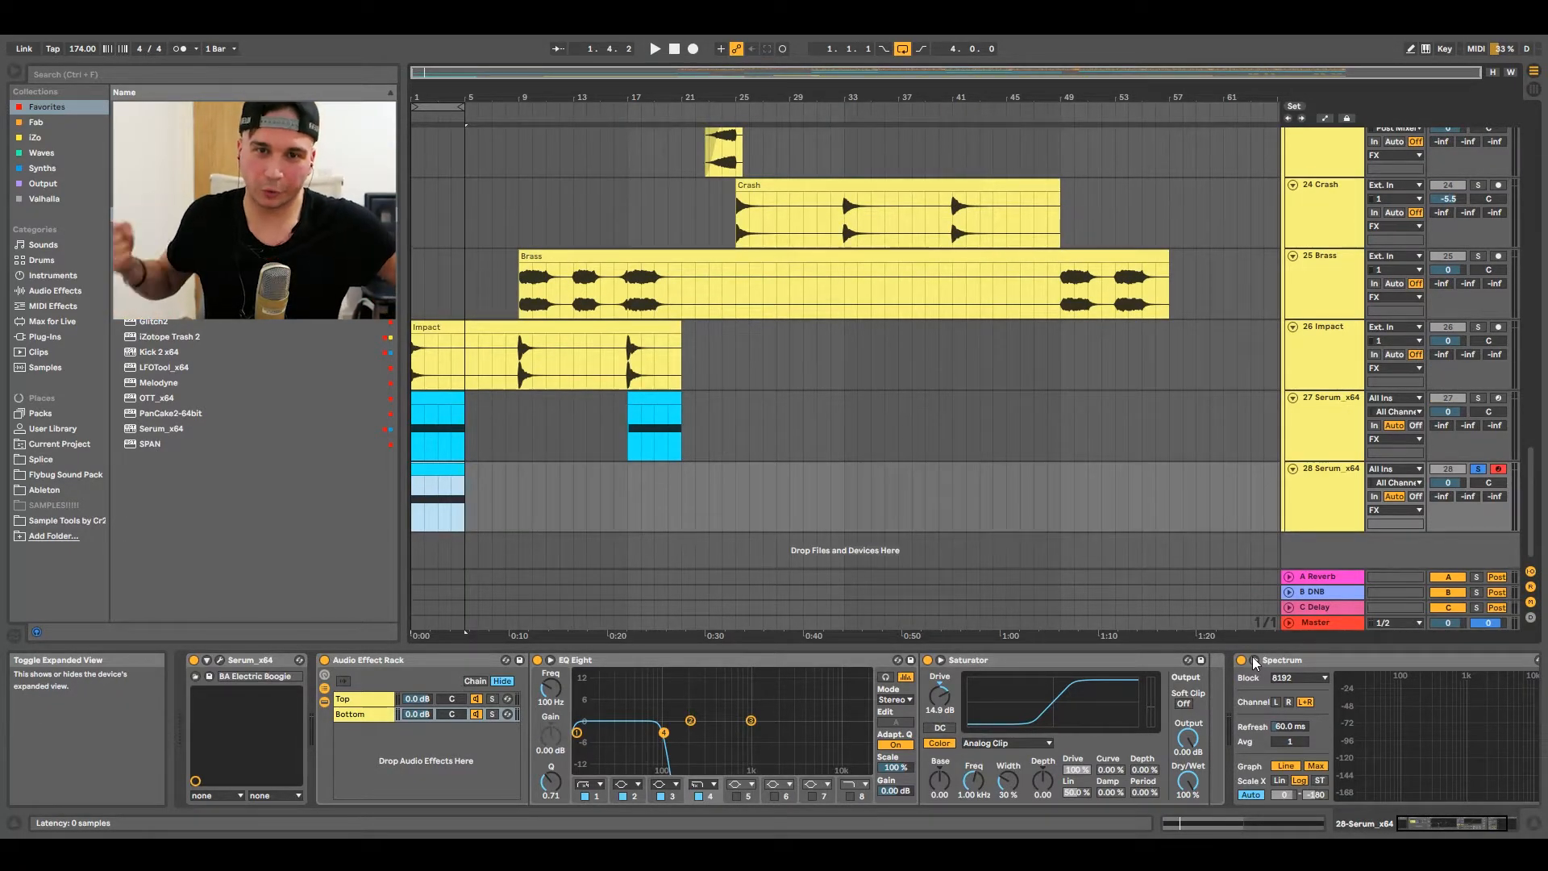
Play Bass 1 track 10 from bar 41 with solo turned off so the neighbouring bass layer sounds too.
click(955, 355)
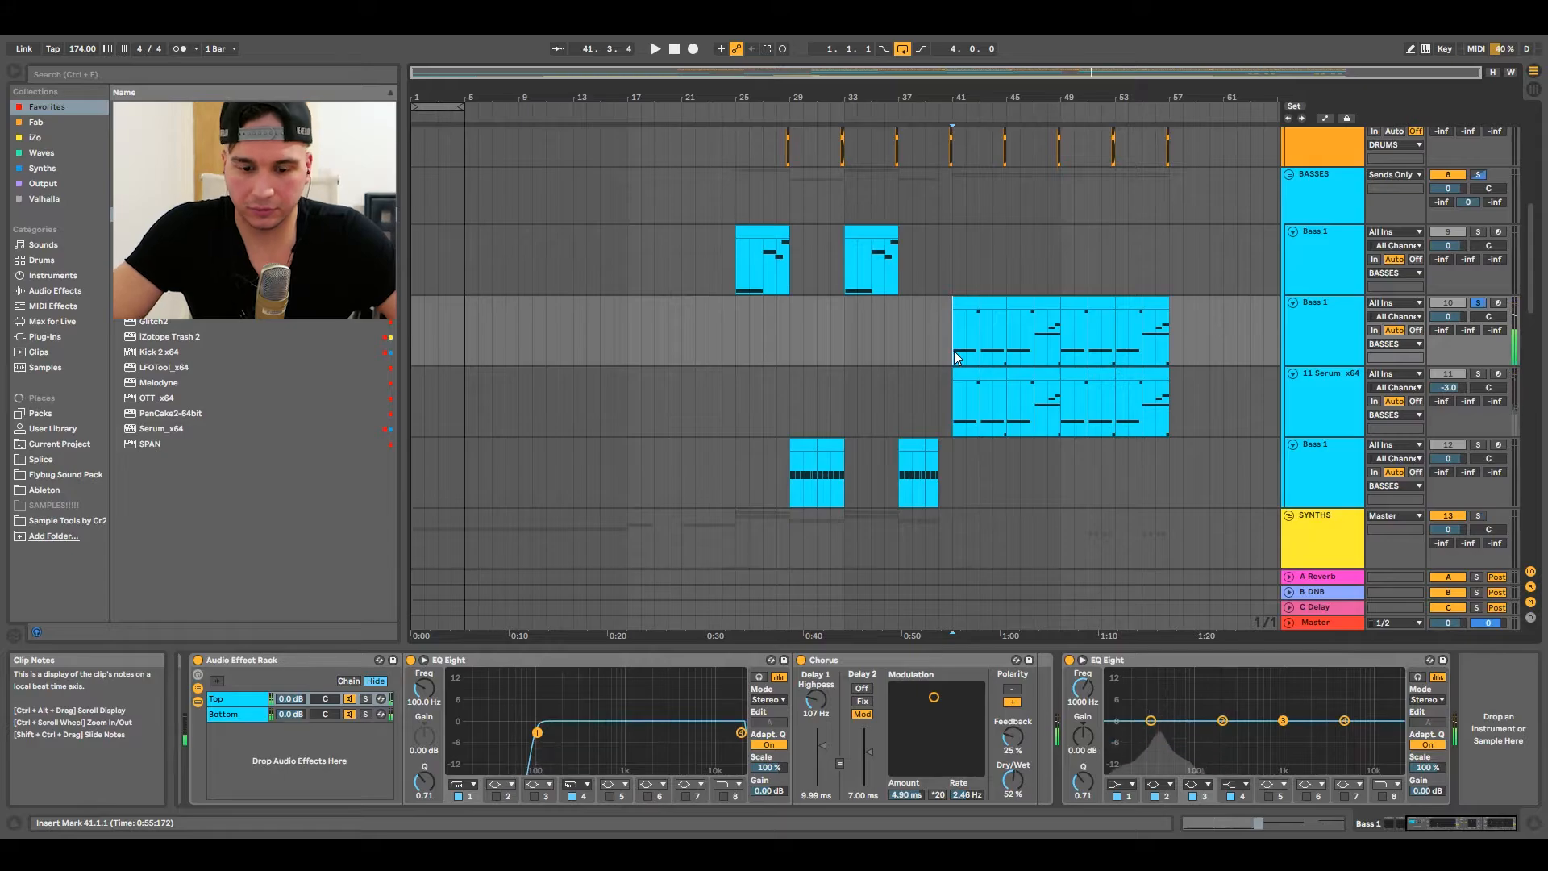
key(space)
key(space)
key(s)
key(space)
key(space)
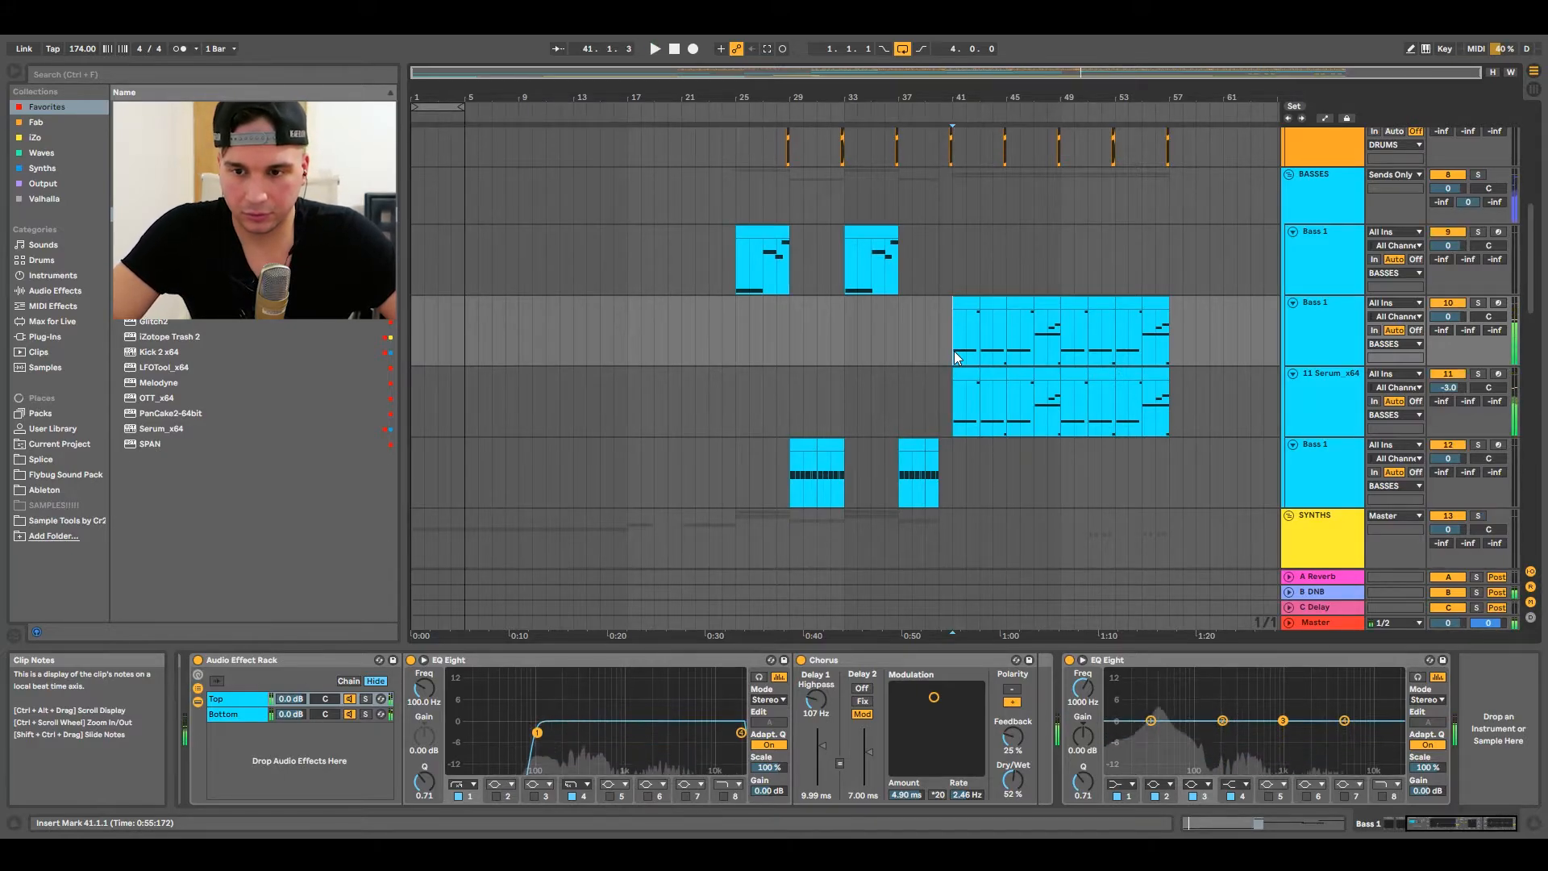
key(space)
Examine the OTT and the rack's Top chain with EQ Eight and Chorus on track 10 during playback.
scroll(954, 355, down, 3)
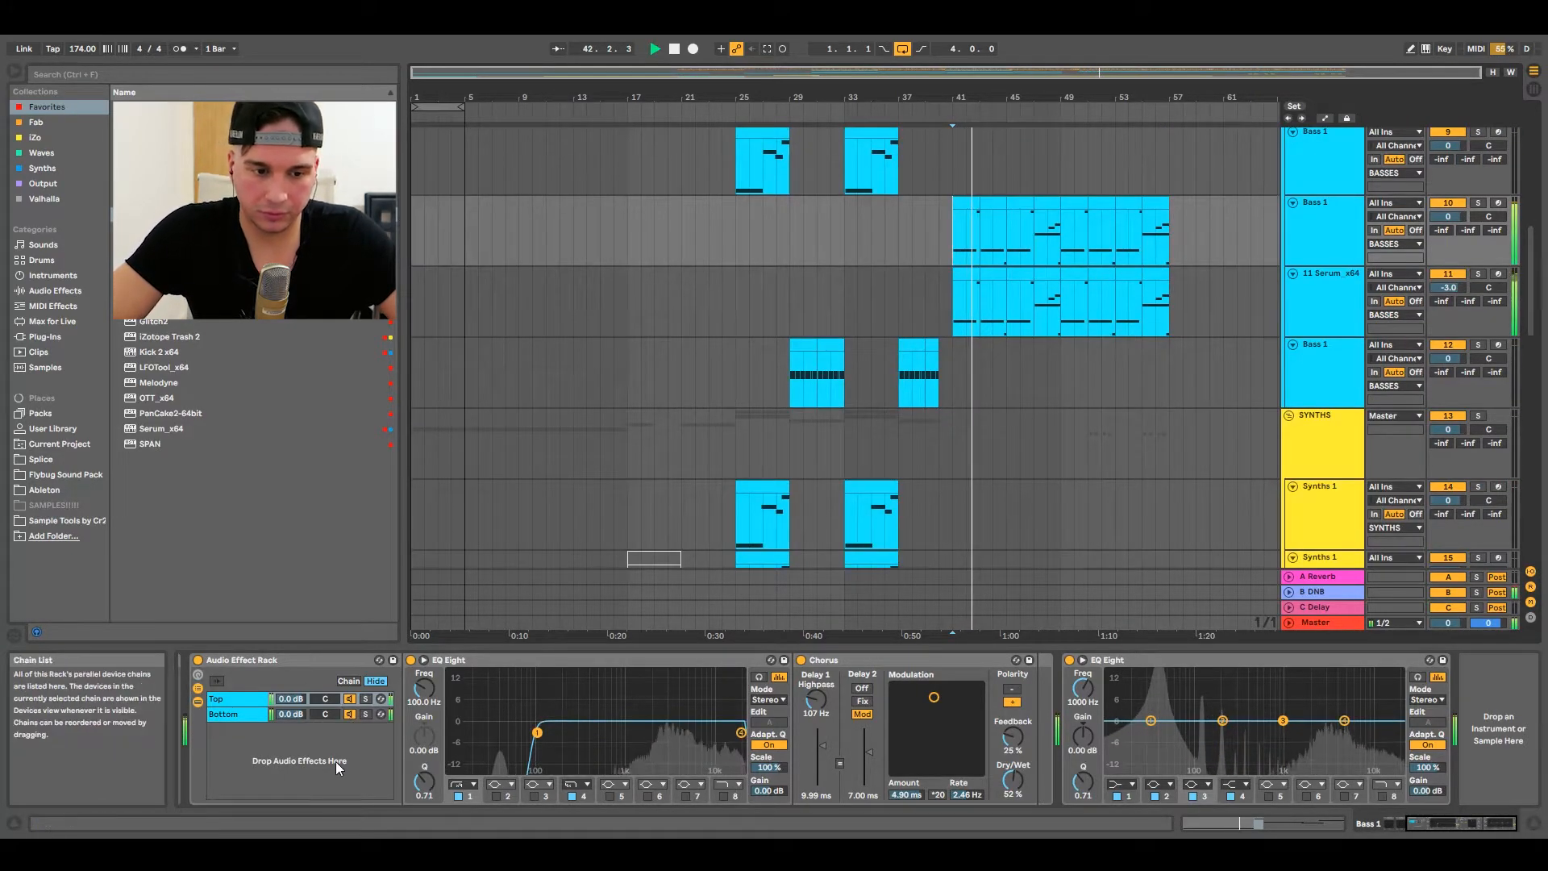
scroll(335, 762, up, 3)
scroll(514, 757, down, 1)
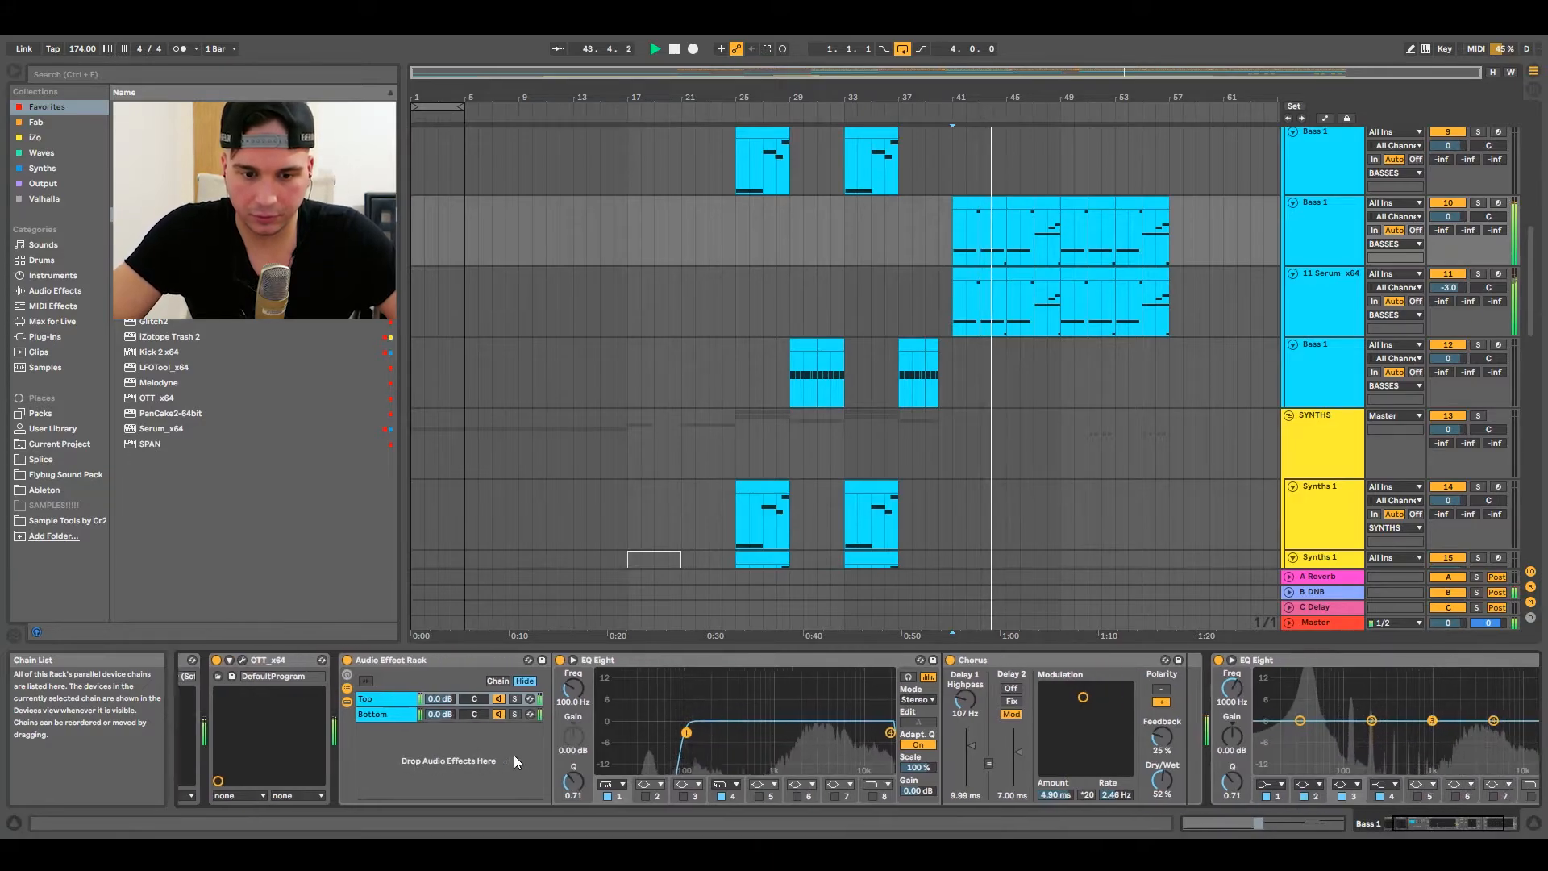
scroll(514, 754, down, 3)
key(space)
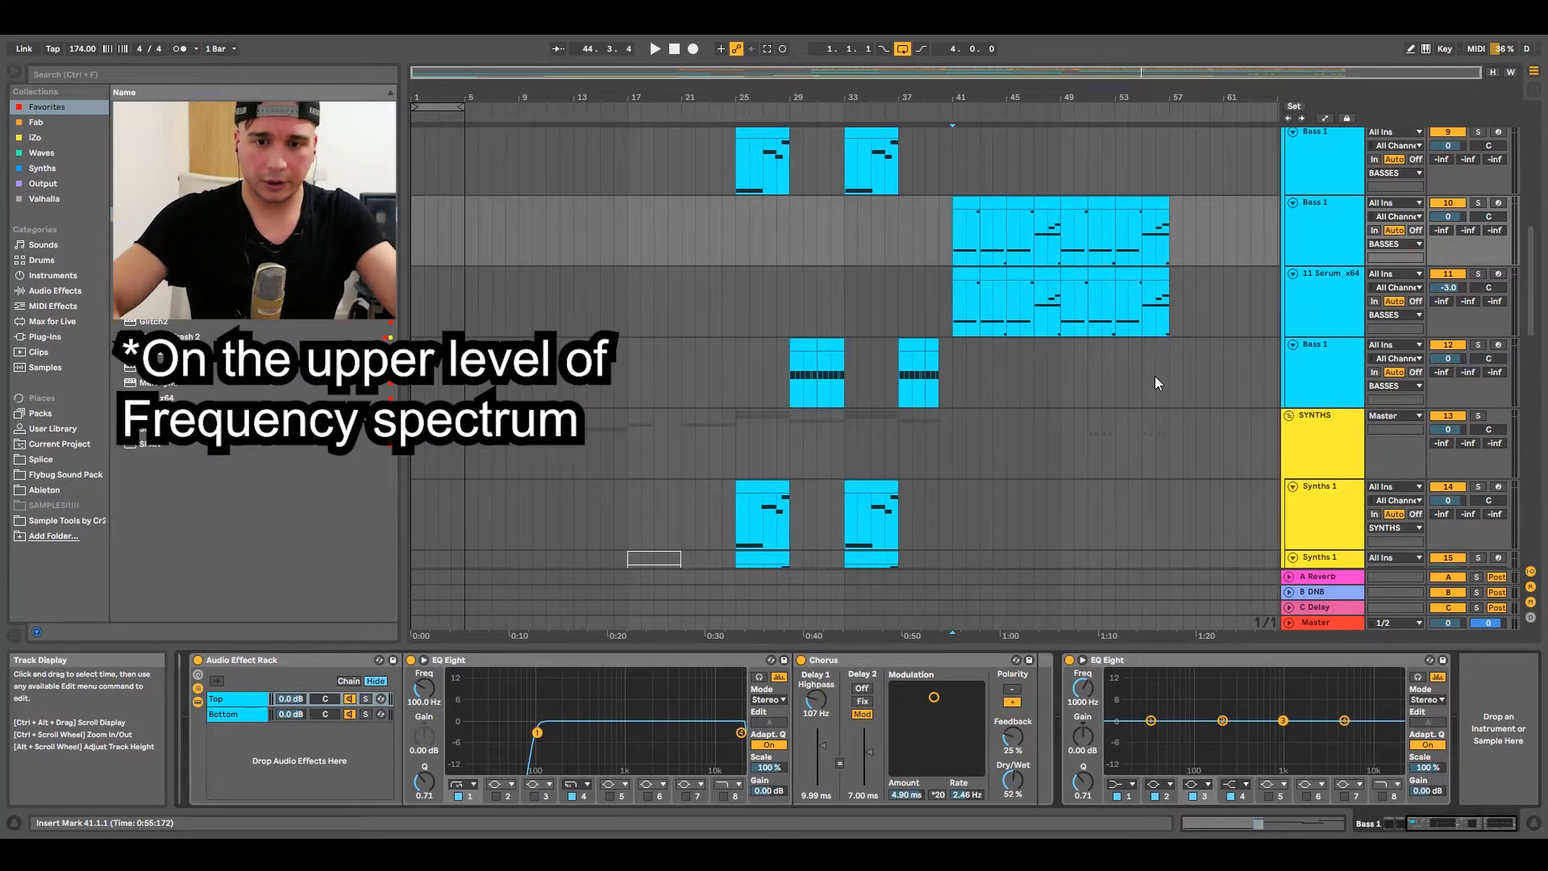
Mark bar 41 on Bass 1 track 10 as the playback start and compare its devices with those on track 11.
click(954, 235)
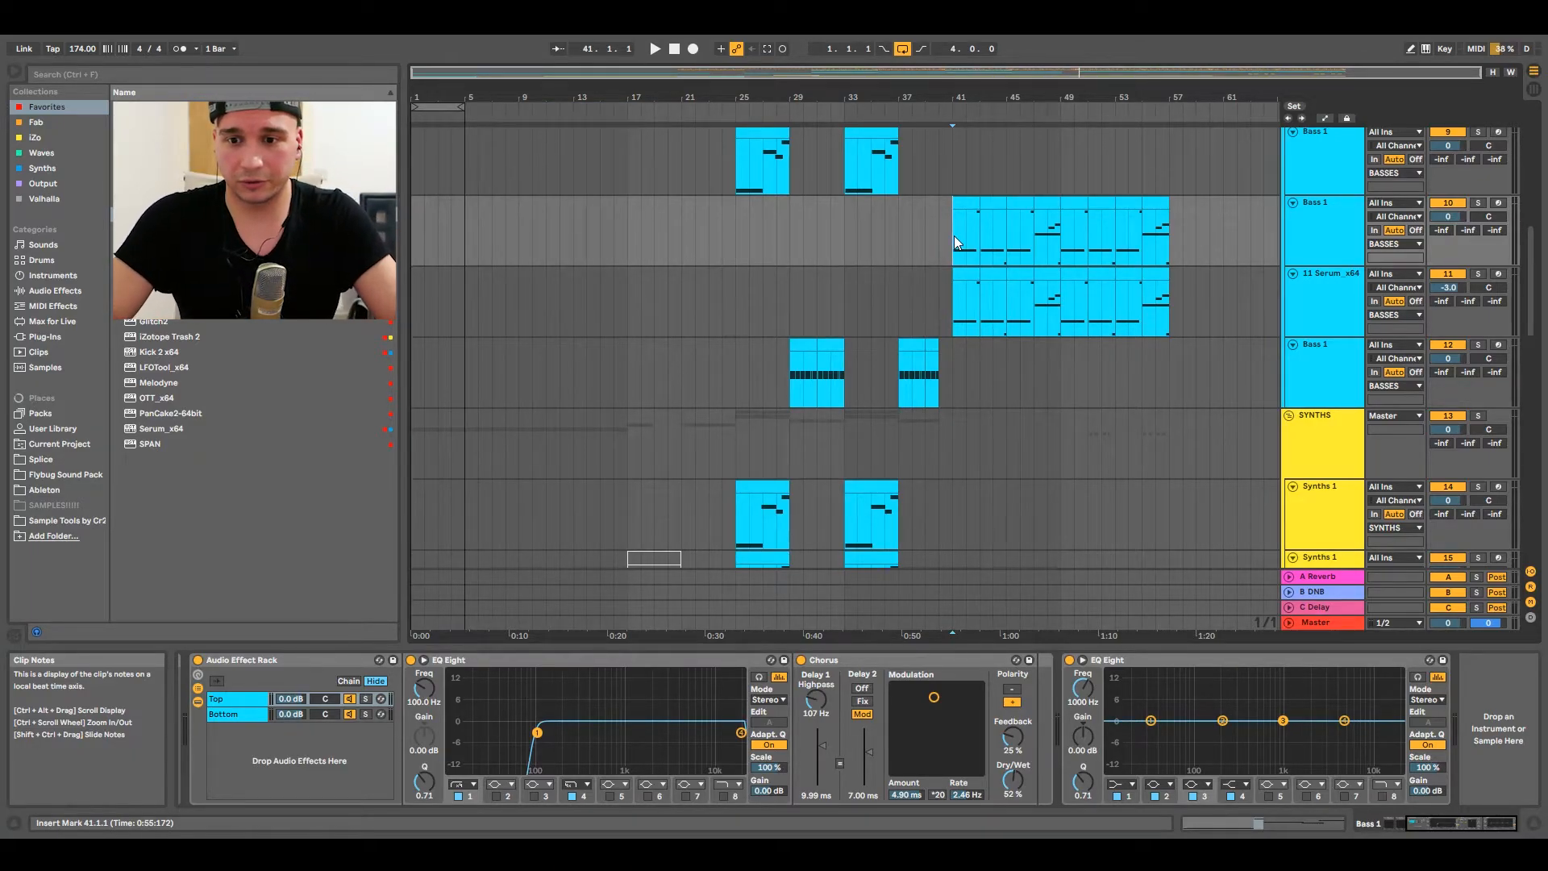
scroll(954, 235, up, 3)
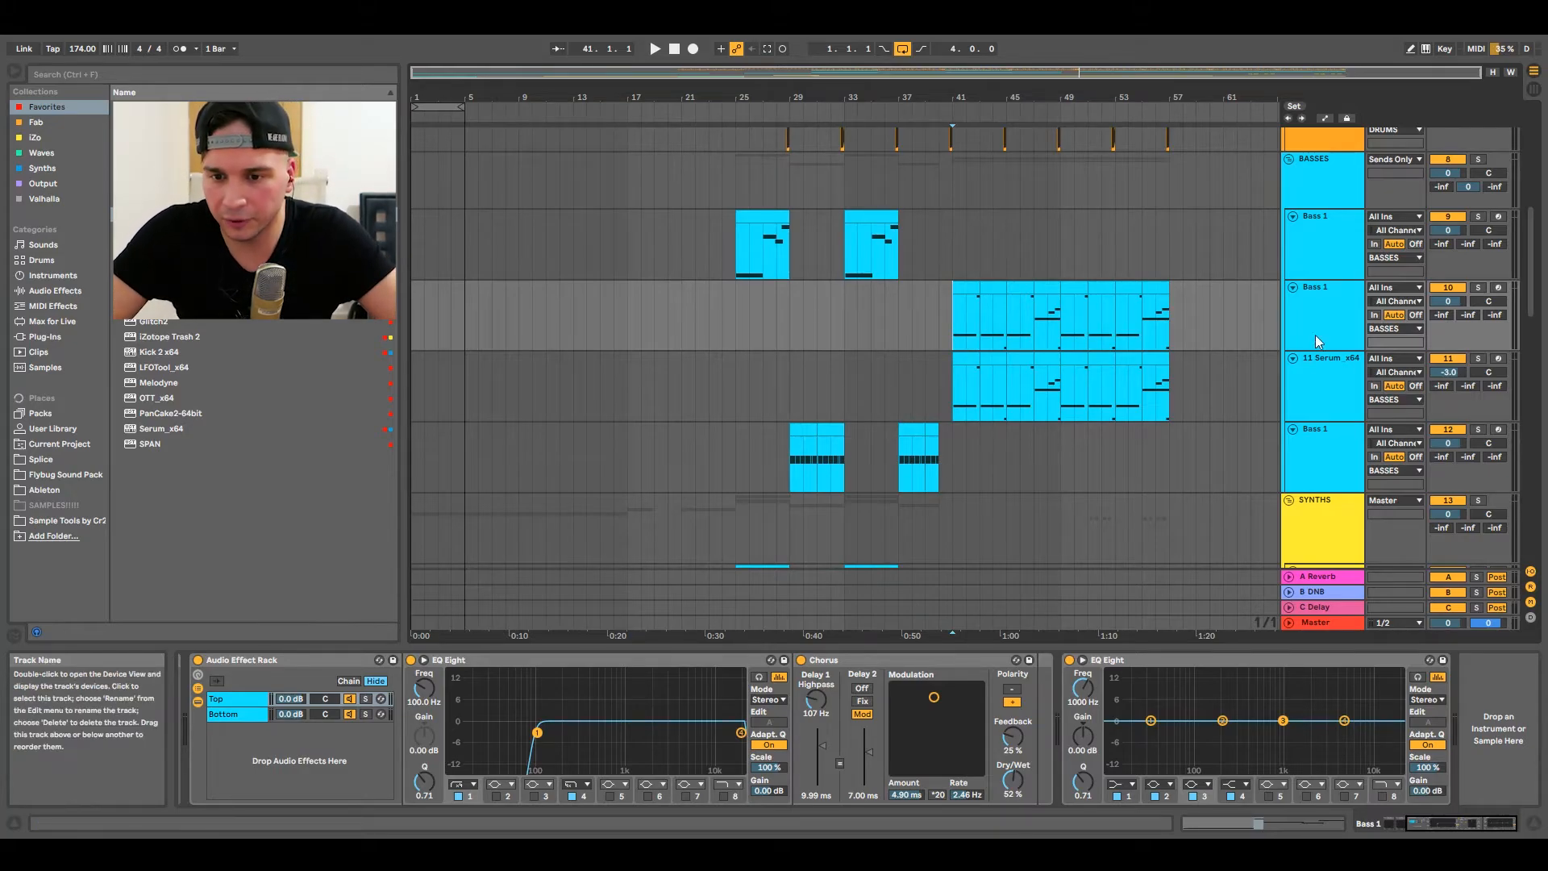
click(1315, 375)
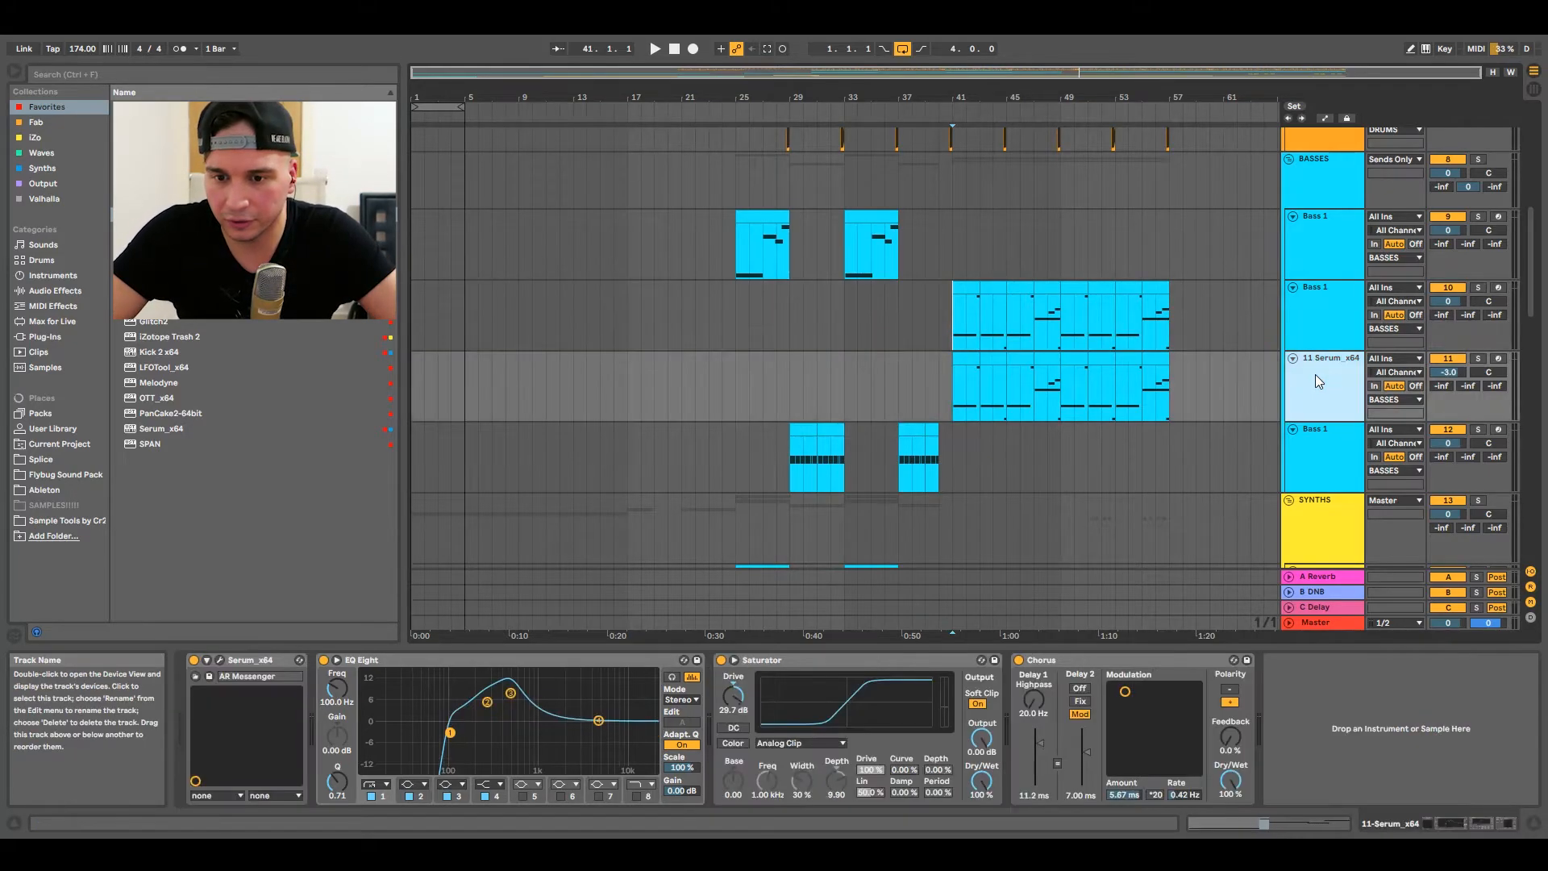
click(1328, 319)
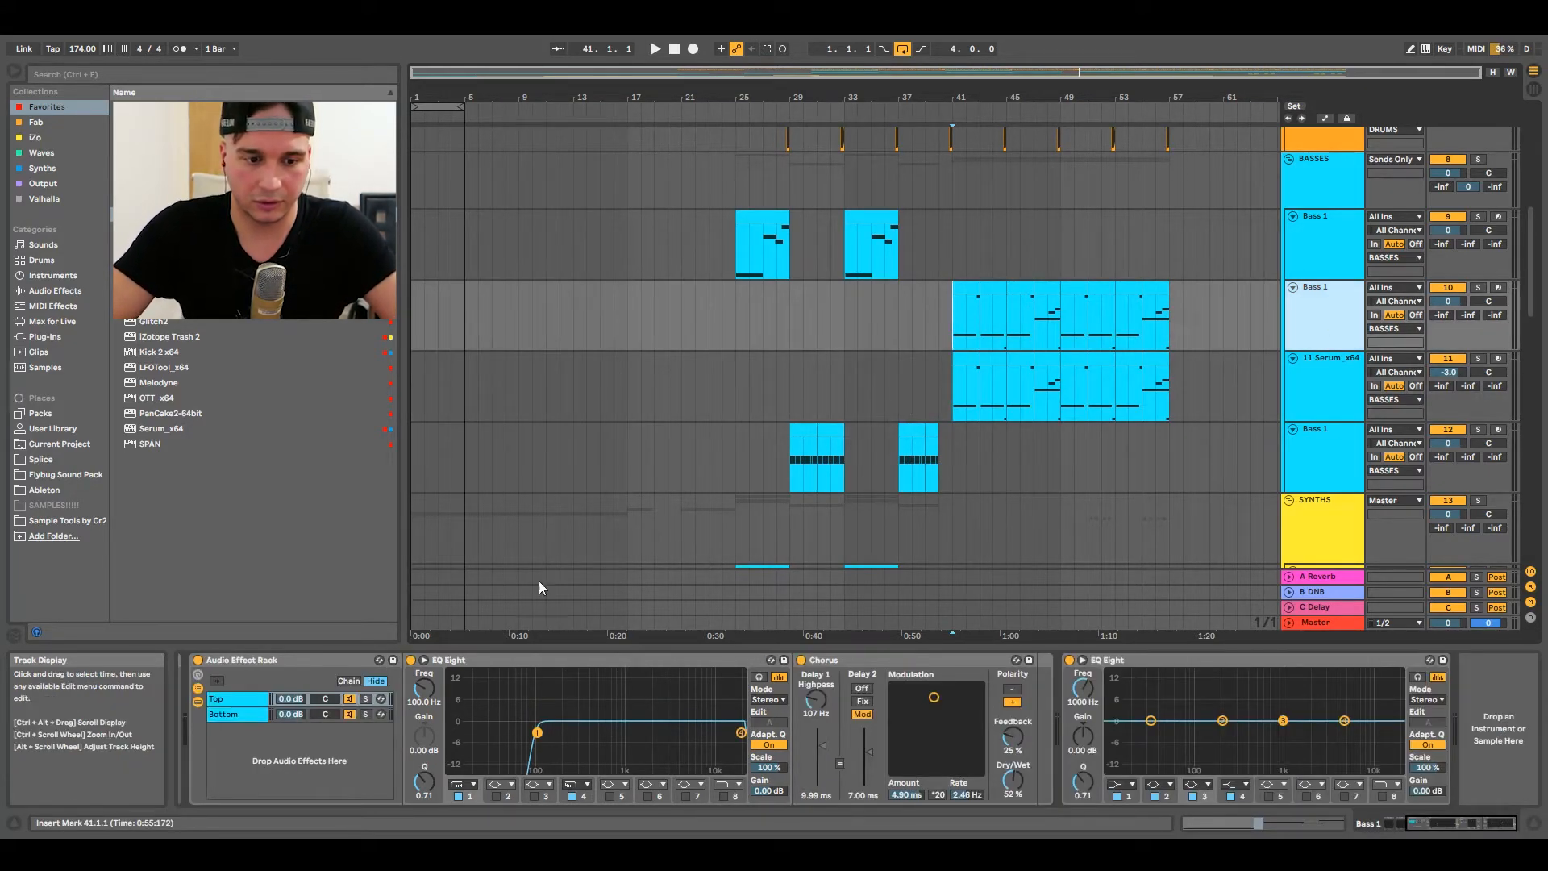
Solo Bass 1 track 10 and play it from bar 41.
scroll(275, 758, up, 3)
key(s)
key(space)
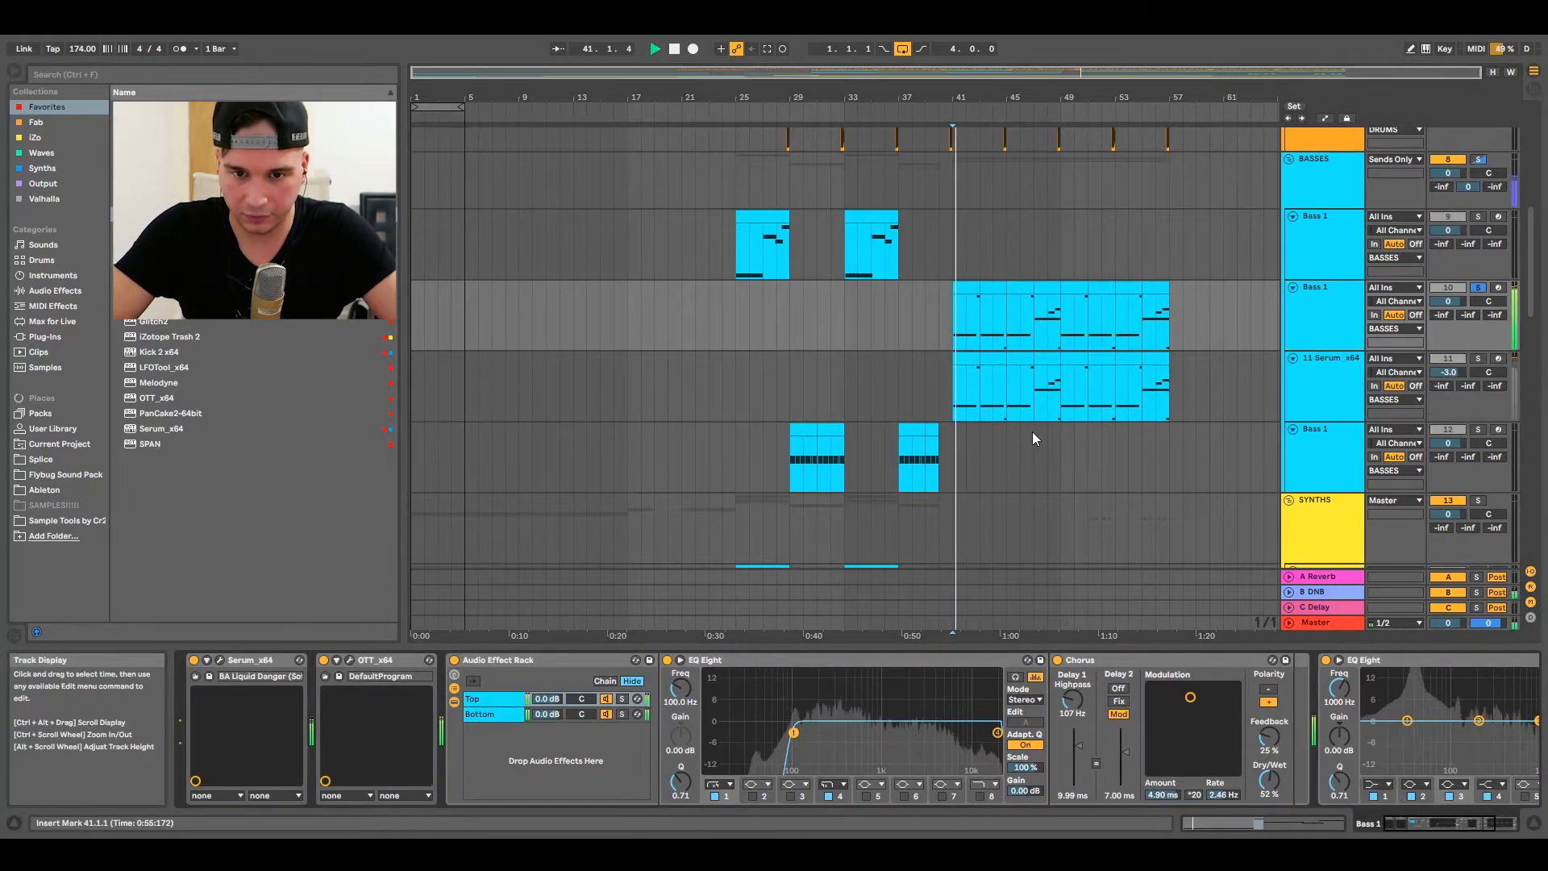
scroll(560, 757, down, 1)
key(space)
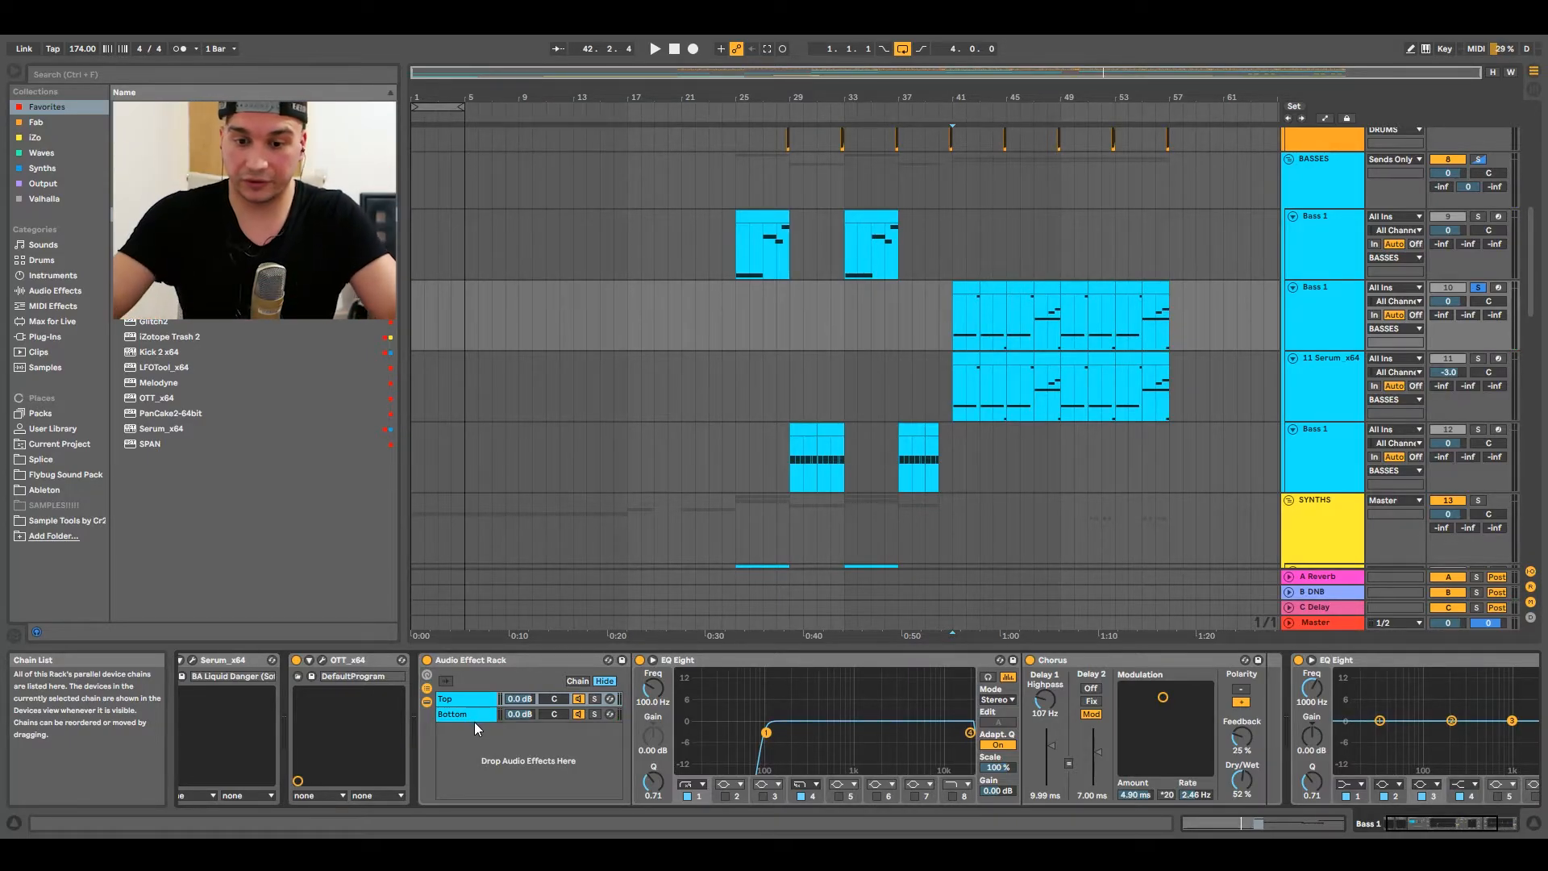
Inspect the devices of the rack's Bottom chain and Top chain on track 10.
click(474, 719)
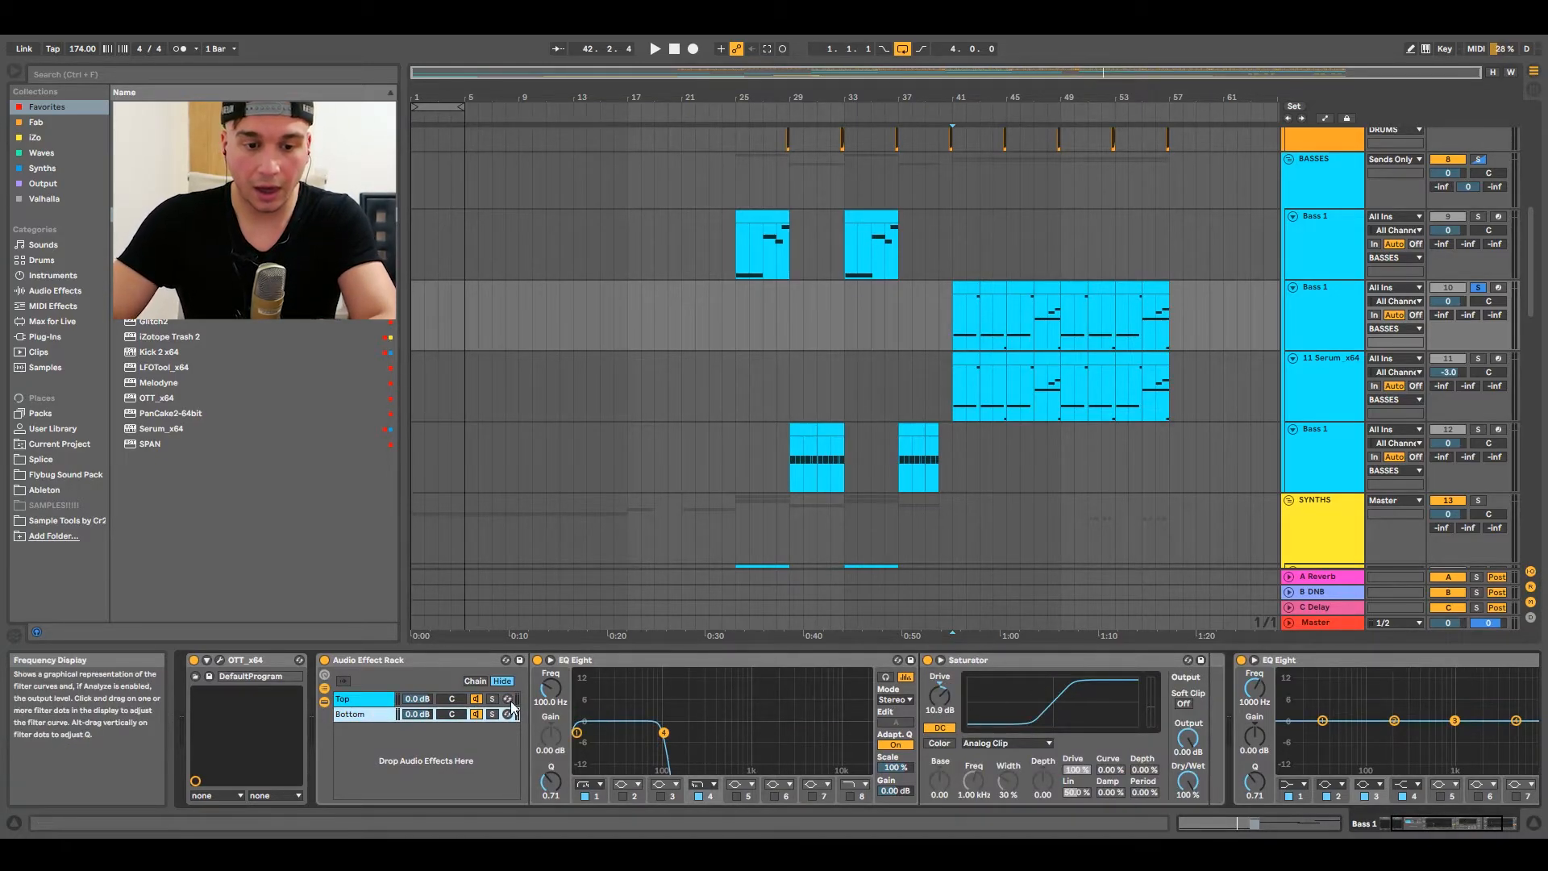
click(357, 700)
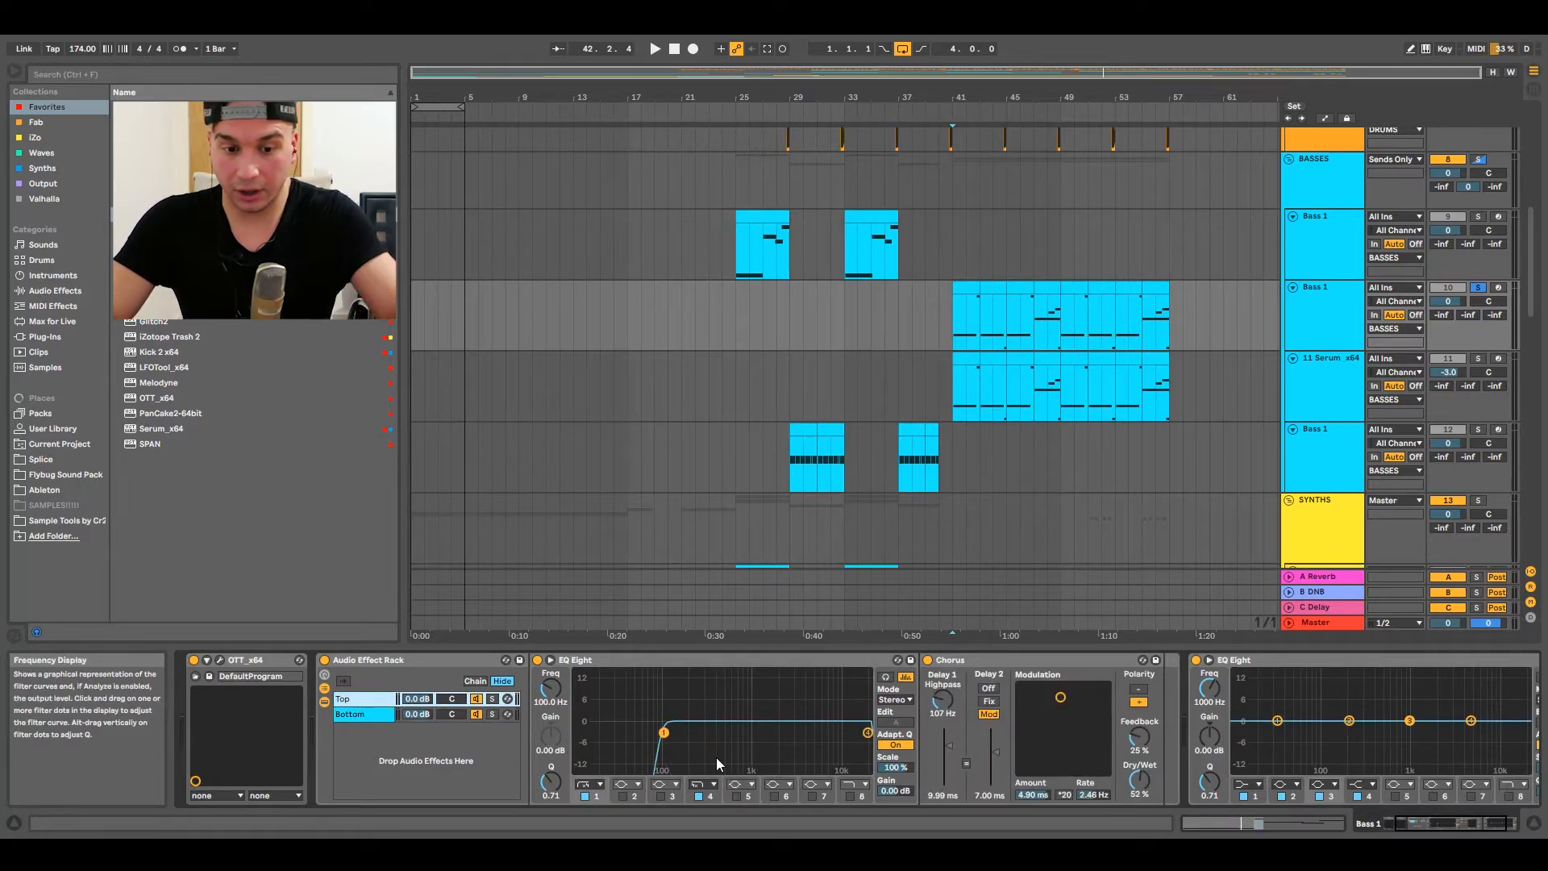
scroll(894, 738, right, 2)
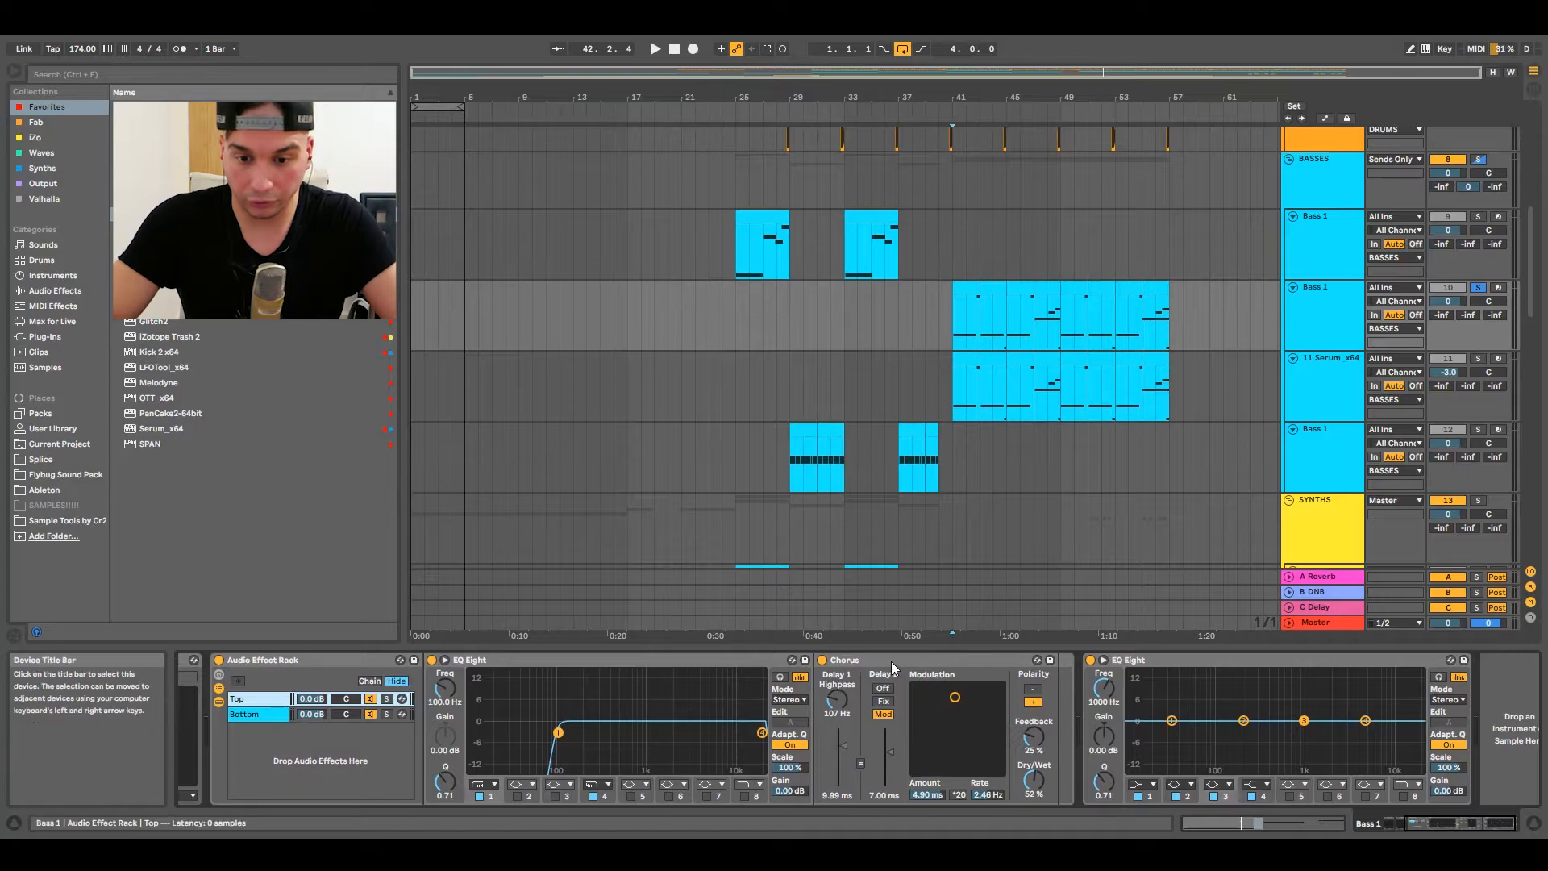
Mute the rack's Bottom chain and audition the Top chain alone from bar 41 with its Chorus on and off.
key(space)
key(space)
click(370, 714)
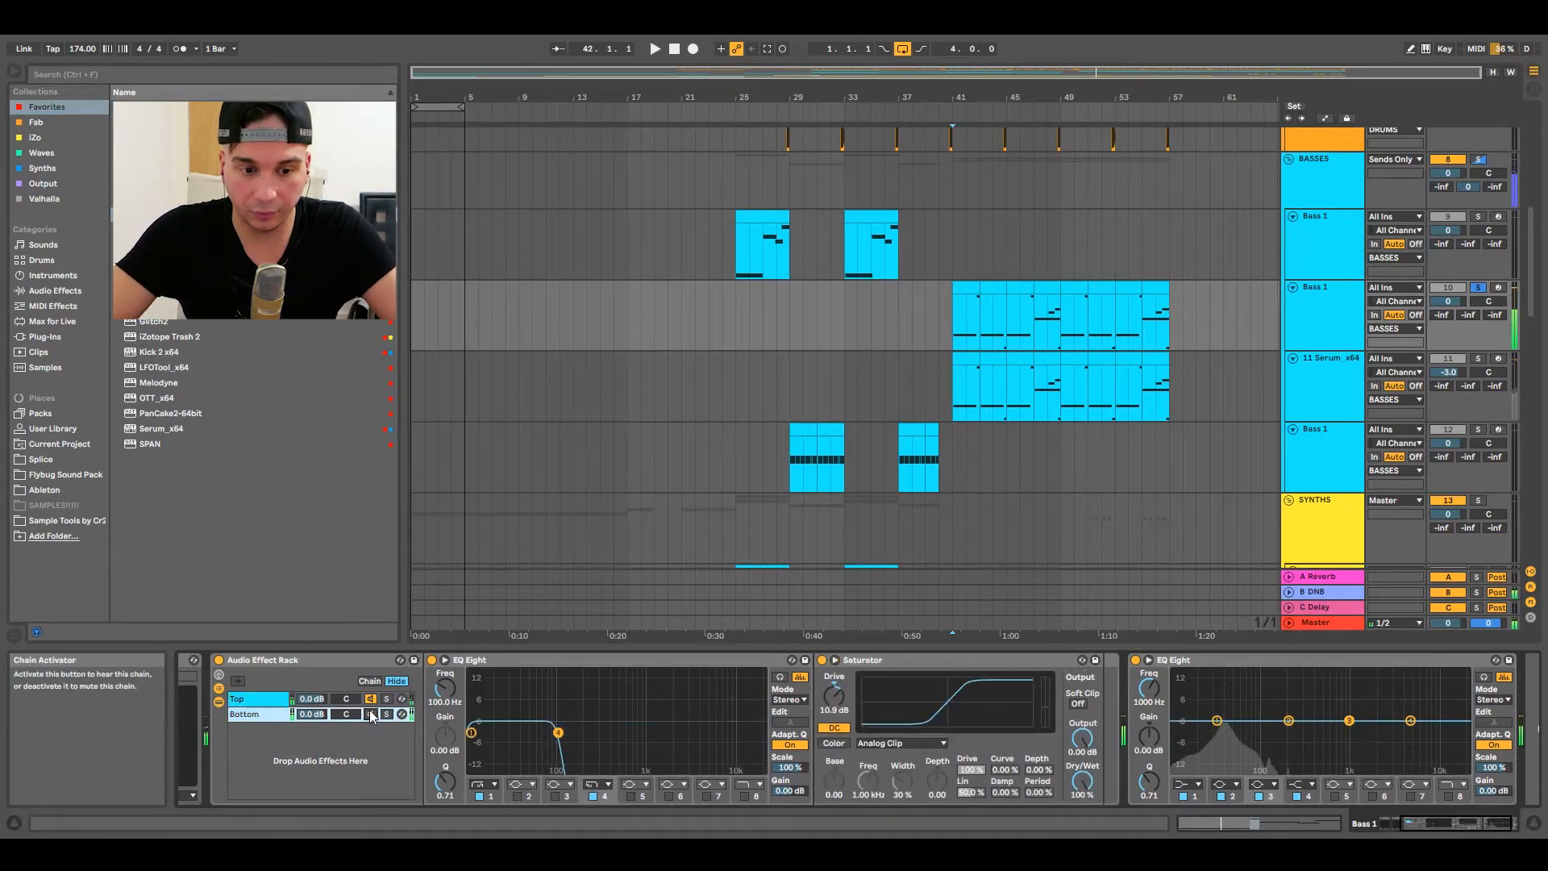
key(space)
click(336, 700)
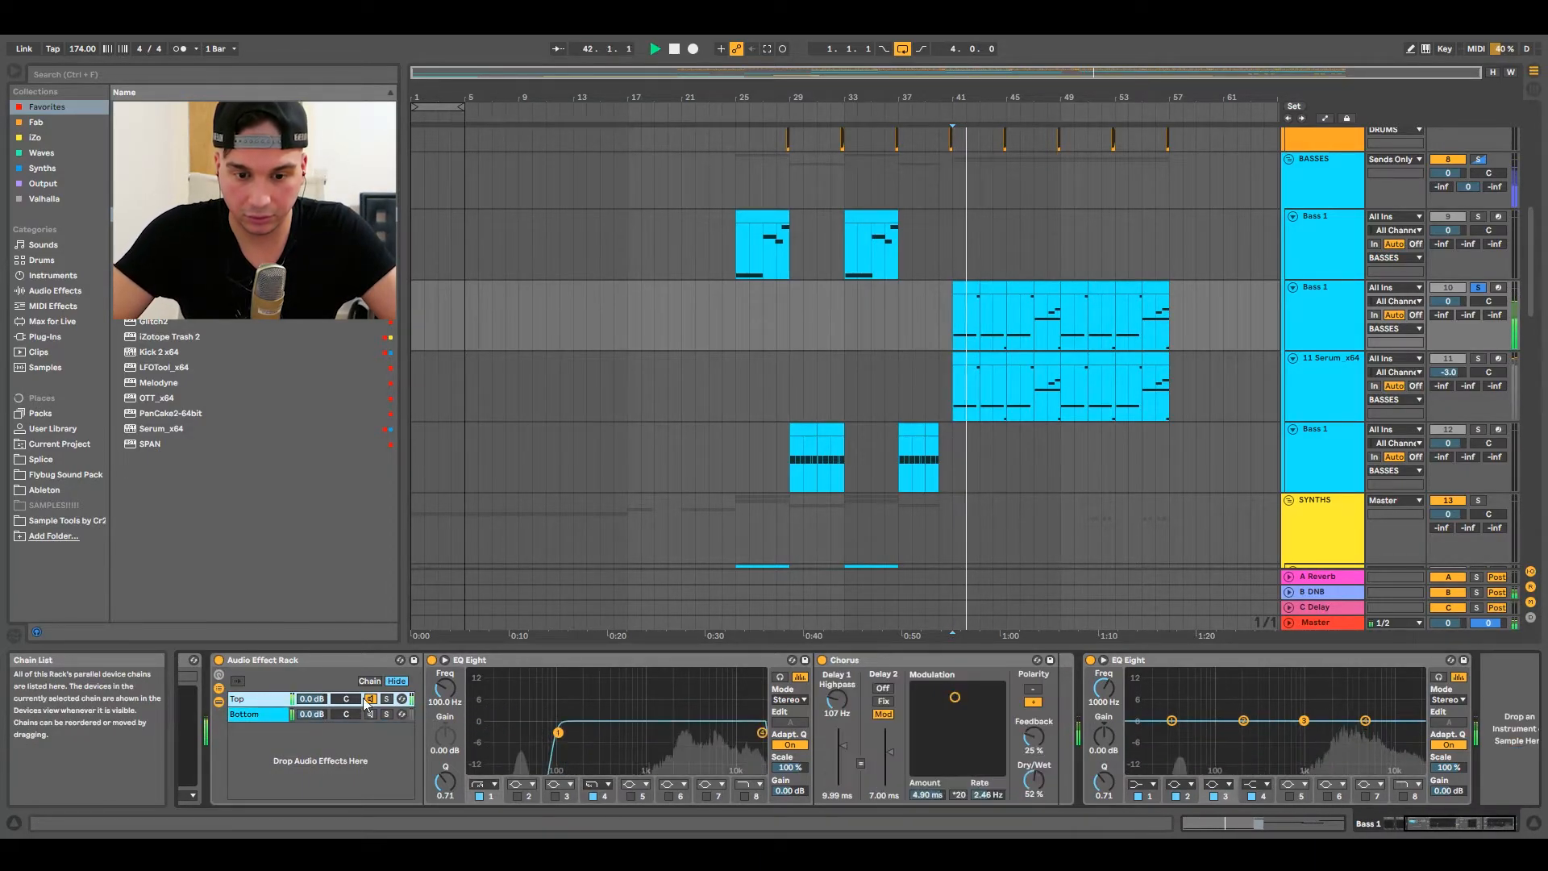
click(822, 660)
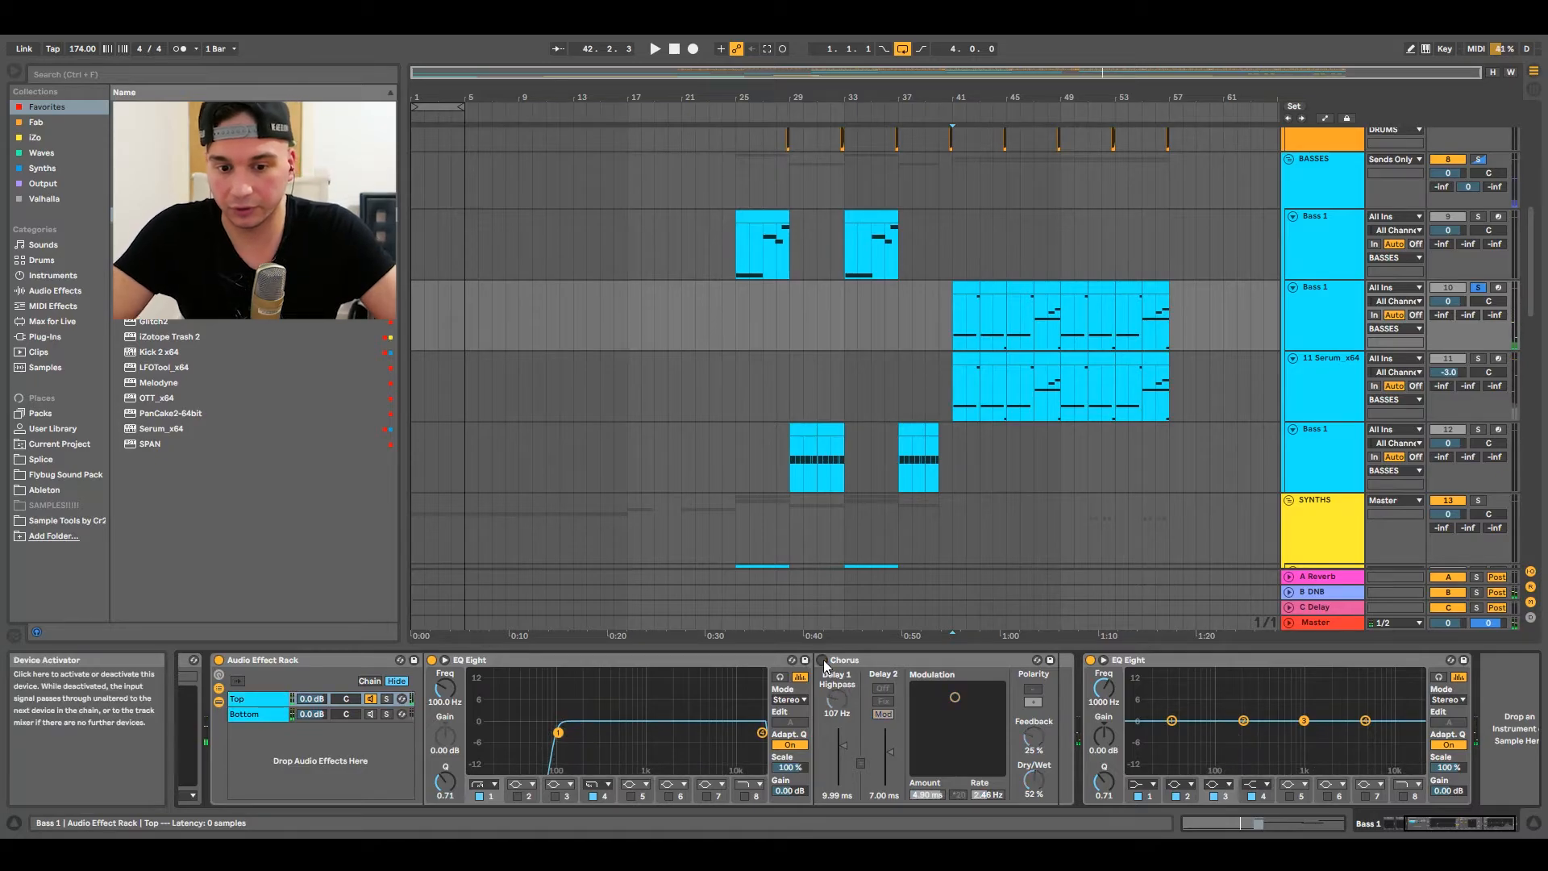
key(space)
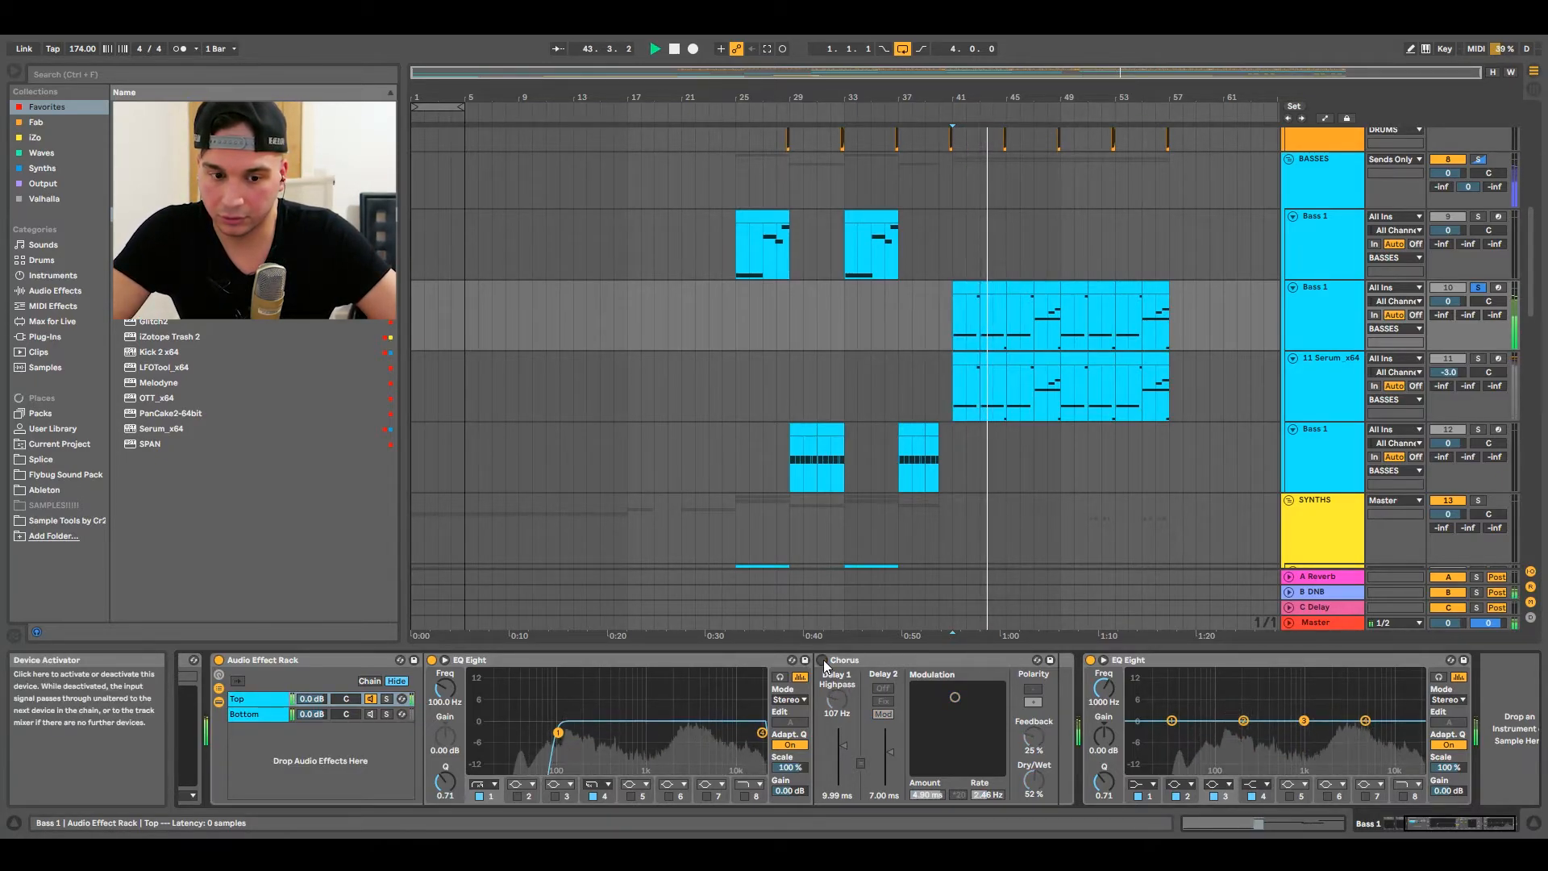
key(space)
Reactivate the Bottom chain and compare the Top chain's Chorus off and on with both chains playing.
click(375, 716)
key(space)
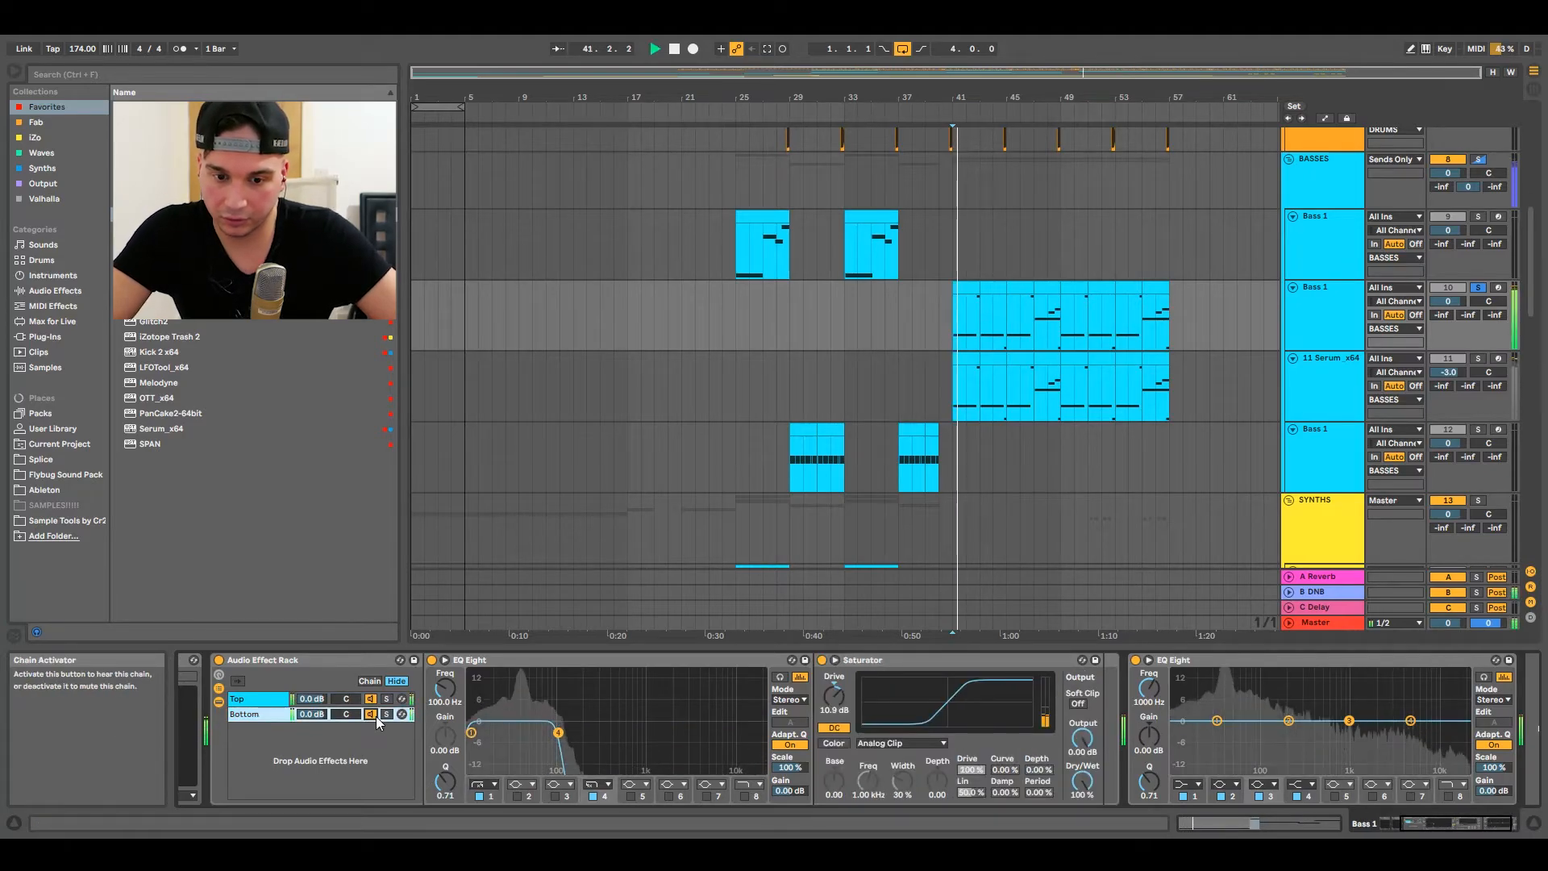
click(262, 701)
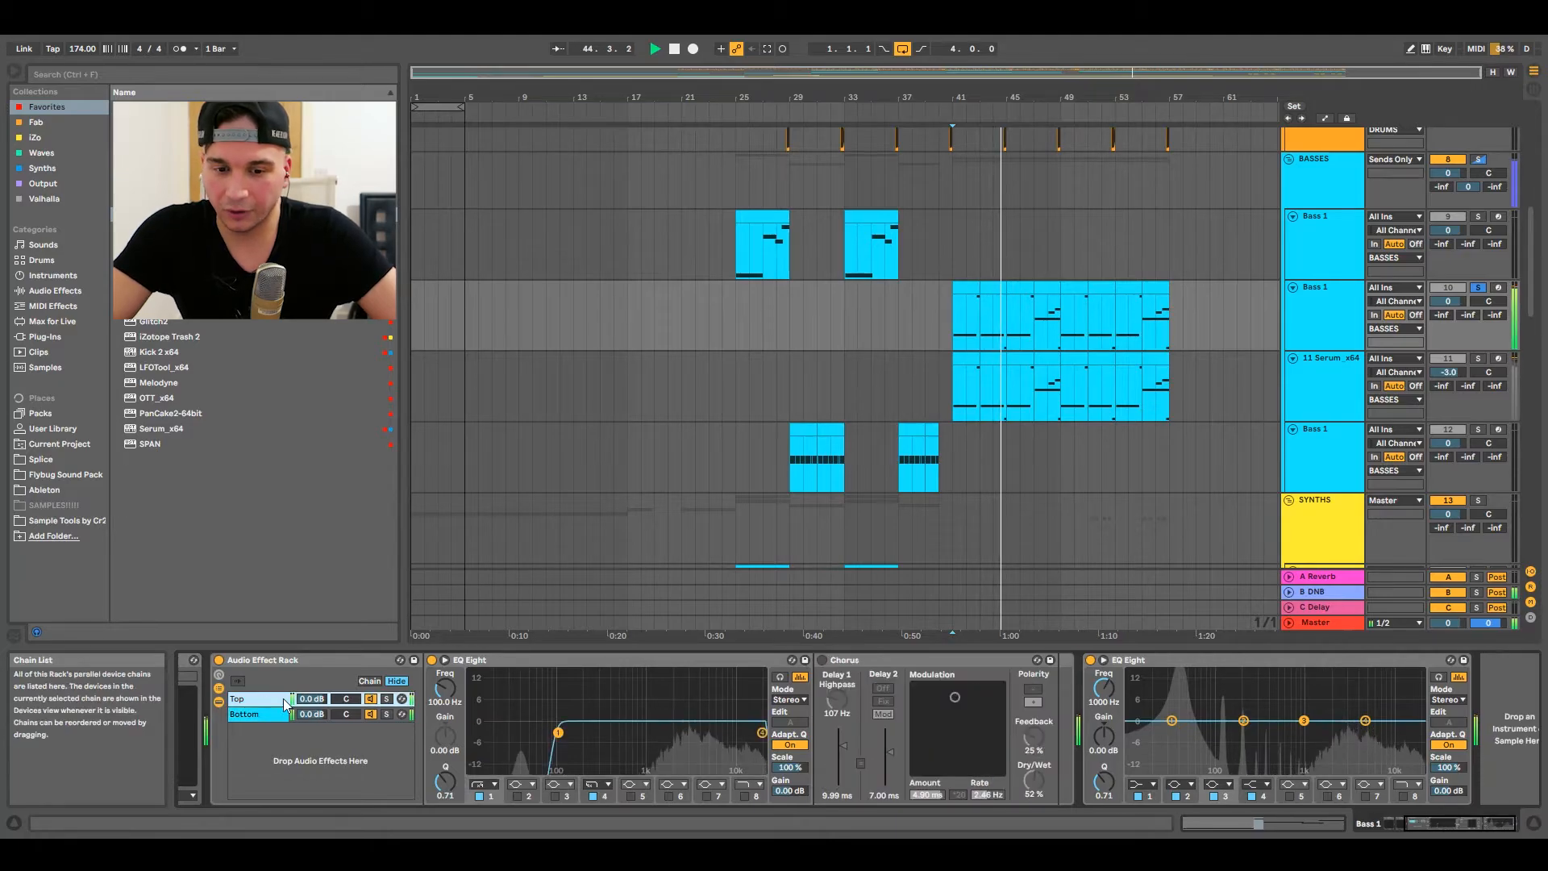
click(821, 660)
key(space)
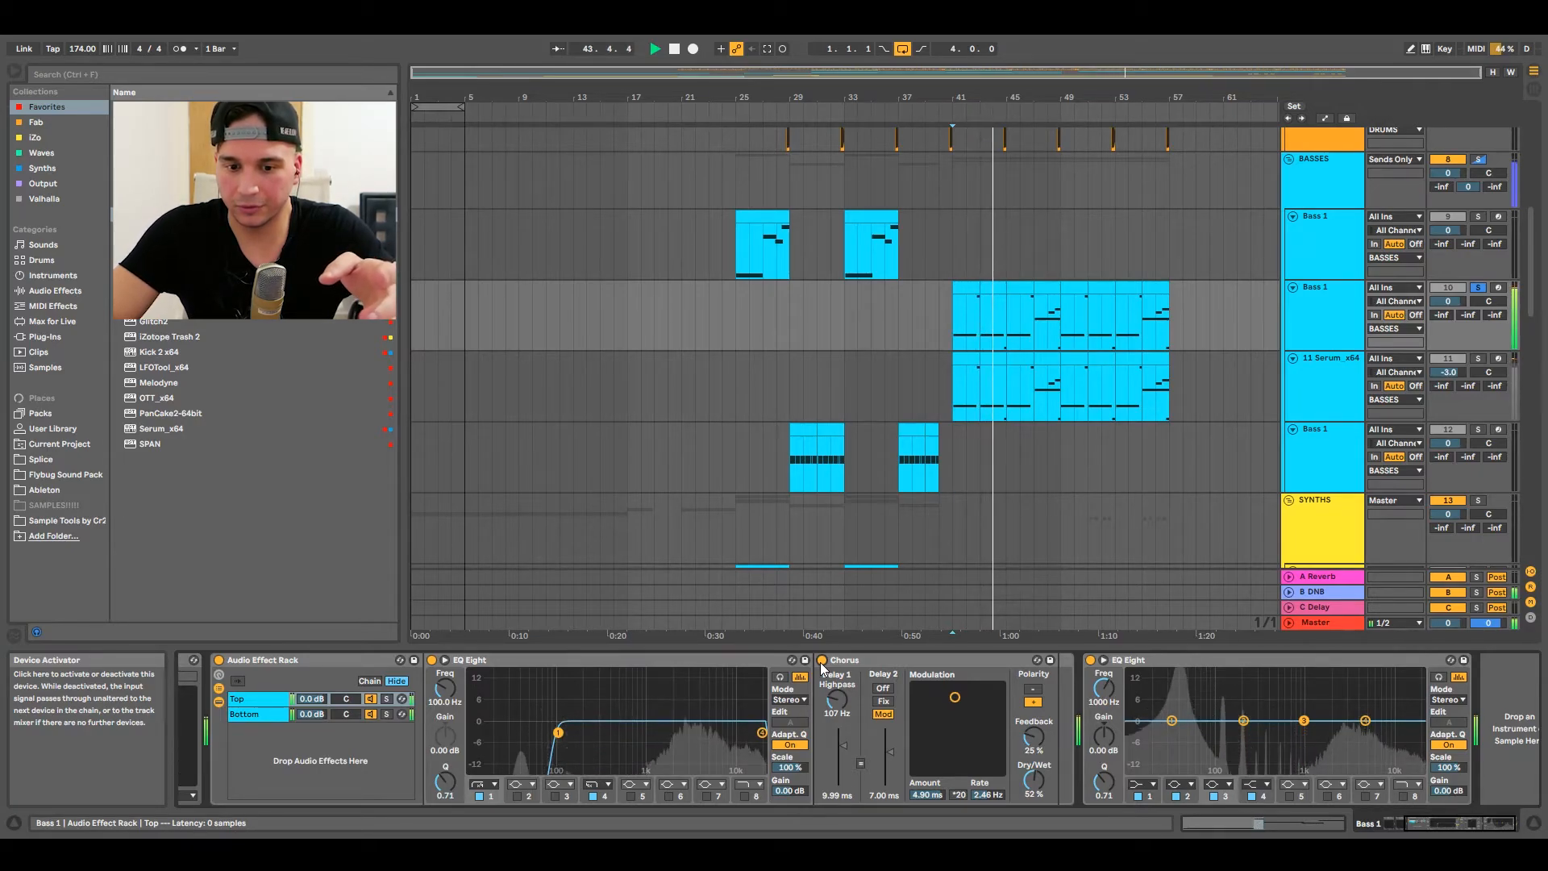
key(space)
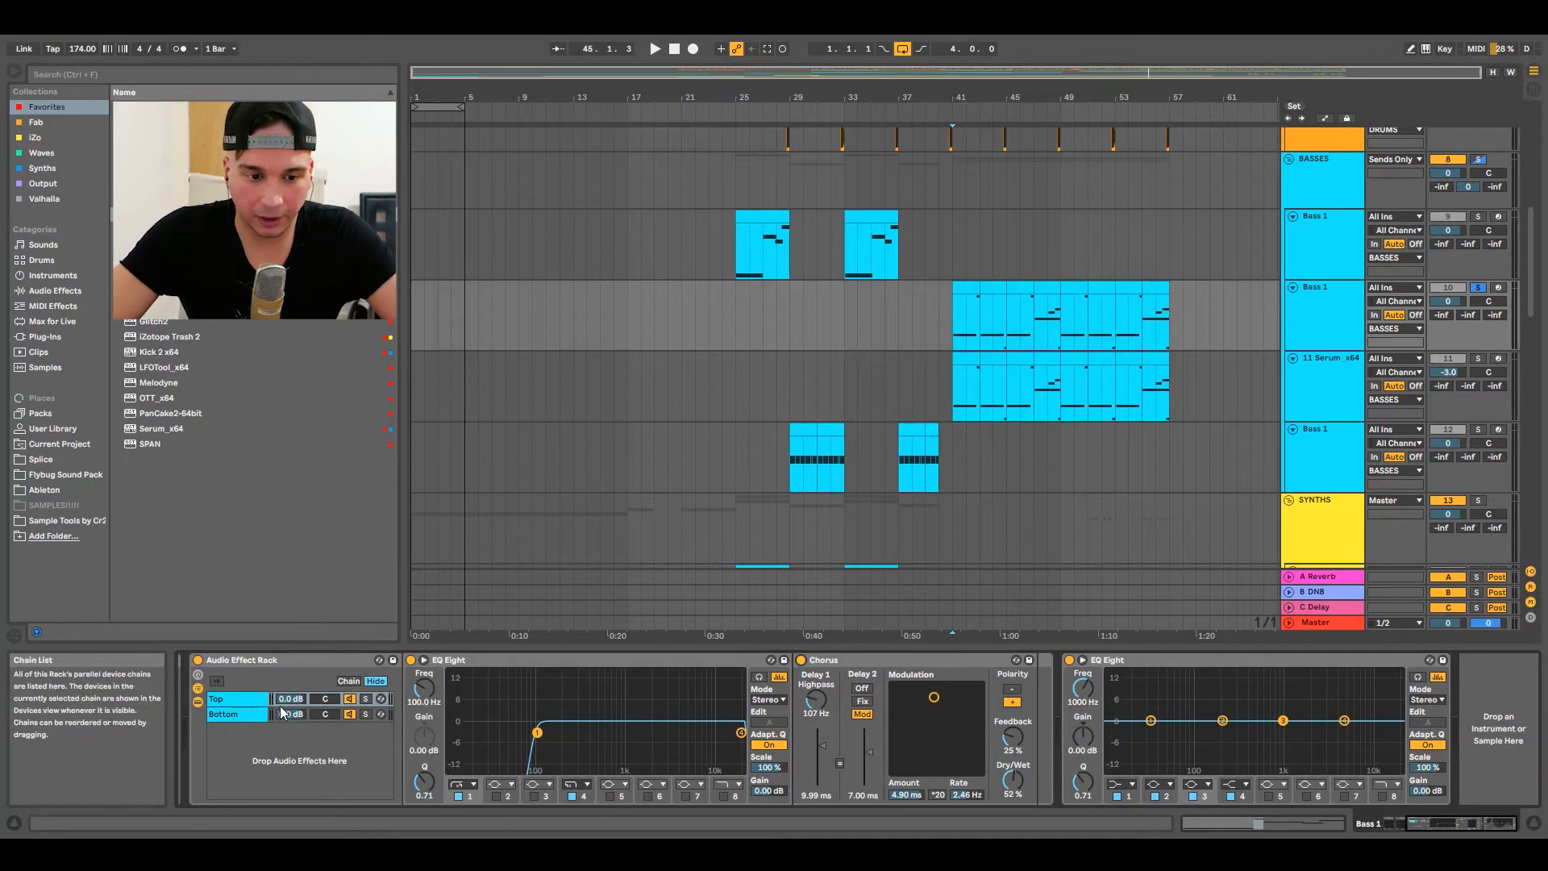
Review the Top chain's EQ Eight and Chorus against the Bottom chain's EQ Eight and Saturator.
click(251, 699)
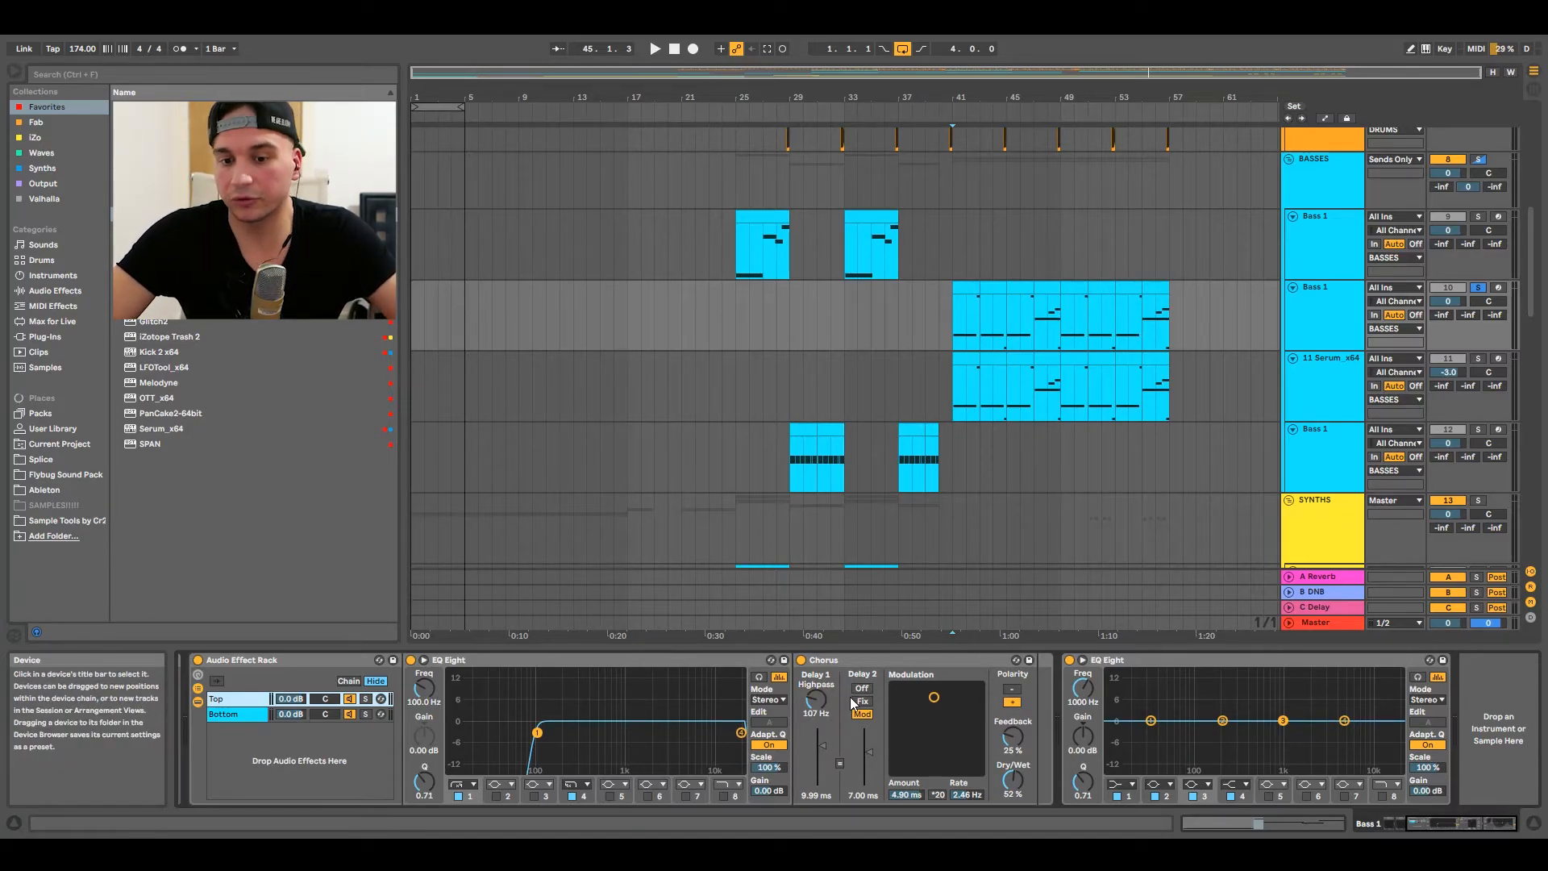
click(226, 714)
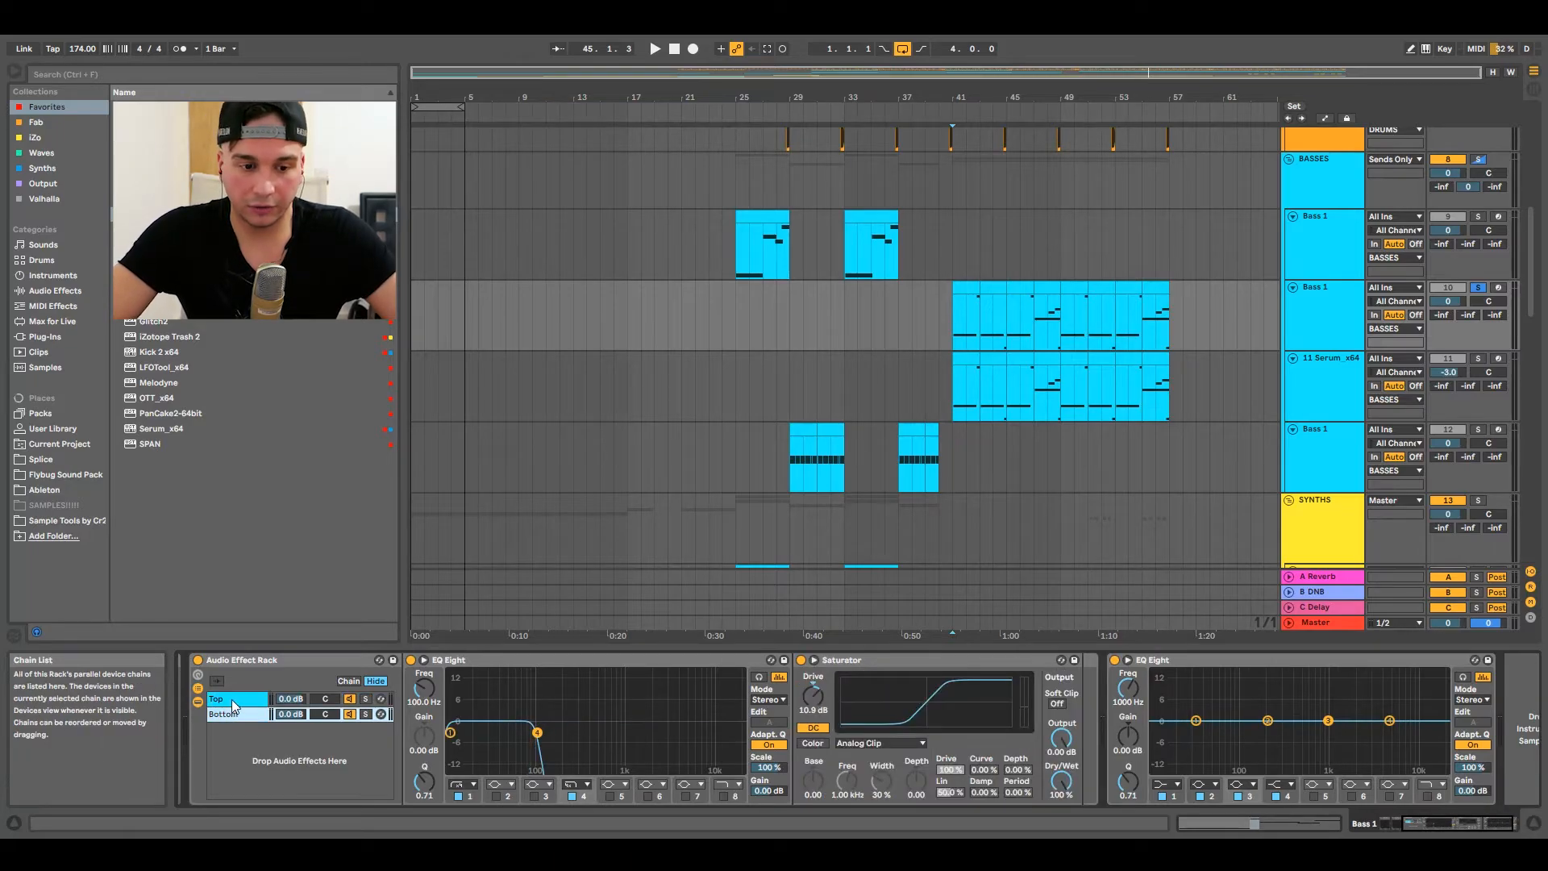
click(242, 699)
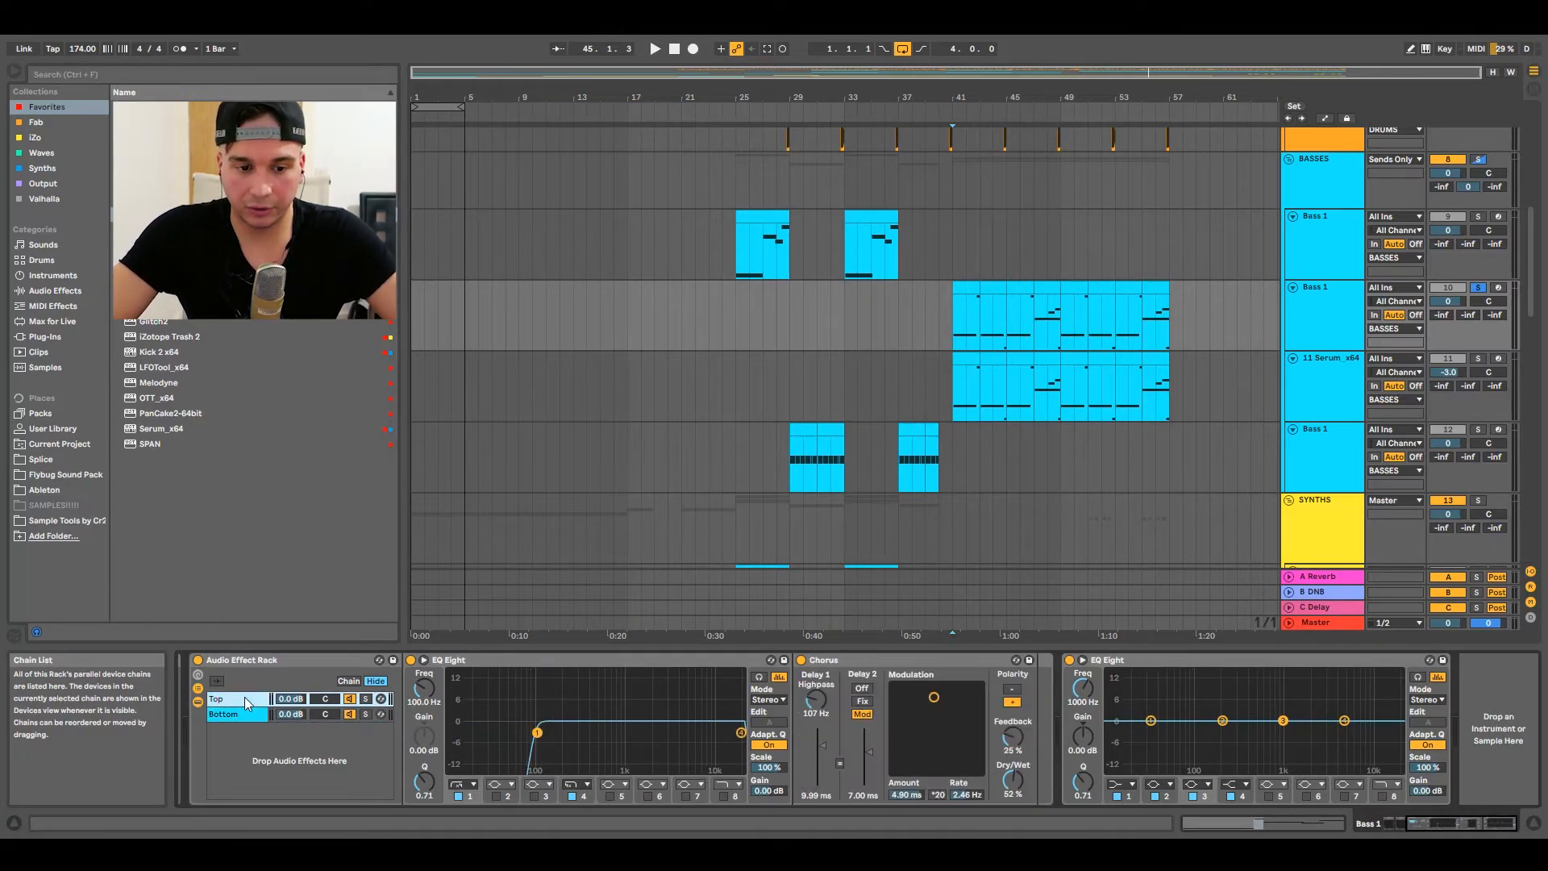
Turn off track 10's solo, mute 11-Serum_x64 on track 11 and play Bass 1 from bar 41.
key(space)
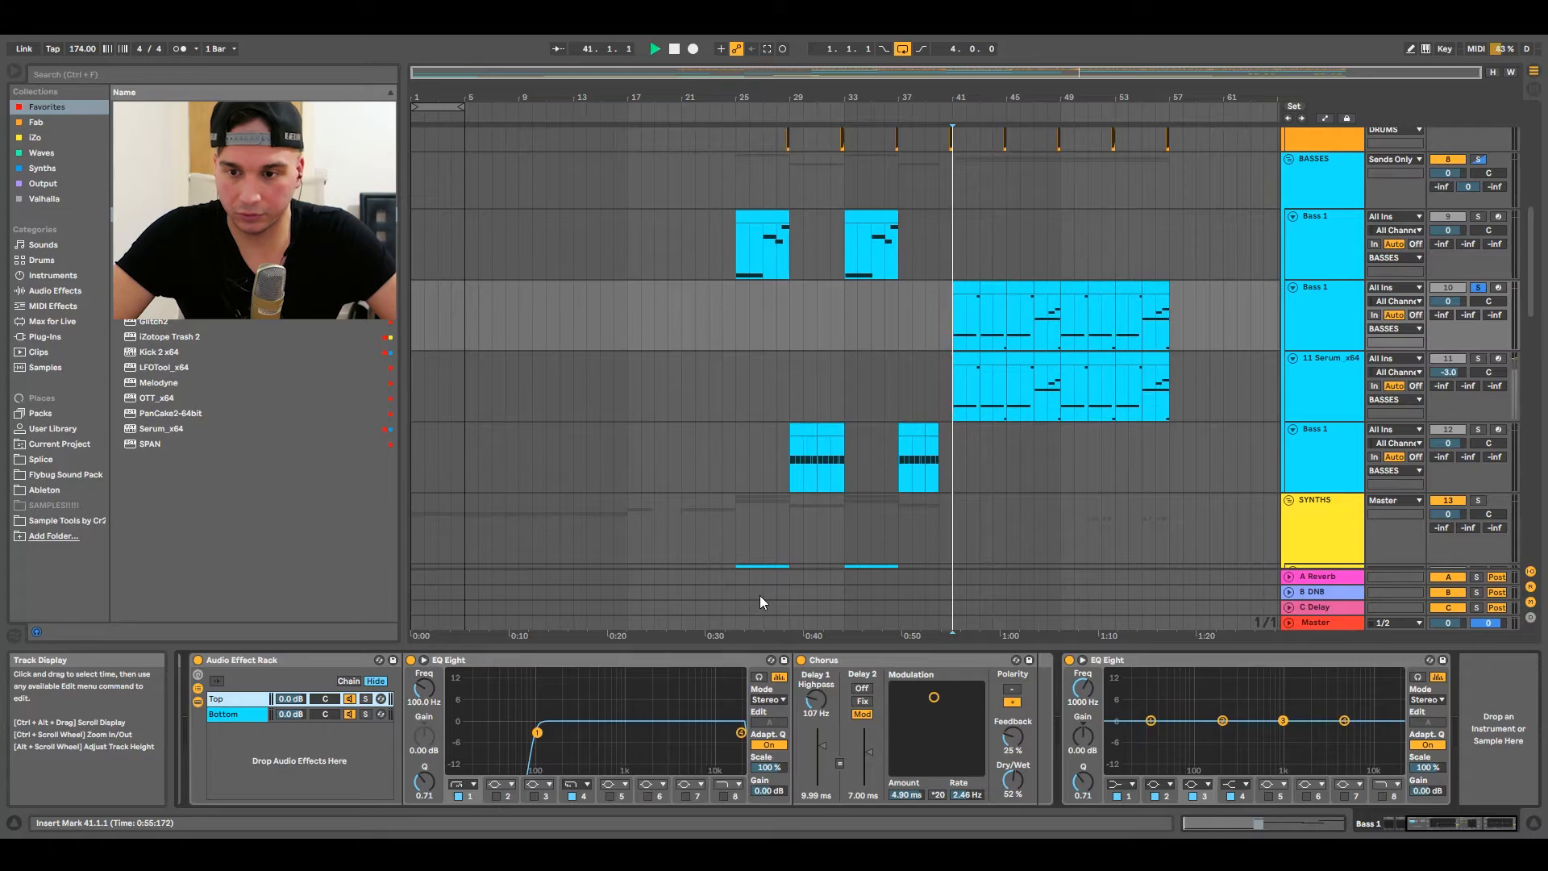
key(space)
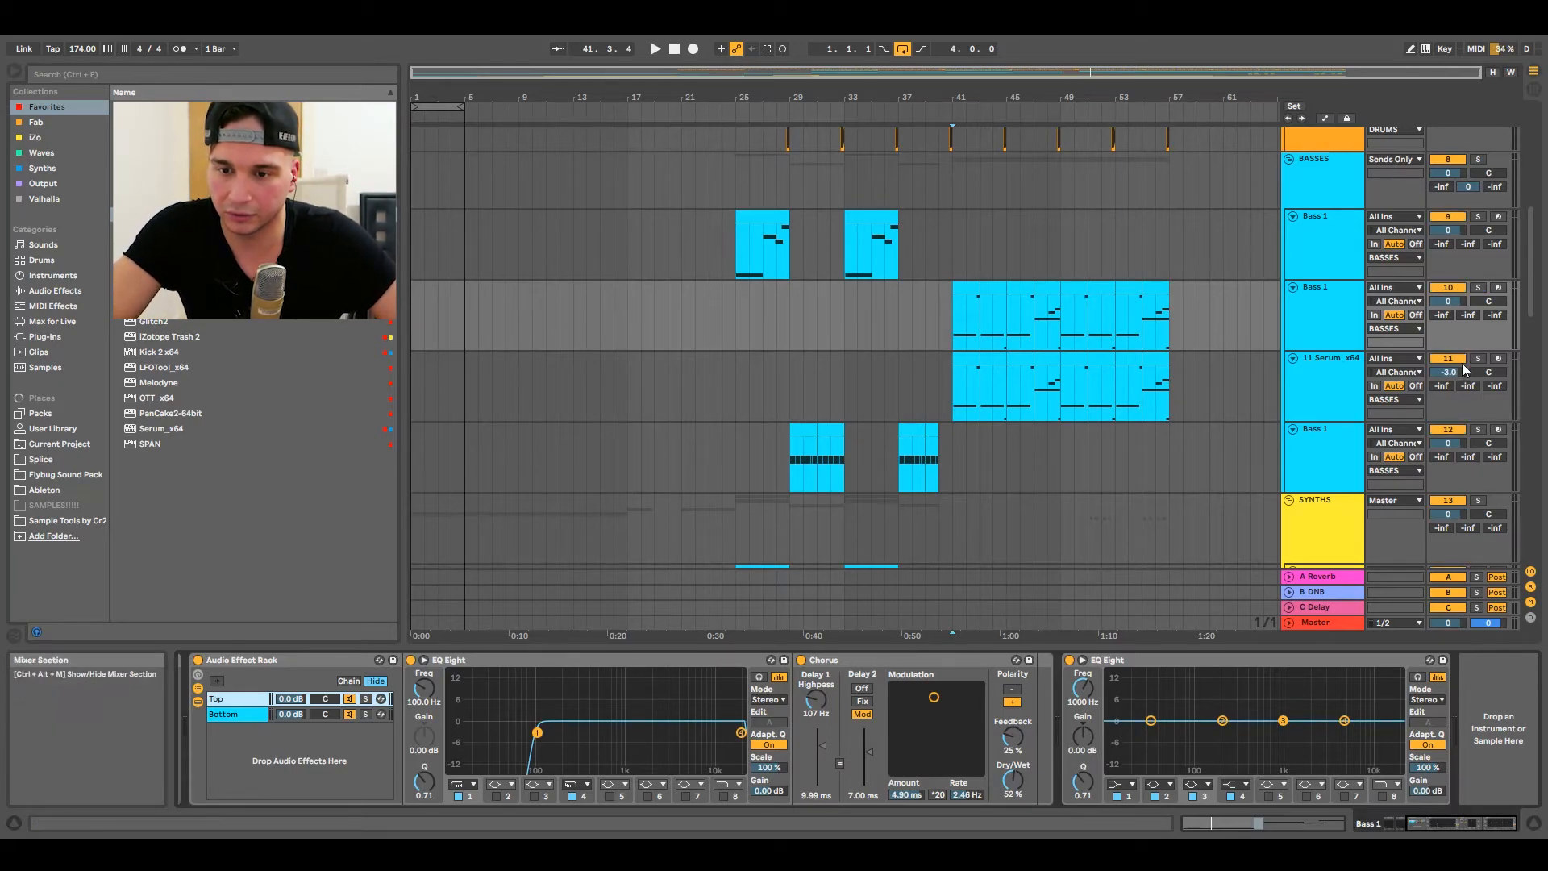
key(space)
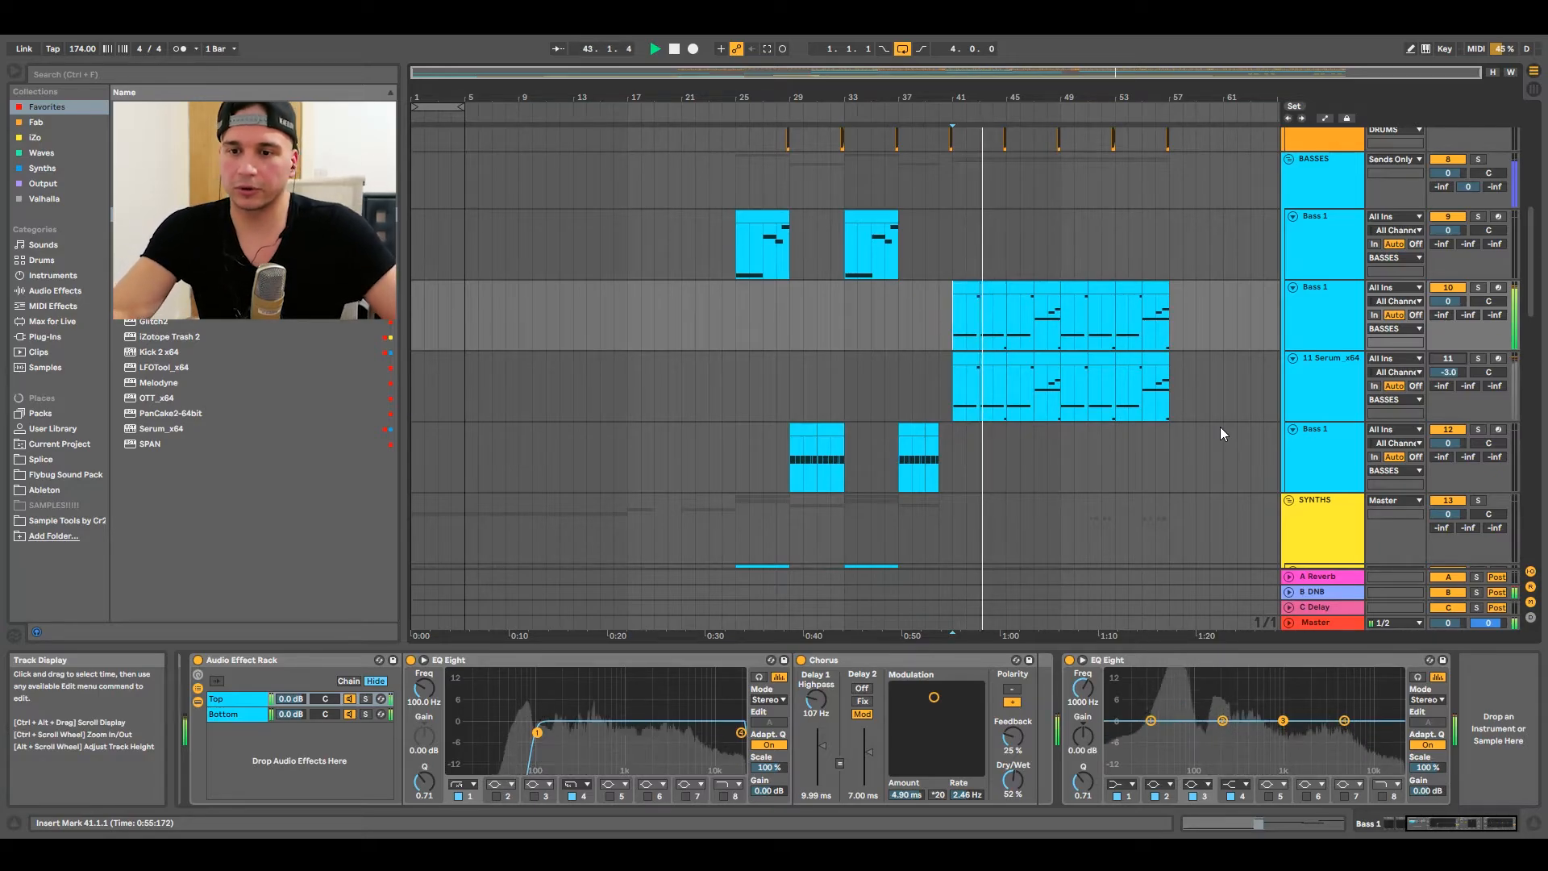
key(space)
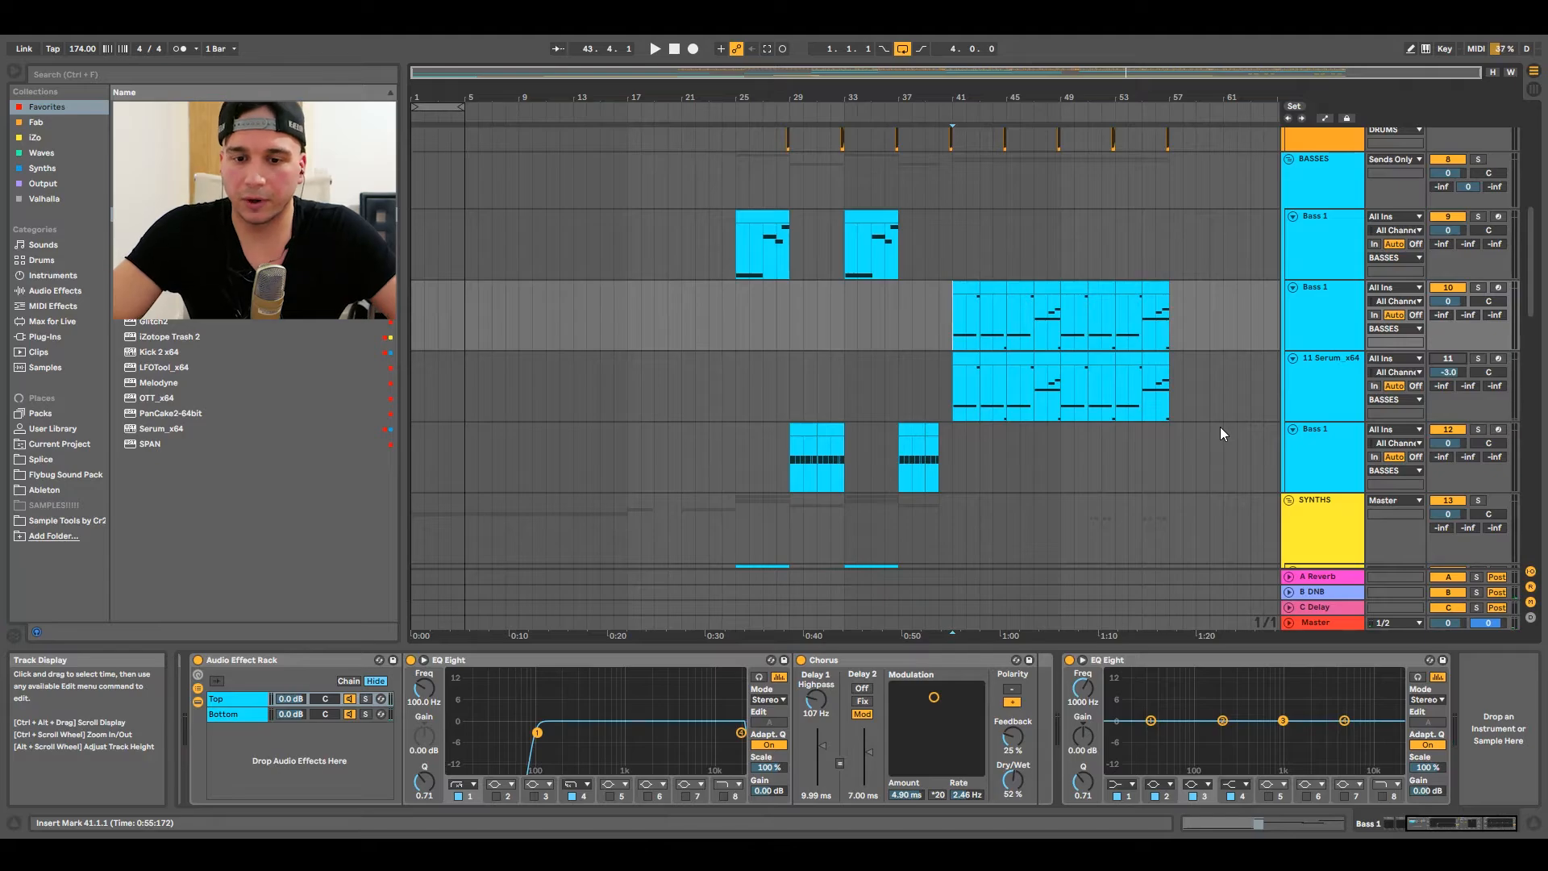
Unmute track 11, mute track 10 and play the Serum layer on track 11 soloed from bar 41.
click(1318, 387)
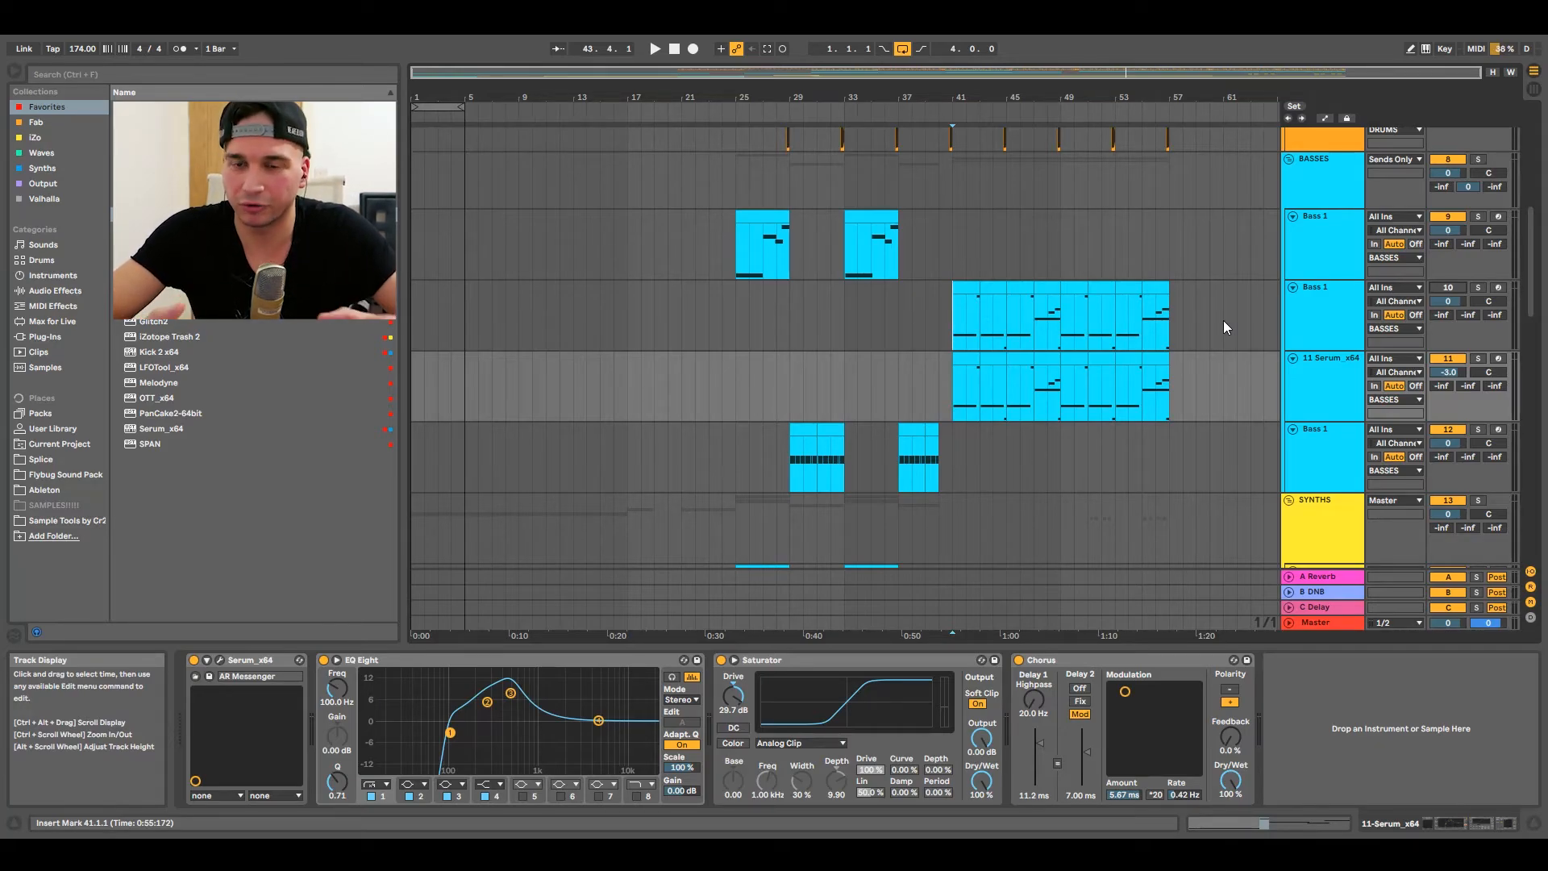
key(space)
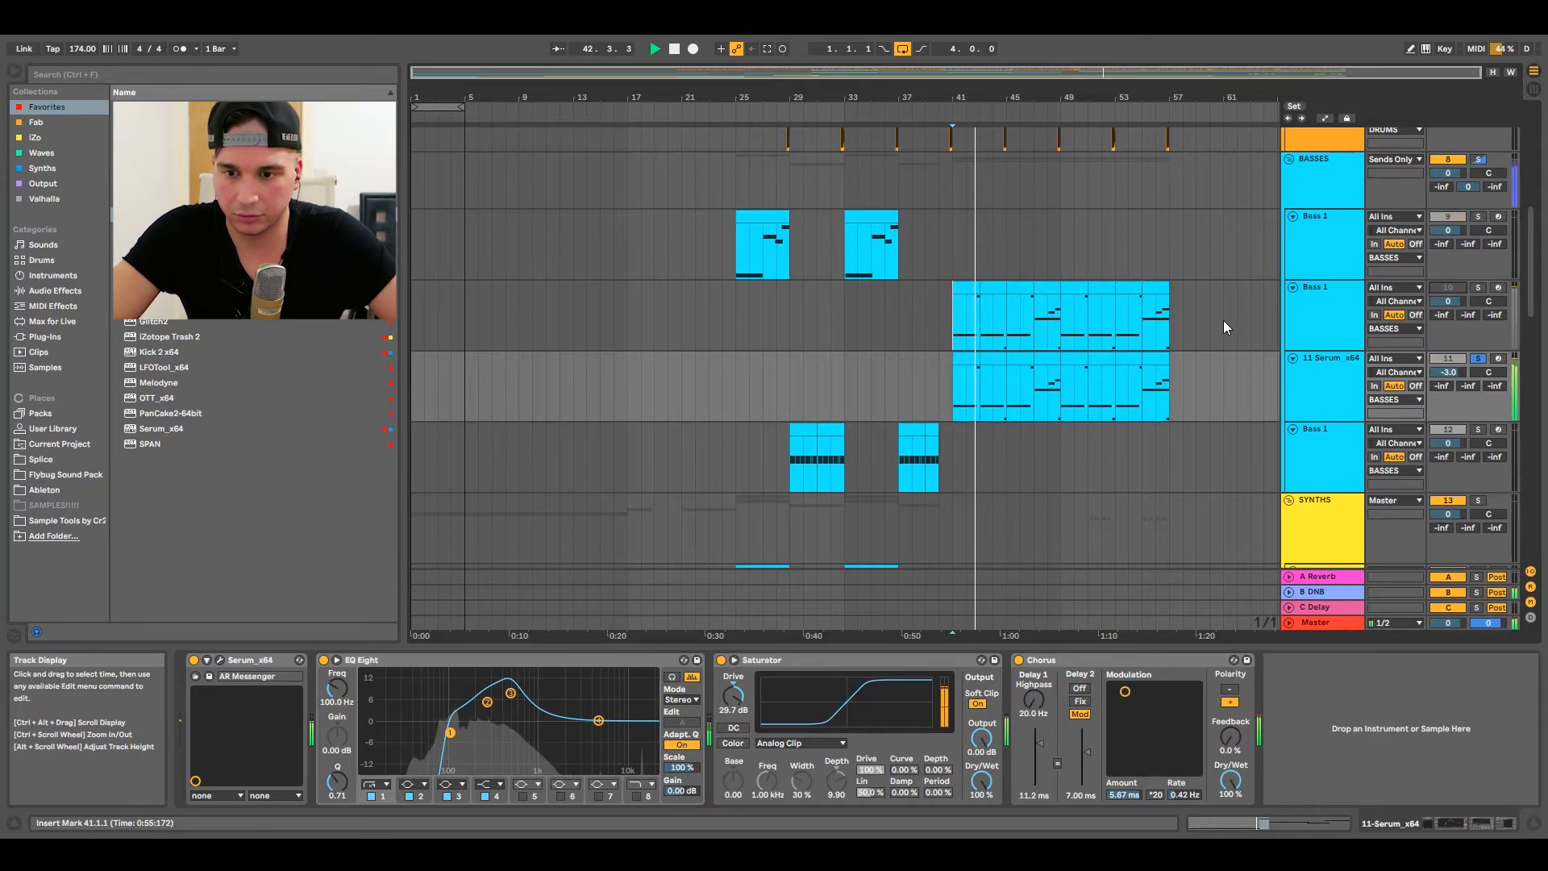
click(1327, 403)
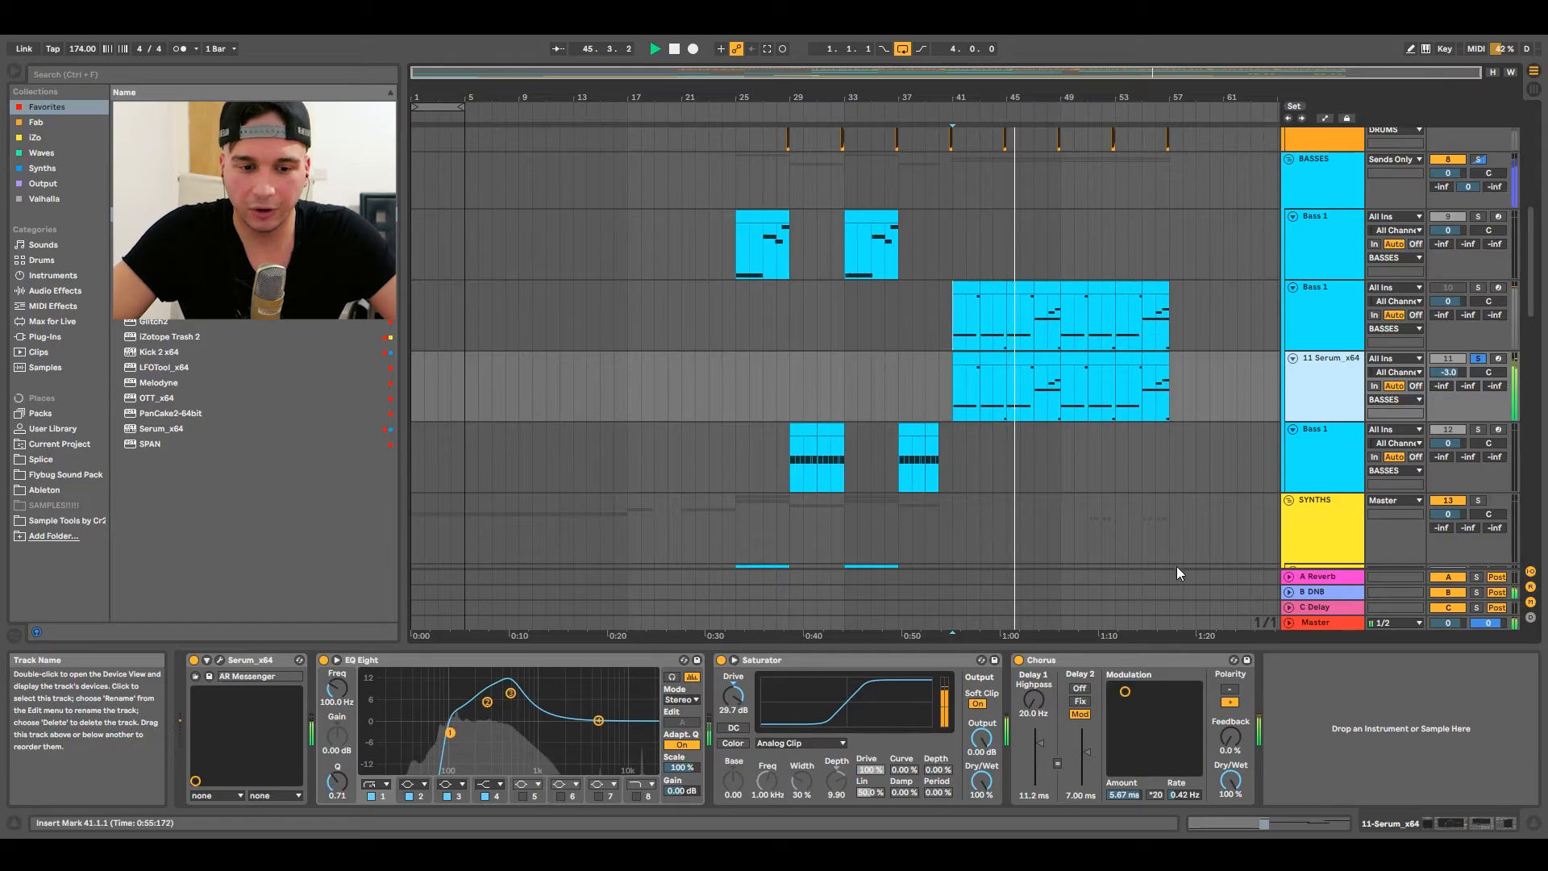
View the AR Messenger patch in track 11's Serum window, close it and arm the track.
click(219, 659)
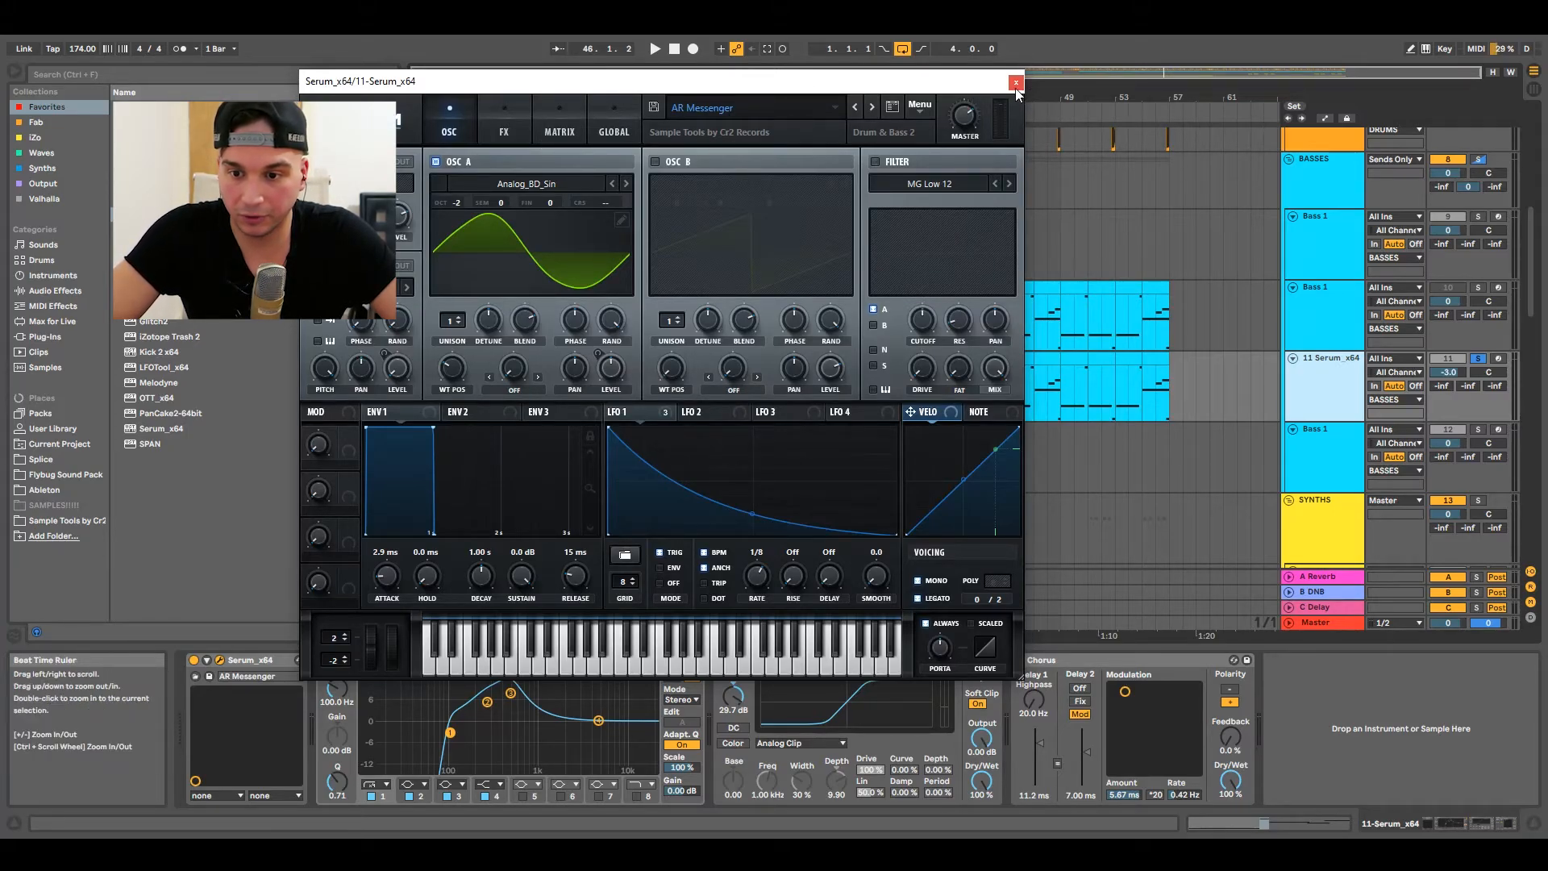
click(1497, 357)
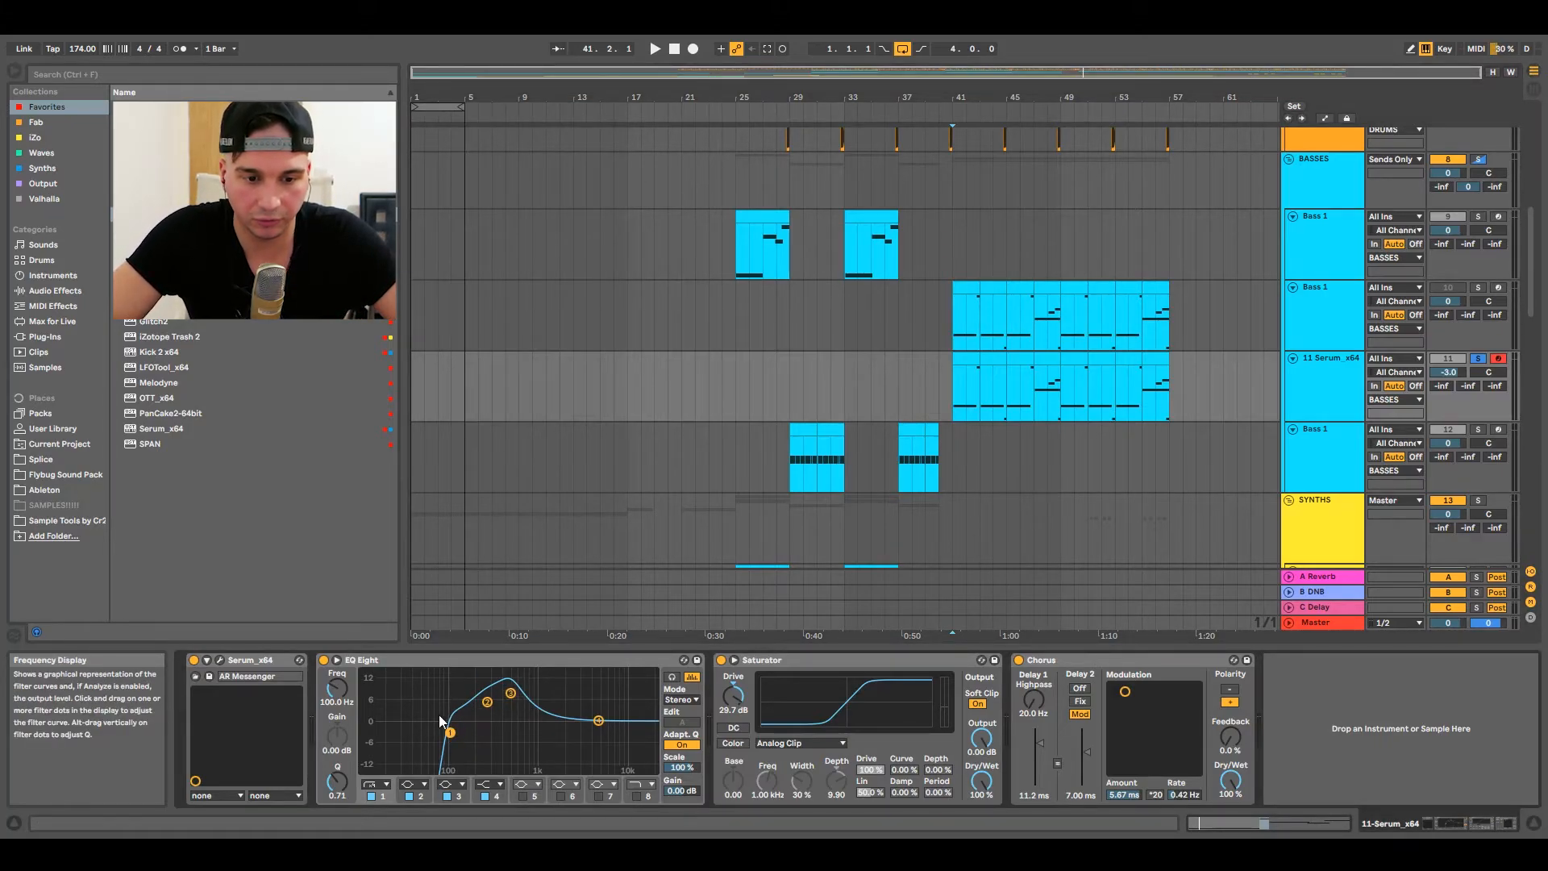
Play track 11 from bar 41 and compare its EQ Eight off and on.
key(space)
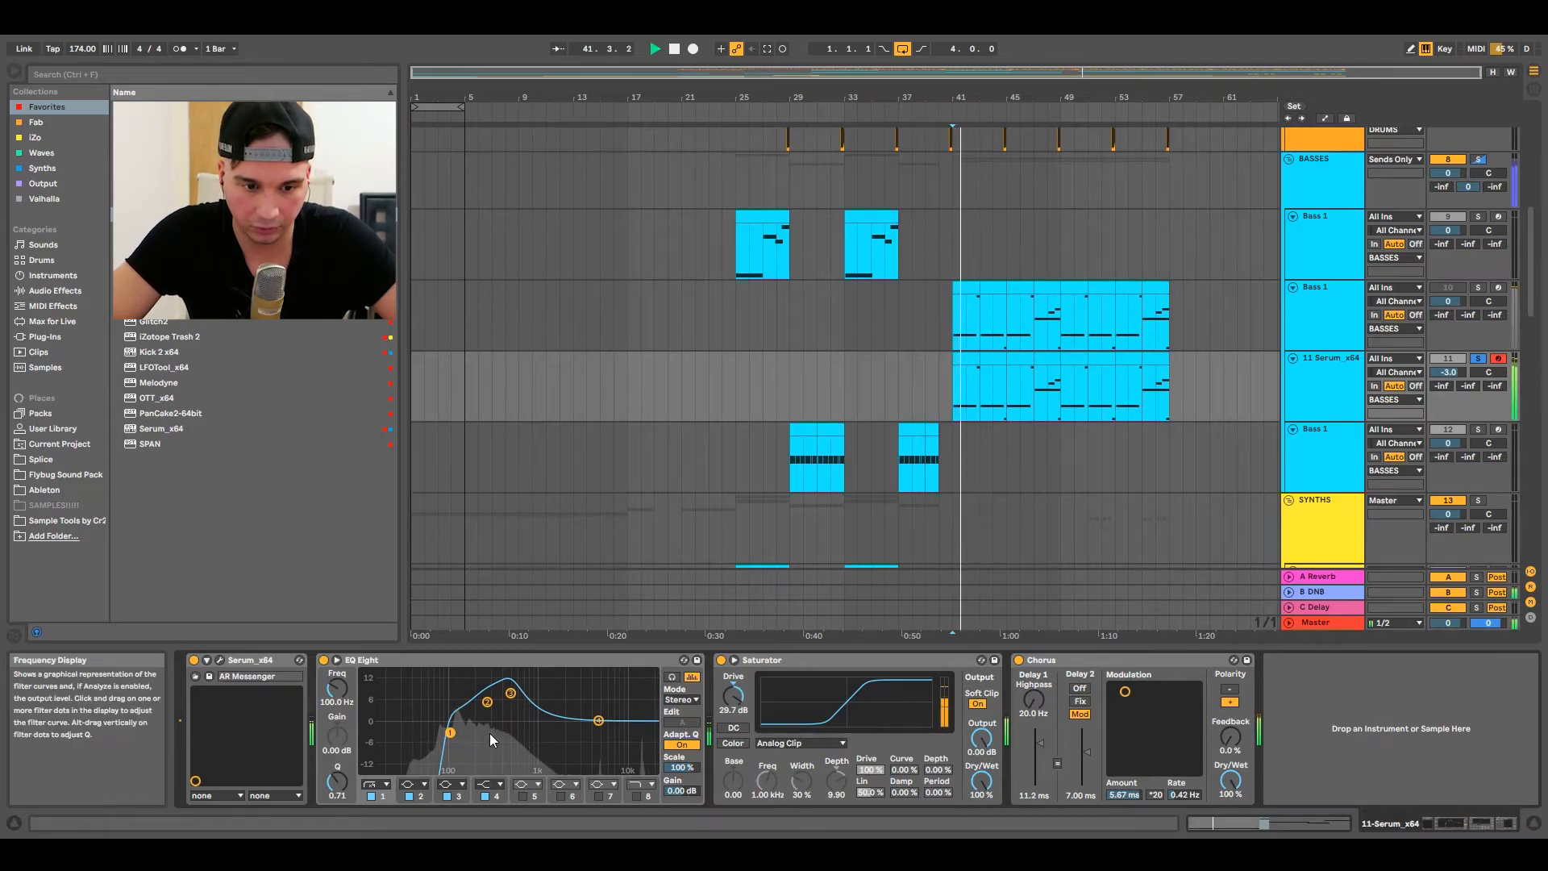
click(325, 661)
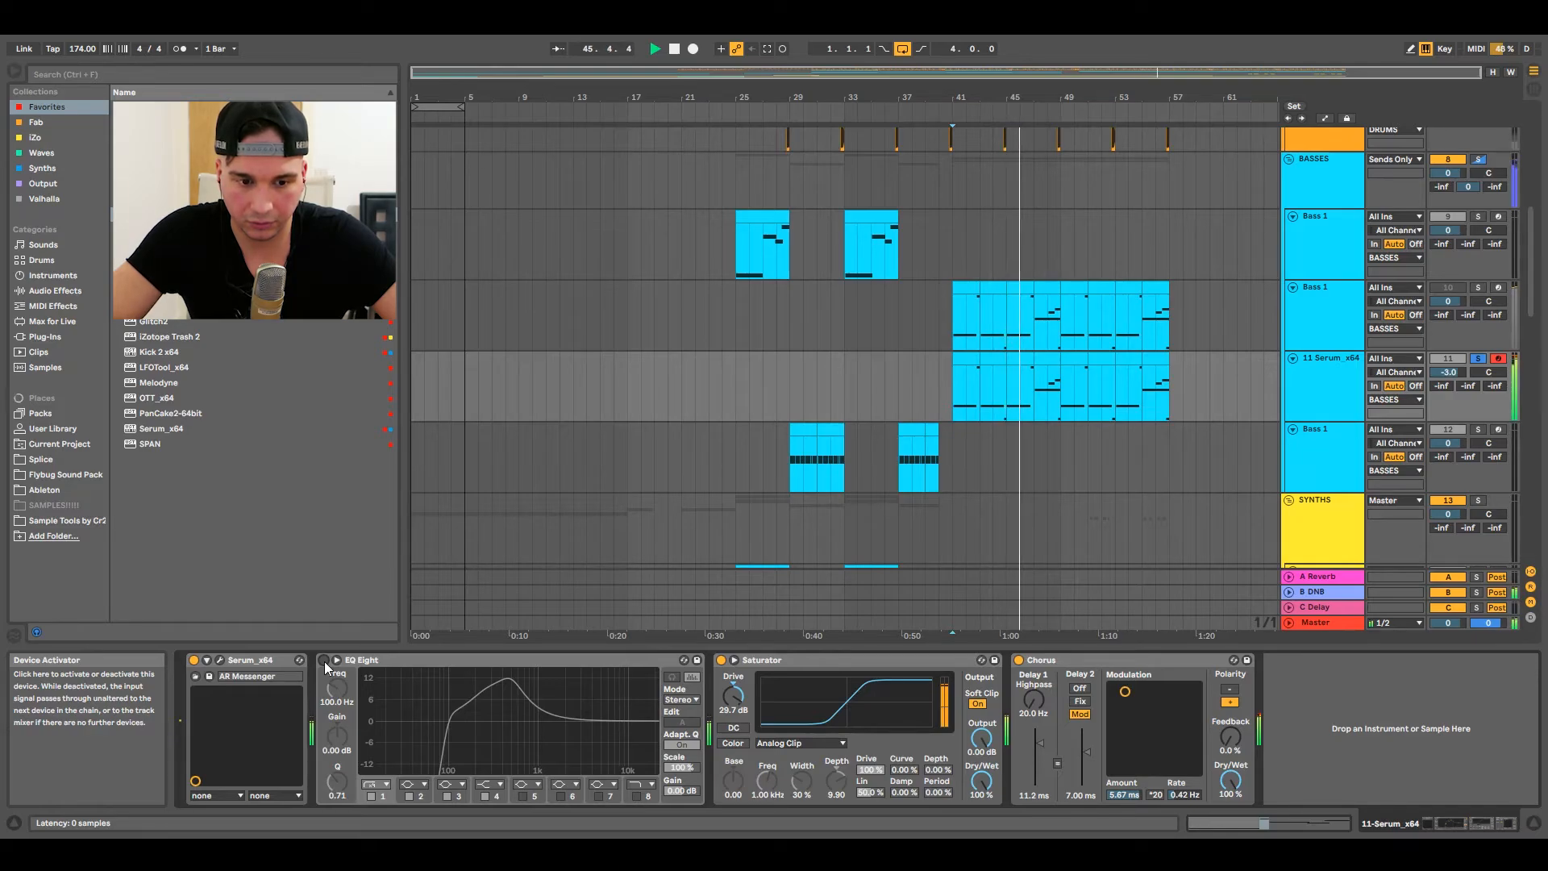
click(324, 661)
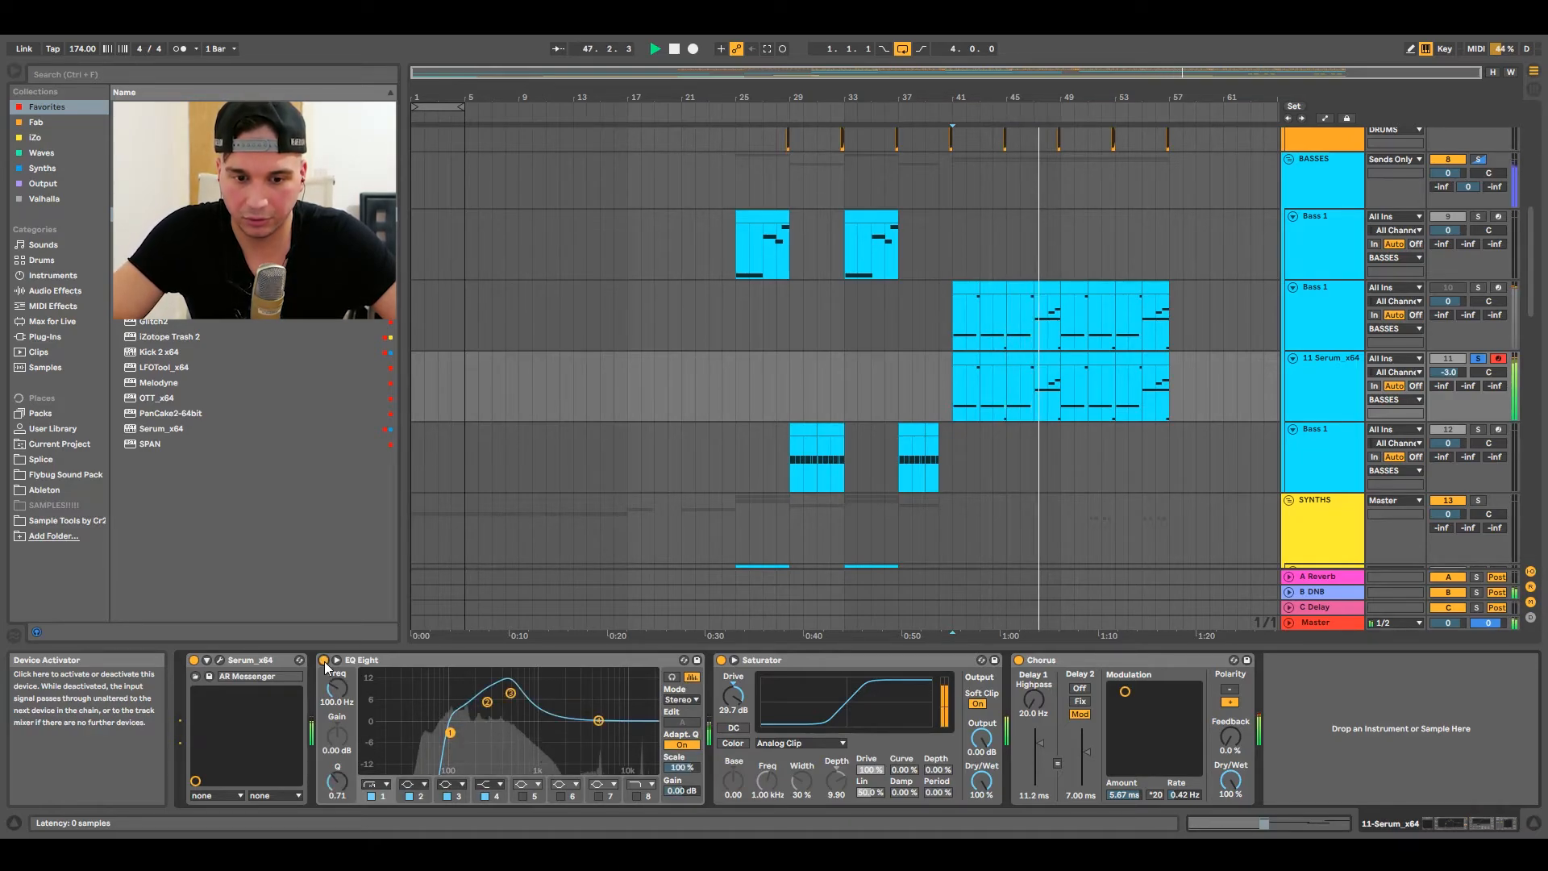
key(space)
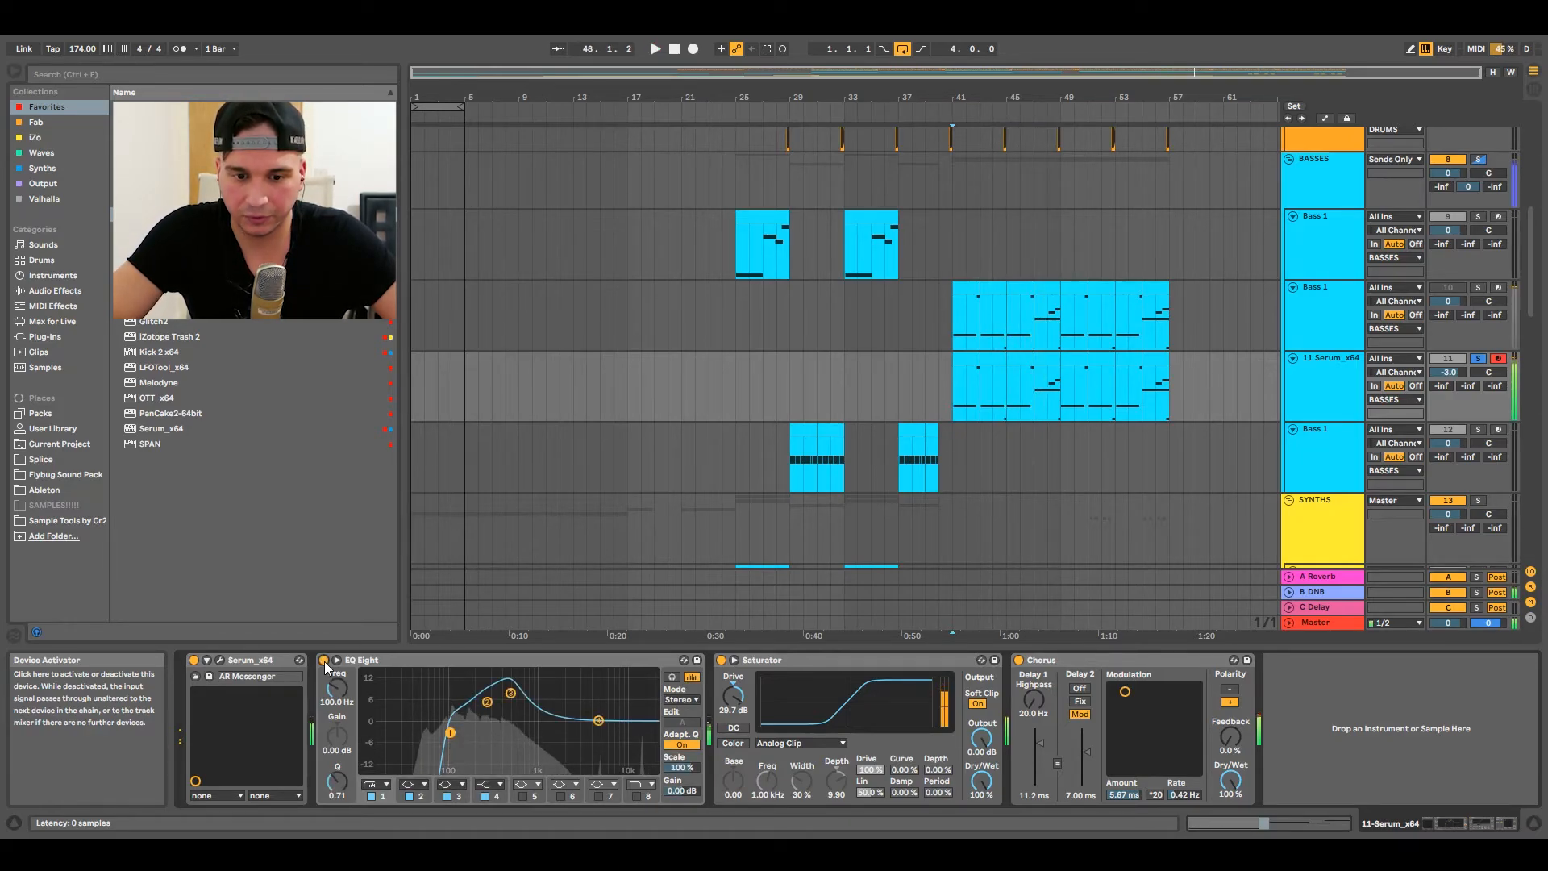
Turn off track 11's Saturator, Chorus and EQ Eight and play the unprocessed Serum sound from bar 41.
click(722, 660)
click(1019, 660)
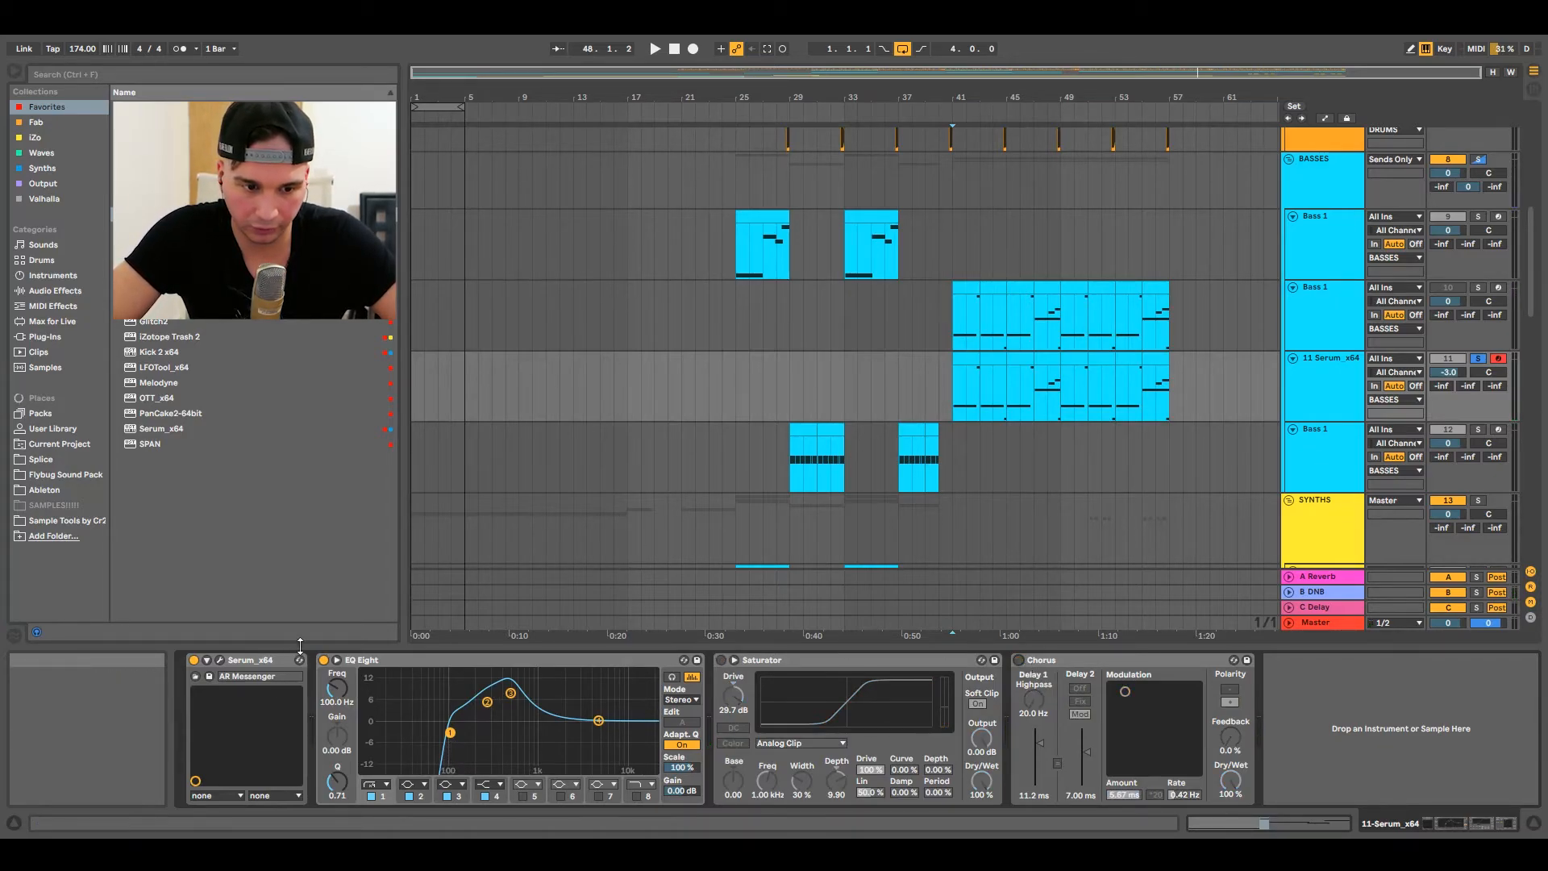
click(324, 661)
key(space)
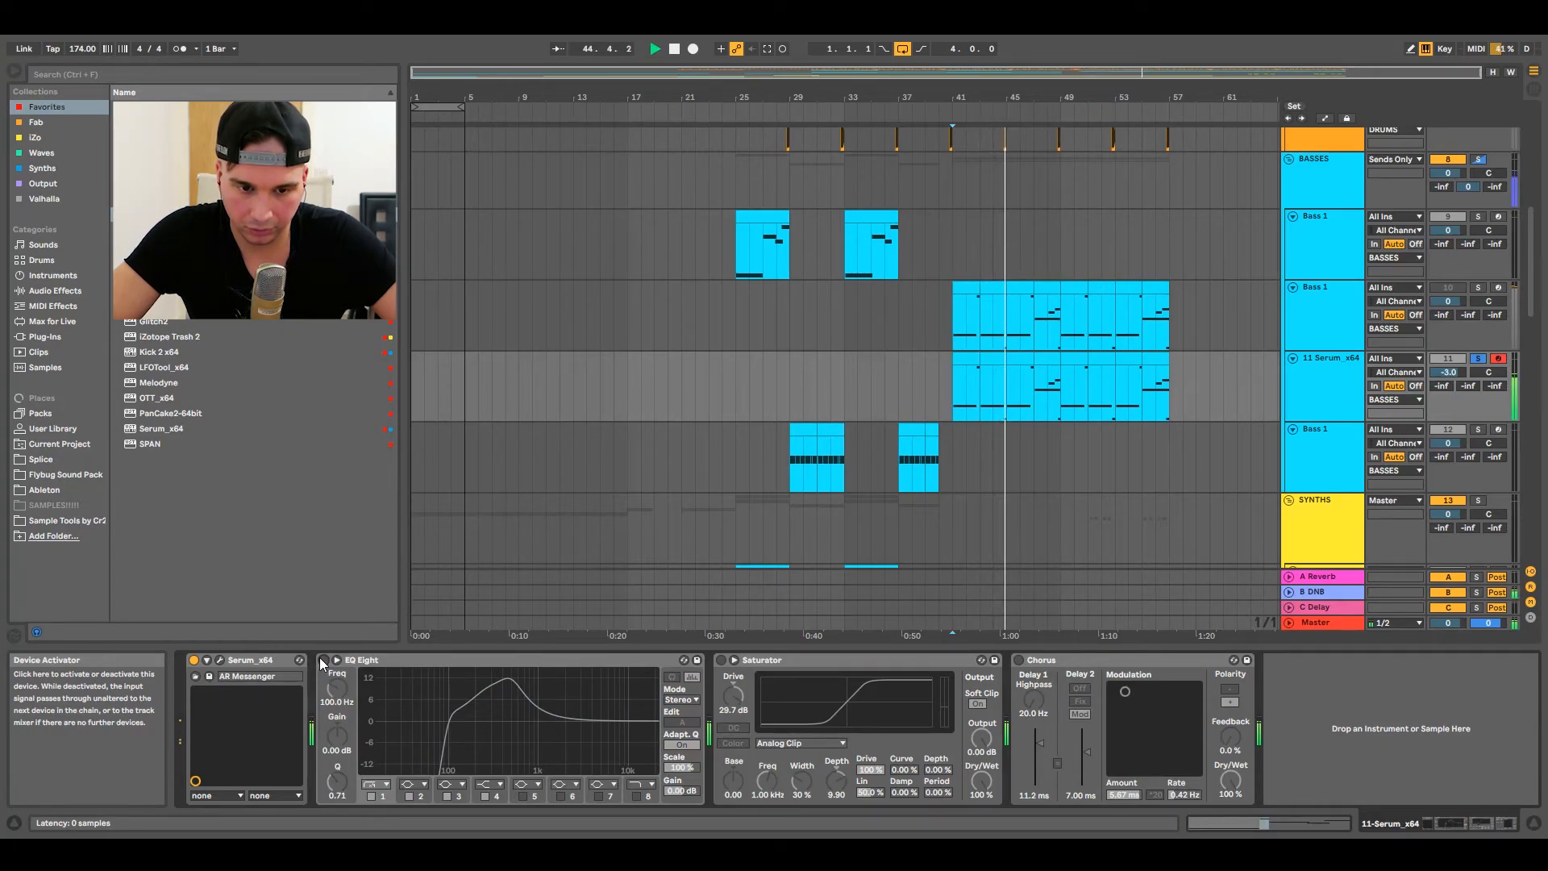
Turn track 11's EQ Eight, Saturator and Chorus back on one at a time while playing the Serum layer from bar 41.
click(321, 660)
key(space)
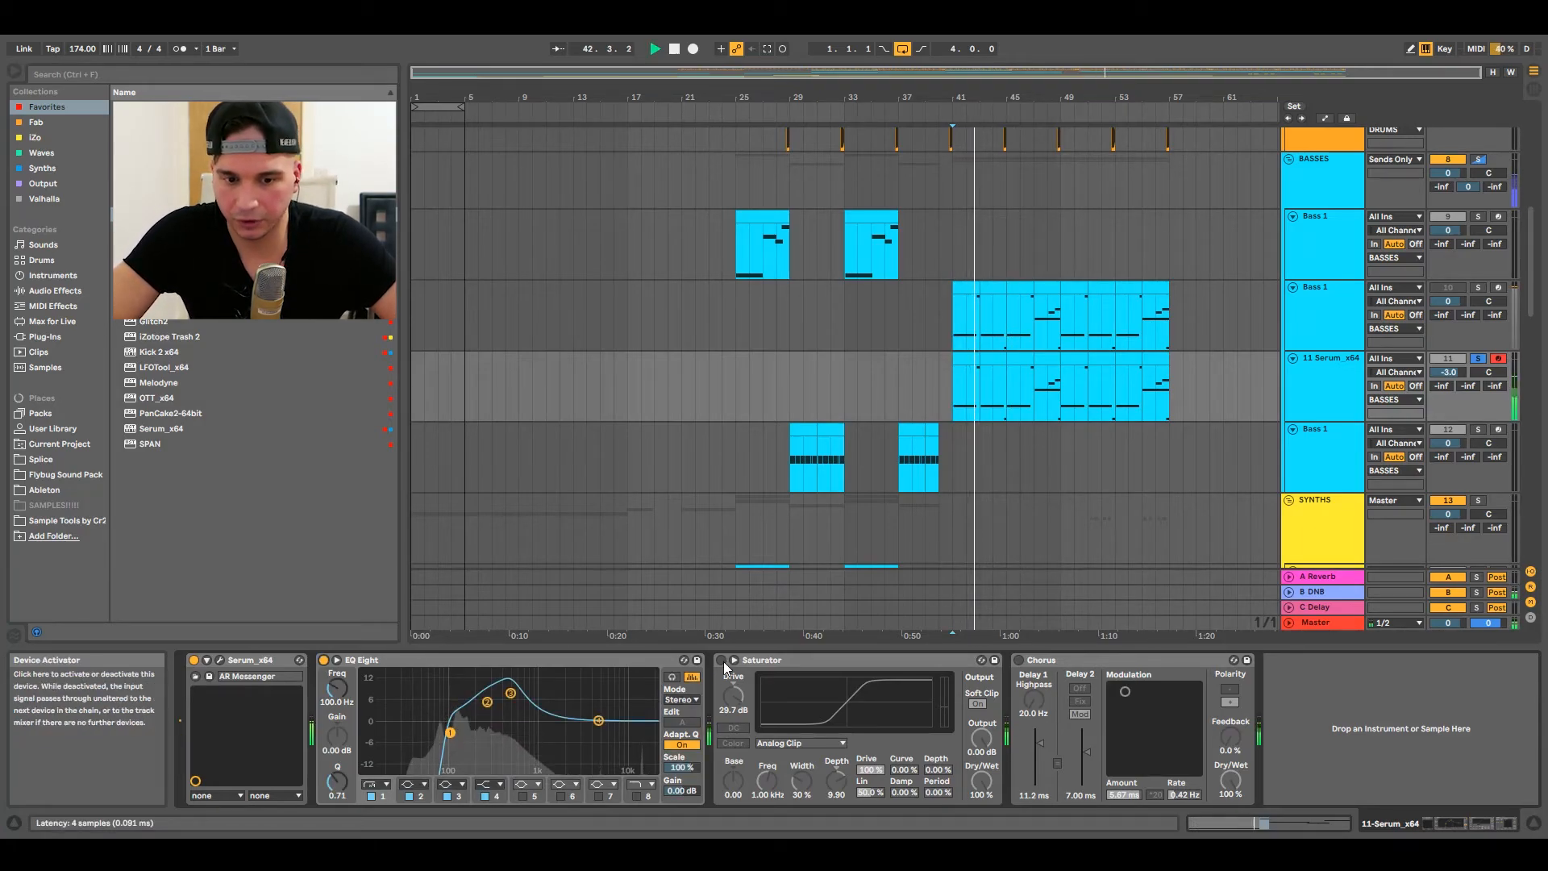
click(721, 661)
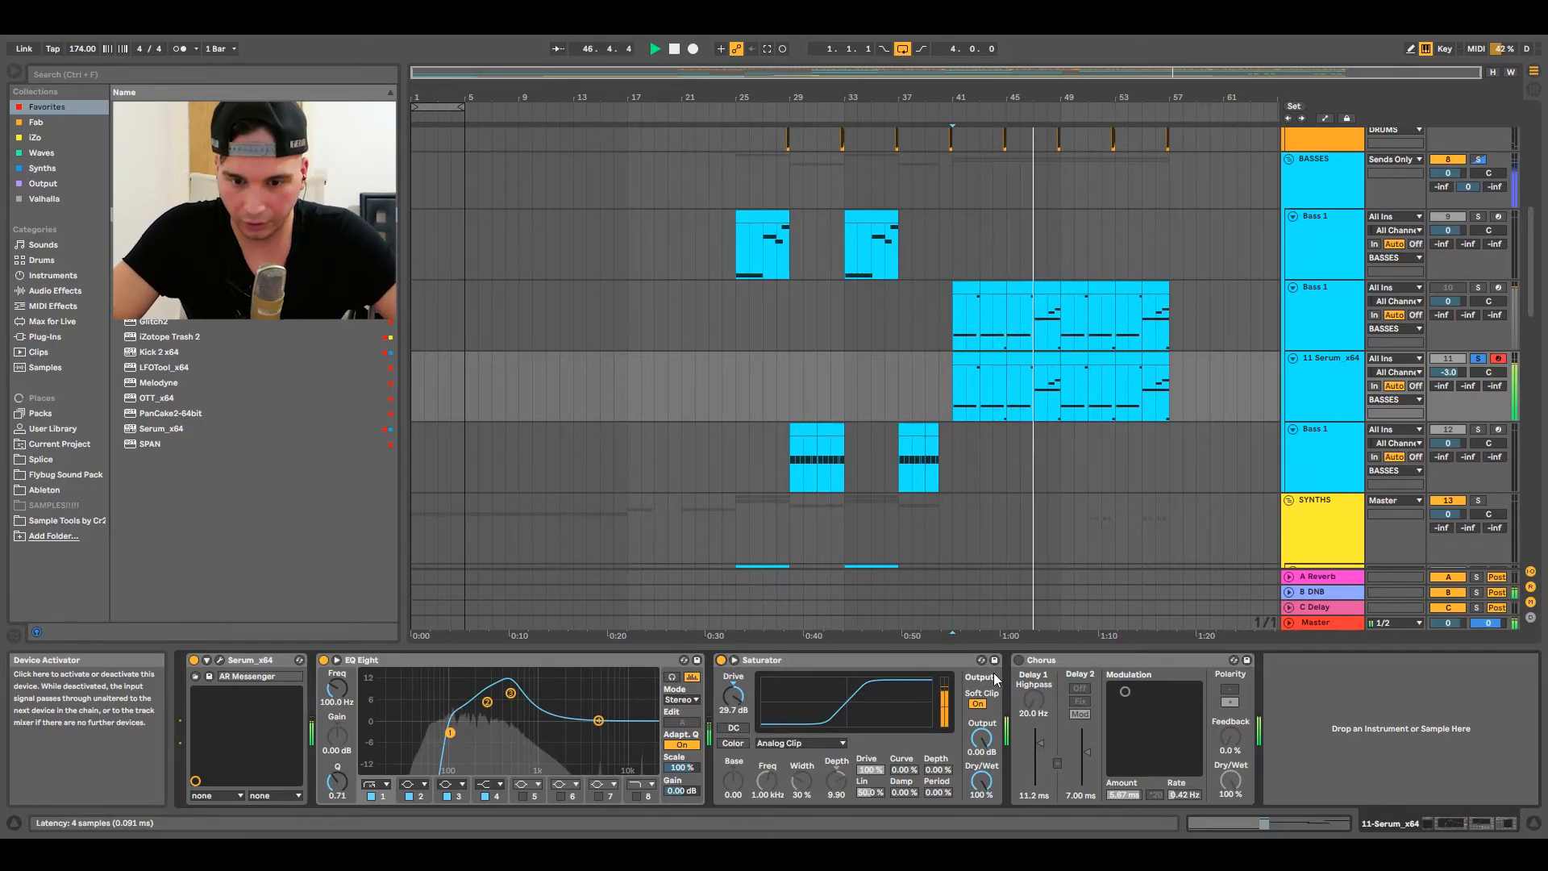
click(1060, 666)
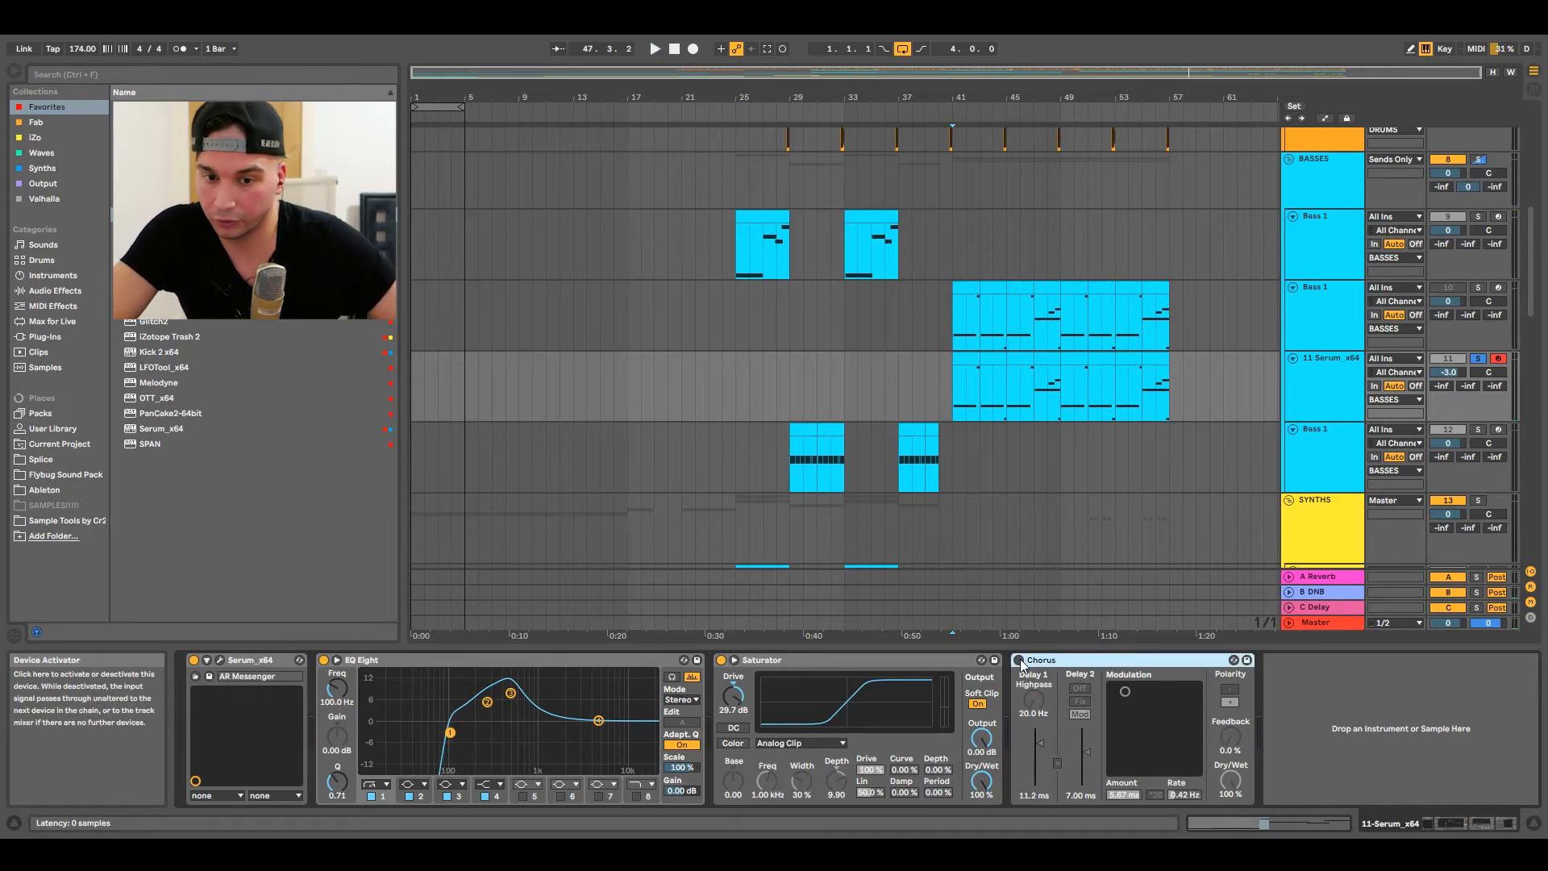
key(space)
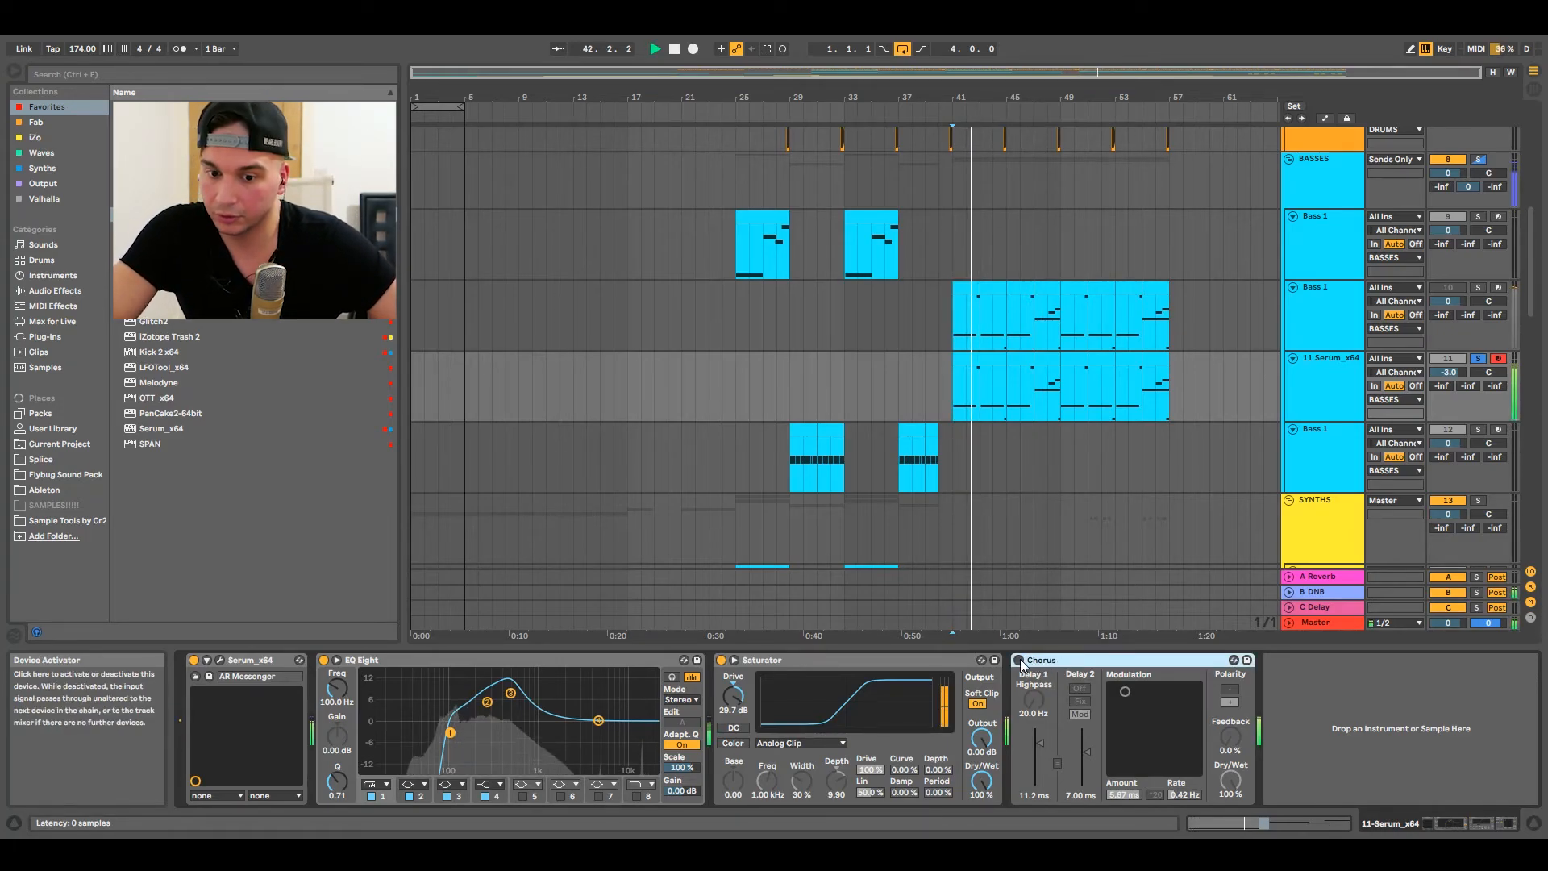
click(1019, 661)
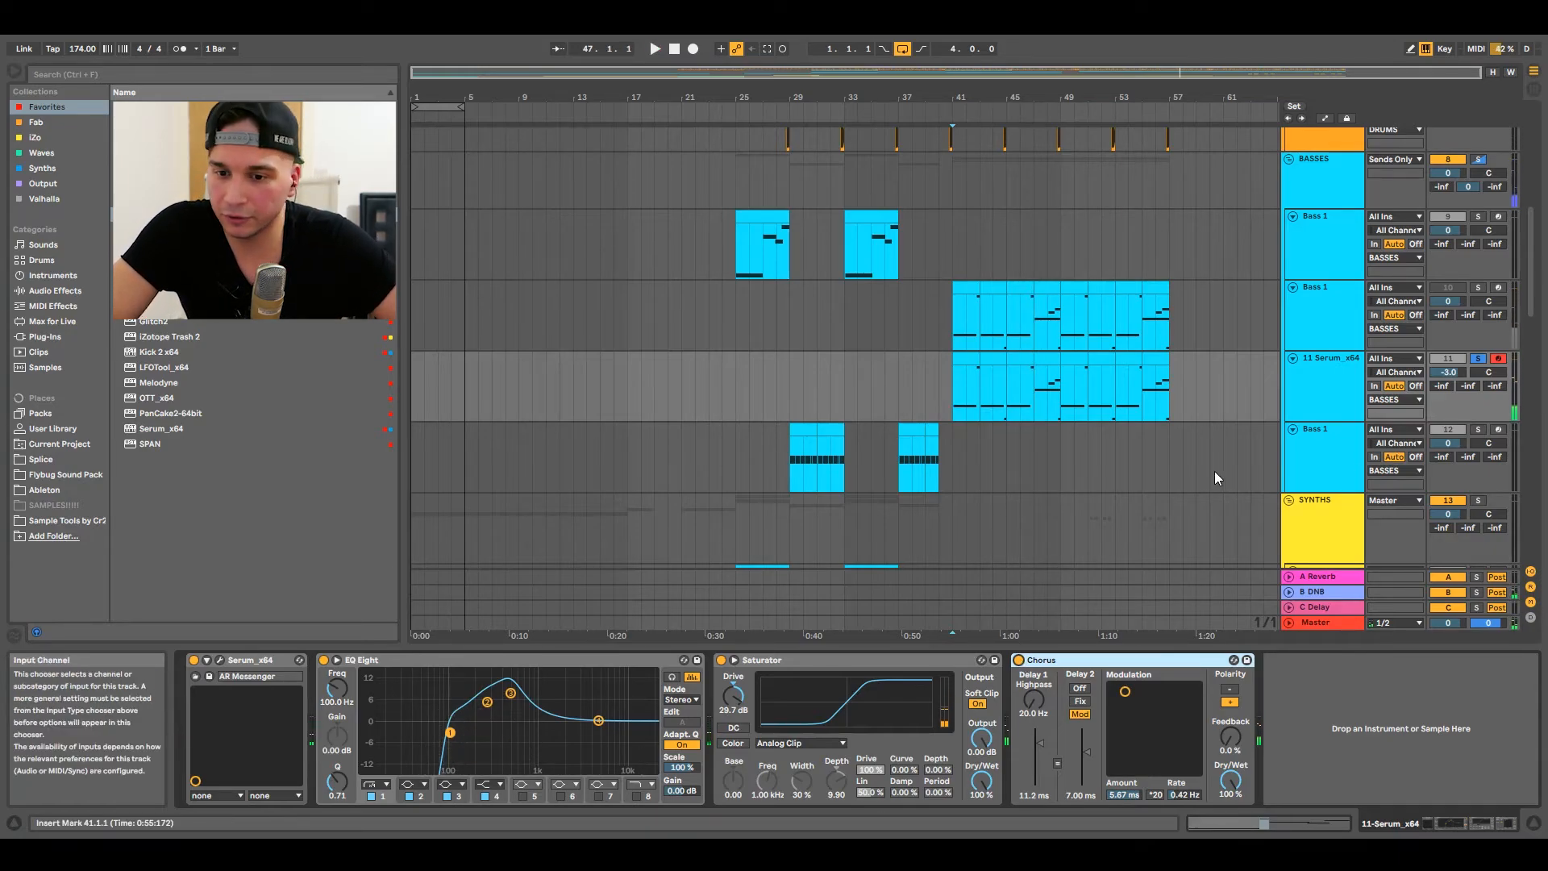
Select Bass 1 track 12 and view the devices in the Bottom and Top chains of its Audio Effect Rack.
click(1335, 480)
scroll(1332, 474, down, 2)
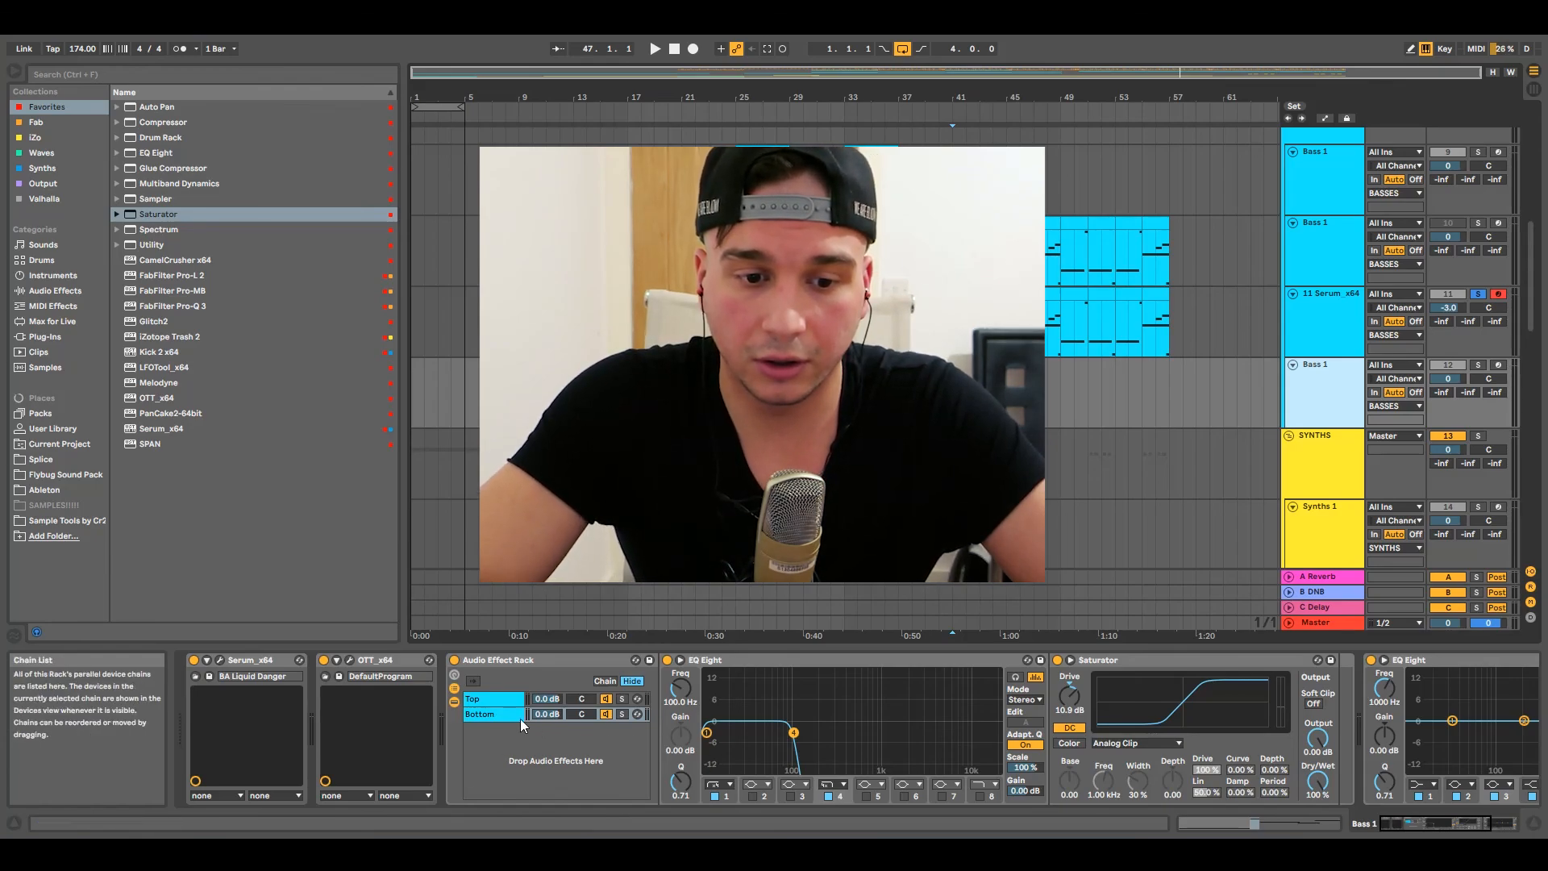
click(496, 716)
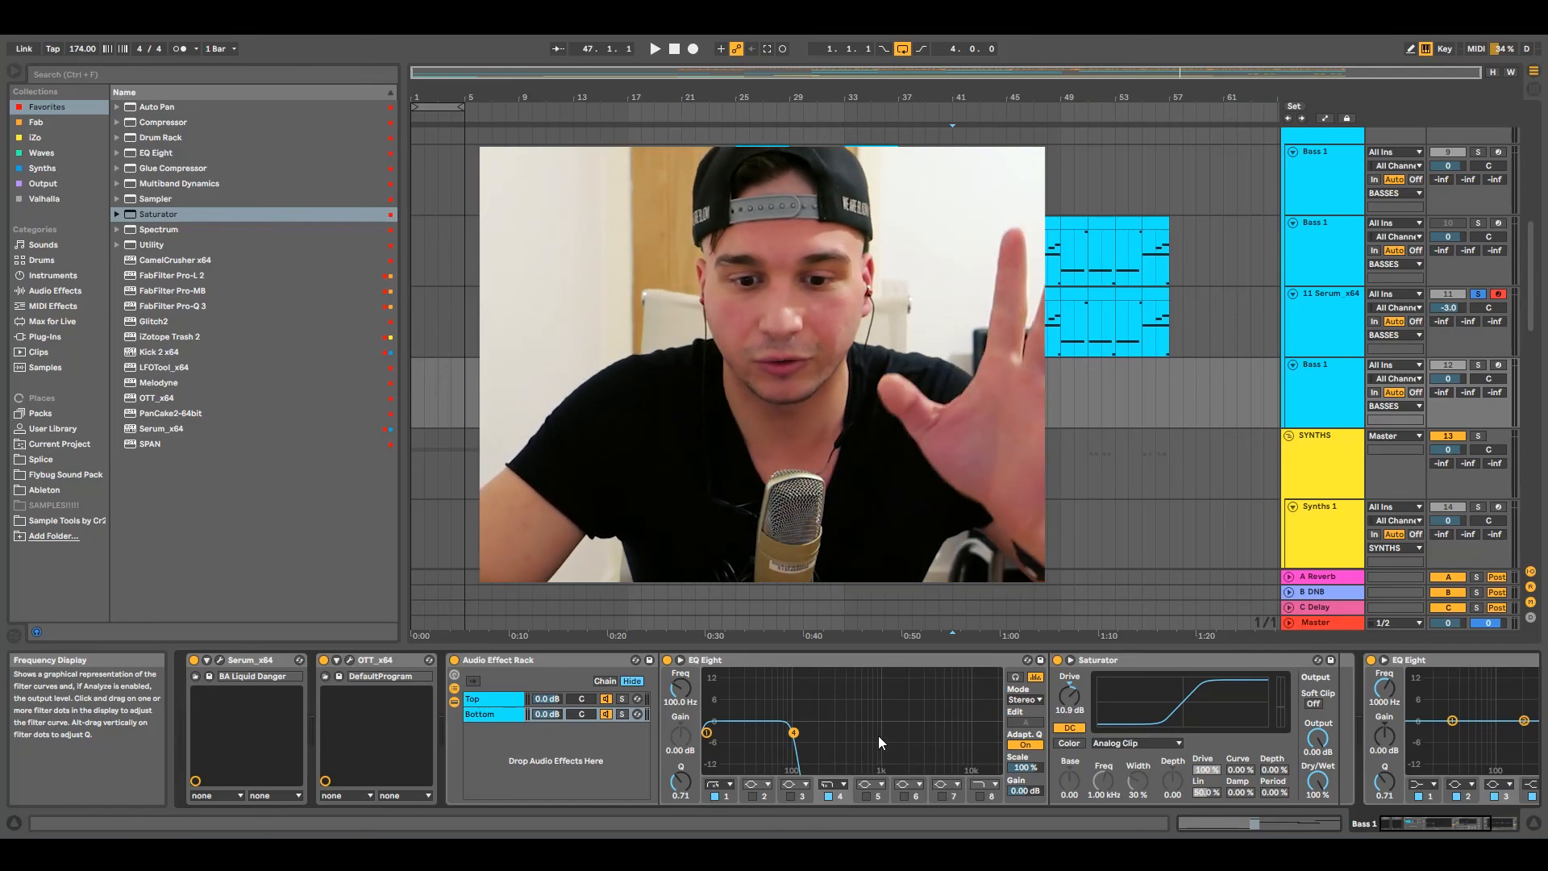
click(482, 699)
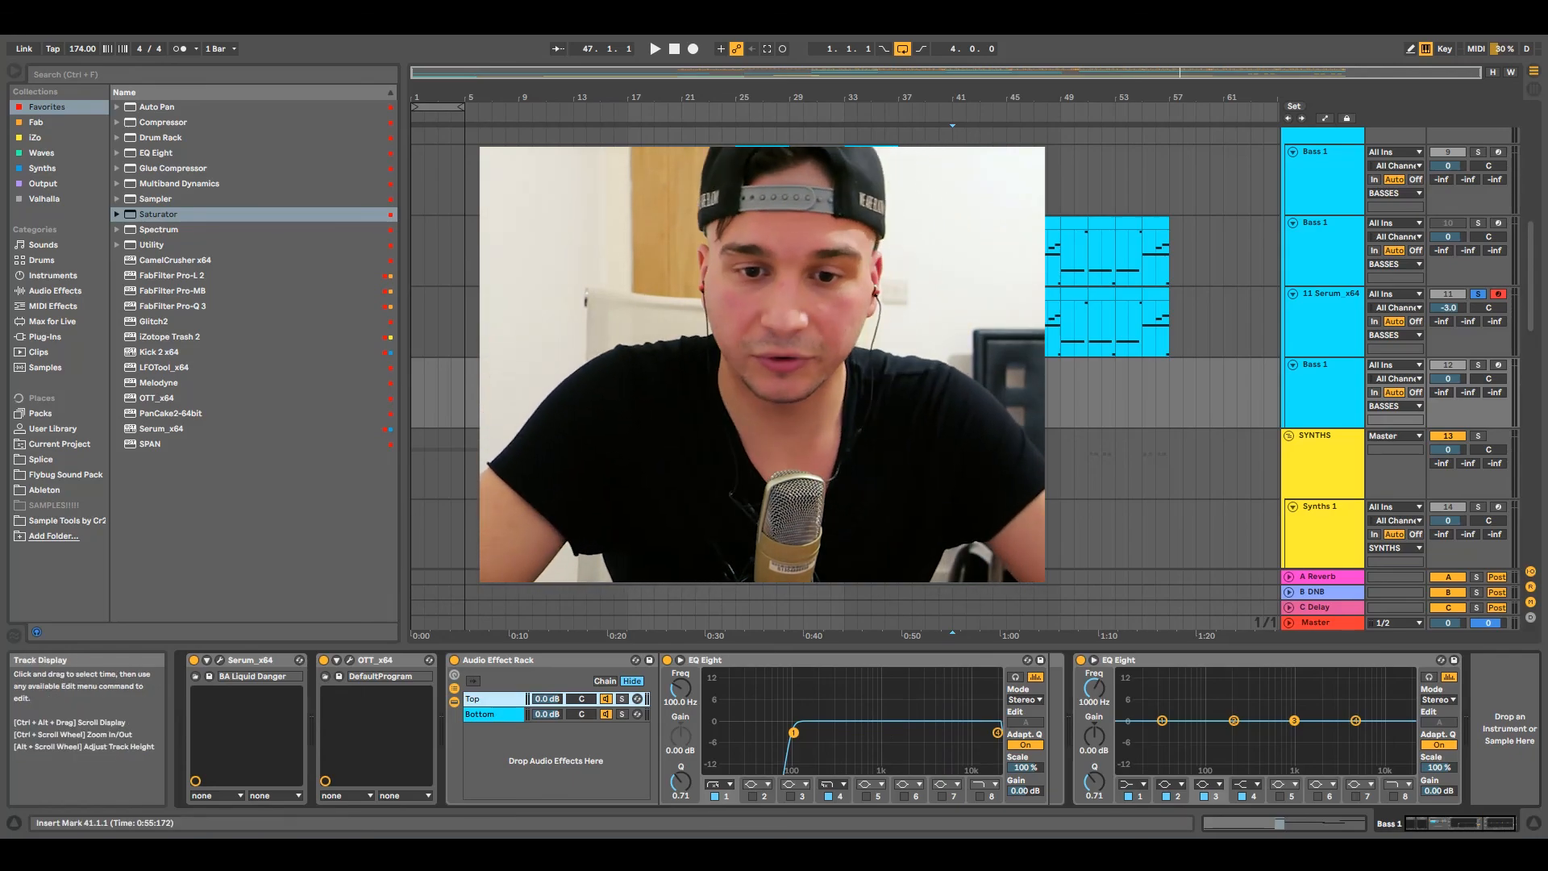
Look over the synth and DRUMS group tracks, and switch to the VoiceMeeter mixer window.
scroll(1215, 390, down, 3)
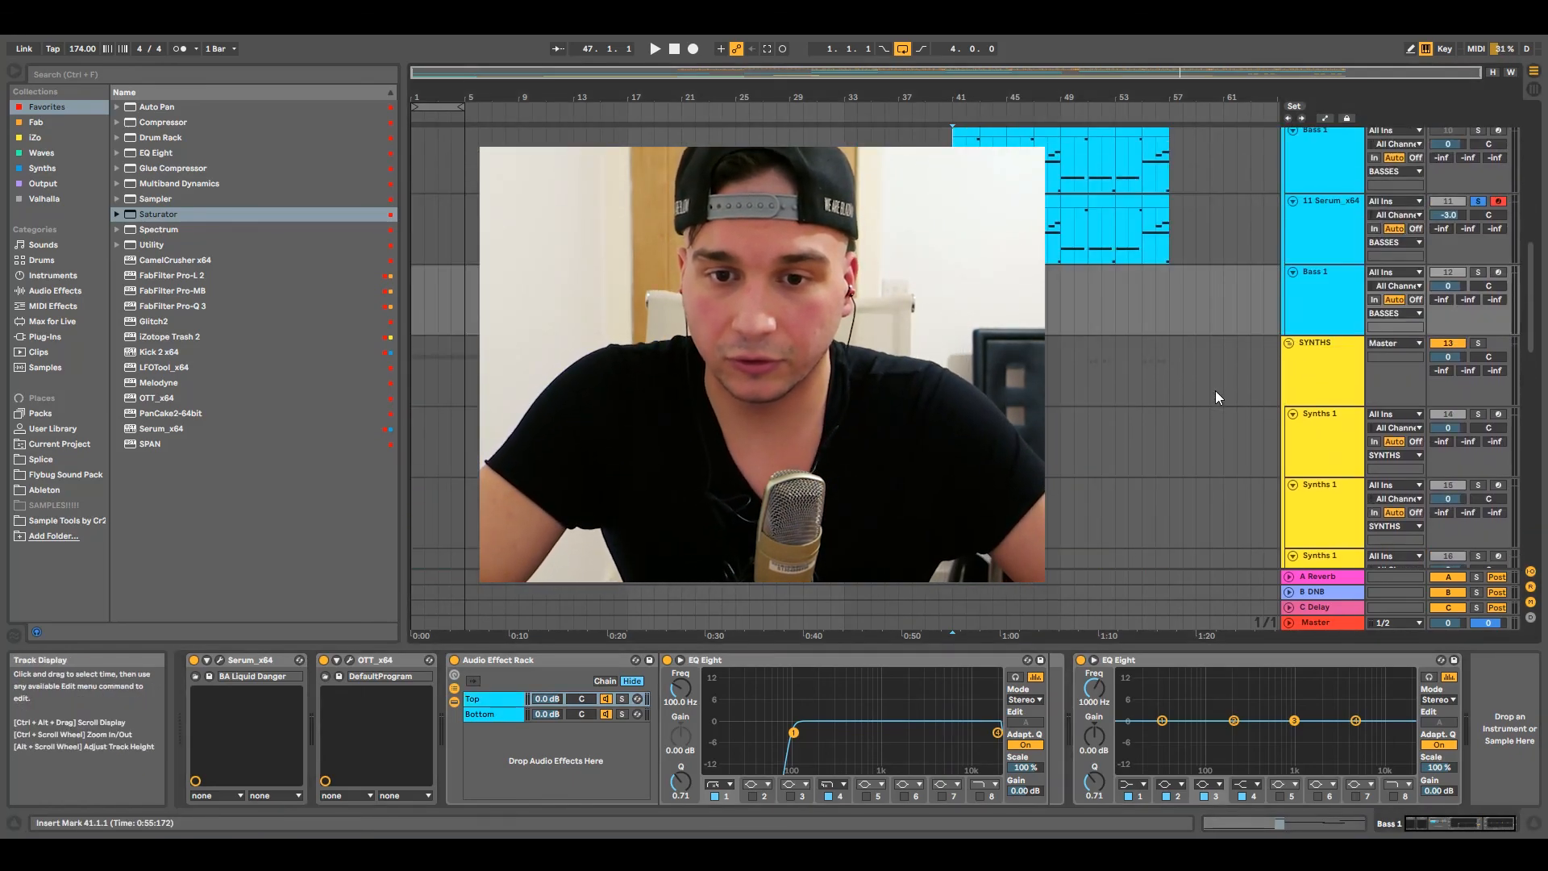
scroll(1216, 390, down, 3)
scroll(1215, 390, up, 12)
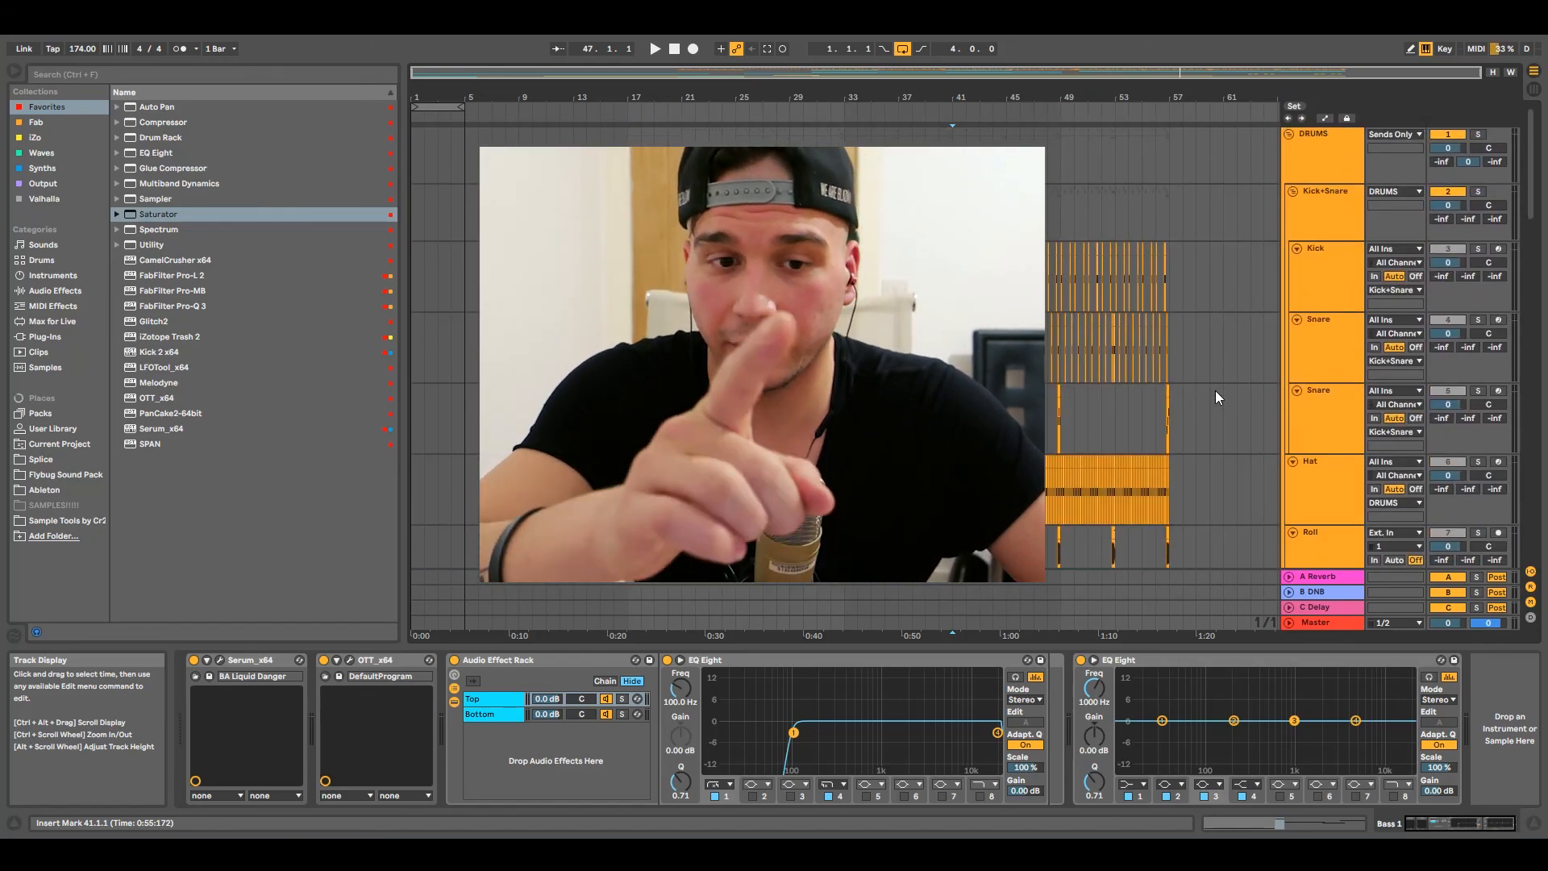
click(769, 855)
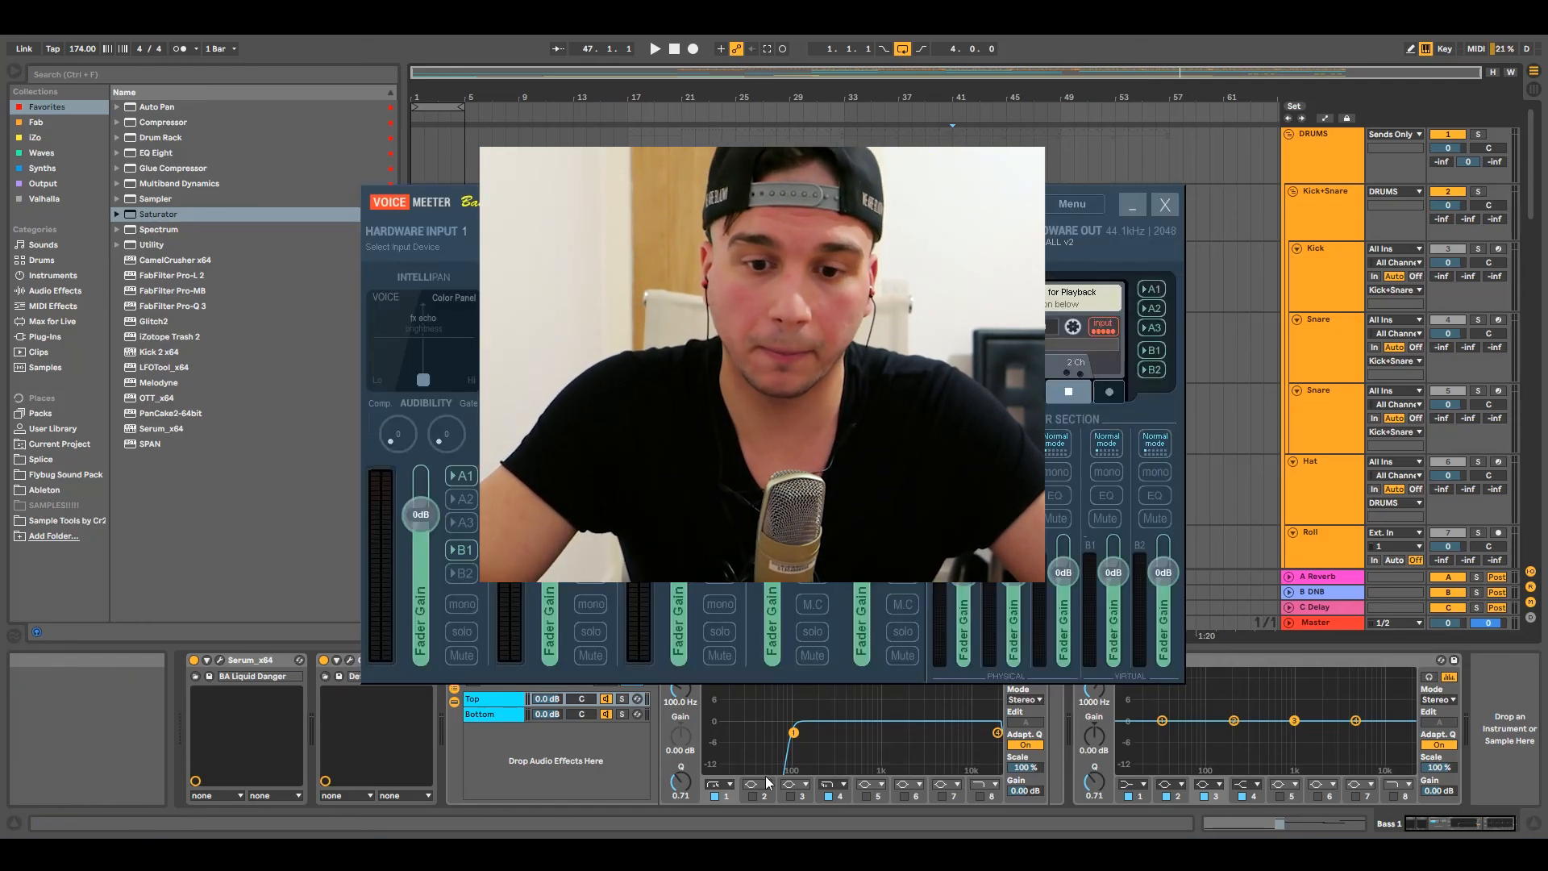